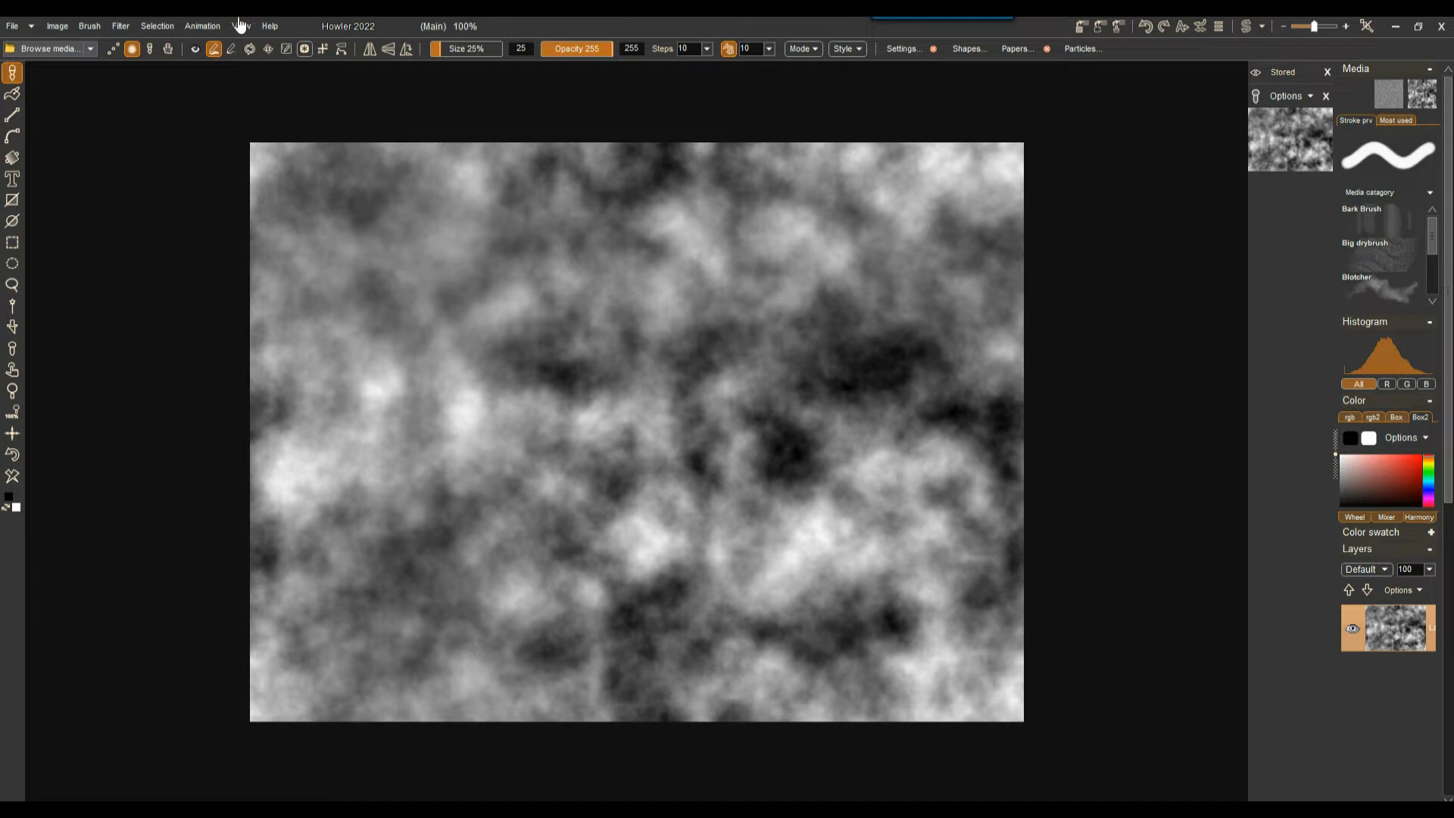
Step: Switch to the swap image and load the stored grayscale cloud texture into it
left_click(1247, 26)
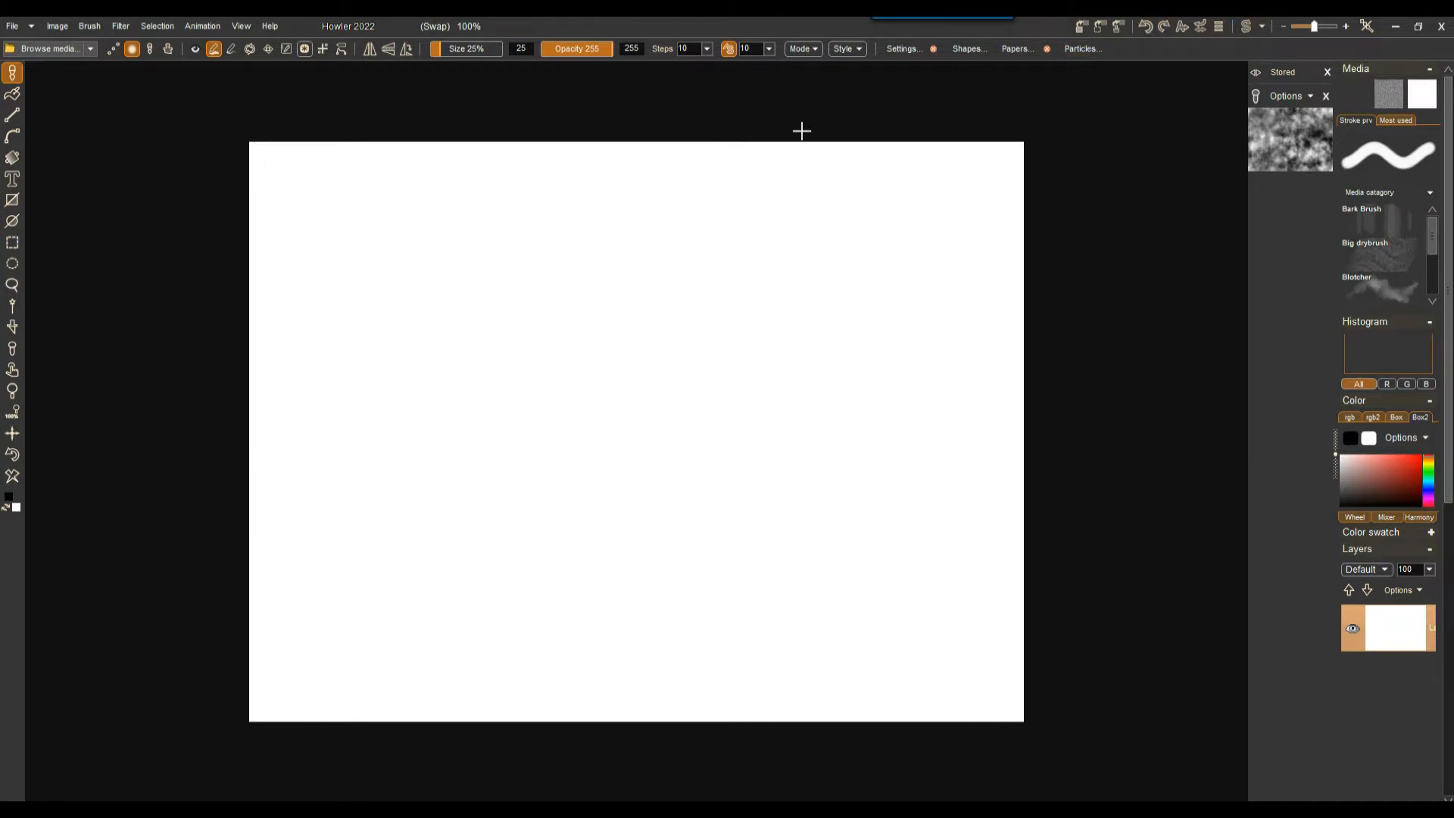
left_click(1302, 131)
left_click(119, 25)
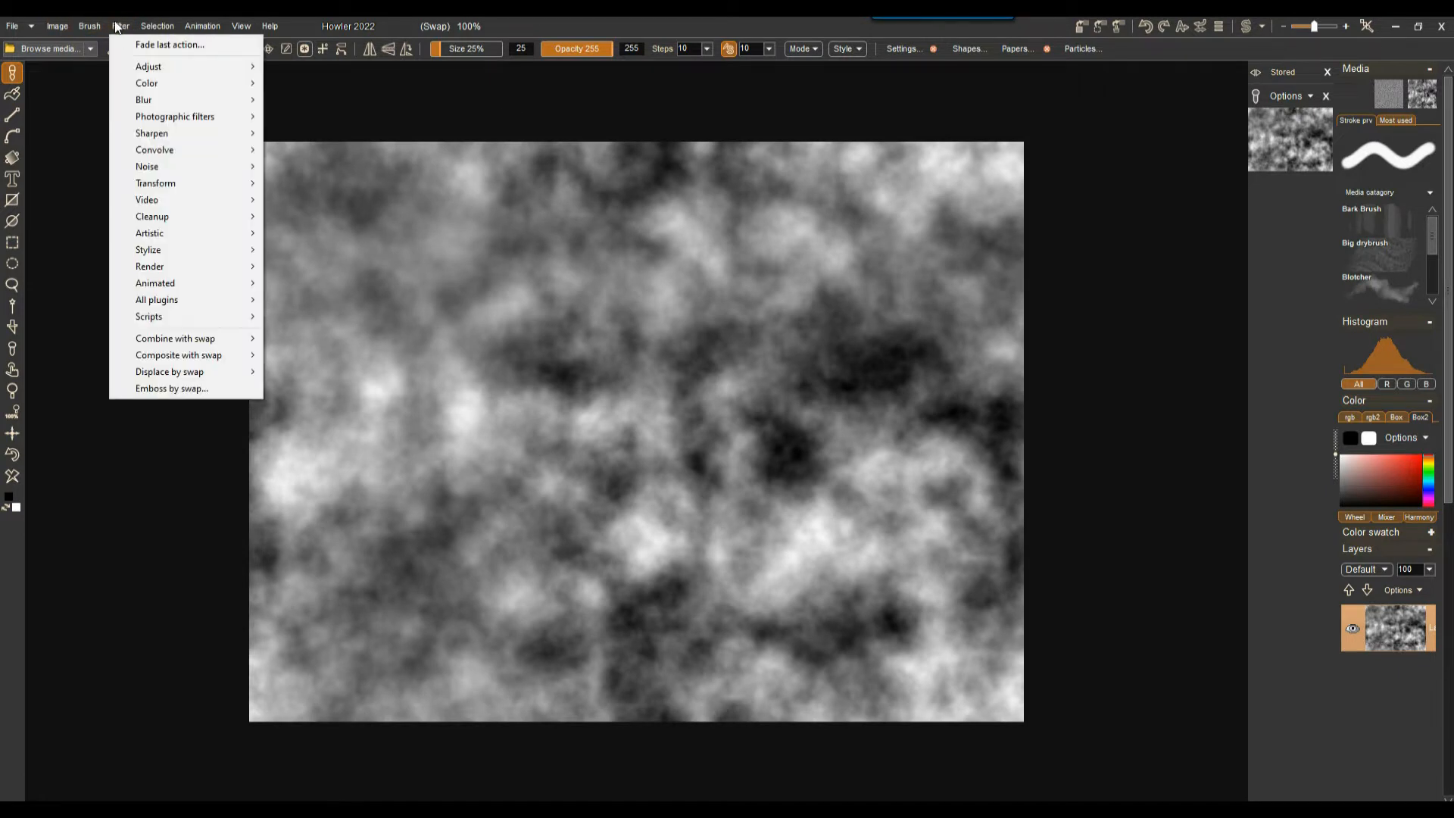
mouse_move(183, 187)
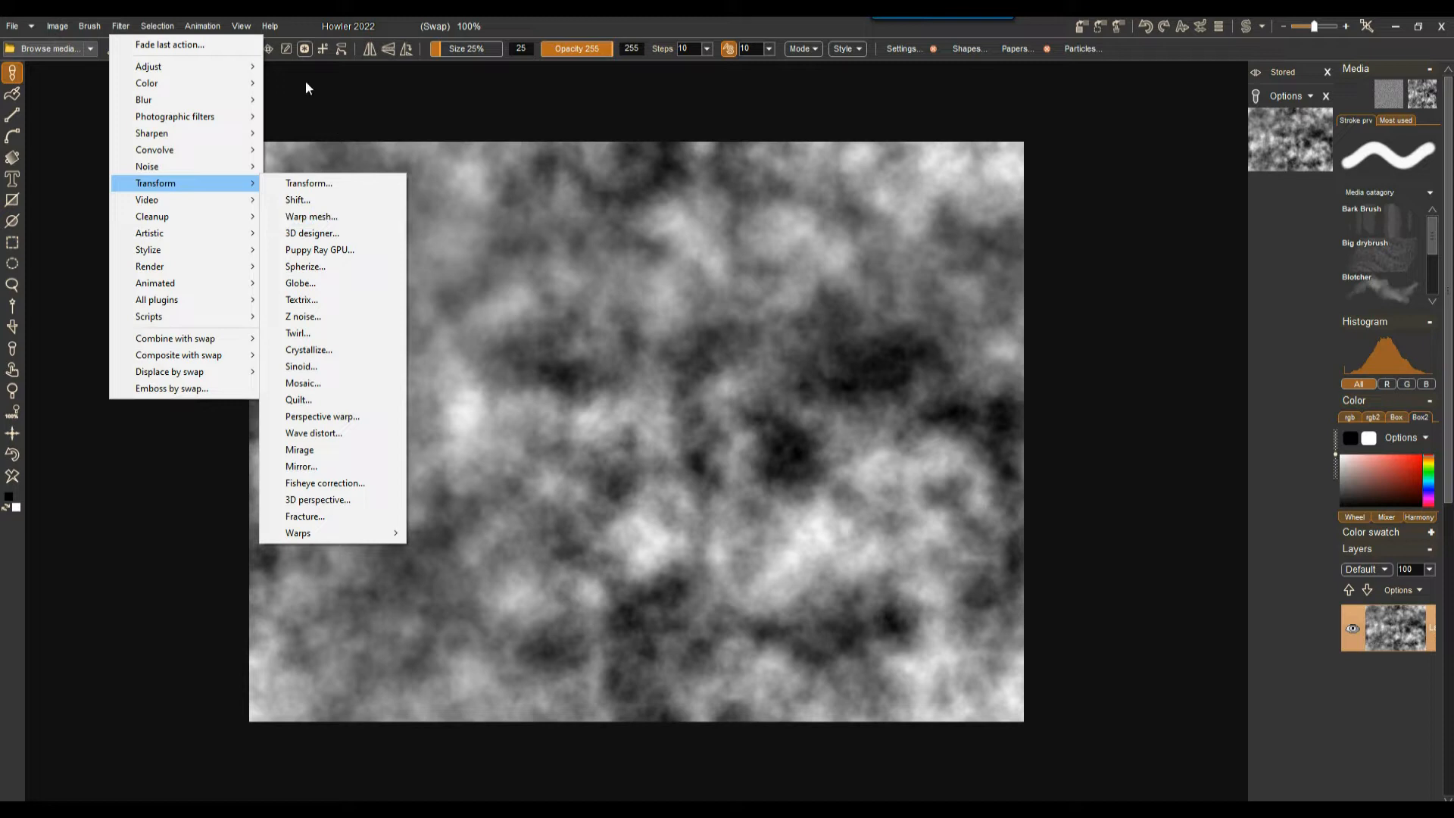
key("Escape")
key("Escape")
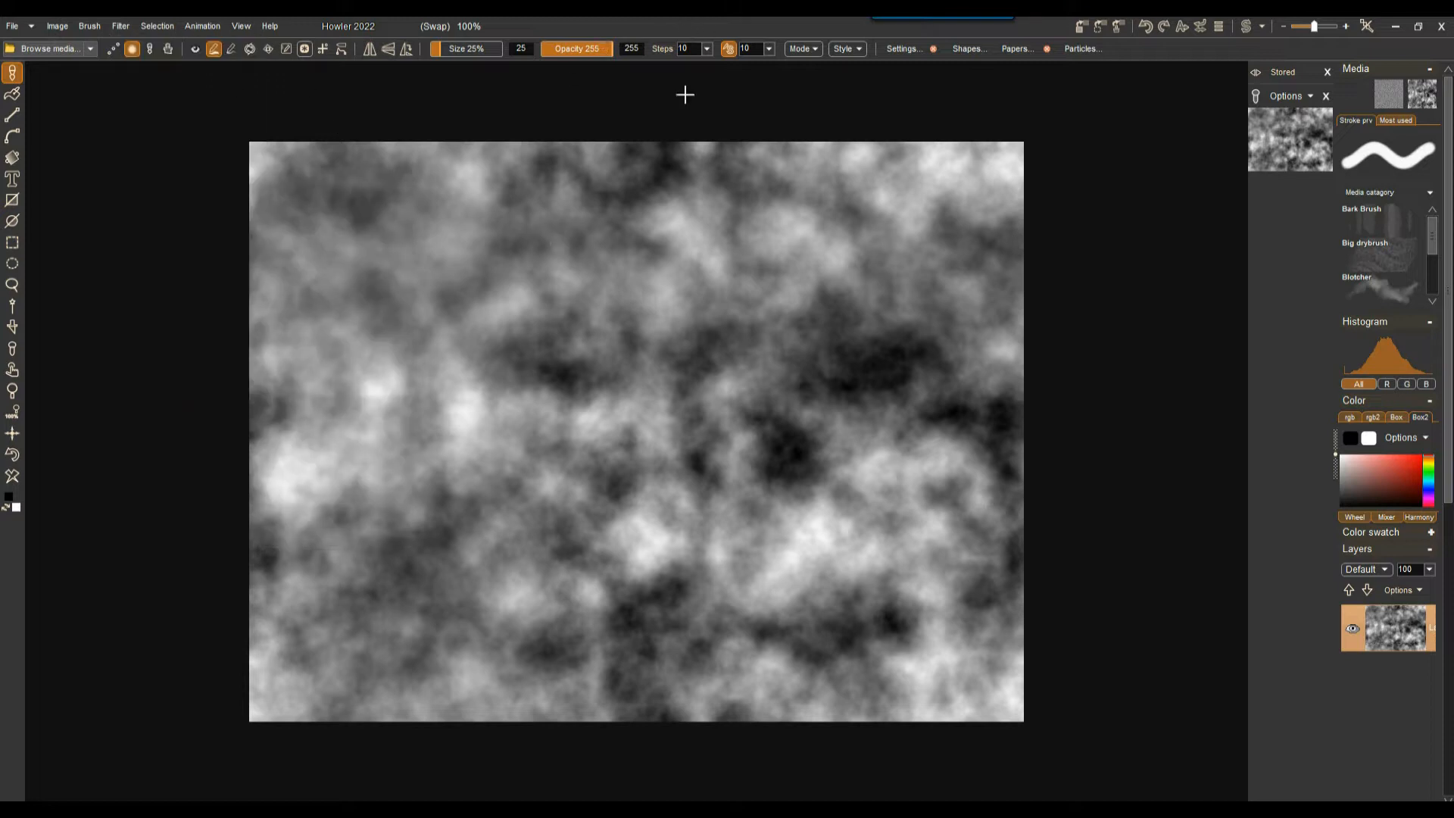
Step: Return to the main image and distort its clouds with the Displace filter, using the swap image as the source
left_click(1242, 26)
left_click(120, 26)
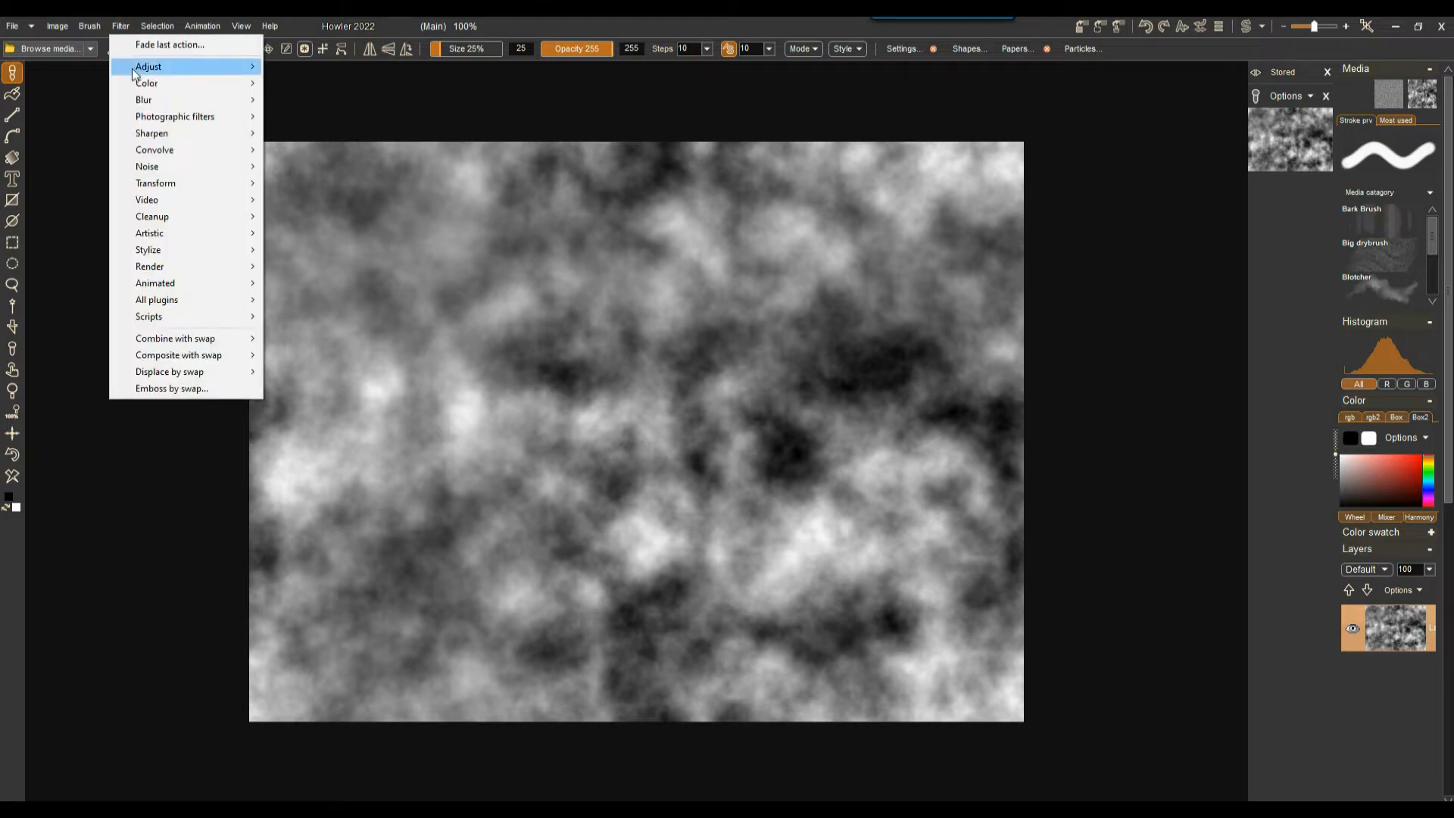
mouse_move(198, 373)
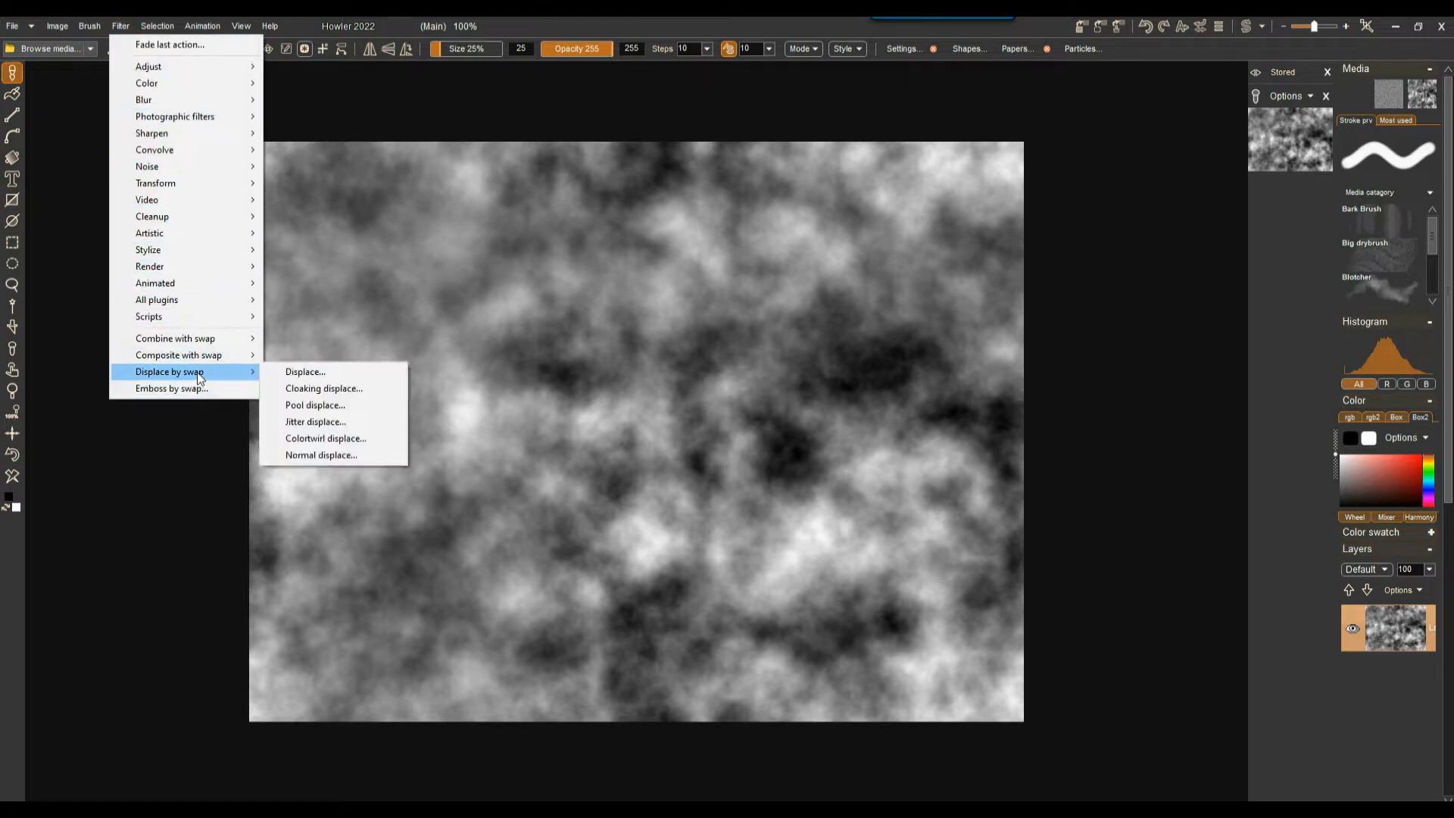
left_click(287, 372)
left_click_drag(719, 392, 988, 328)
left_click(931, 508)
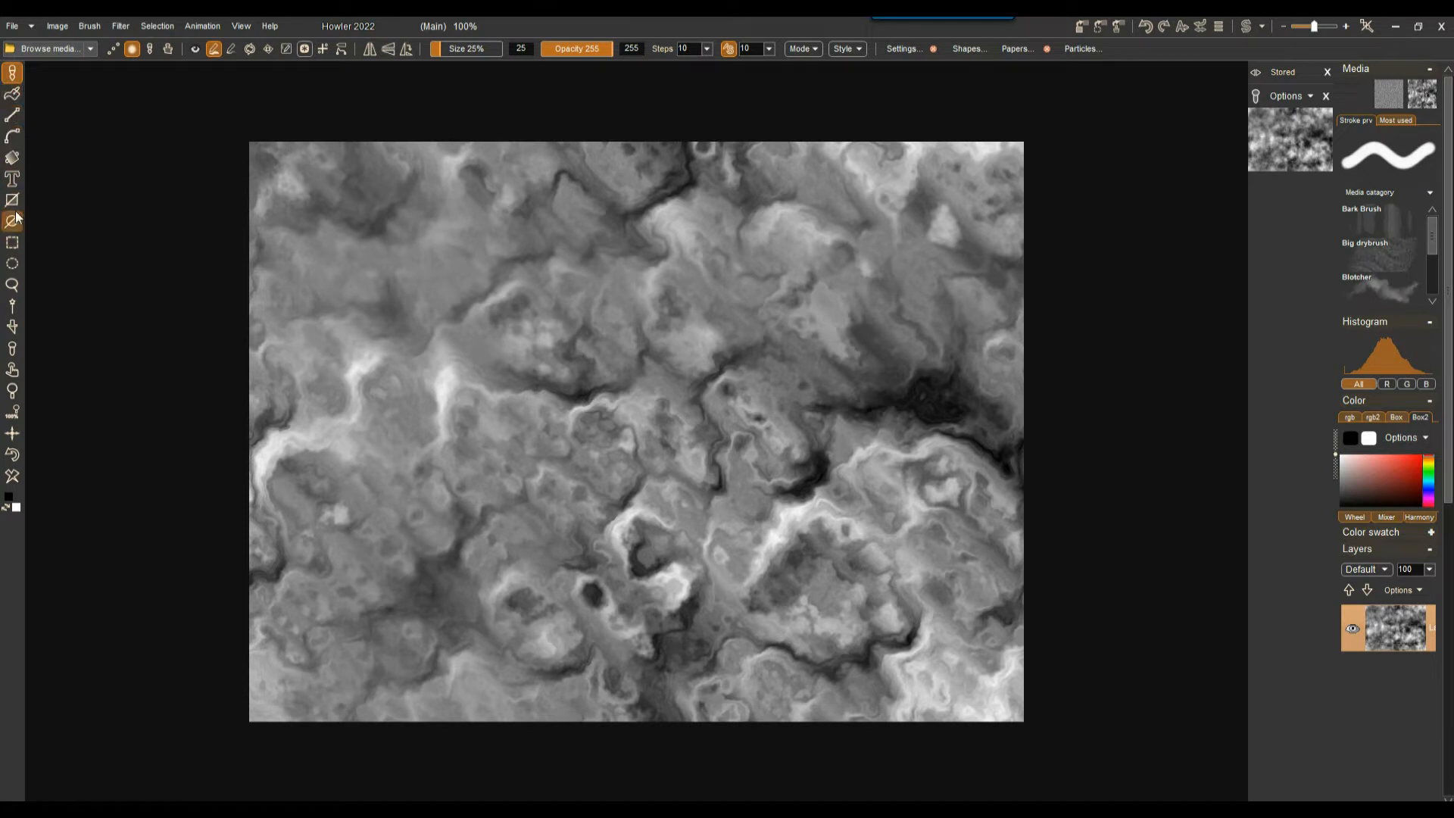
Step: Activate the linear gradient tool and choose a fiery orange-and-dark preset as the current gradient
right_click(13, 162)
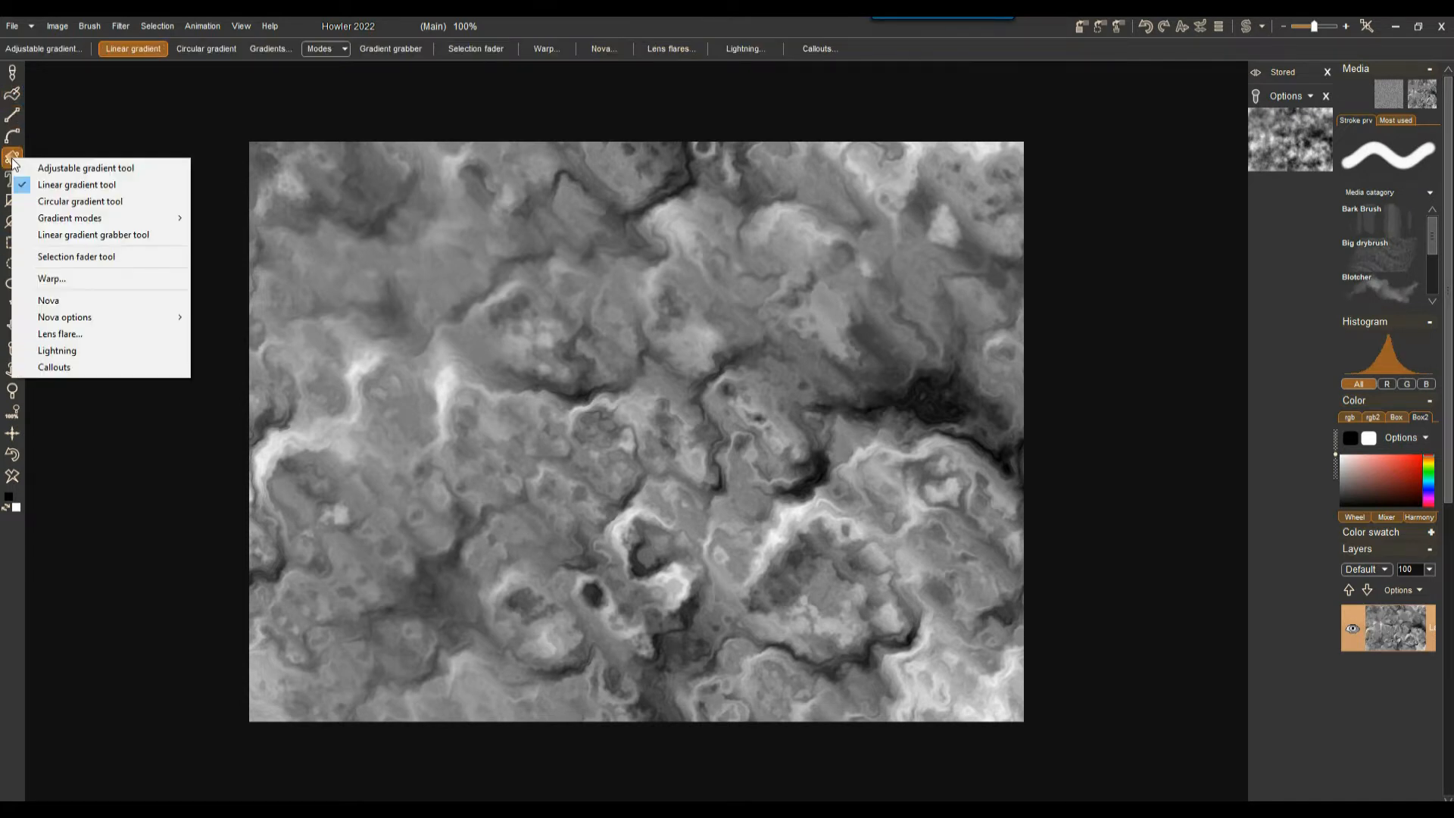
left_click(11, 158)
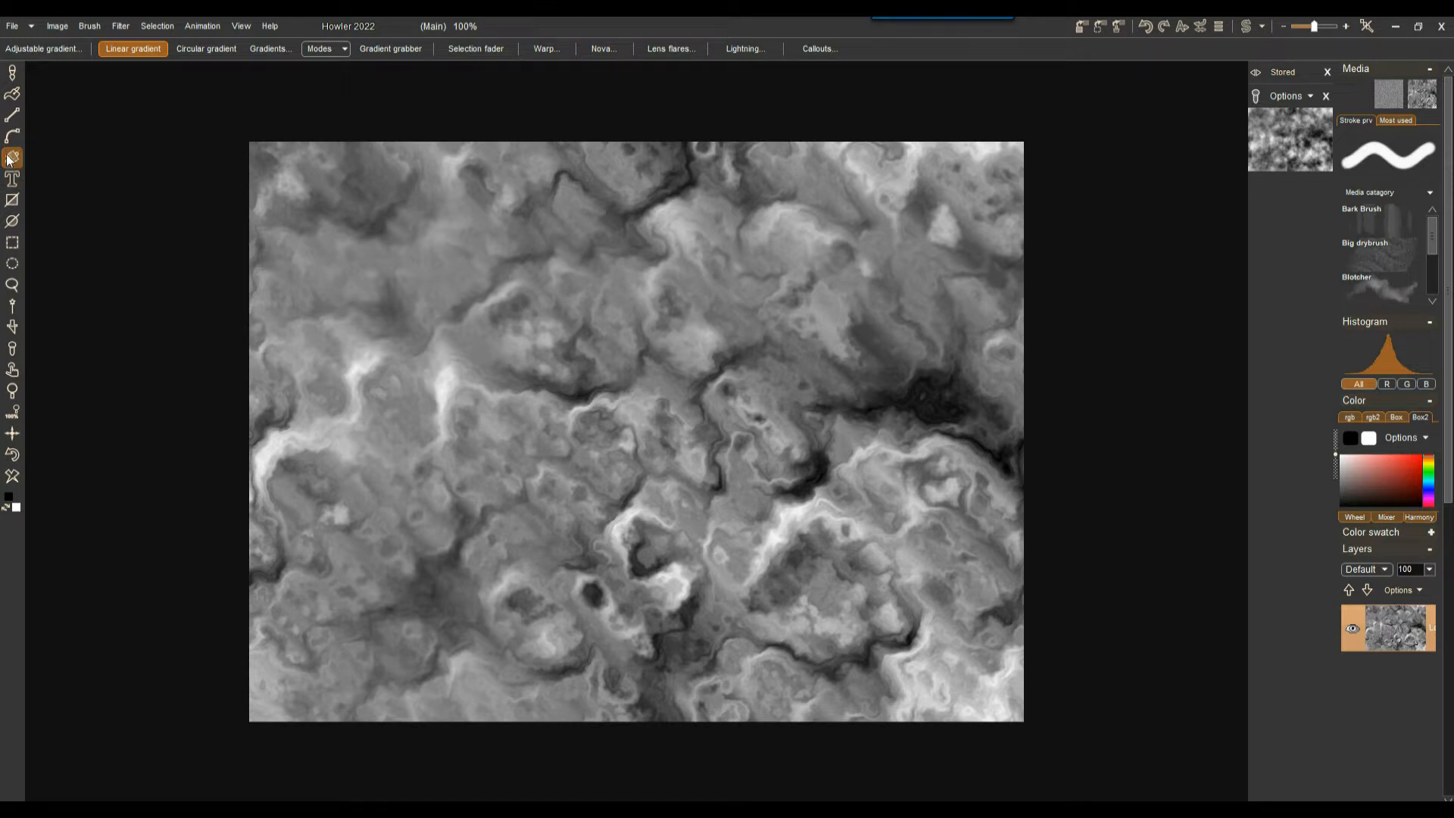
left_click(272, 49)
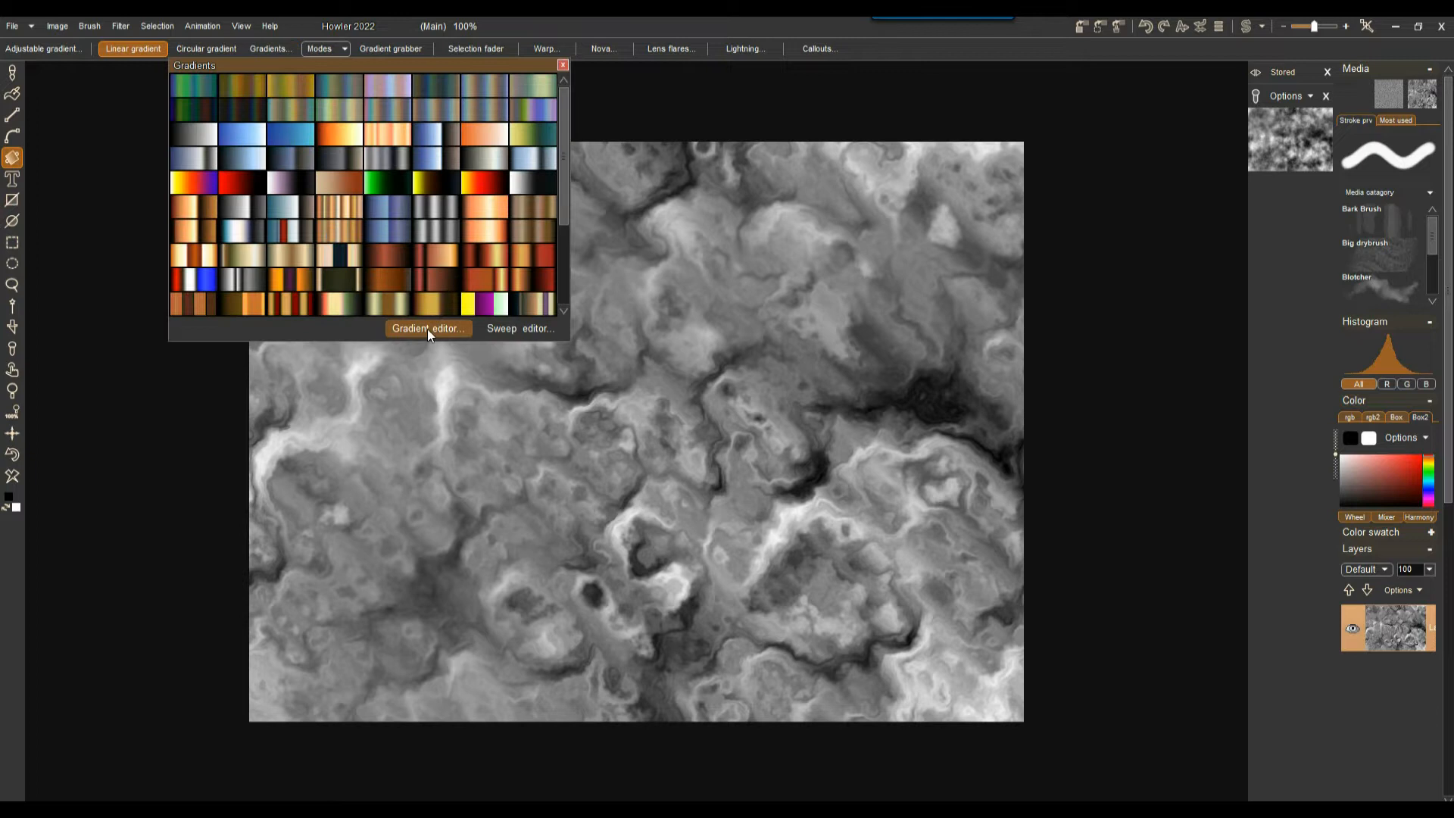
scroll(564, 243, "down", 10)
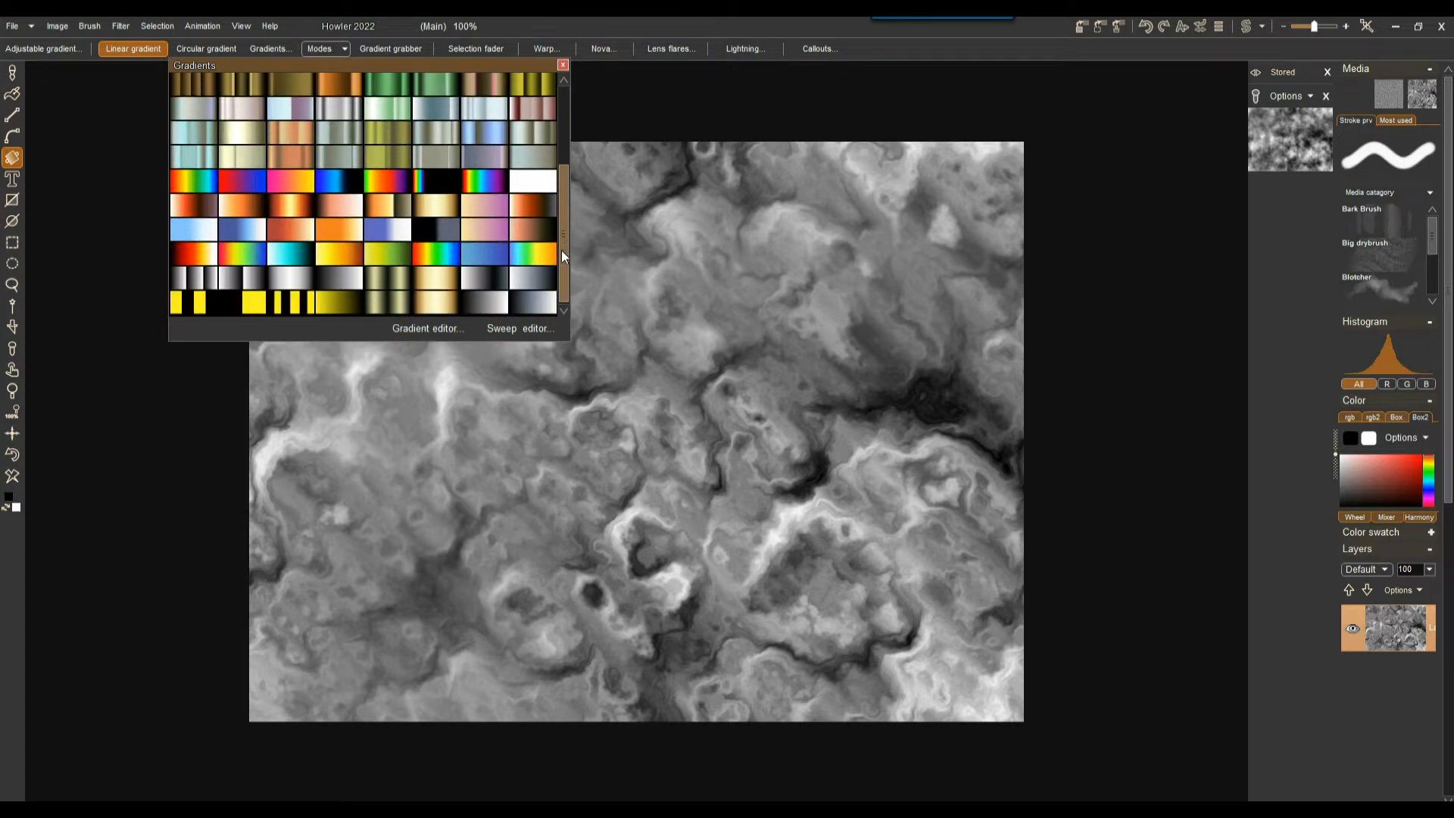
left_click(185, 212)
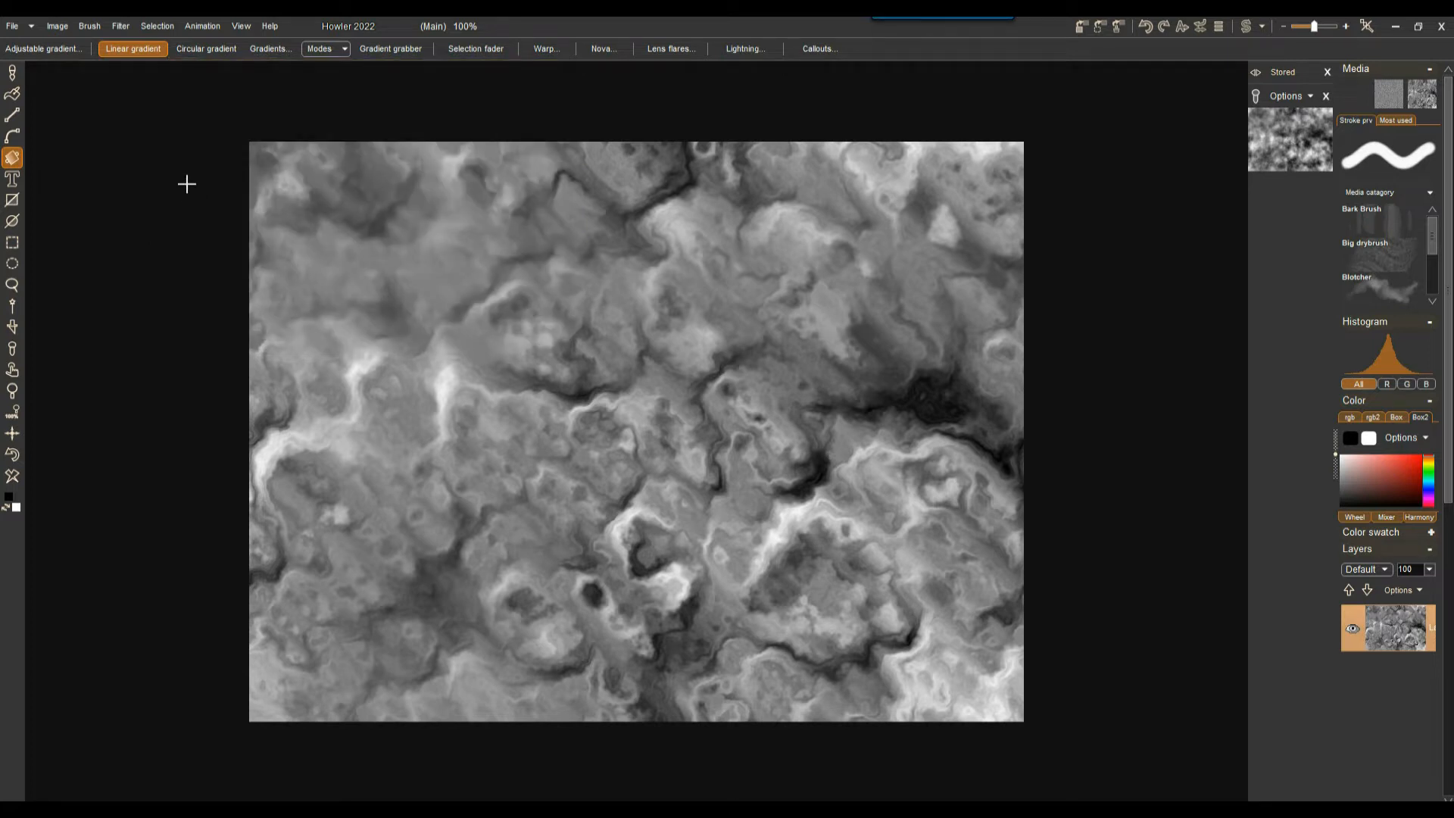
Step: Recolor the displaced cloud image by mapping it to the current gradient
left_click(122, 24)
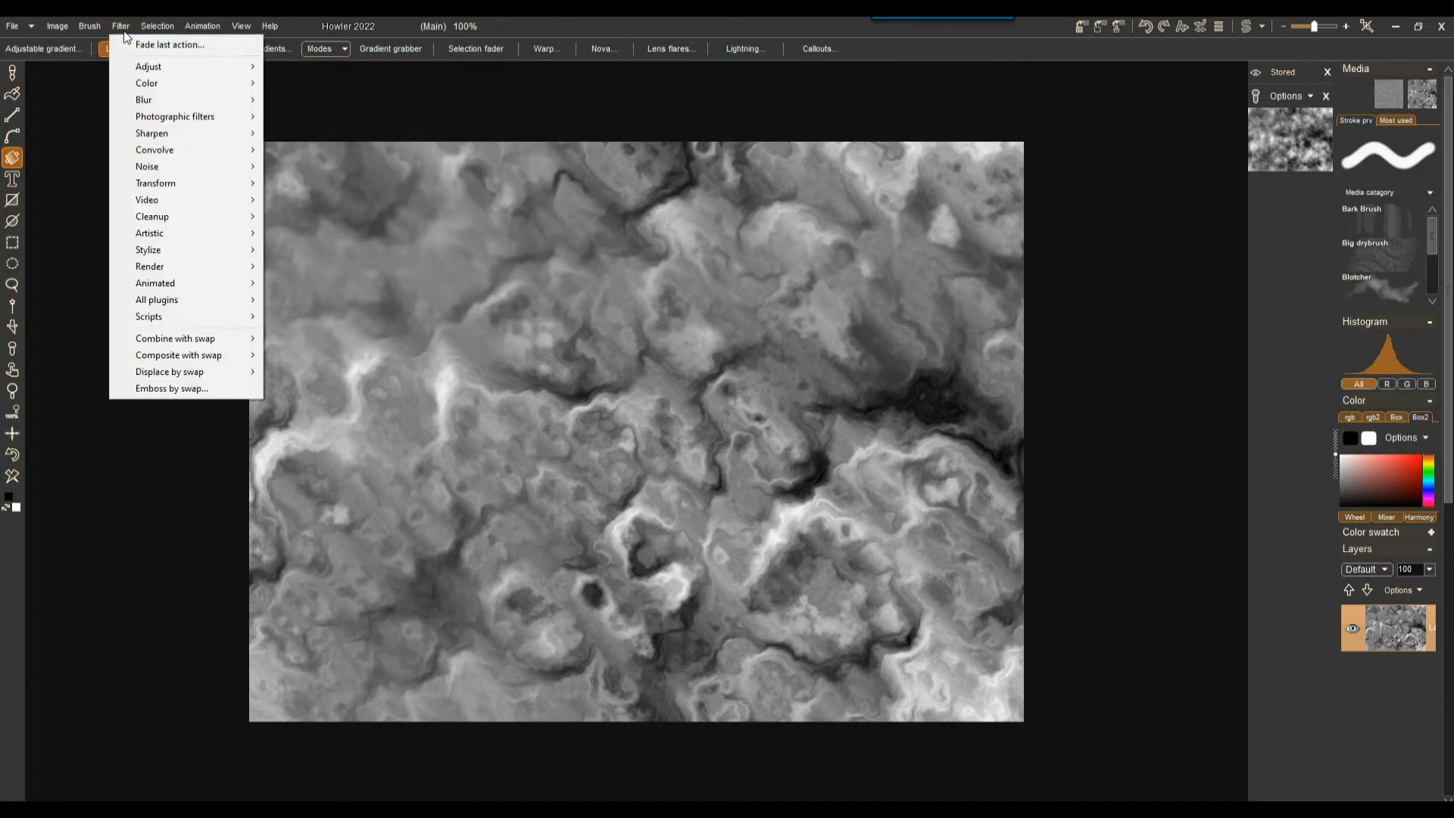
mouse_move(150, 81)
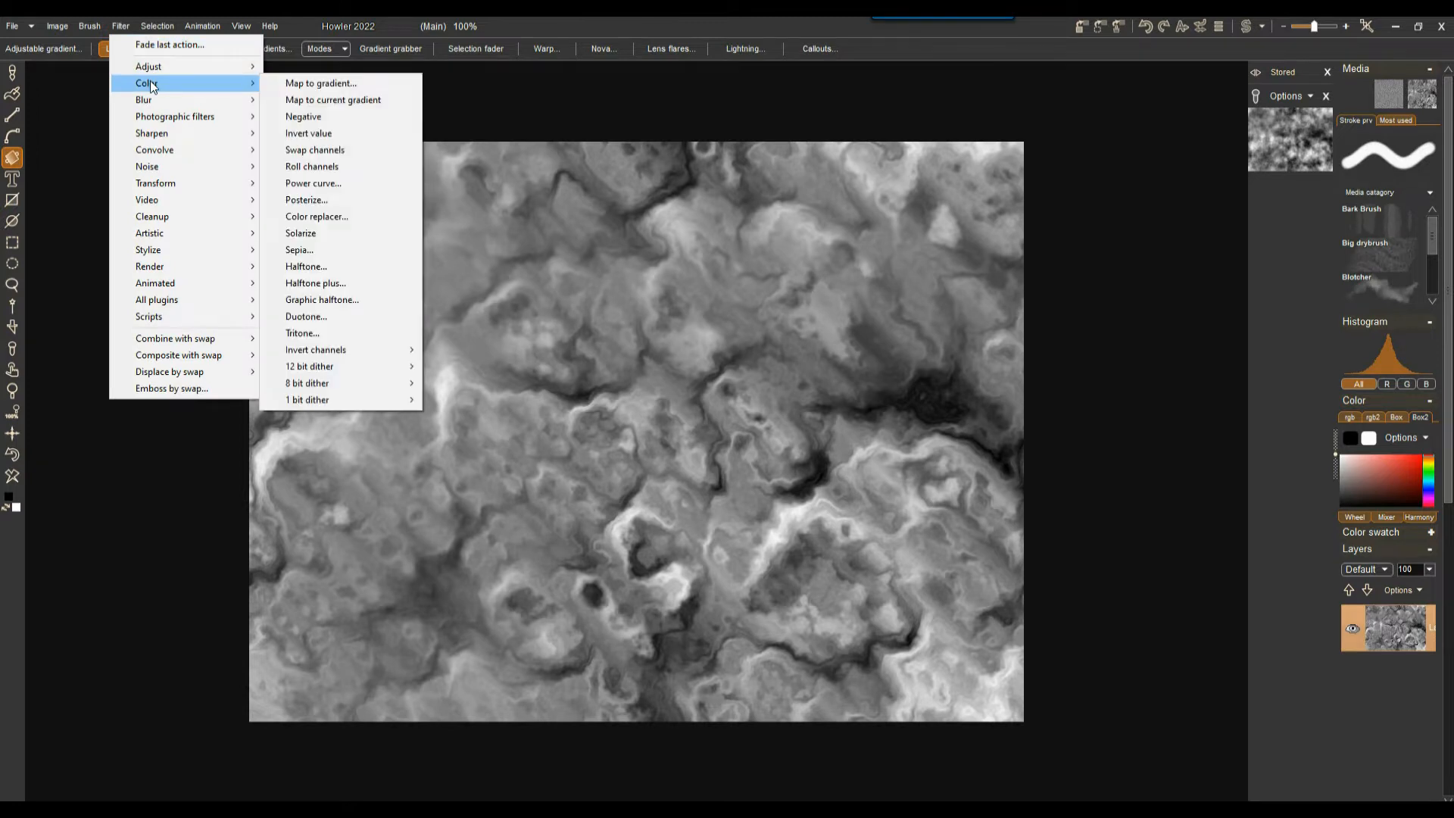
left_click(361, 104)
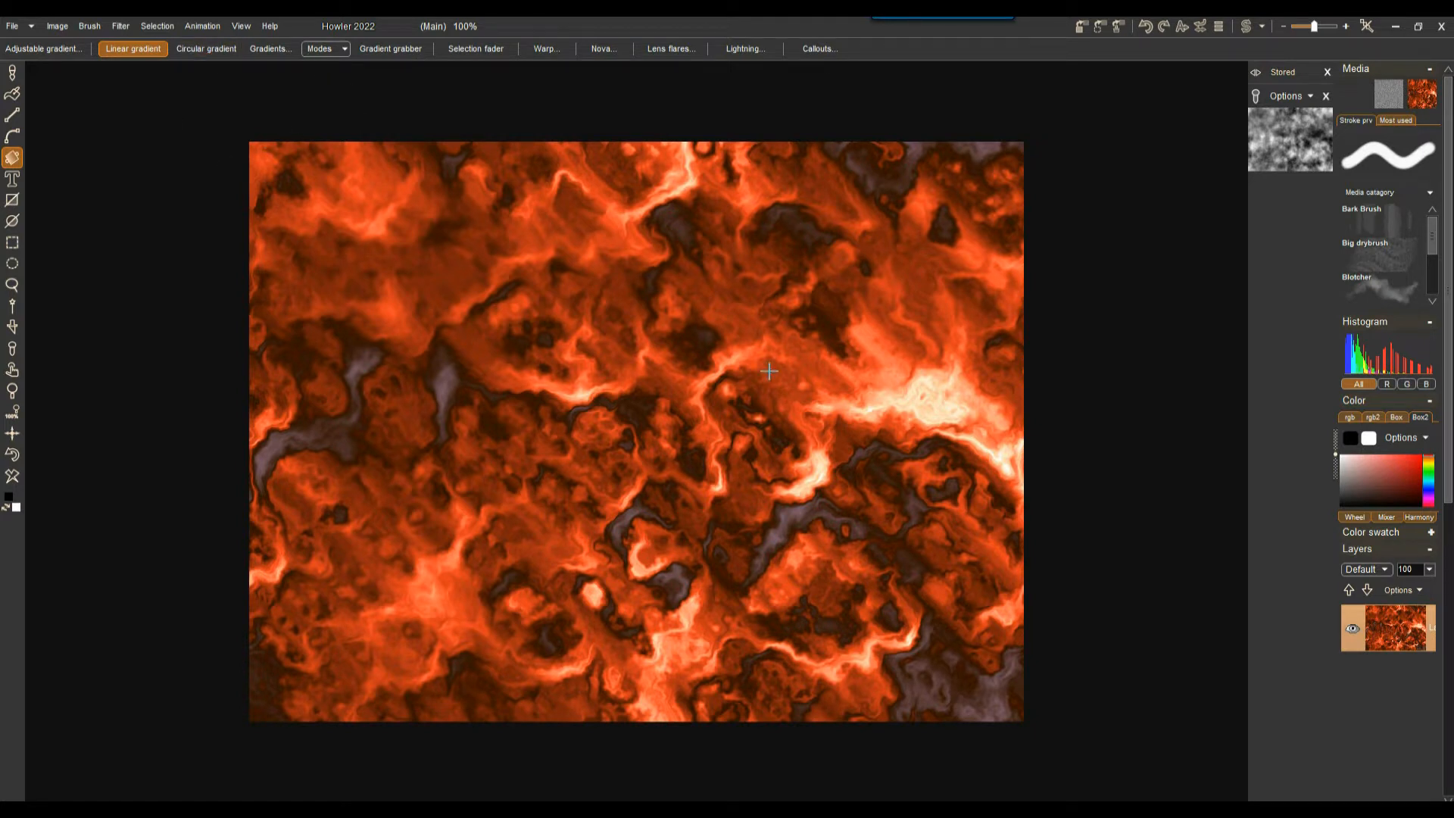
left_click(120, 28)
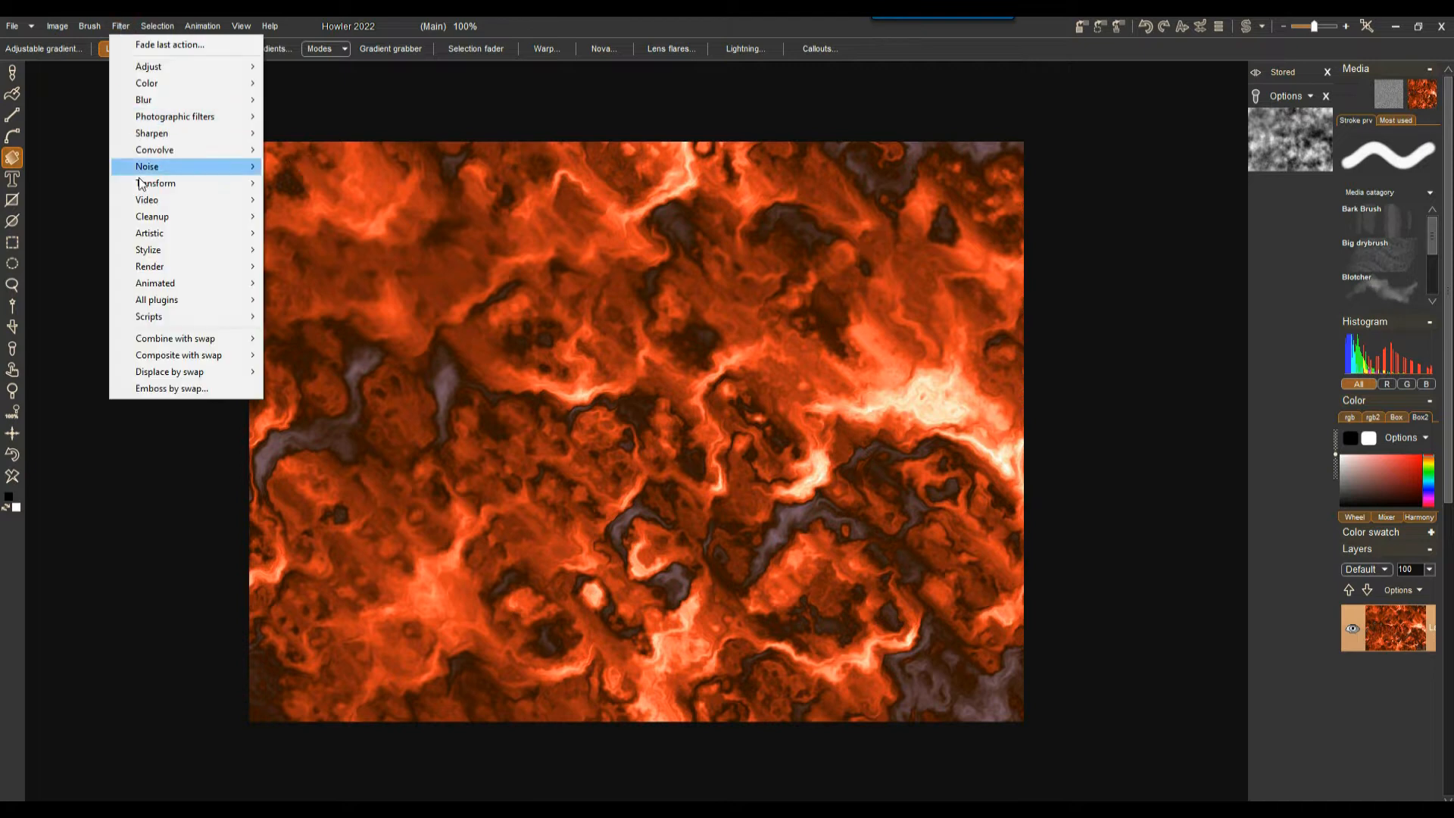
mouse_move(158, 377)
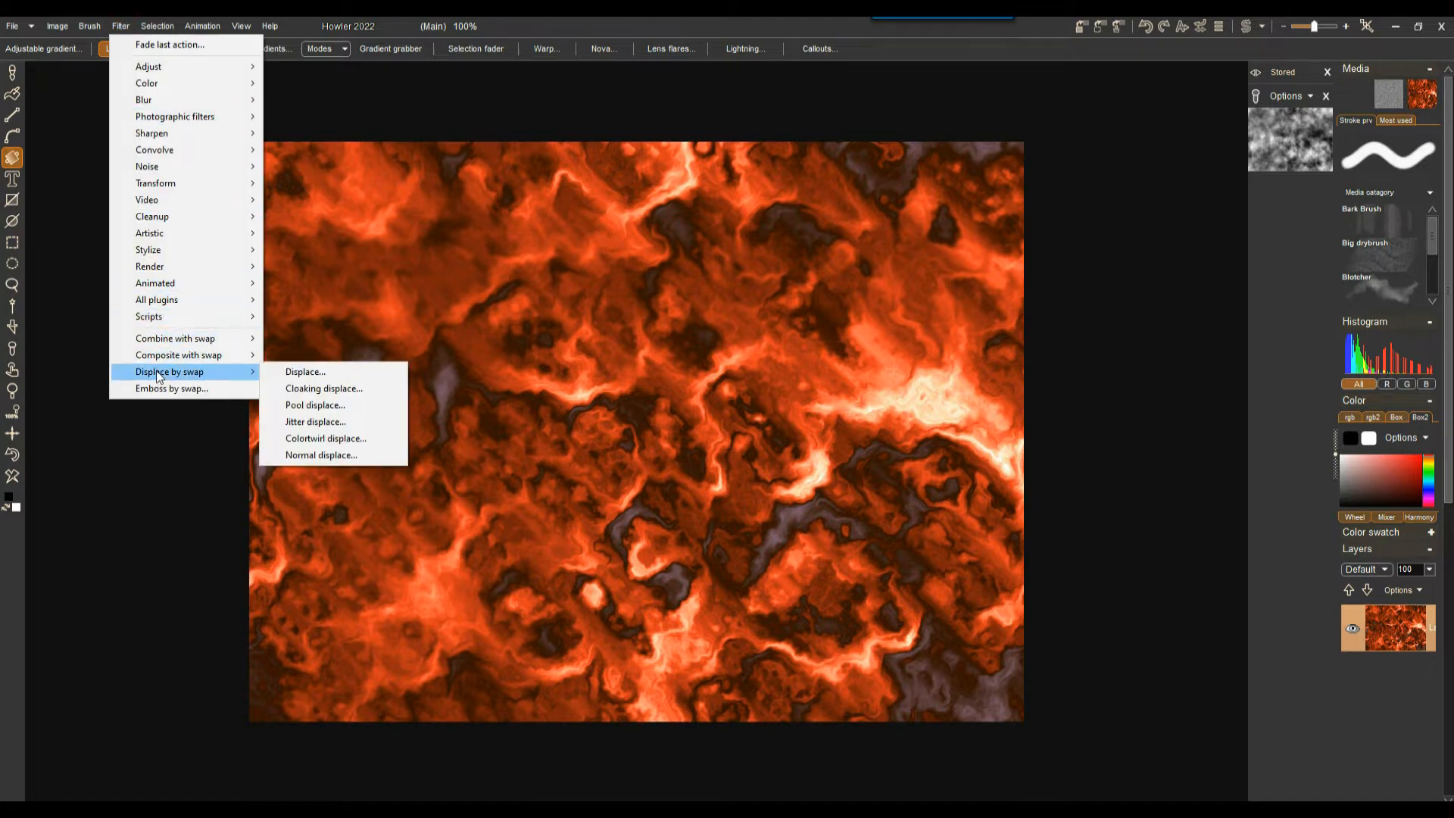
left_click(316, 406)
mouse_move(709, 387)
left_mouse_down()
mouse_move(759, 388)
mouse_move(714, 388)
mouse_move(712, 403)
mouse_move(733, 408)
mouse_move(707, 416)
left_mouse_up()
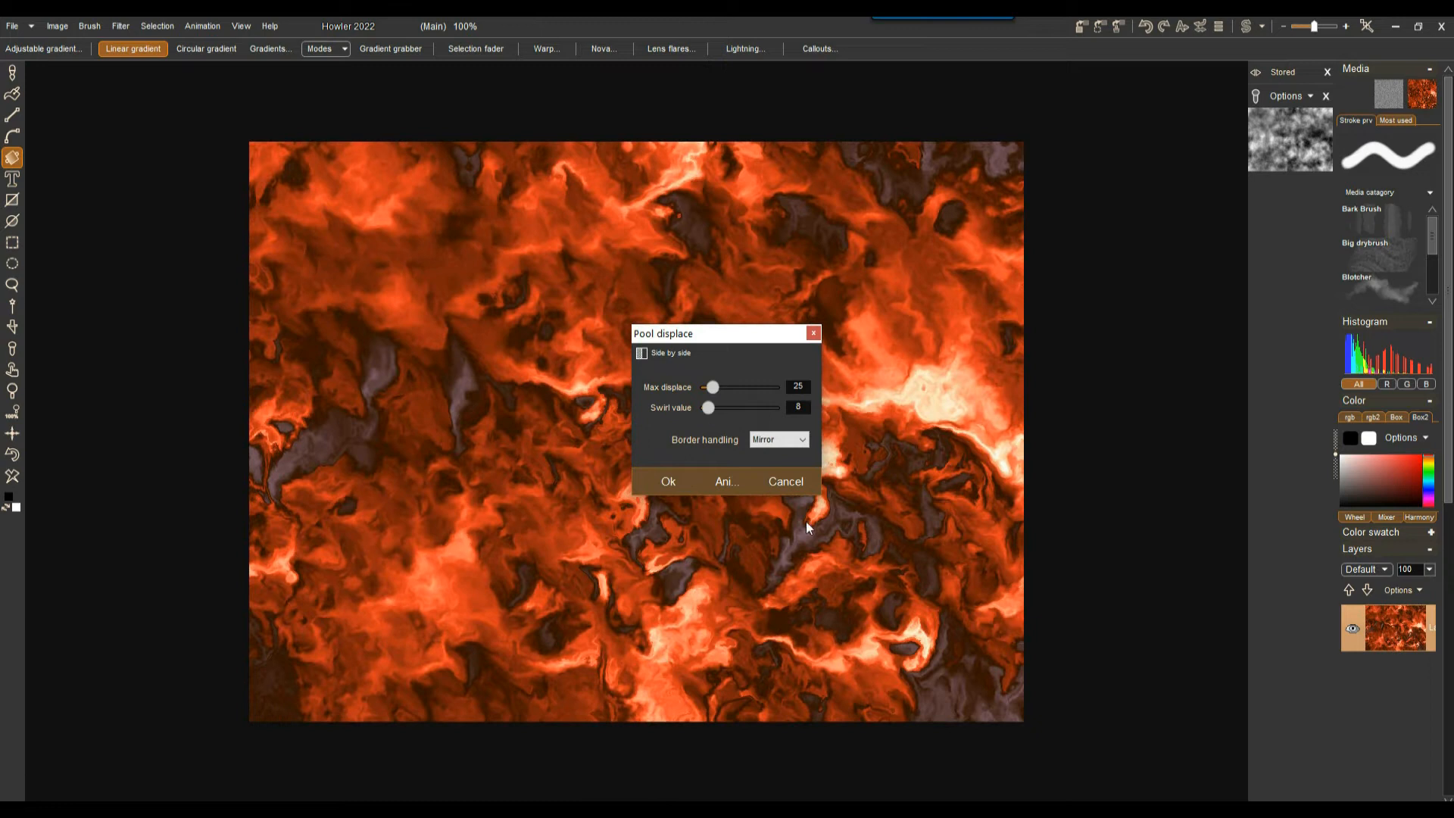
left_click(794, 484)
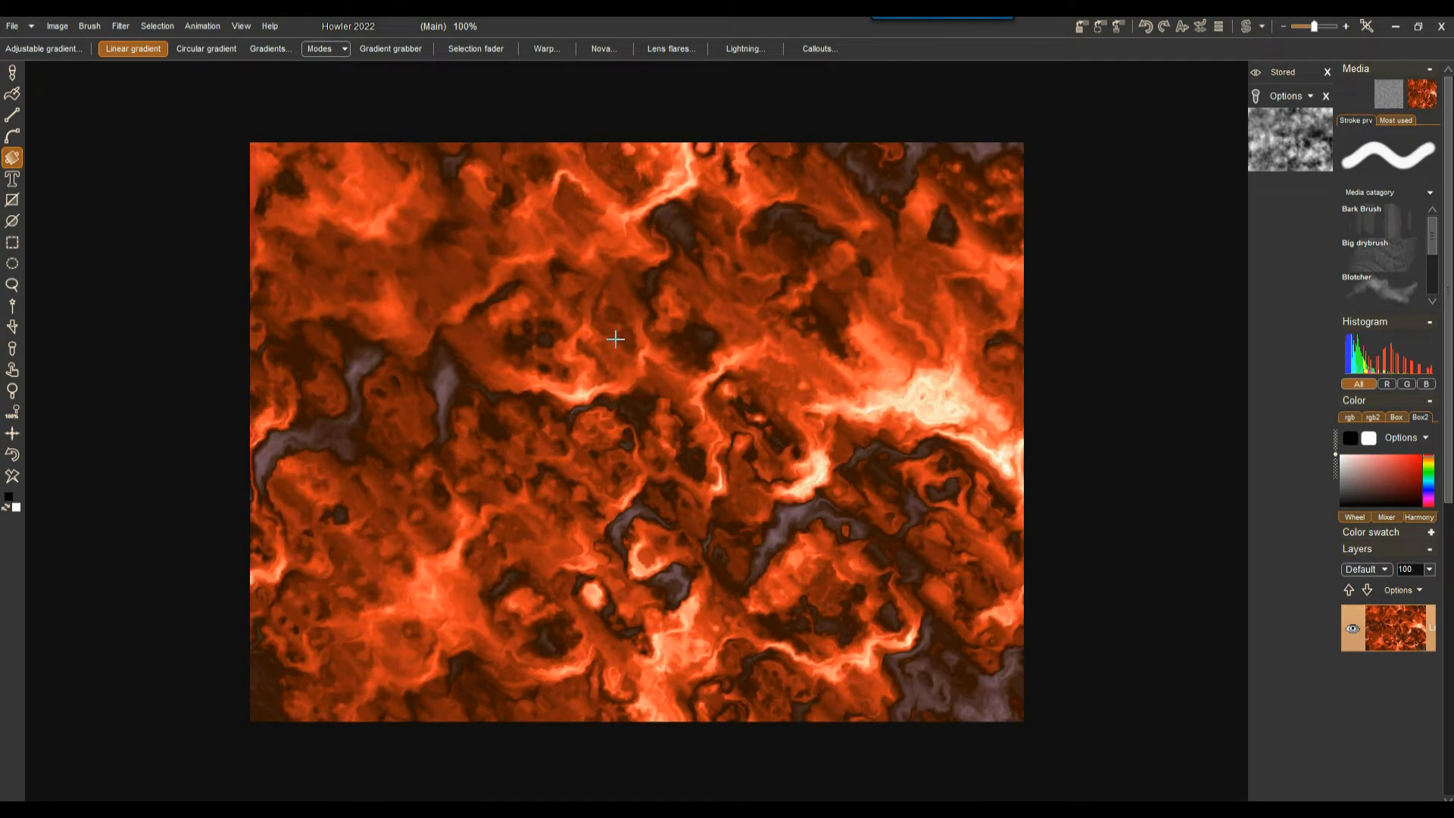
Step: Store a copy of the lava-colored image, and undo both the gradient mapping and the displacement on the main image
left_click(1084, 24)
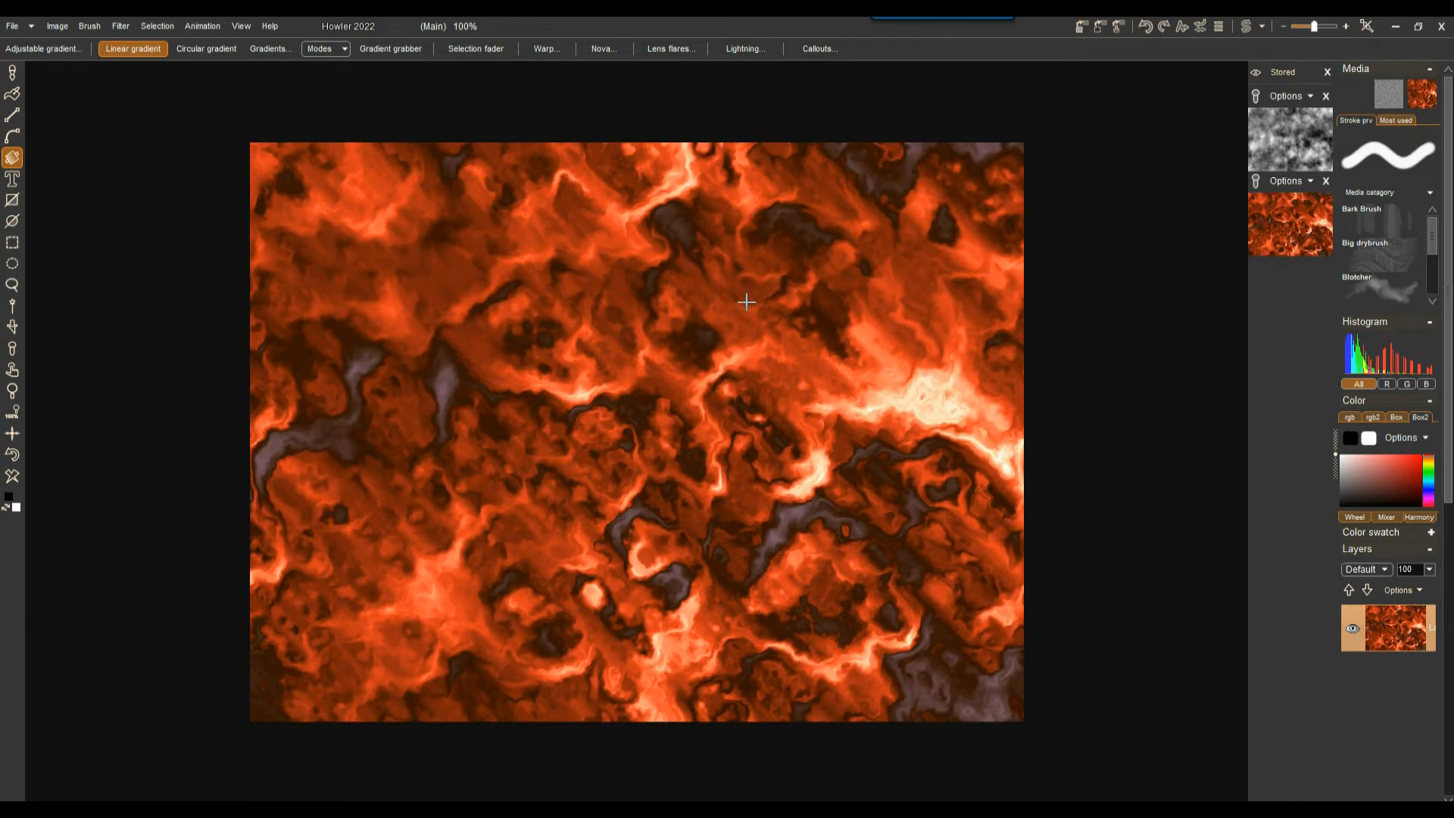
left_click(12, 456)
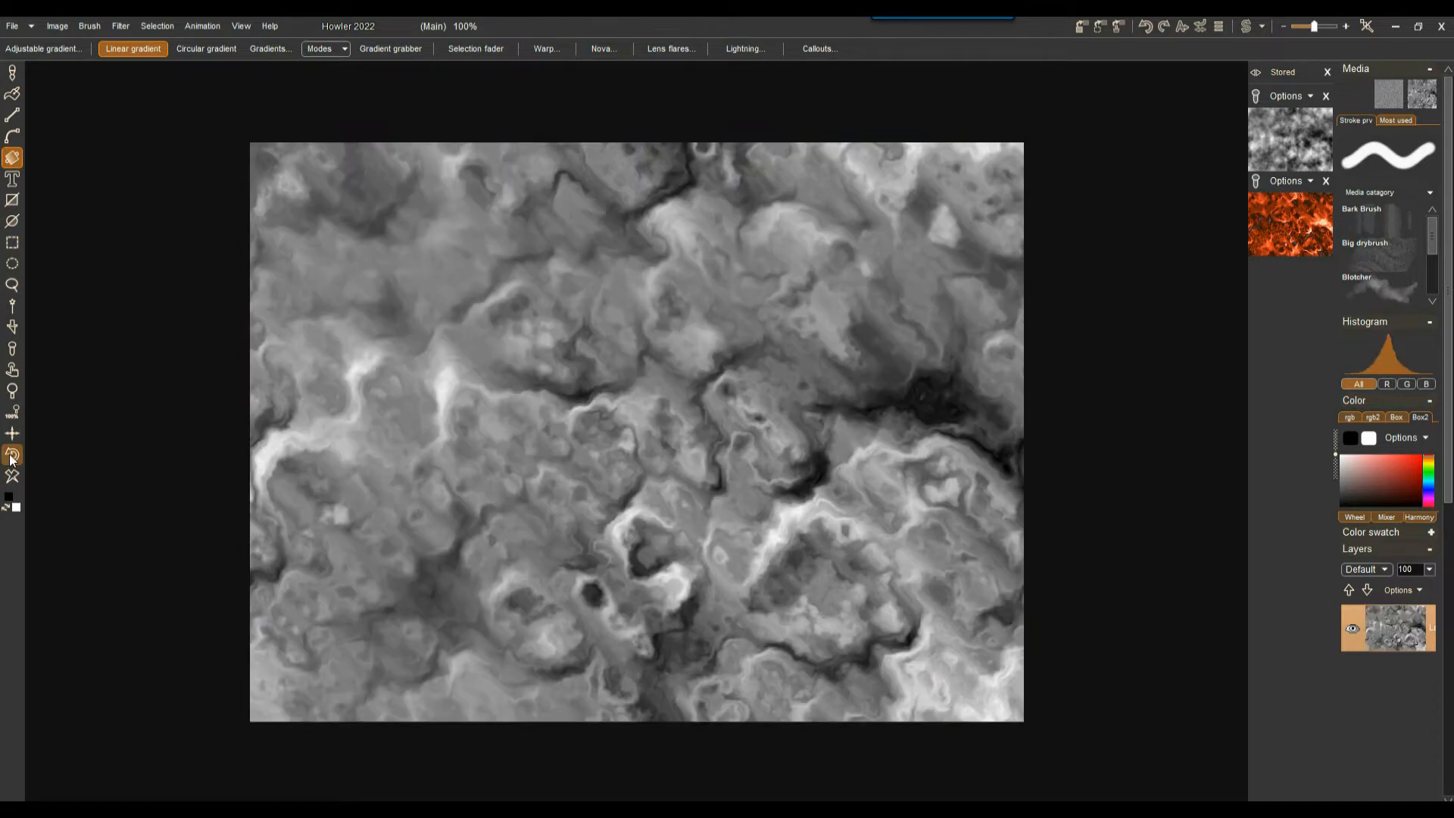
left_click(12, 455)
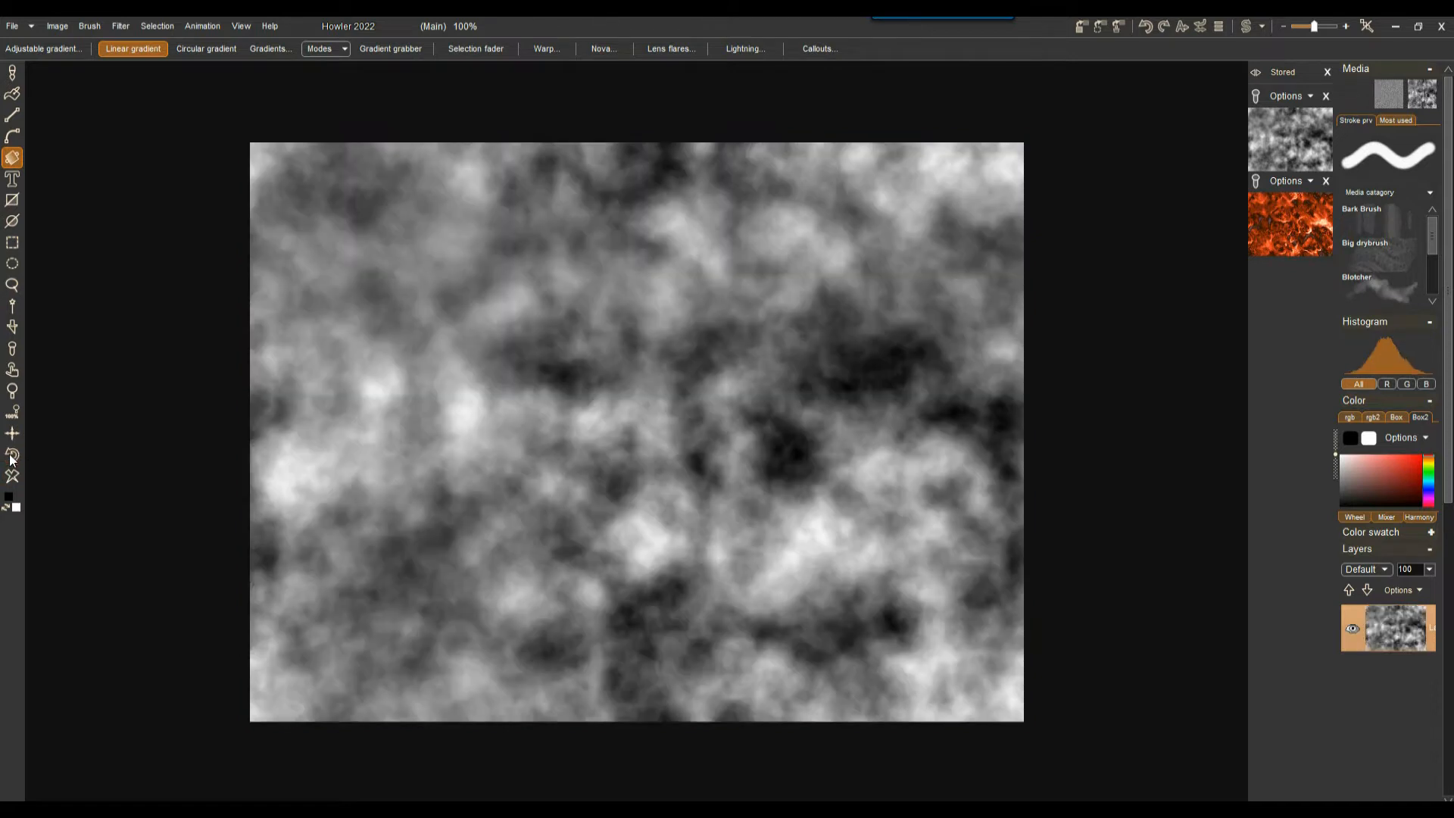
Step: Map the undistorted clouds to the current gradient and store the resulting image
left_click(120, 25)
mouse_move(152, 84)
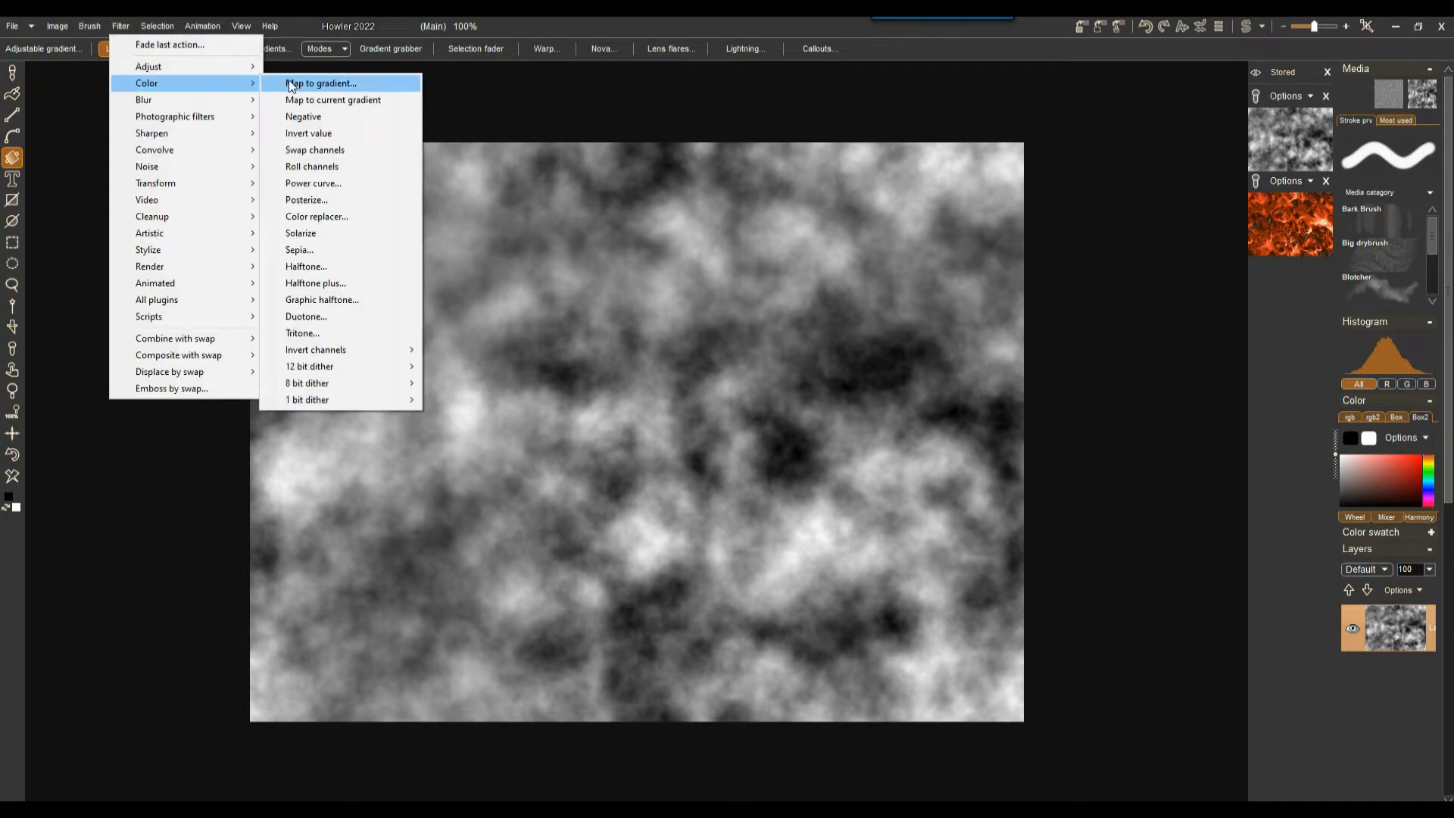
left_click(325, 101)
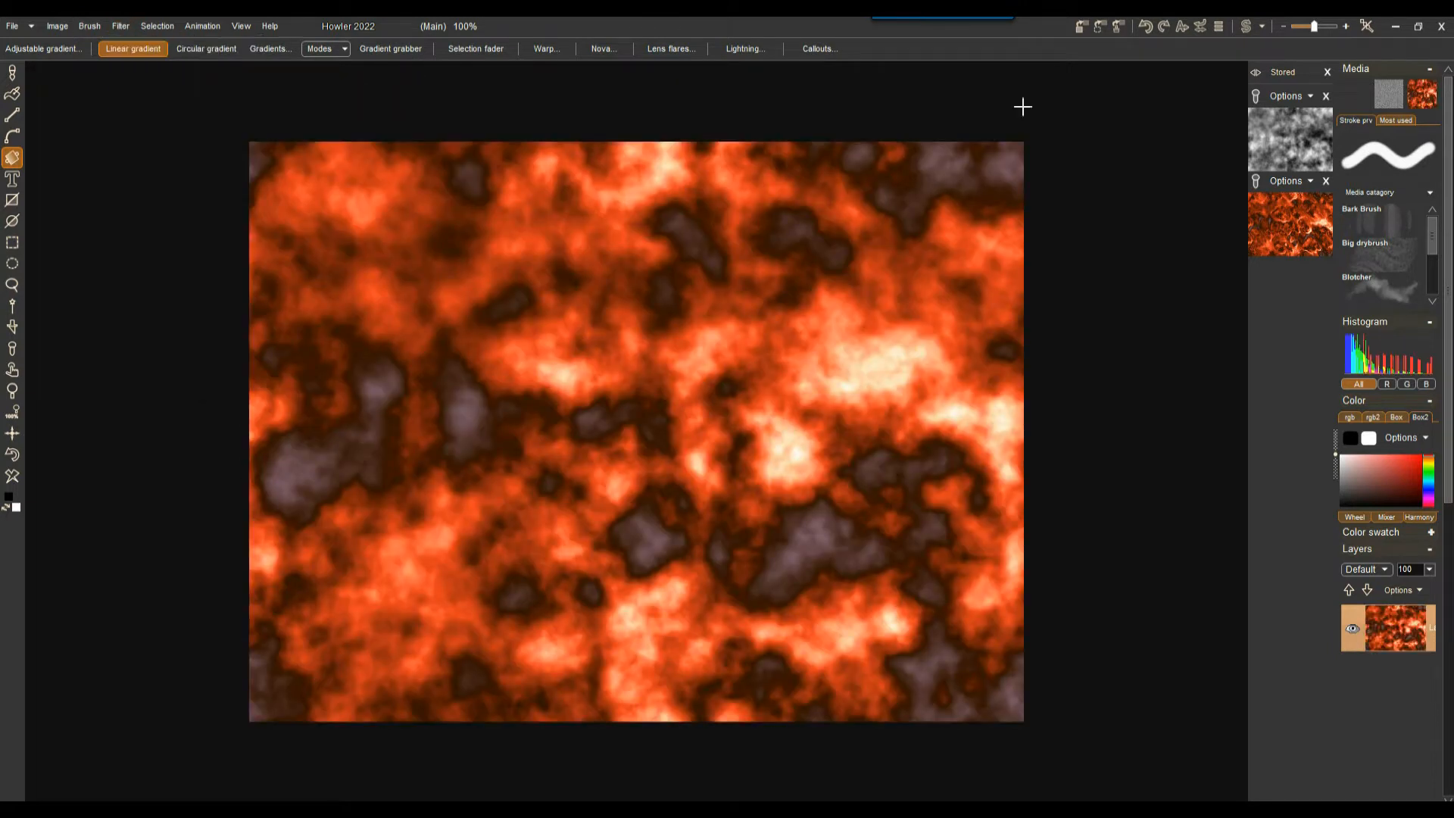
left_click(1082, 28)
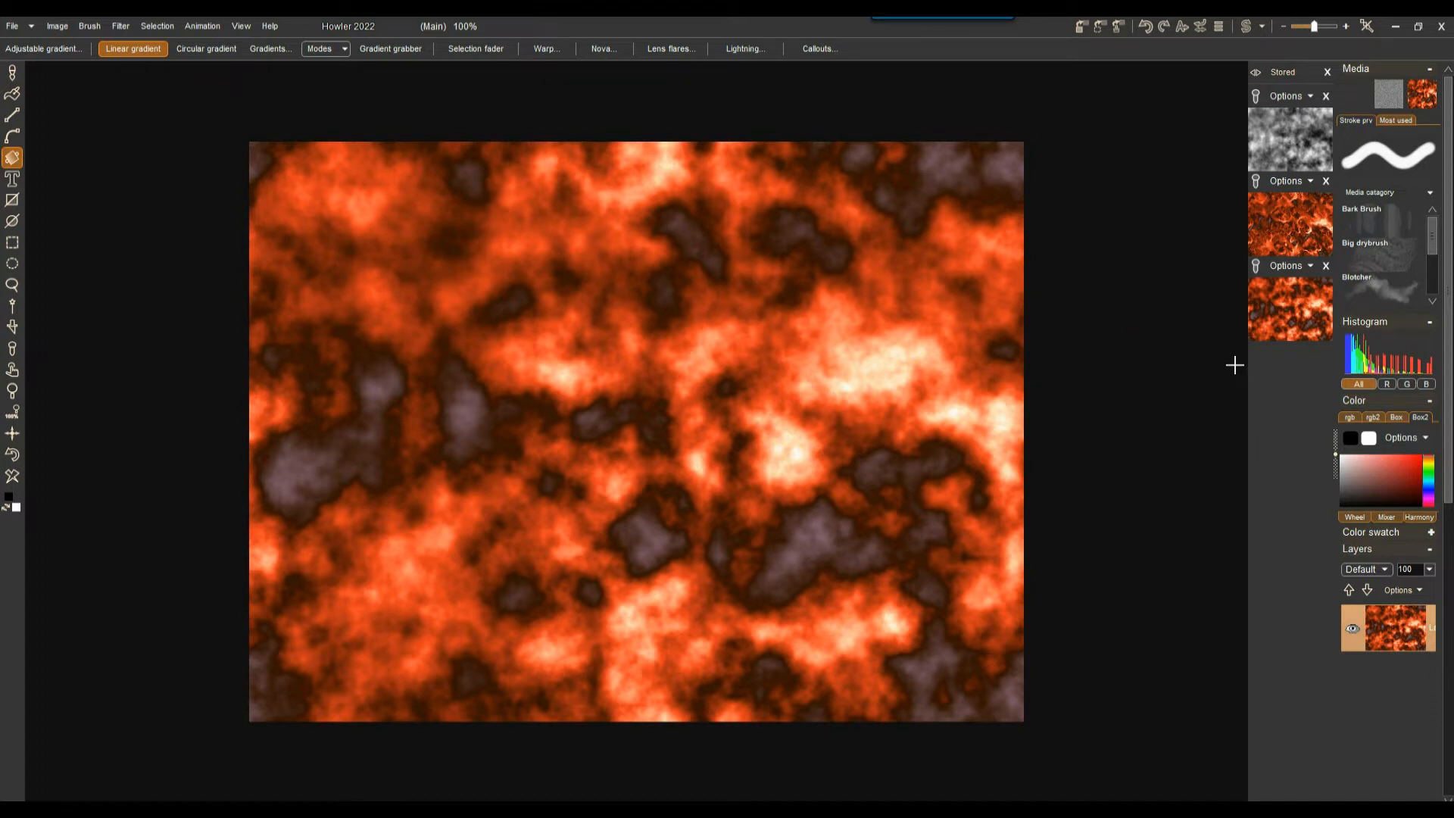
Step: Try the Spherize filter on the lava texture with Ambient at 76, and undo it
left_click(121, 26)
mouse_move(190, 183)
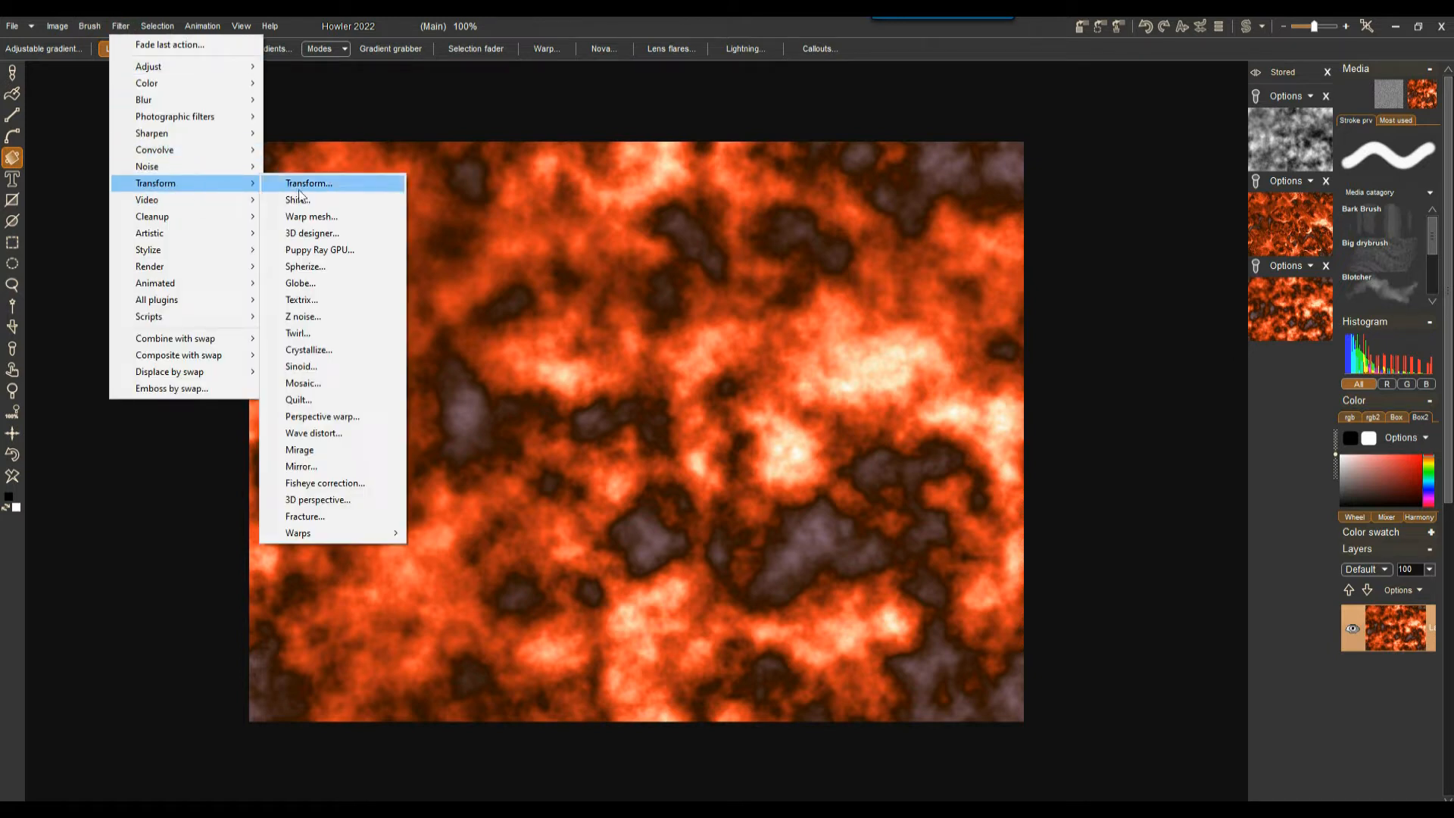
left_click(327, 267)
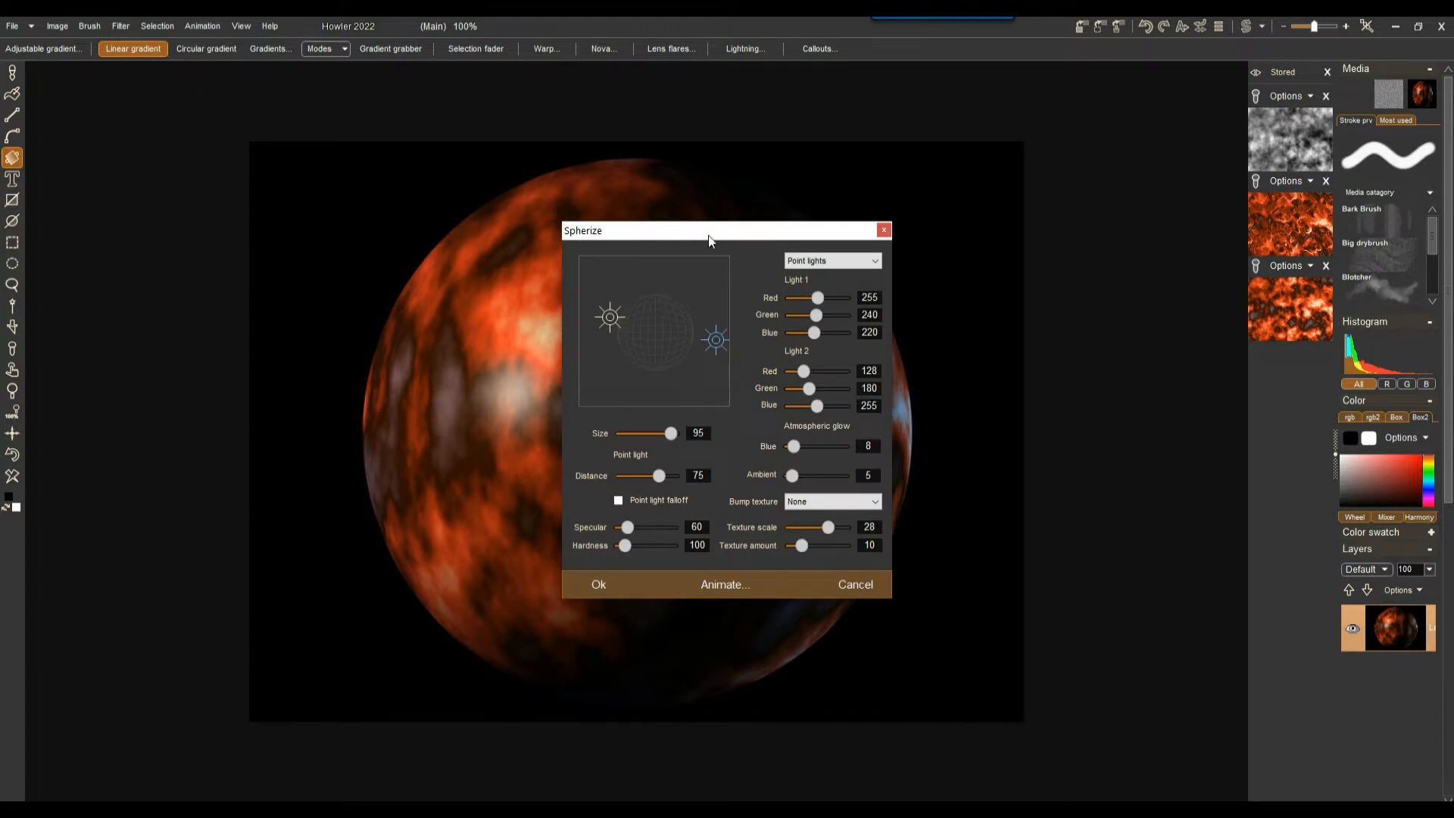
left_click_drag(709, 237, 1116, 206)
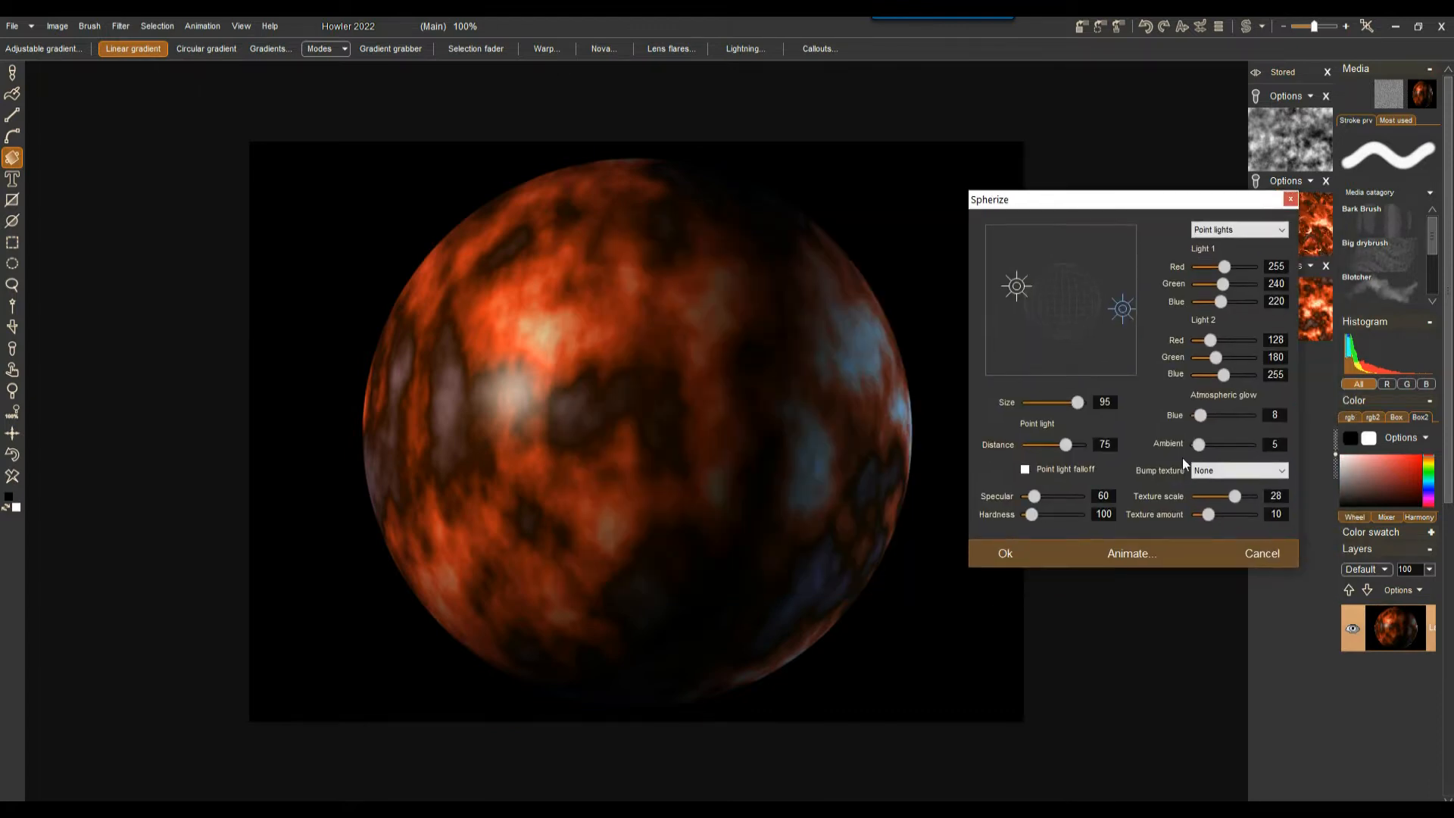
left_click_drag(1200, 445, 1244, 447)
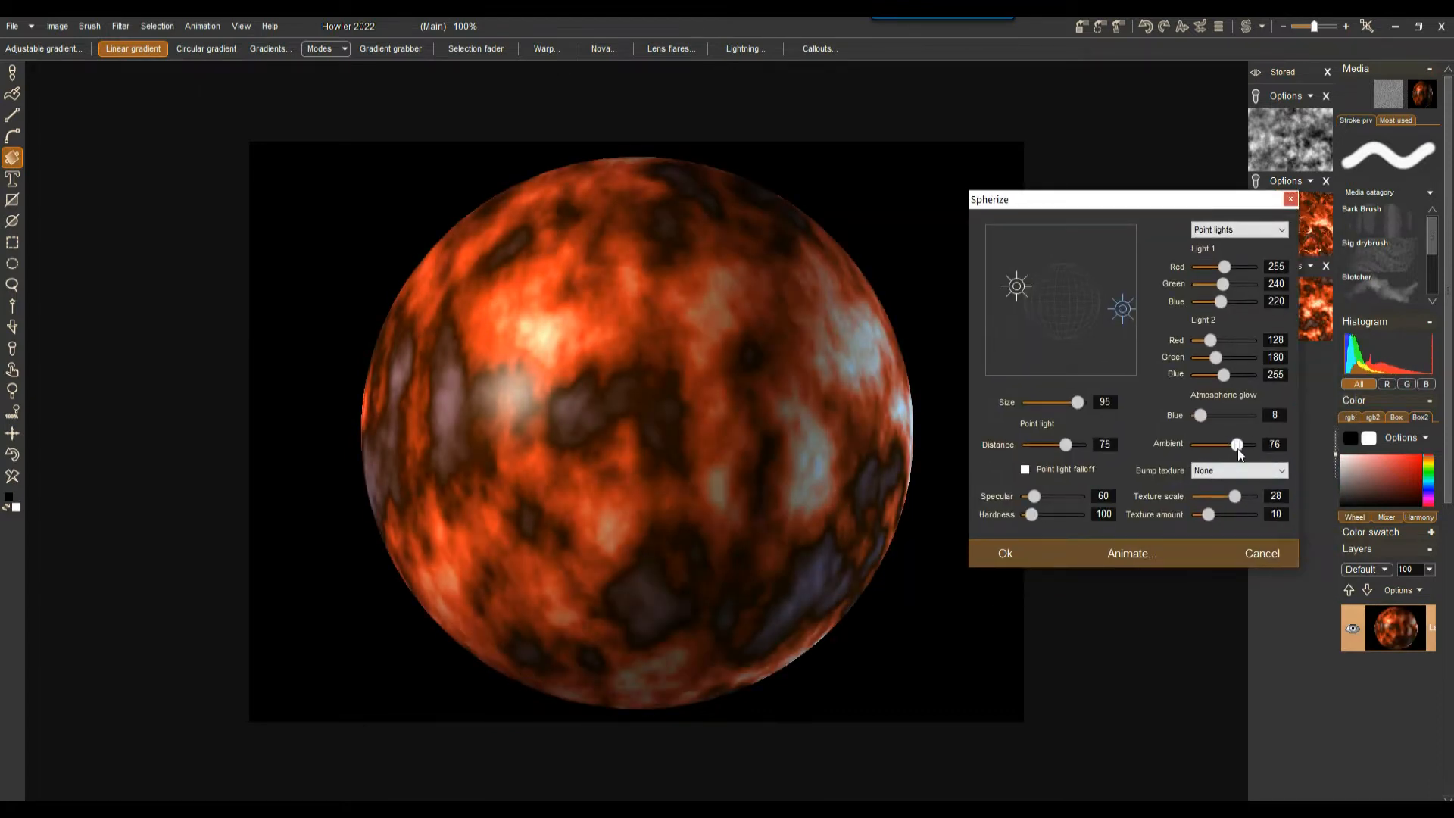
left_click(1000, 553)
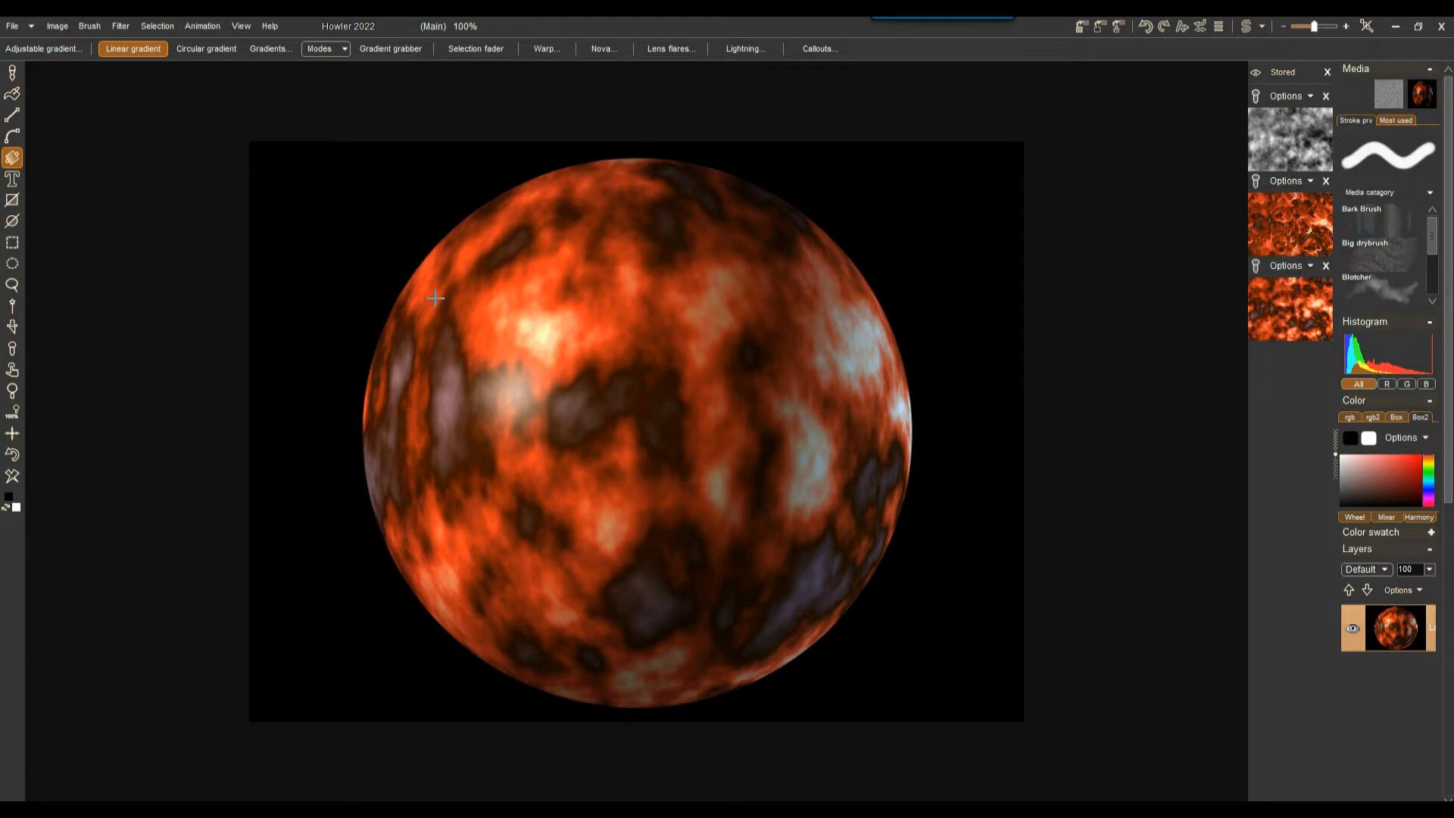
left_click(10, 455)
Step: Wrap the lava texture onto a smaller sphere with the Spherize filter, setting Size to 46
left_click(120, 26)
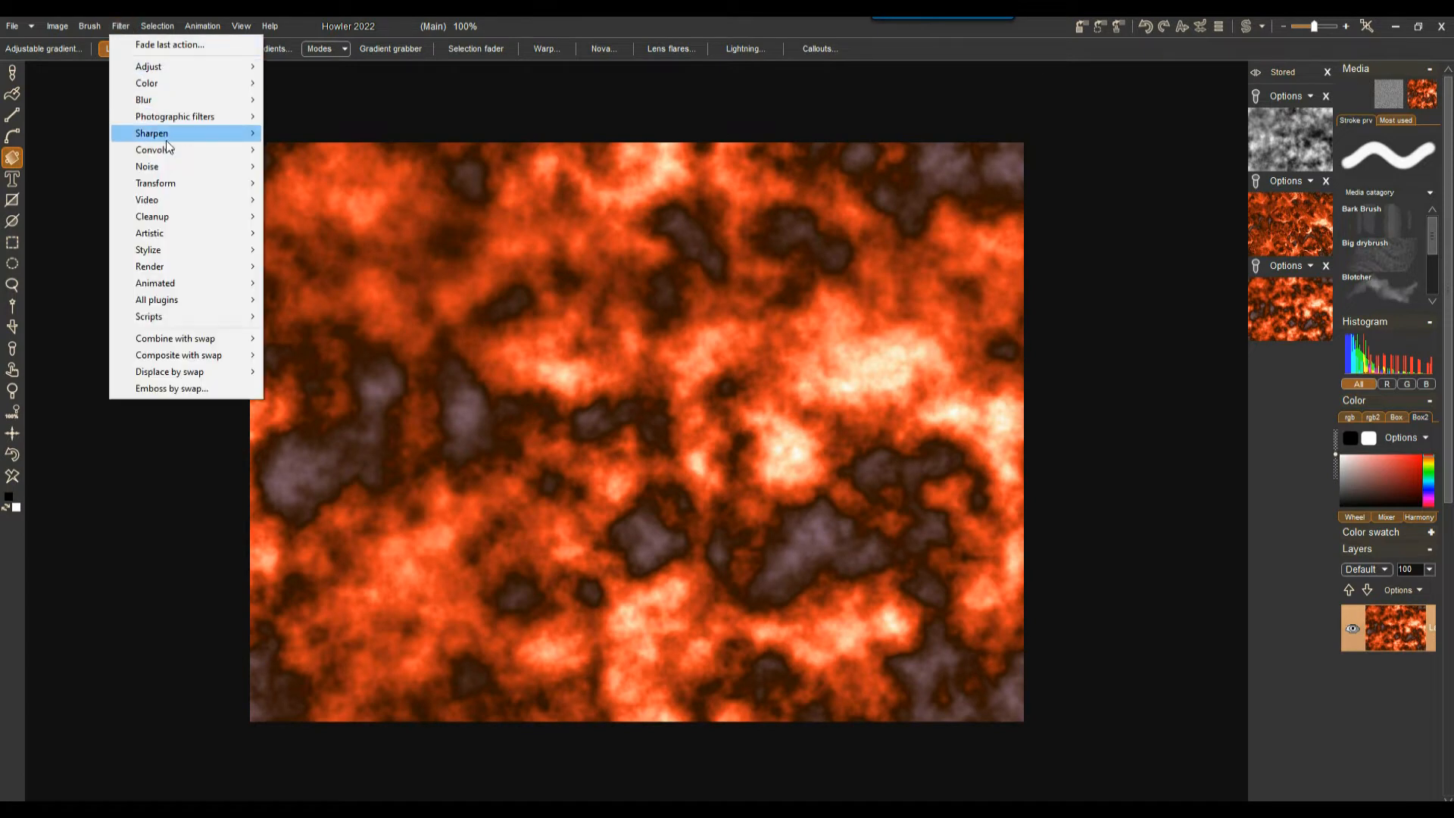
mouse_move(227, 184)
left_click(344, 268)
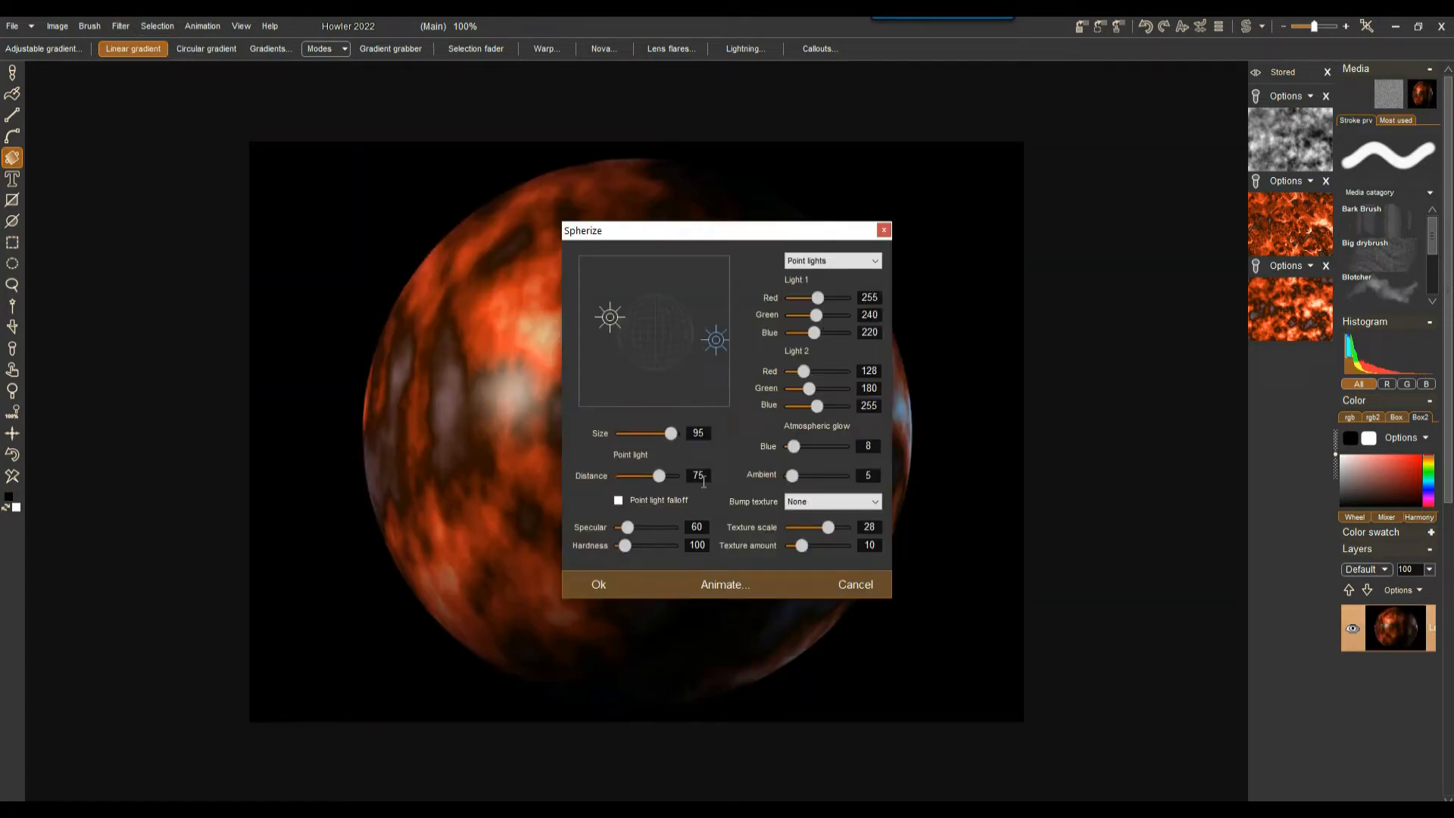
left_click_drag(648, 433, 634, 435)
left_click(646, 434)
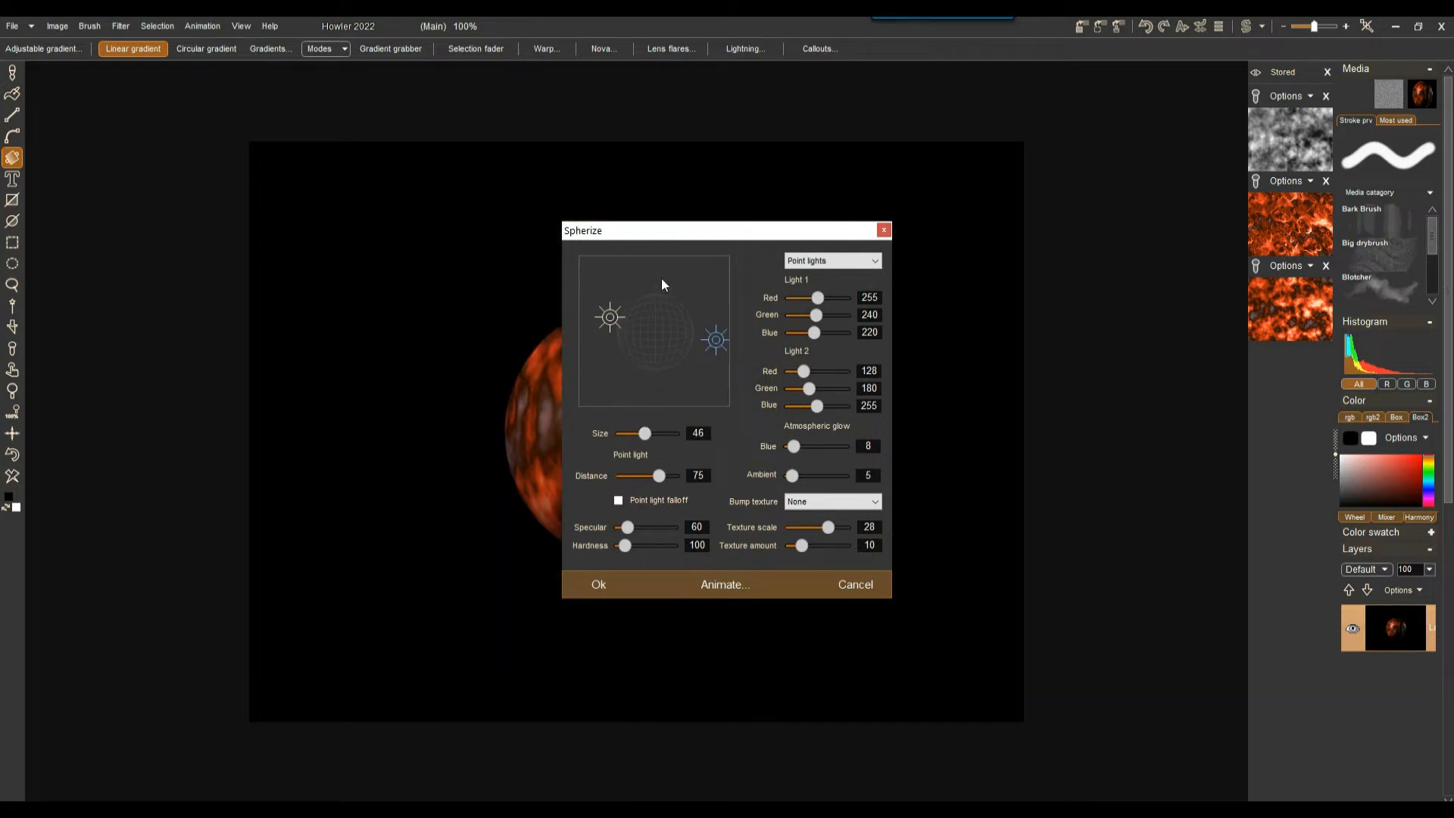
left_click_drag(642, 238, 968, 221)
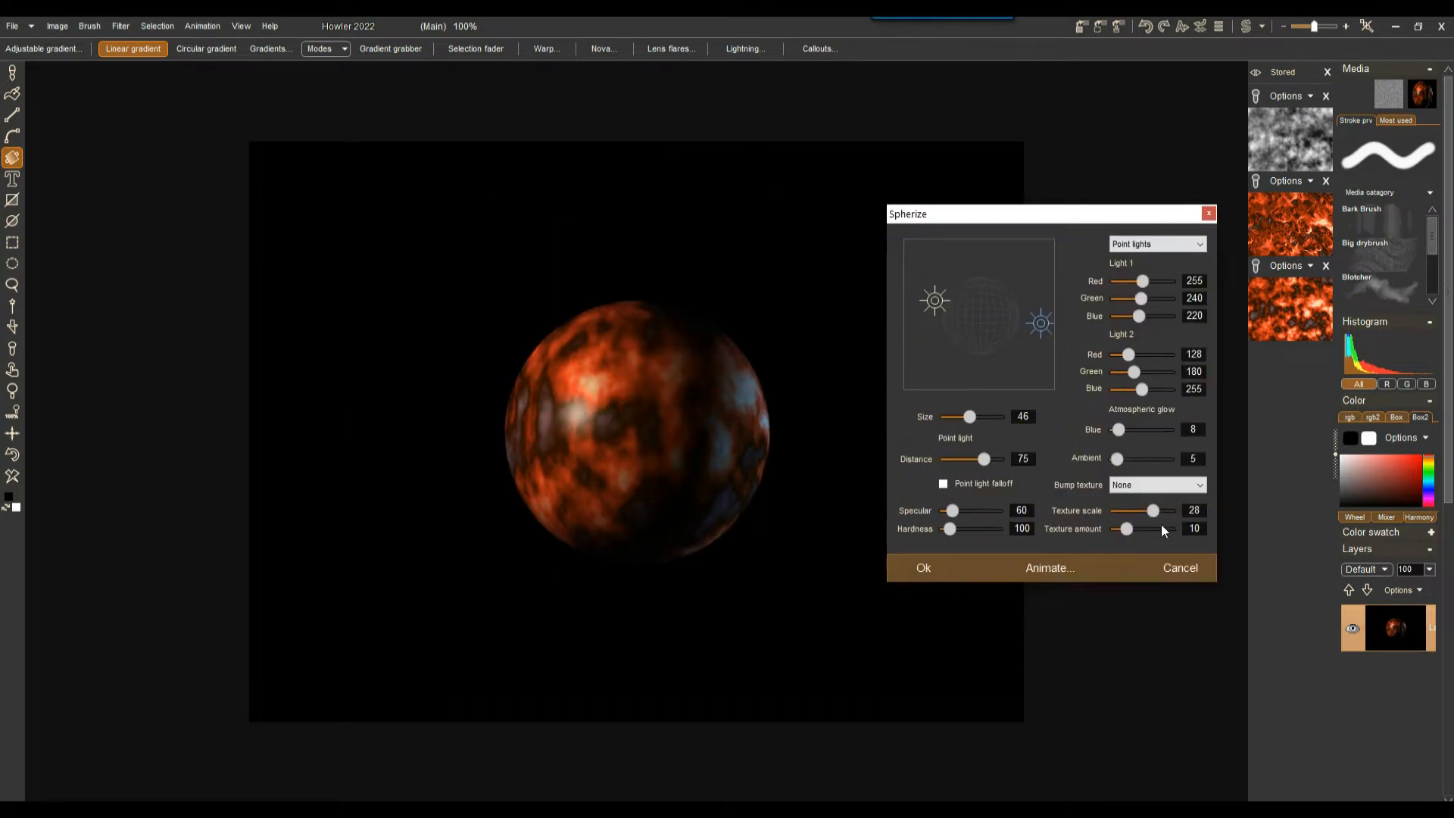
left_click(969, 569)
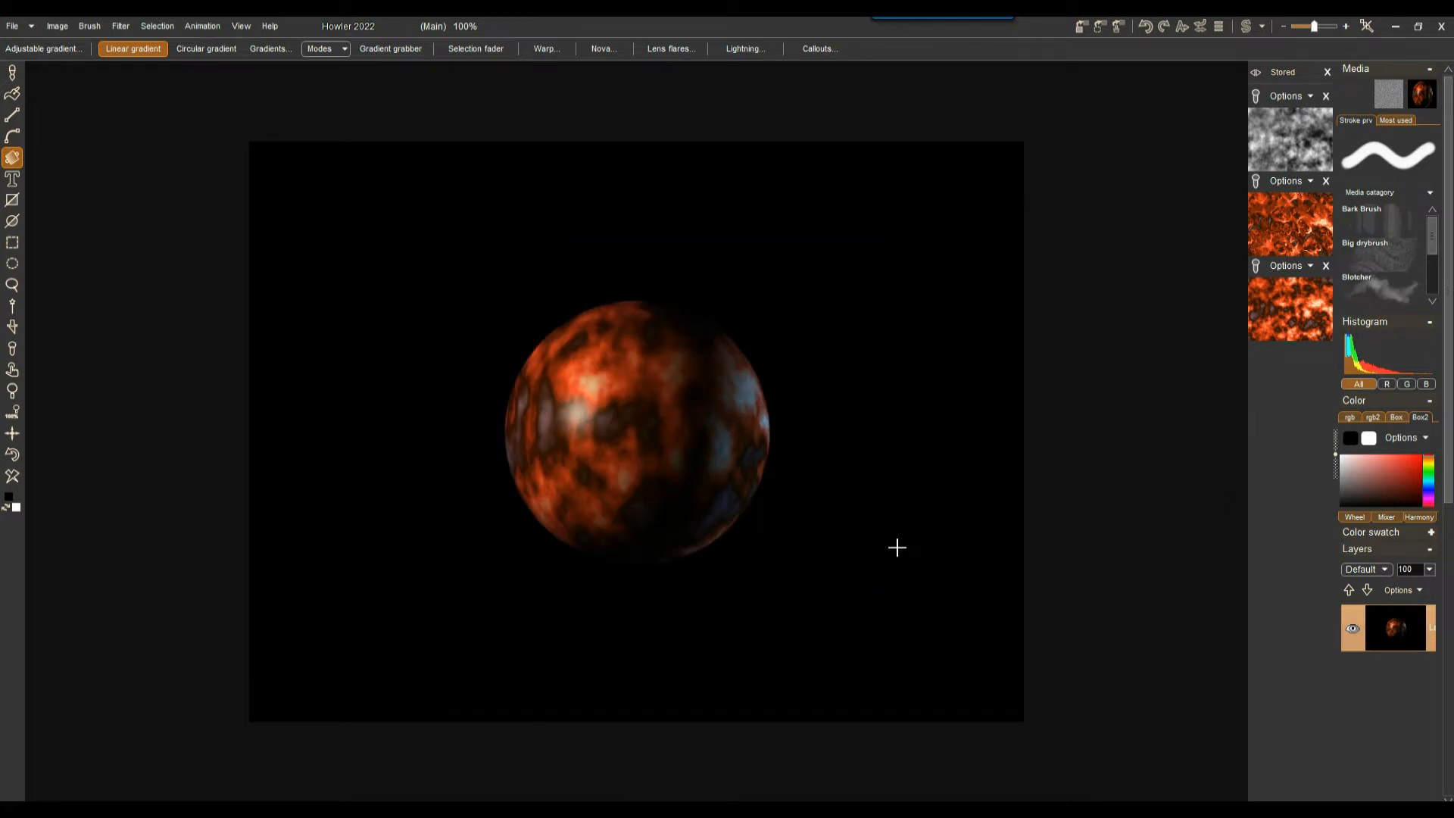
Step: Brighten the lava planet by raising the tone curve with the Curves adjustment
left_click(121, 25)
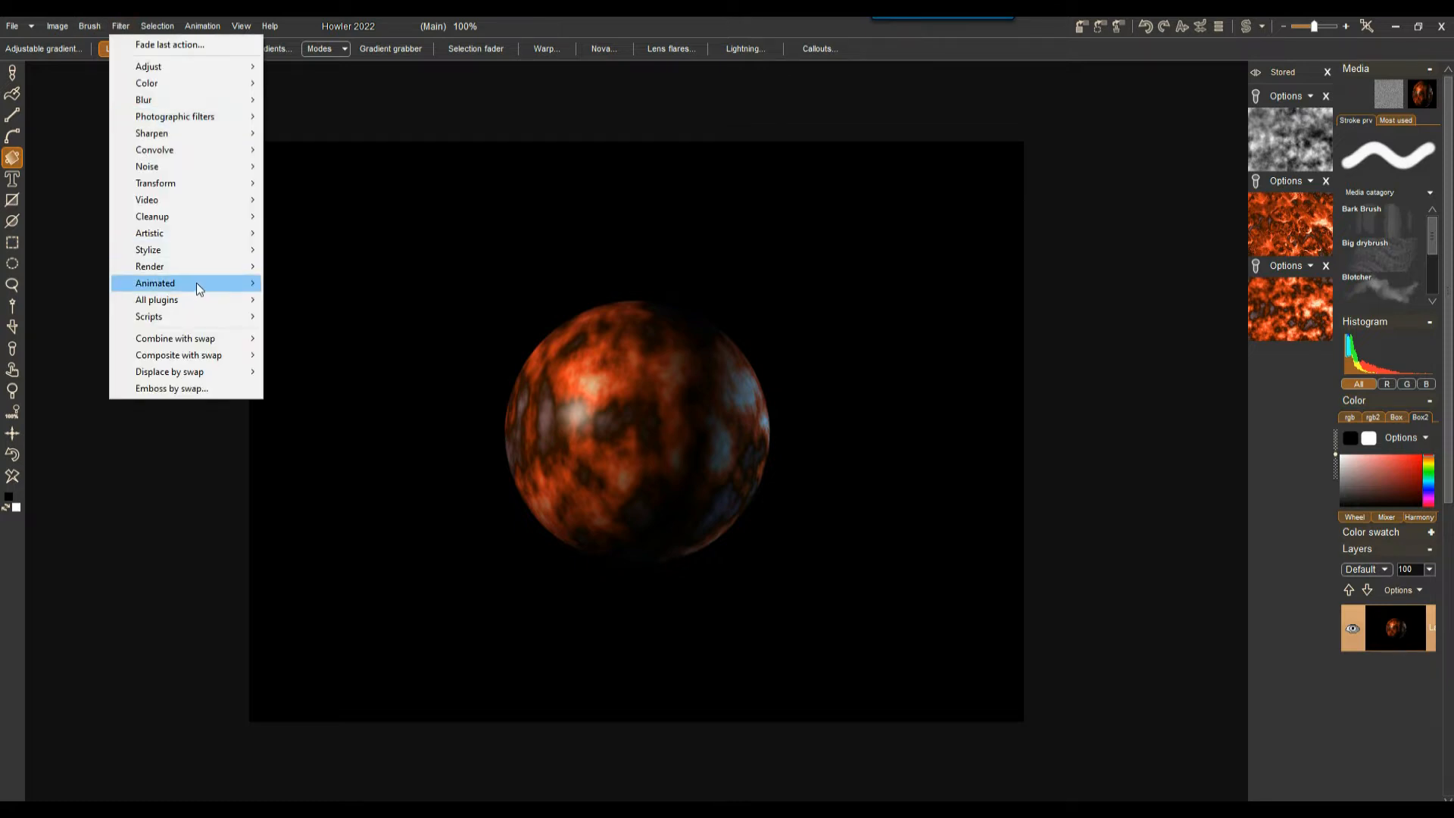
mouse_move(176, 265)
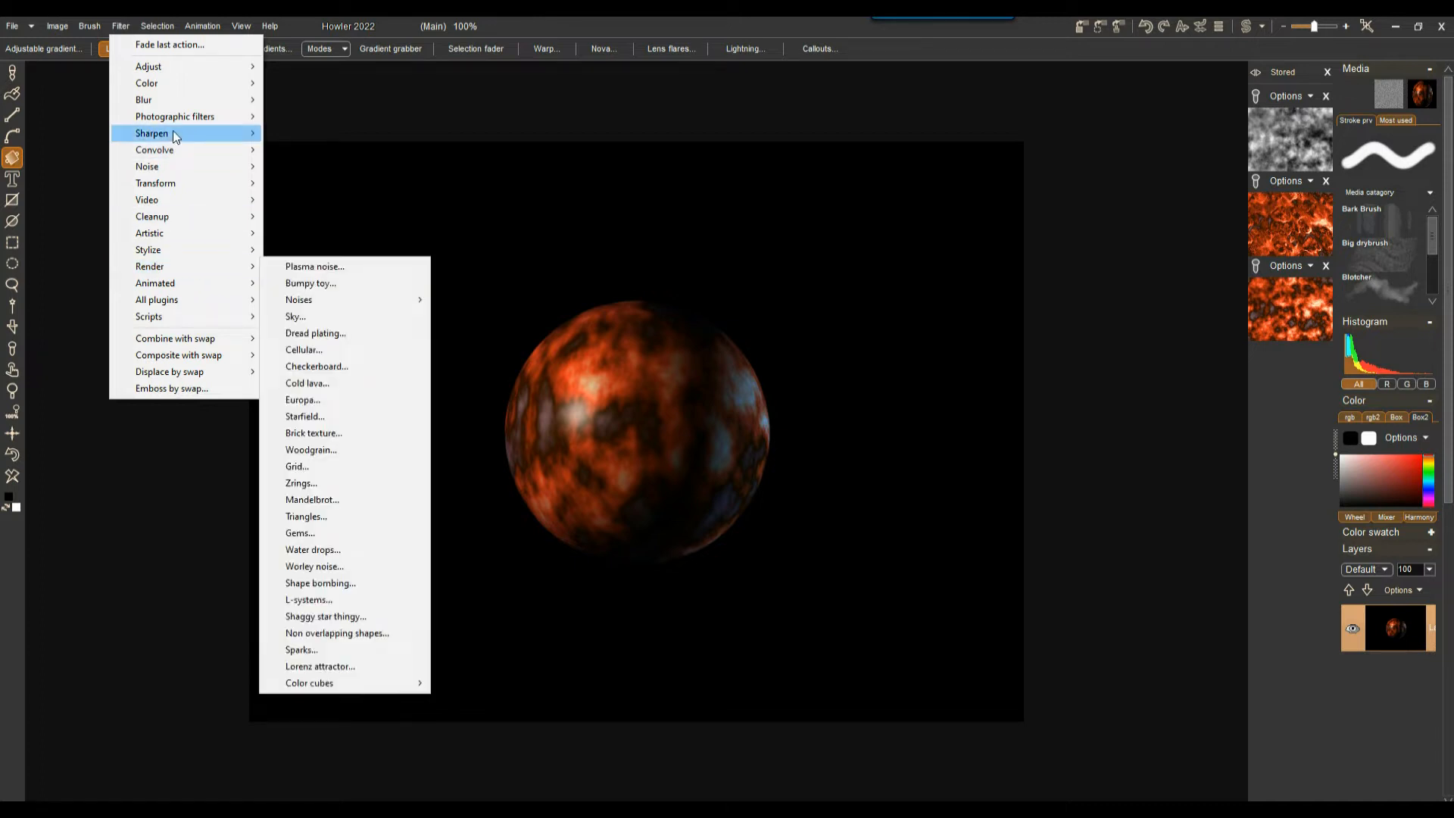
mouse_move(176, 70)
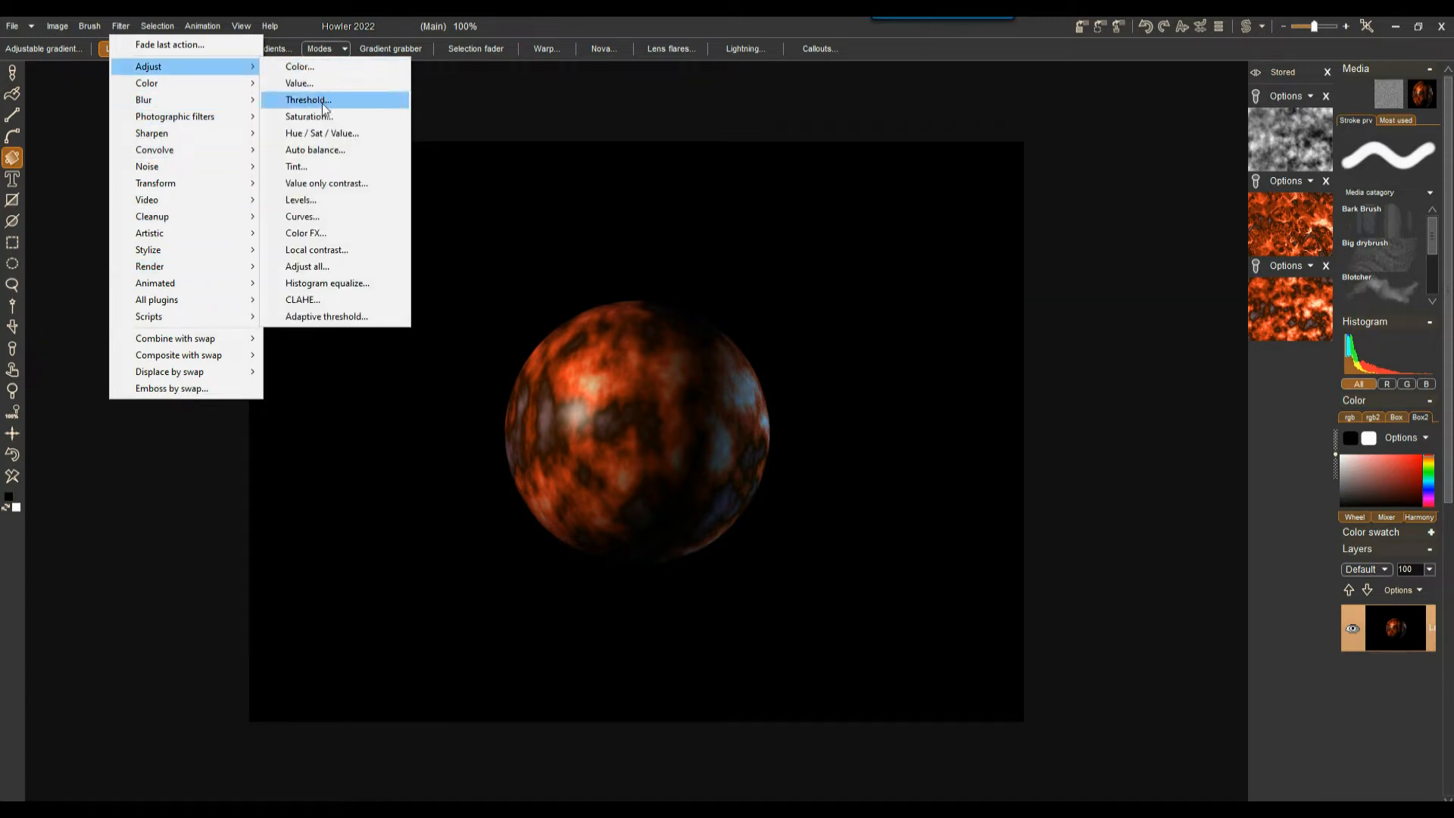
left_click(302, 216)
left_click_drag(745, 256, 1019, 246)
left_click_drag(1003, 402, 943, 426)
left_click(933, 547)
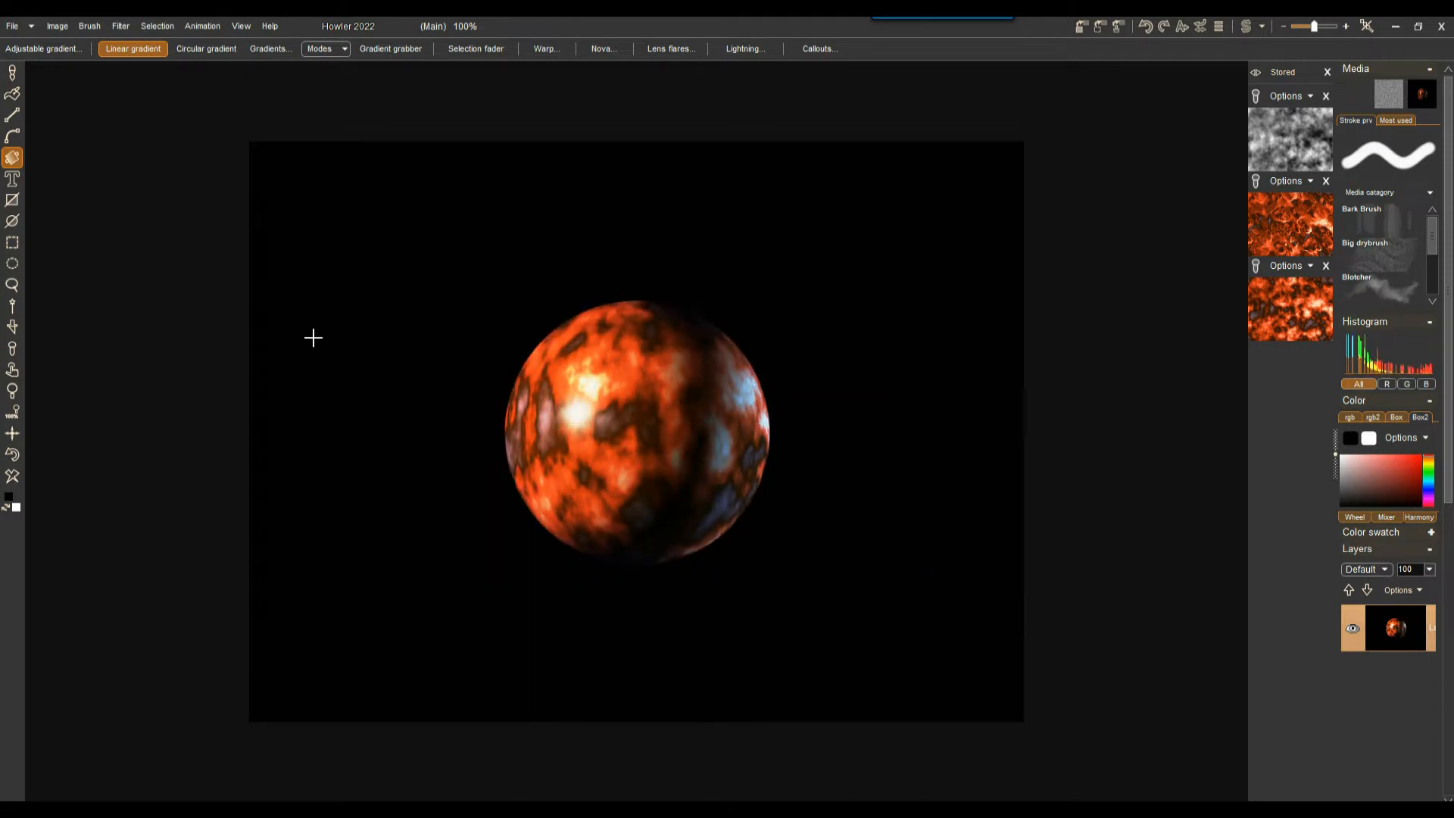
Step: Add Mystic vision rays centred on the planet, with Factor at 229 and Quality at 264
left_click(114, 27)
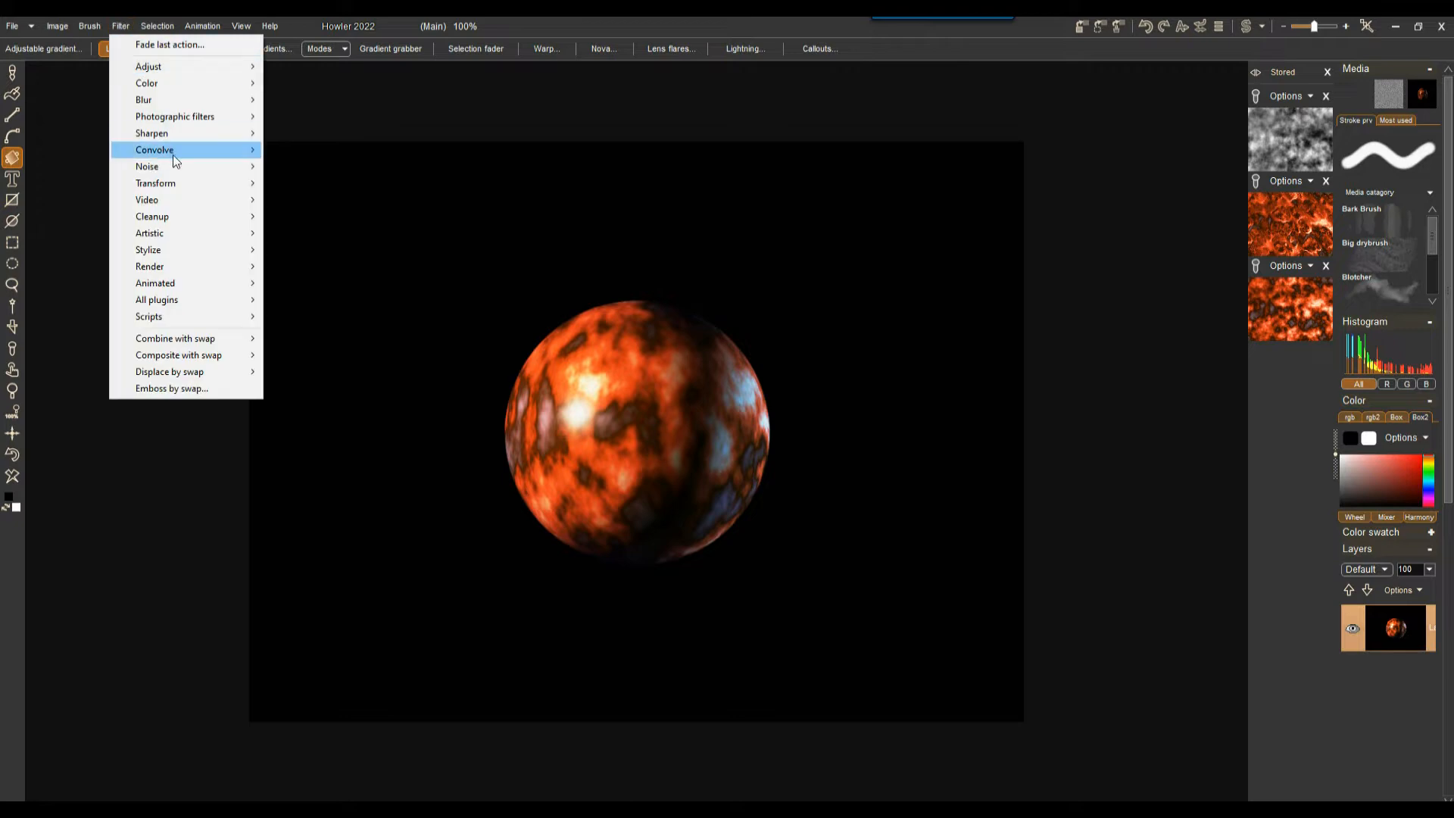
mouse_move(162, 124)
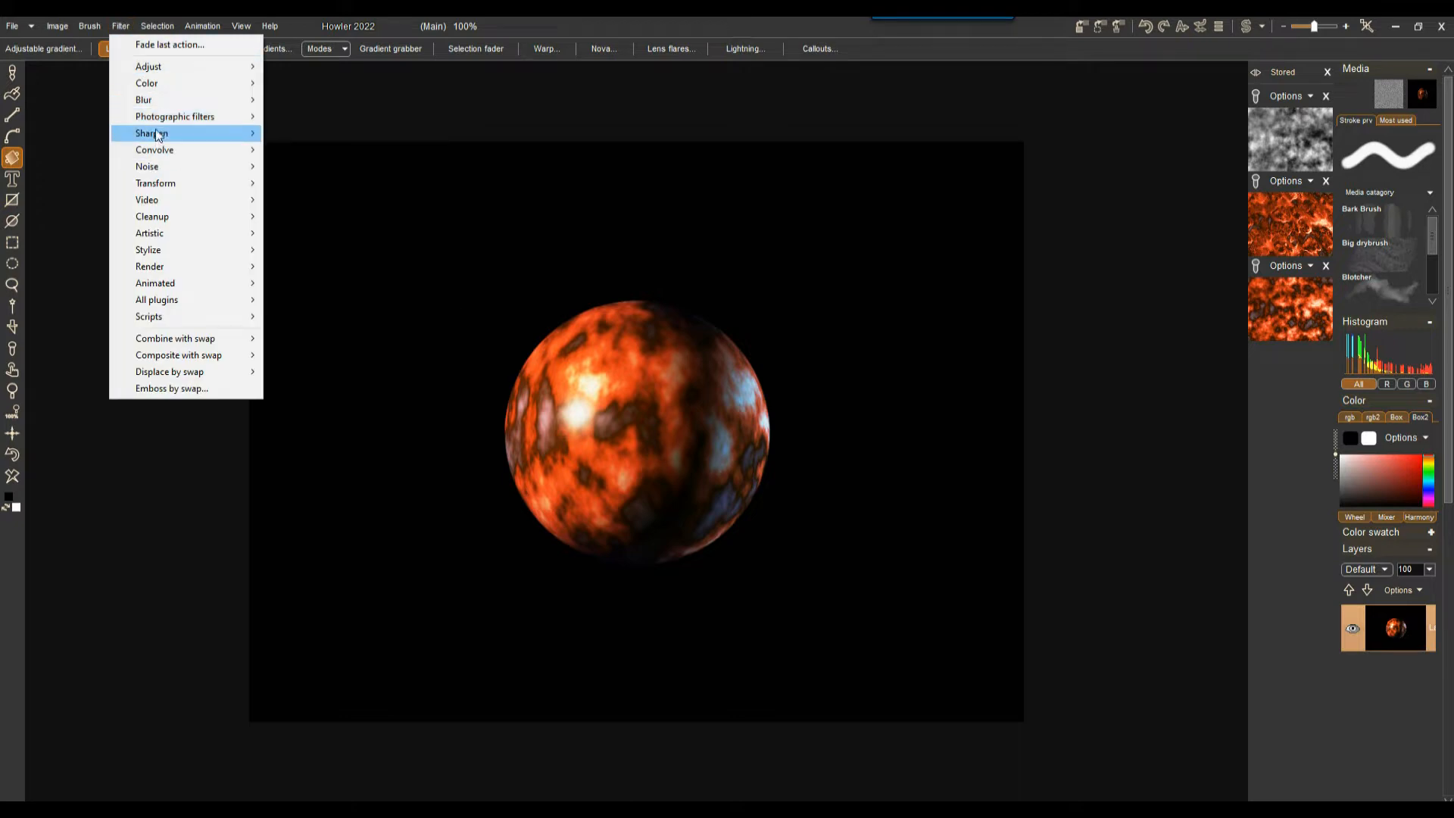
mouse_move(156, 99)
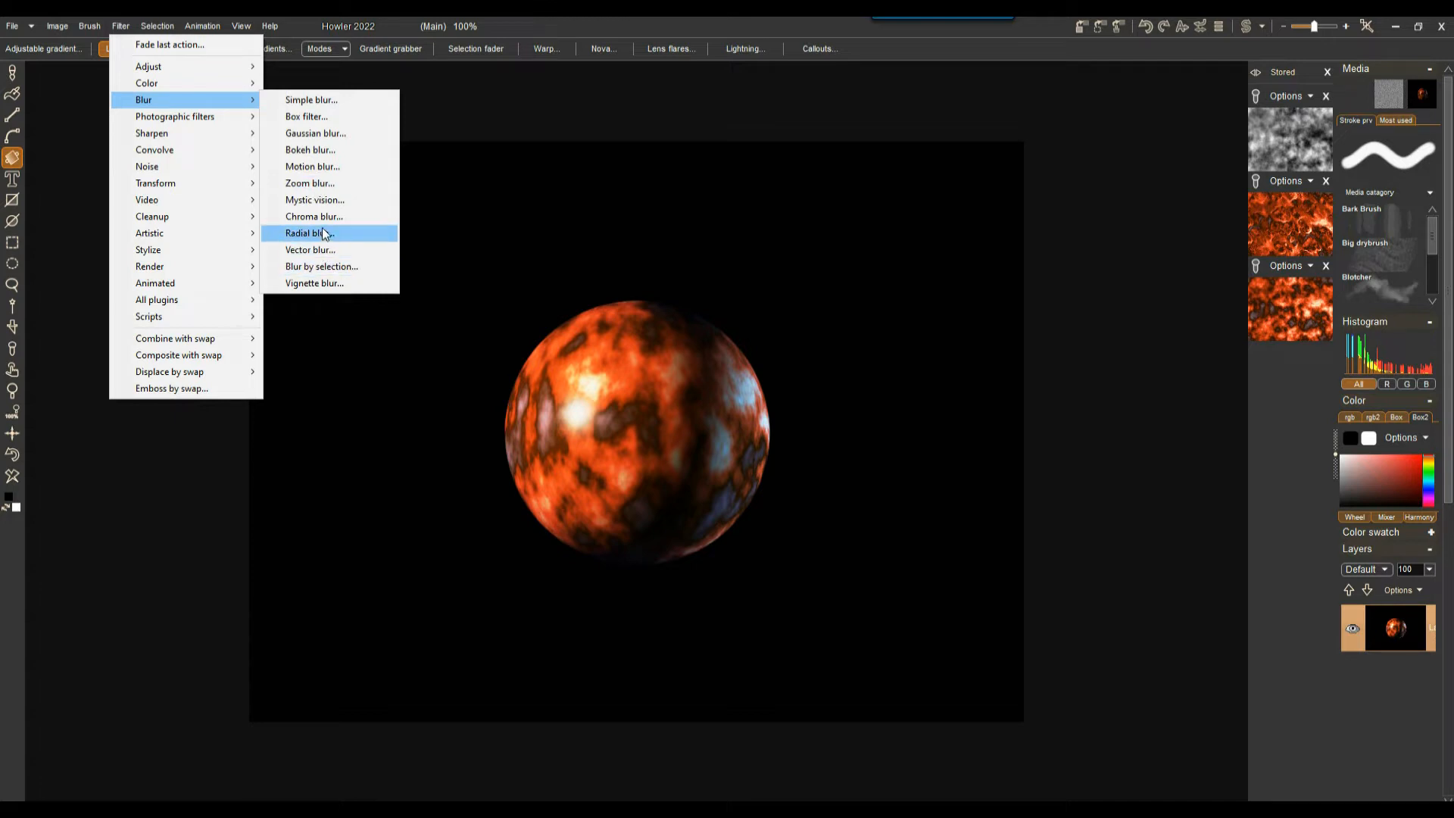
left_click(310, 200)
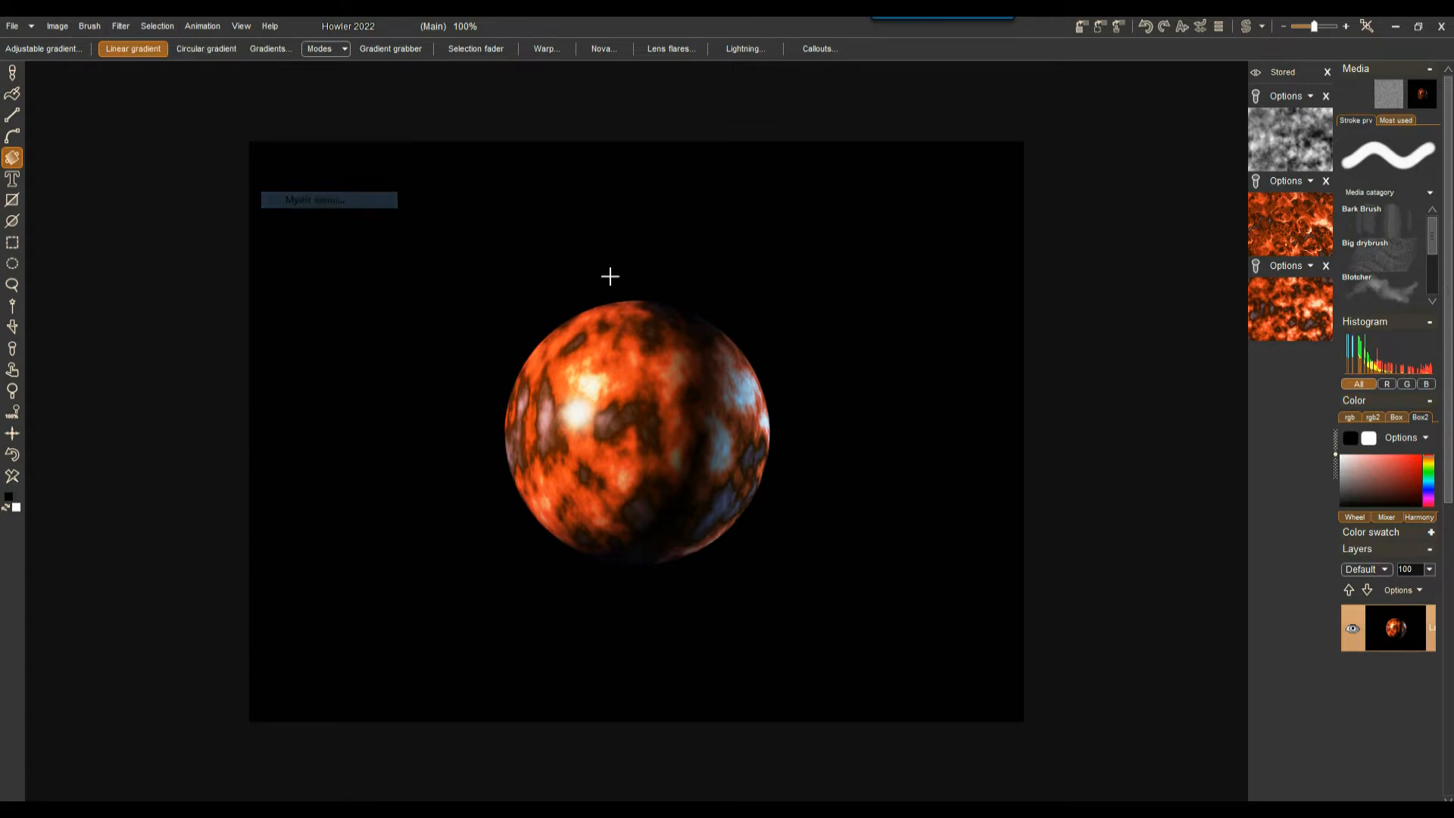
left_click_drag(705, 314, 1012, 217)
left_click_drag(1010, 282, 974, 319)
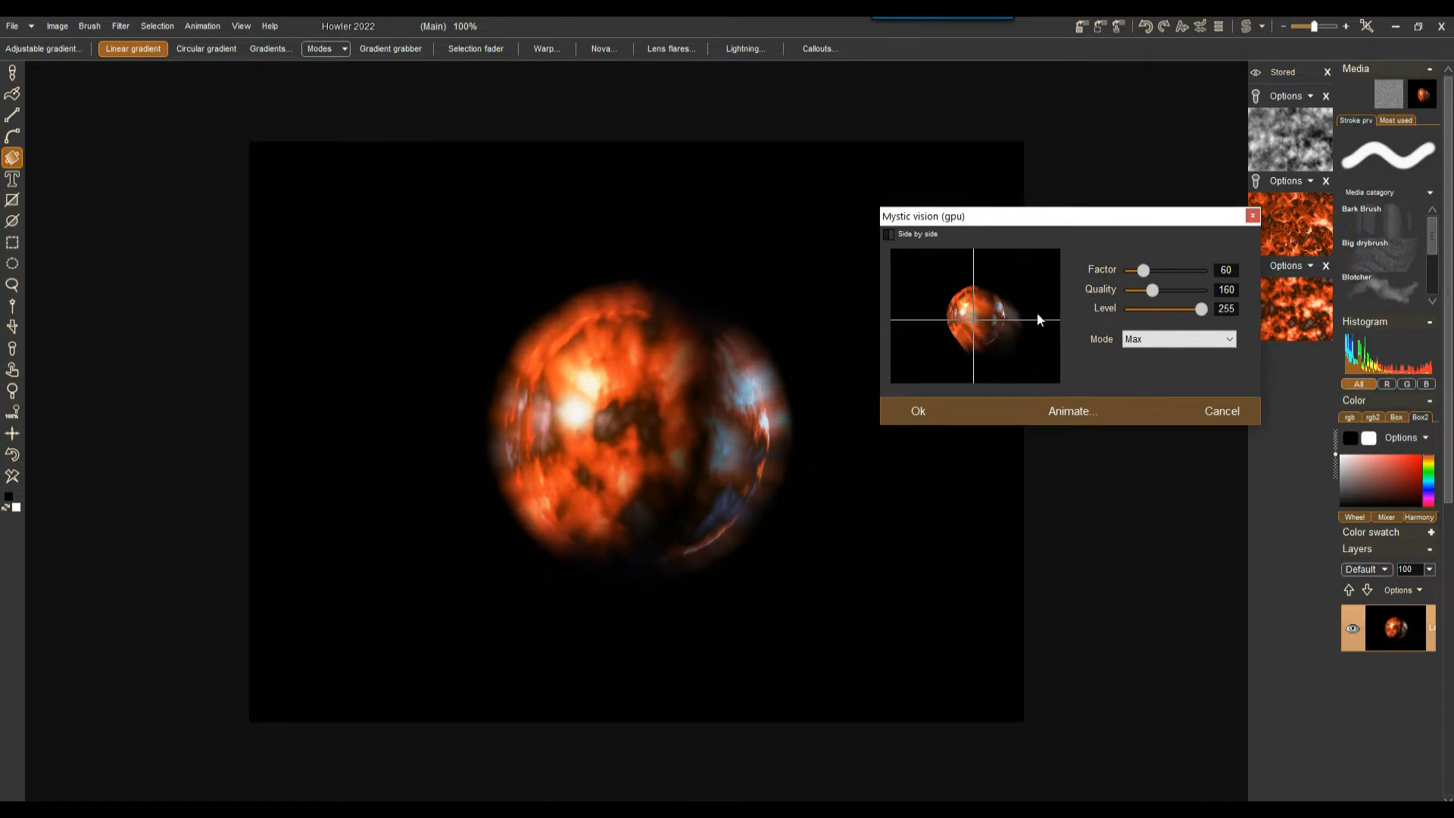
left_click_drag(1145, 271, 1185, 271)
left_click(975, 317)
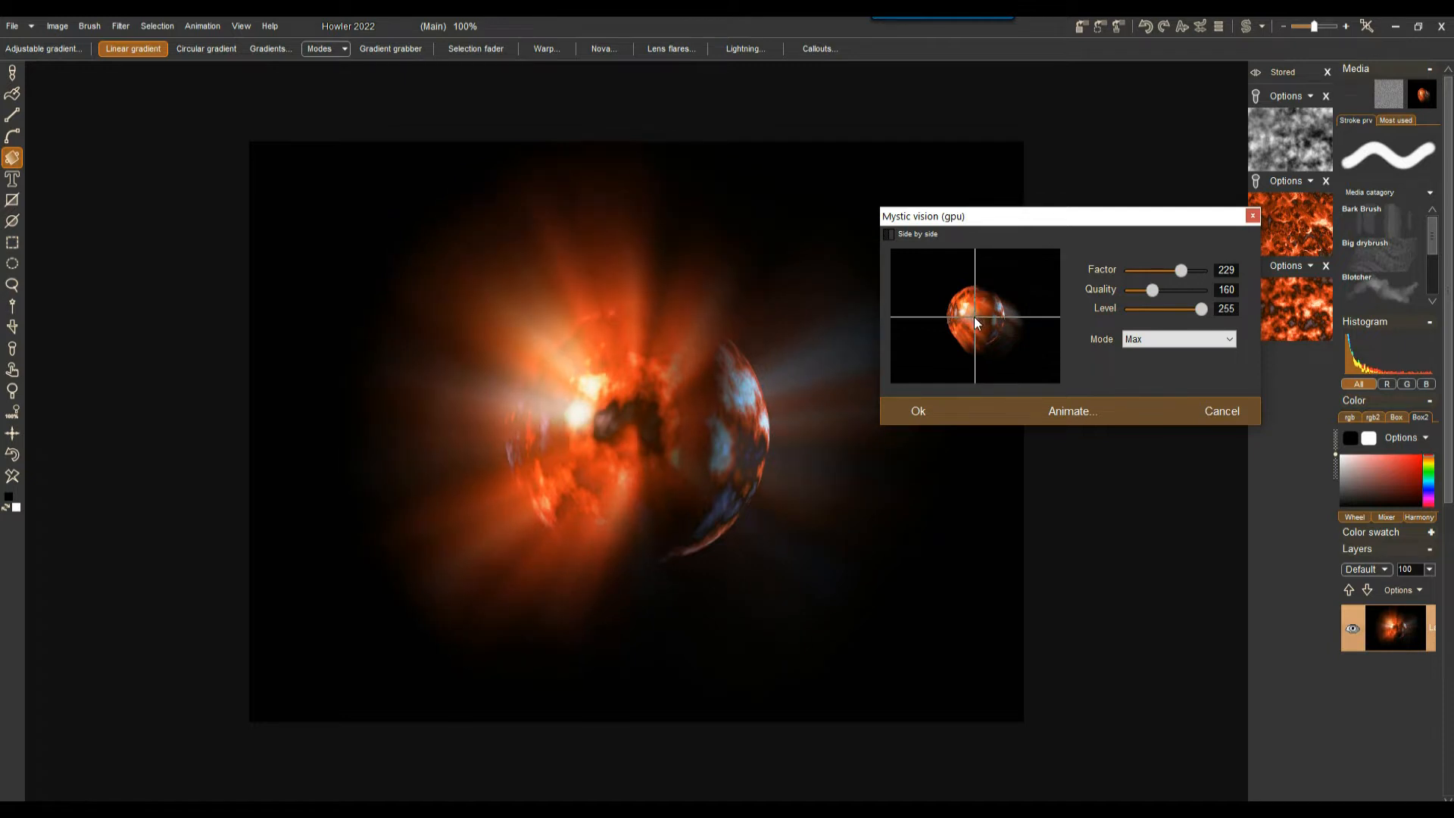
left_click_drag(975, 318, 974, 318)
left_click_drag(1153, 290, 1171, 298)
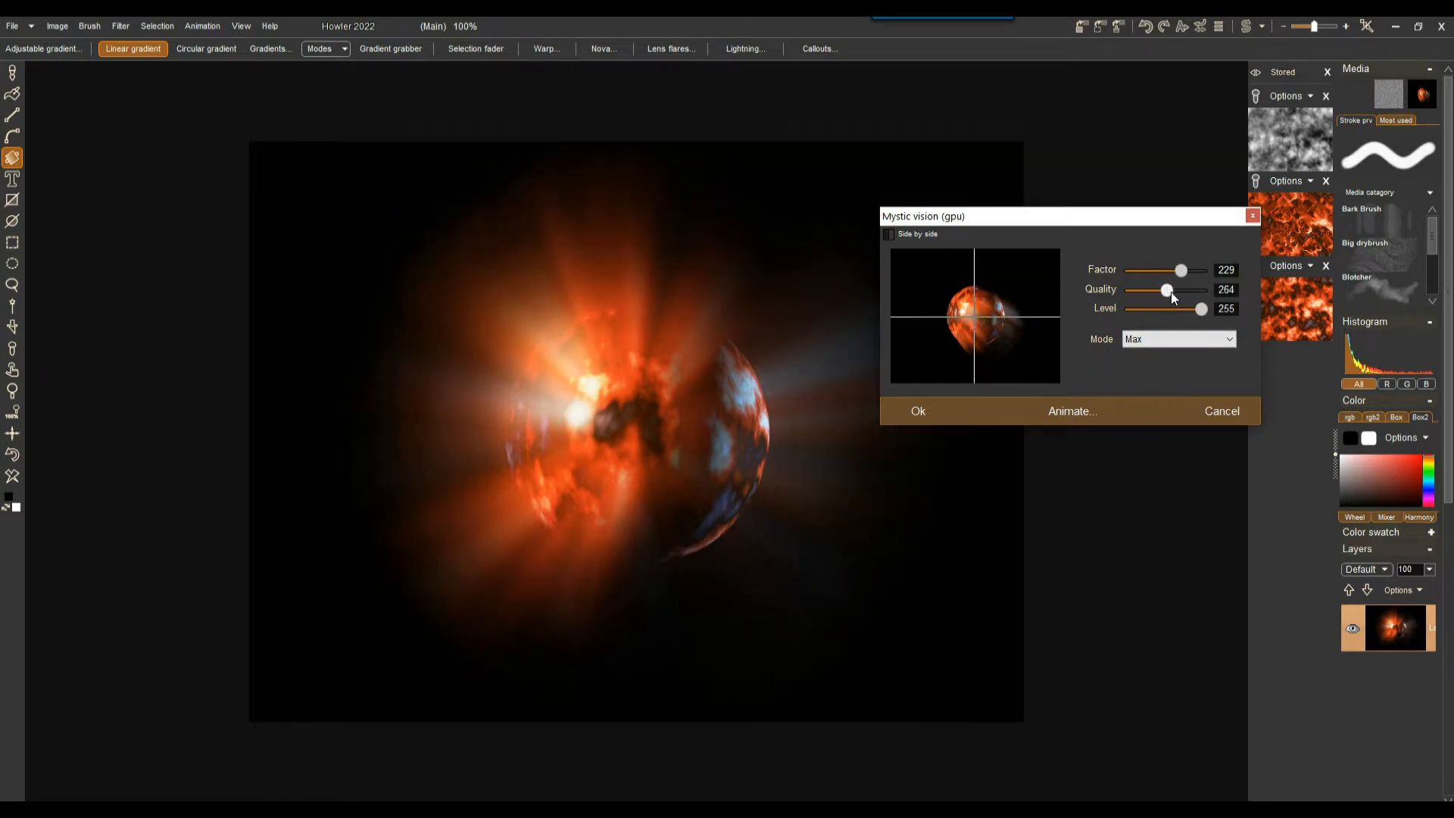
Step: Set the Mystic vision mode to Screen and Factor to 320, and apply the effect to the planet
left_click(1194, 338)
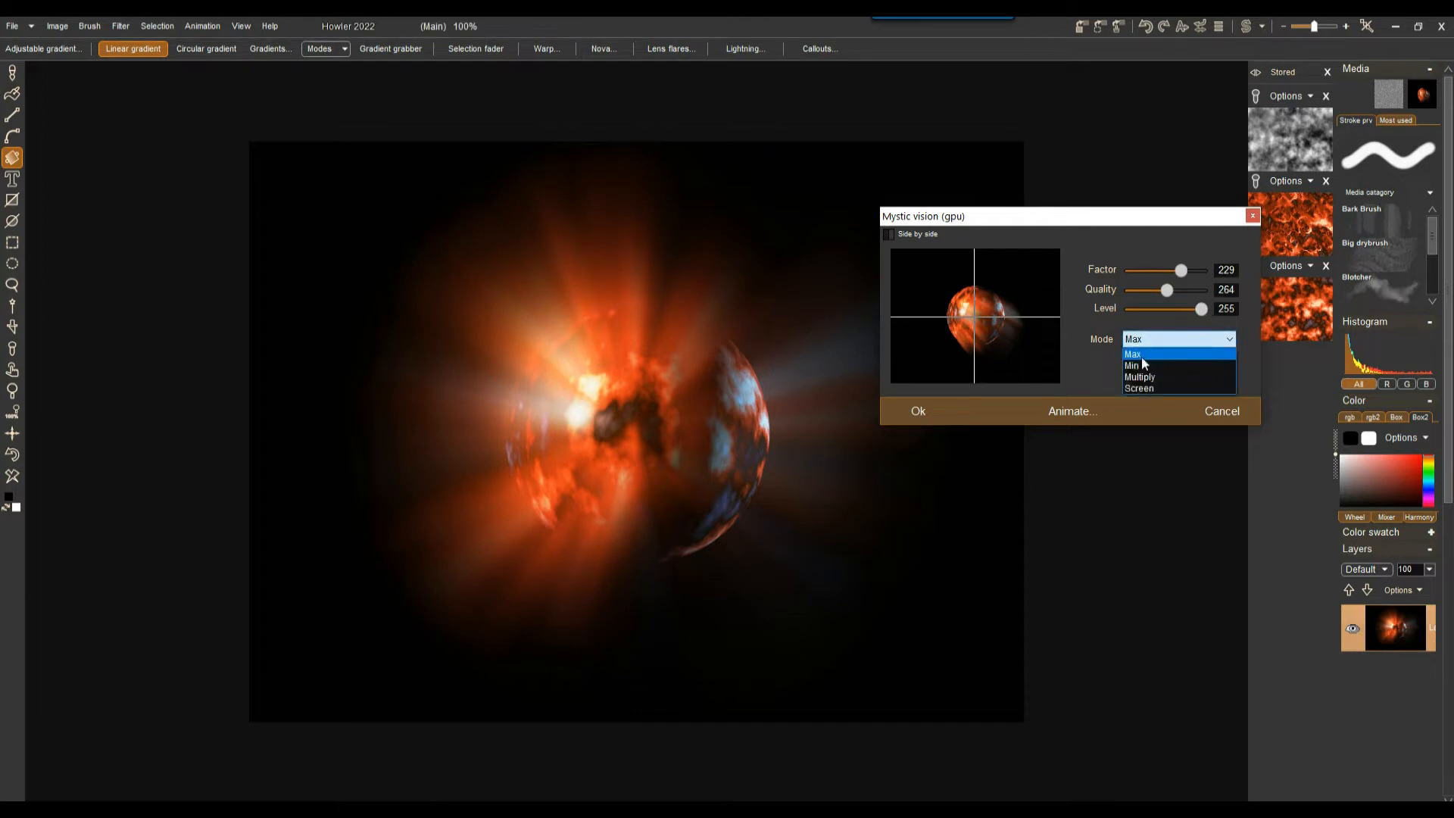
left_click(1150, 386)
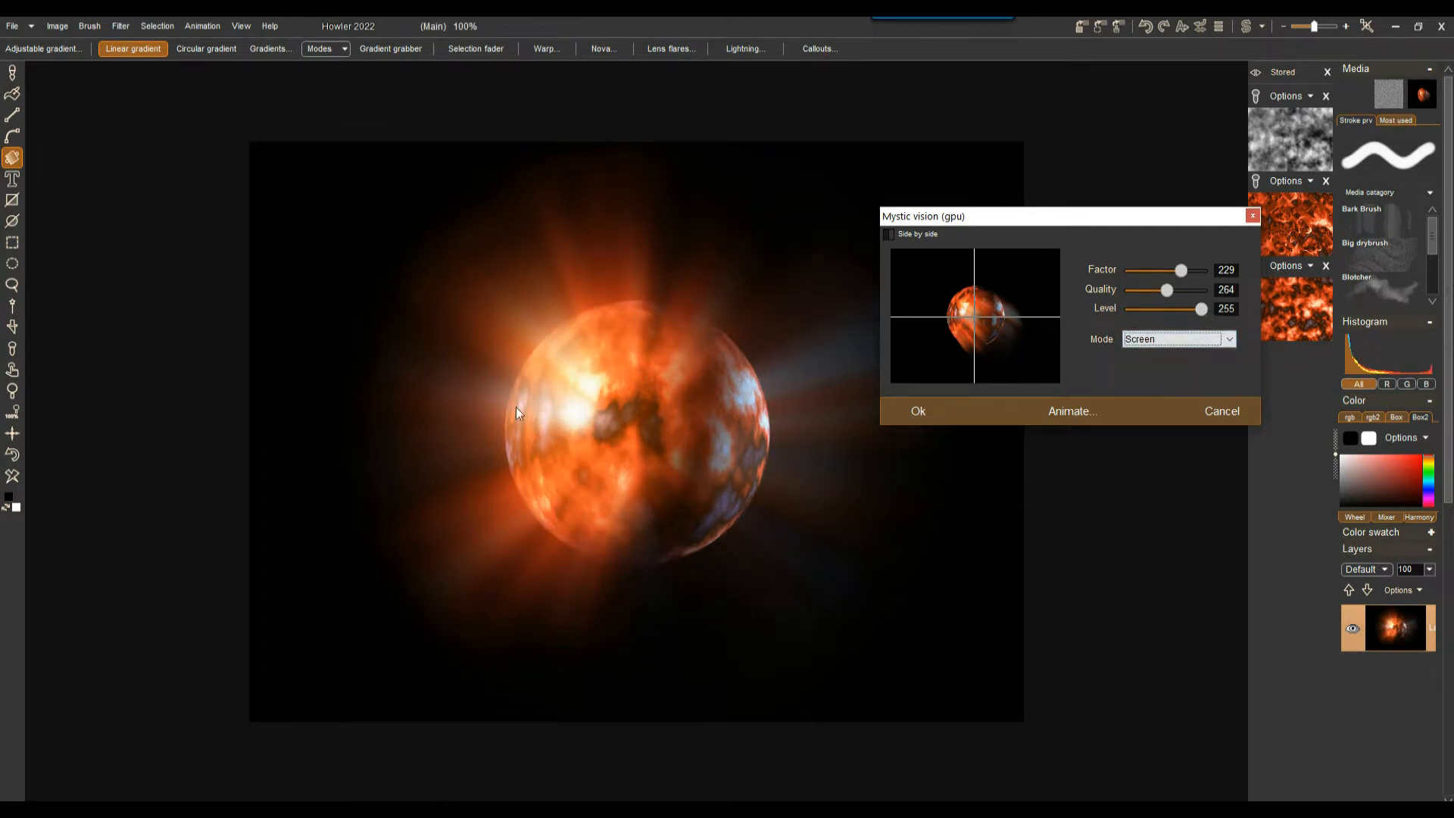
left_click_drag(1186, 271, 1203, 272)
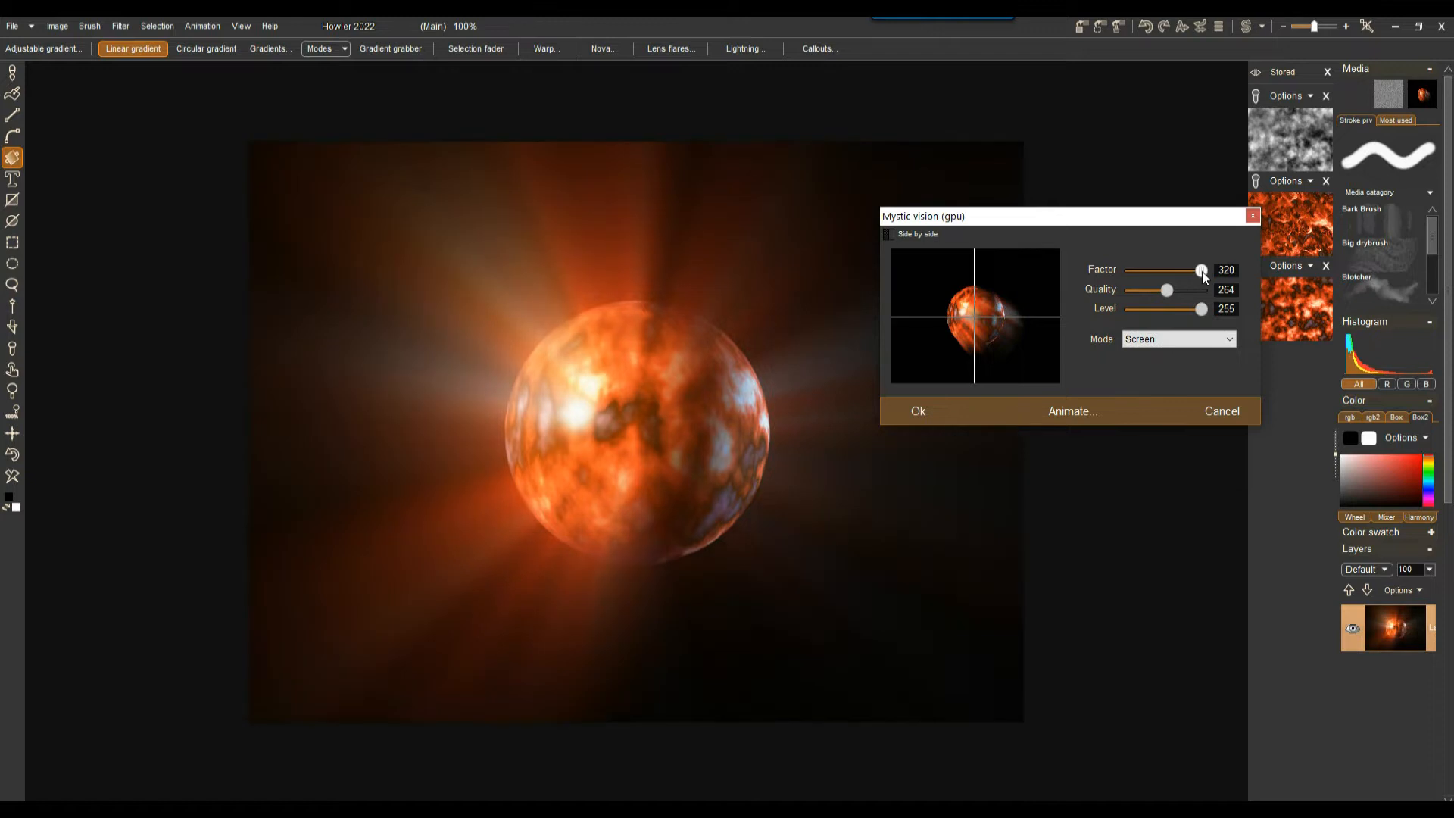
left_click(915, 410)
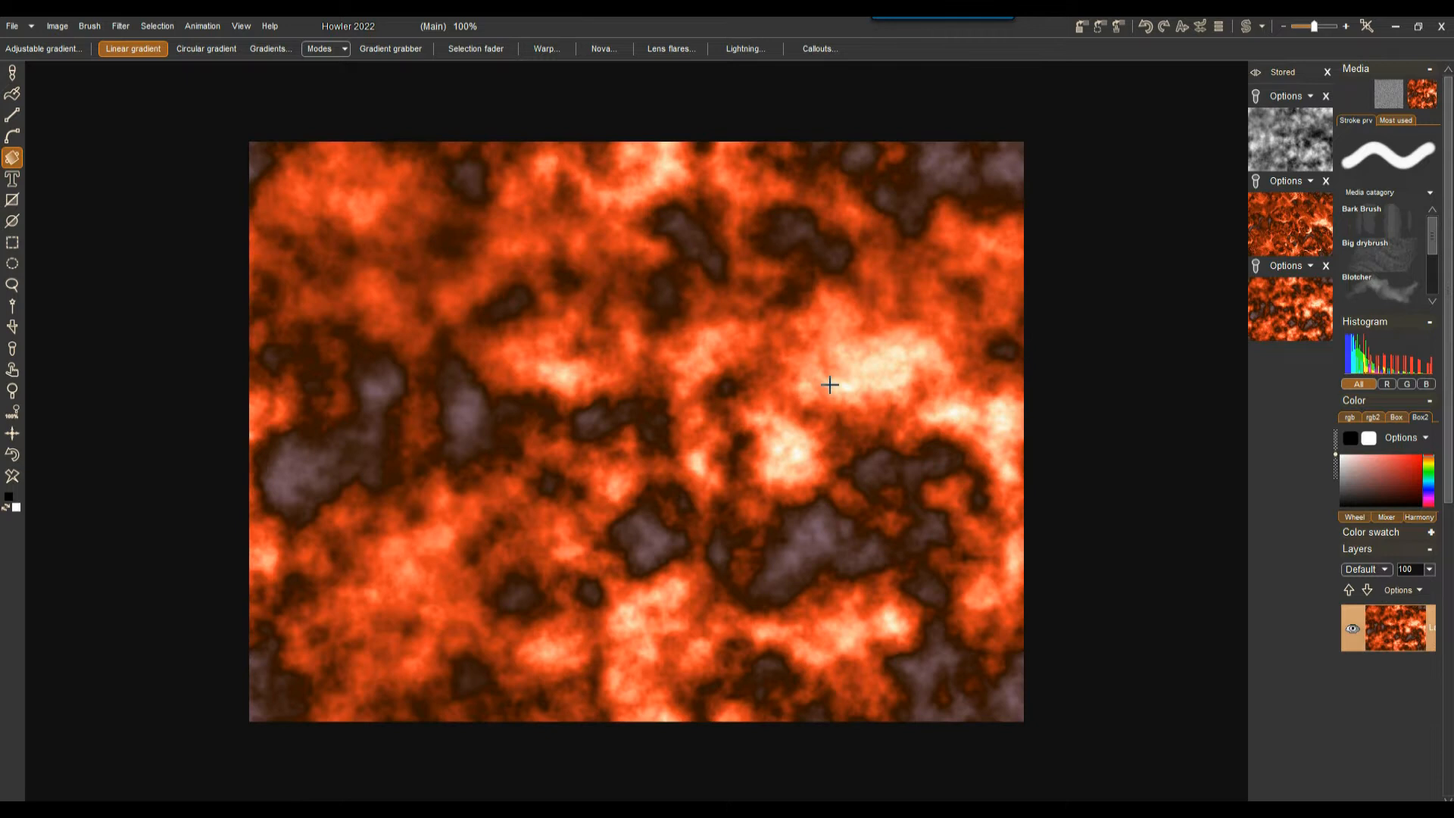
Step: Switch to the grayscale cloud swap image and flip it horizontally
left_click(1250, 26)
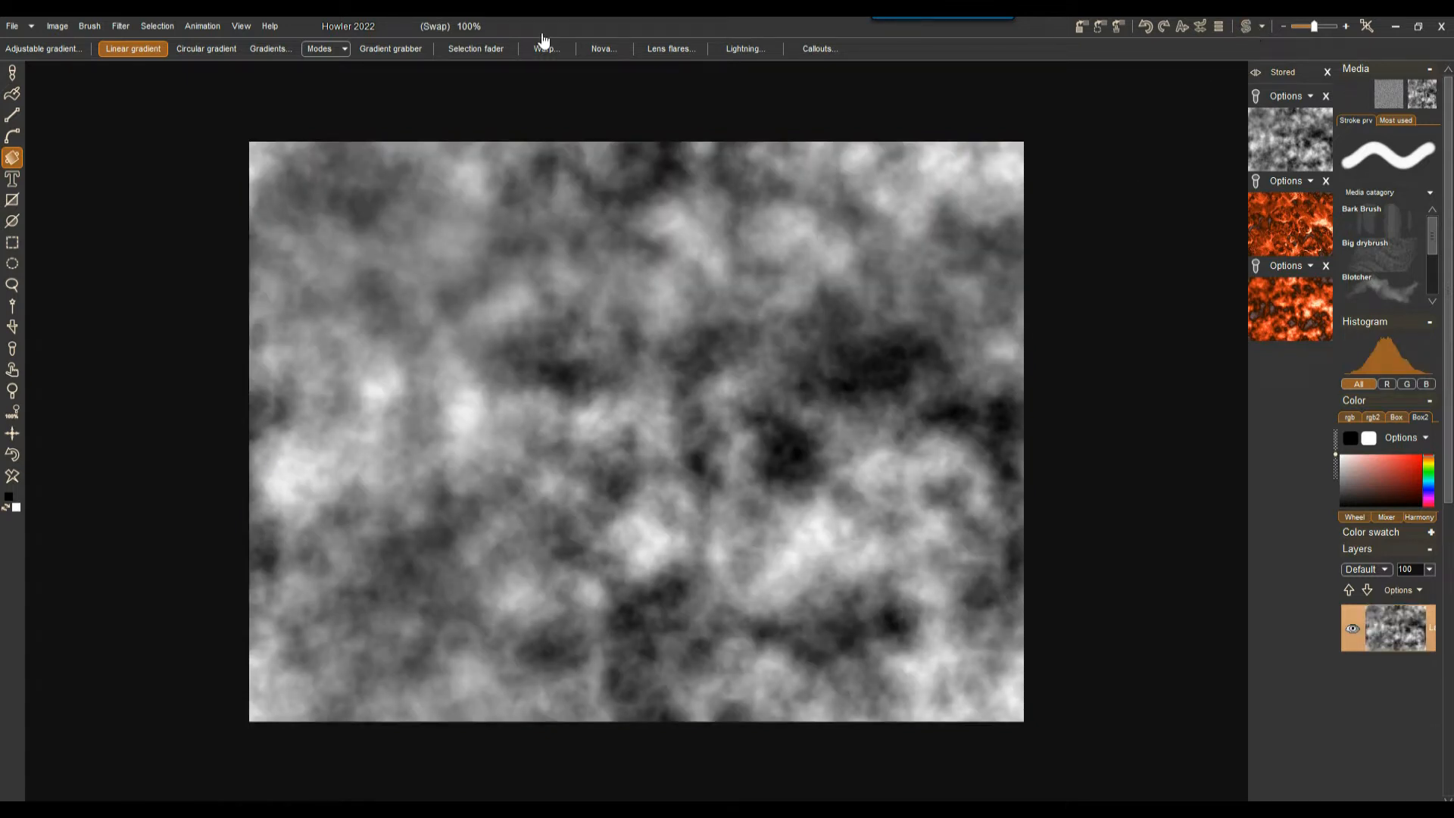
left_click(118, 27)
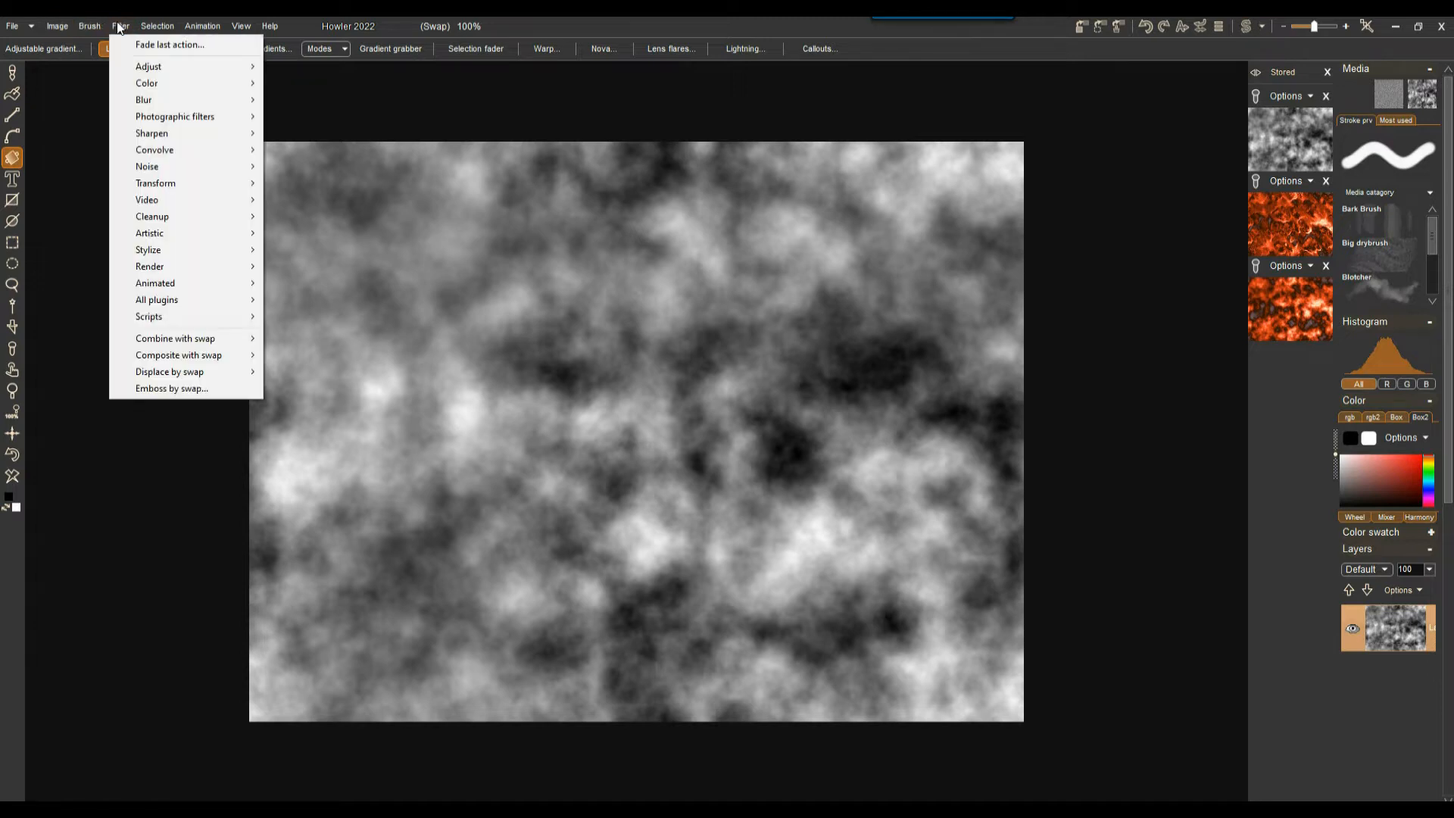
left_click(60, 26)
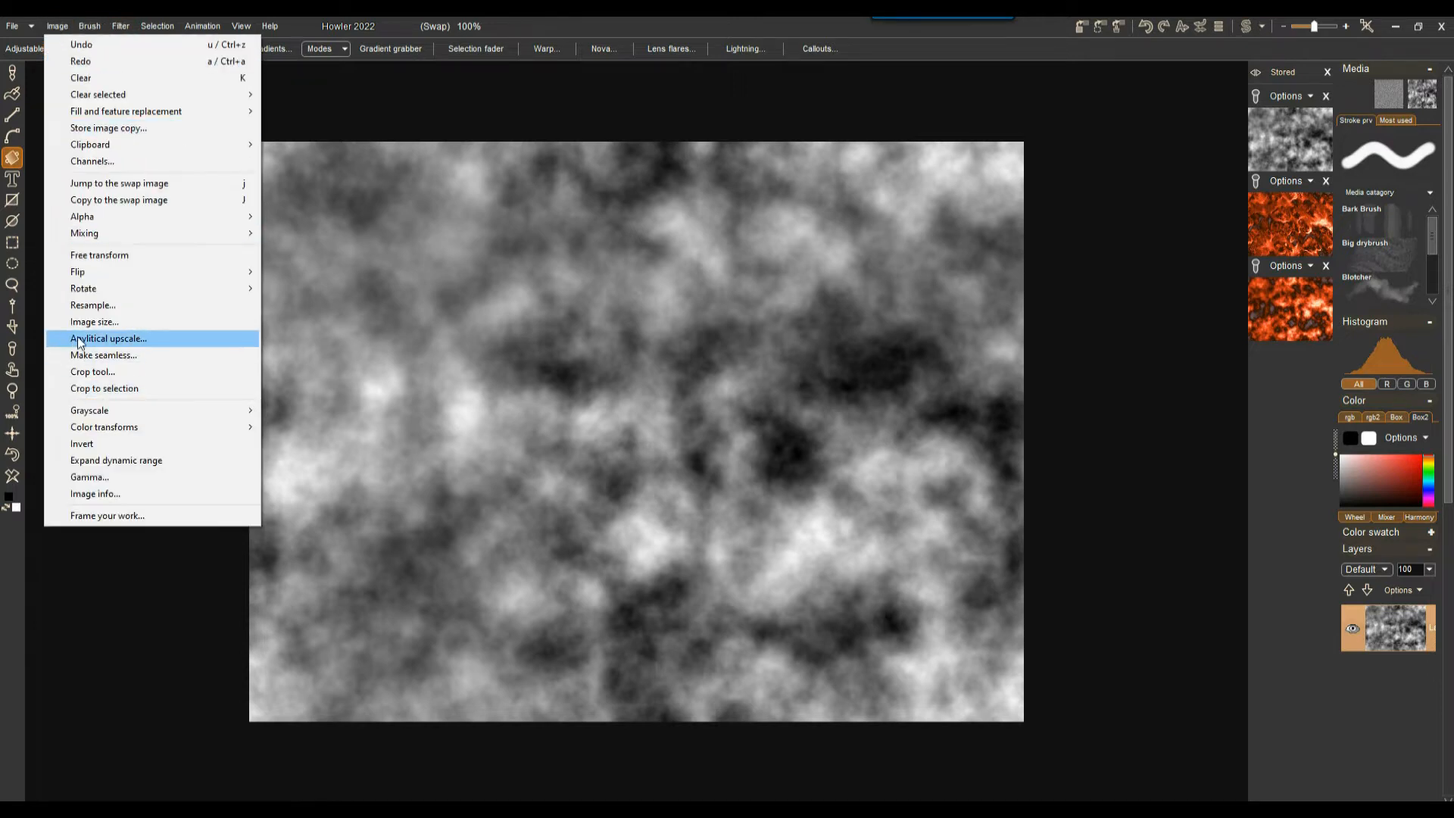
mouse_move(89, 295)
left_click(303, 271)
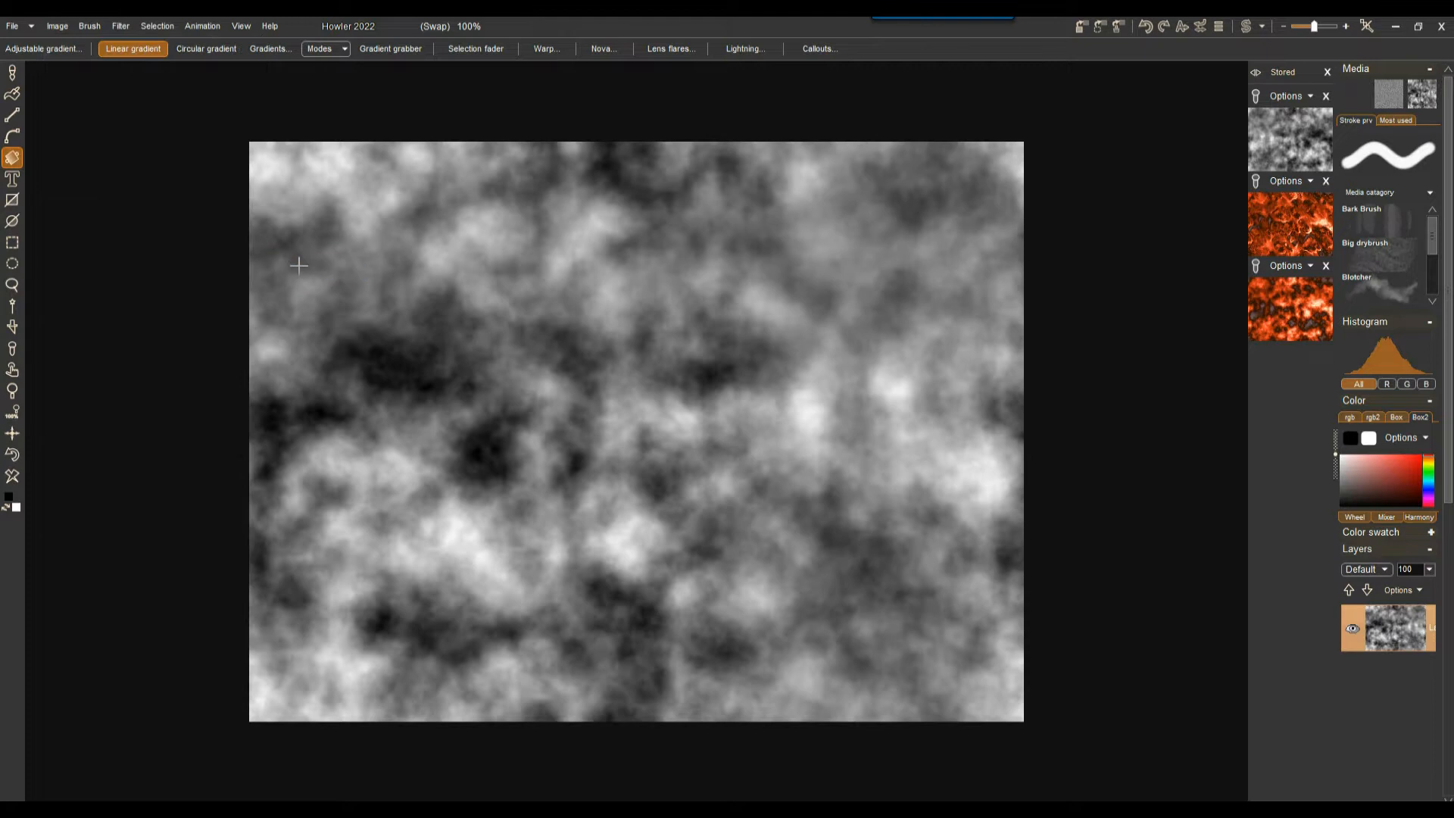
Step: Shift the swap image's pixels by 232 in X and 177 in Y
left_click(119, 26)
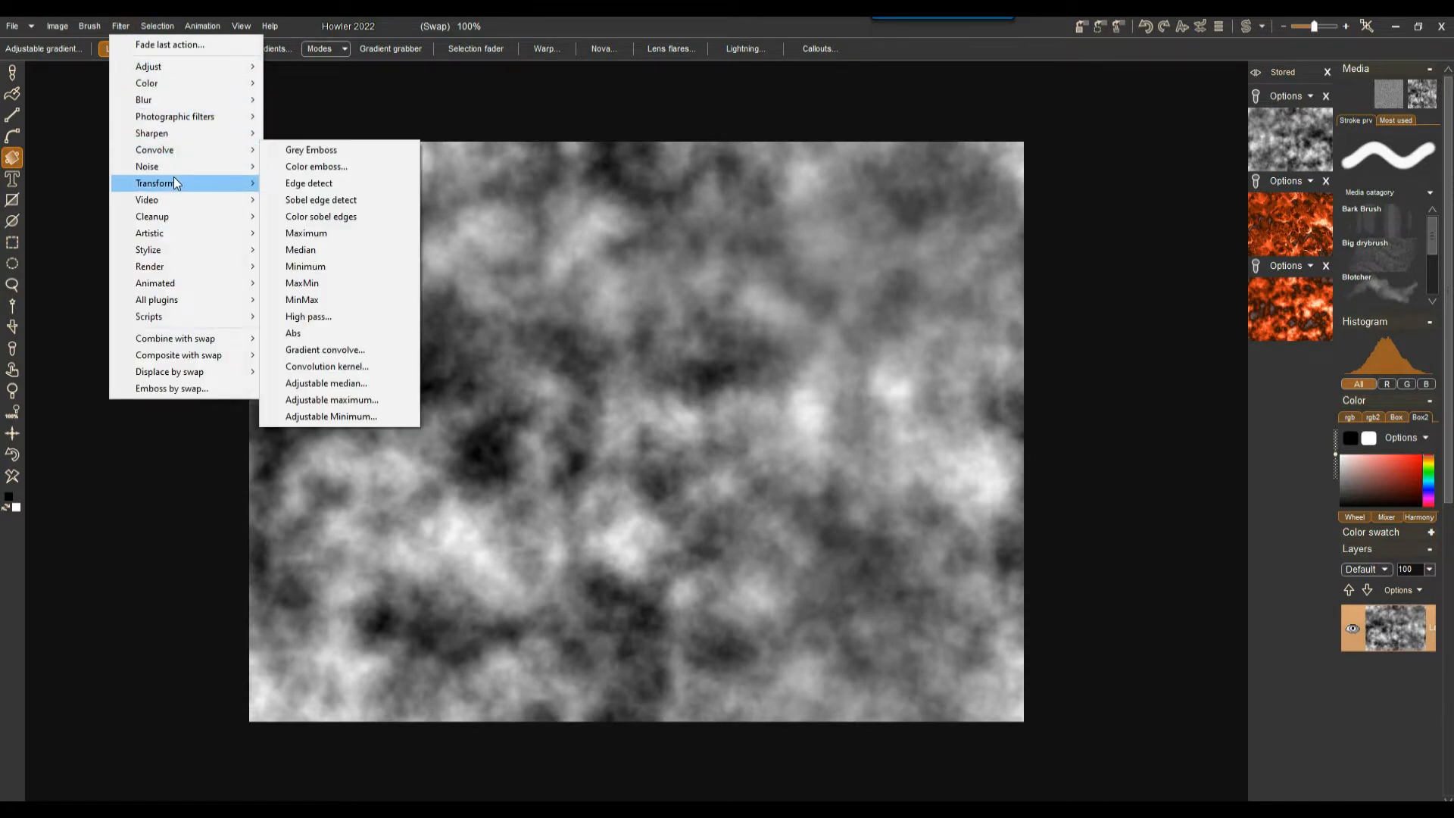
mouse_move(176, 183)
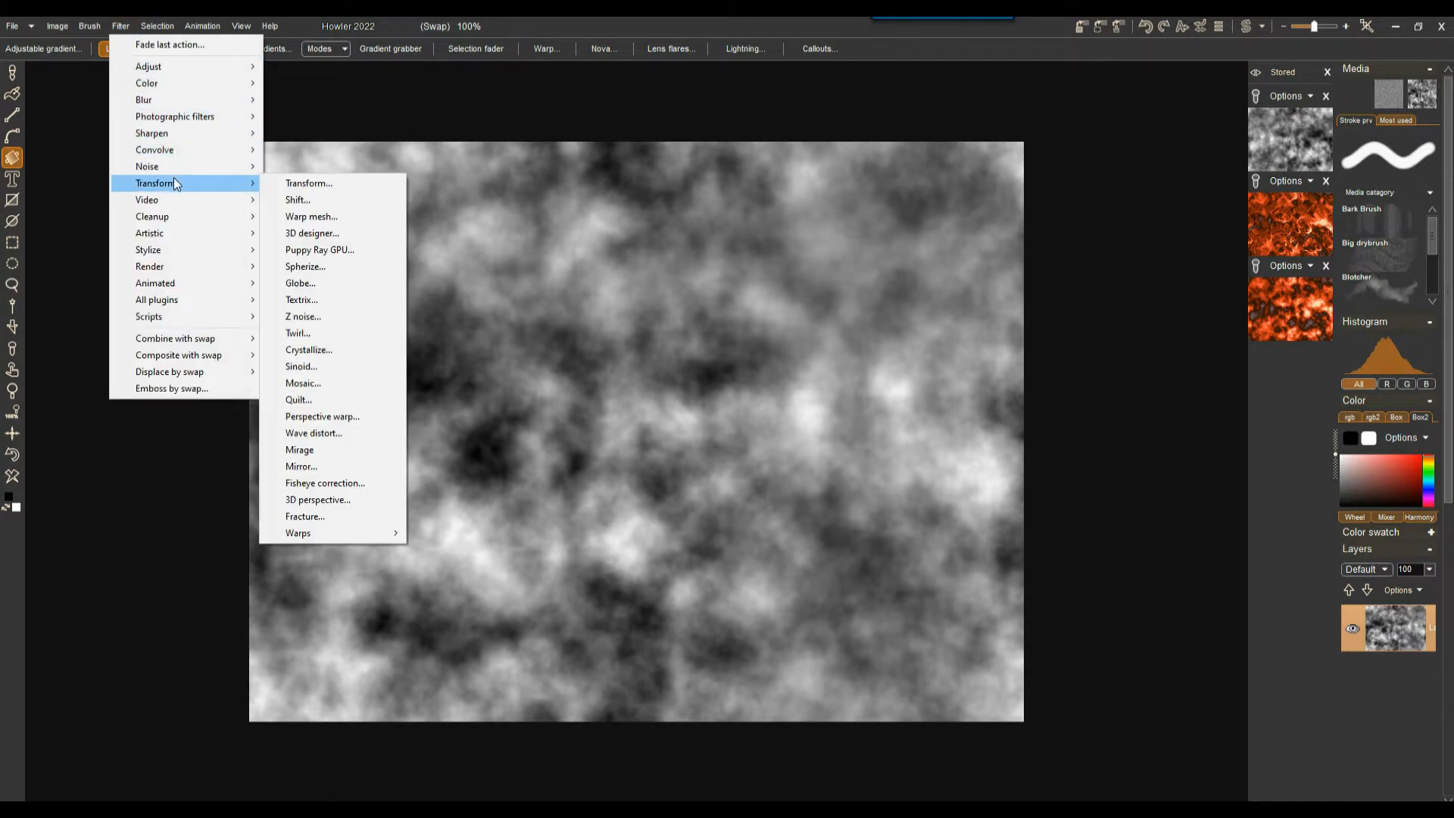
left_click(325, 203)
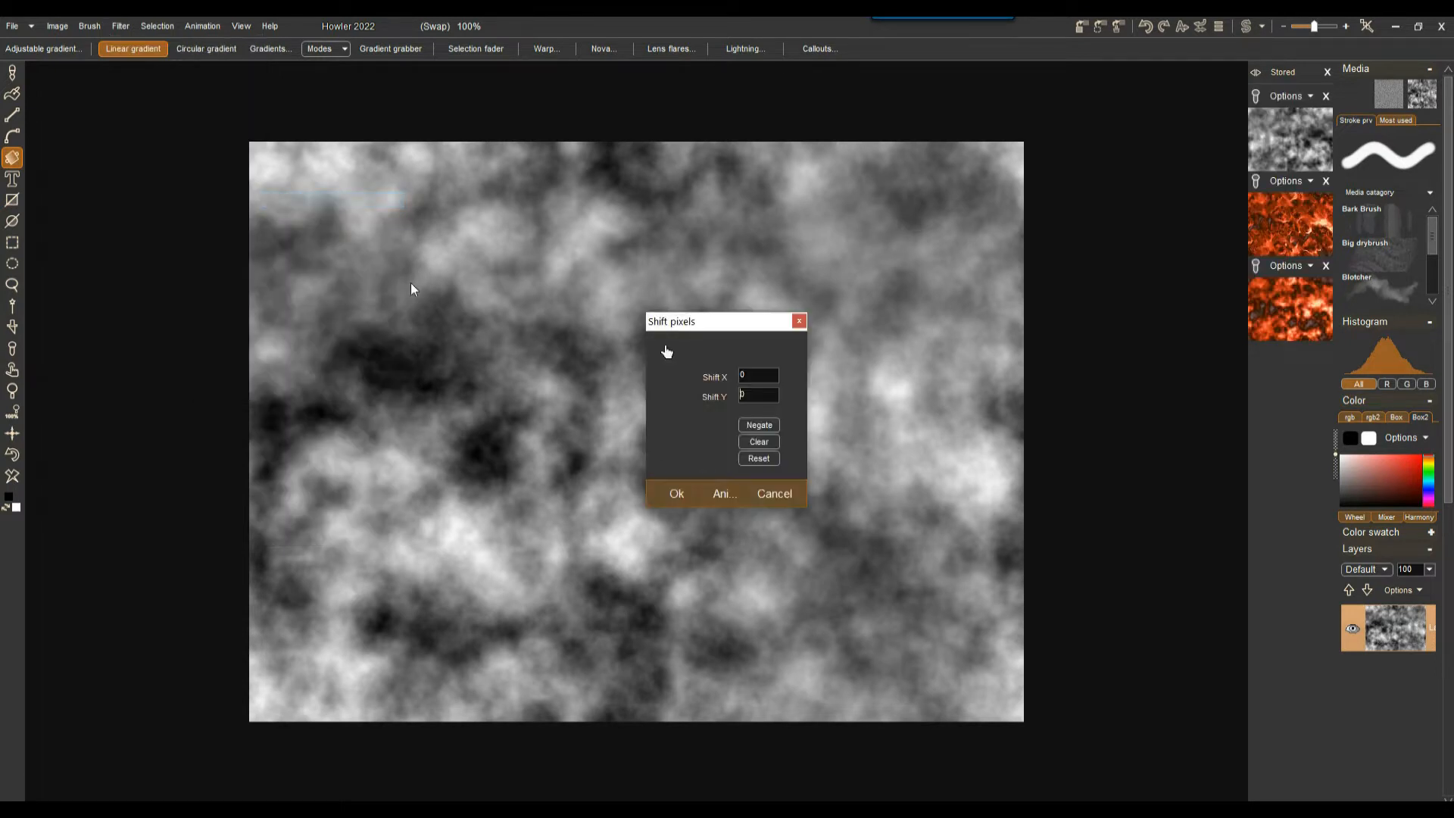
left_click_drag(666, 353, 843, 486)
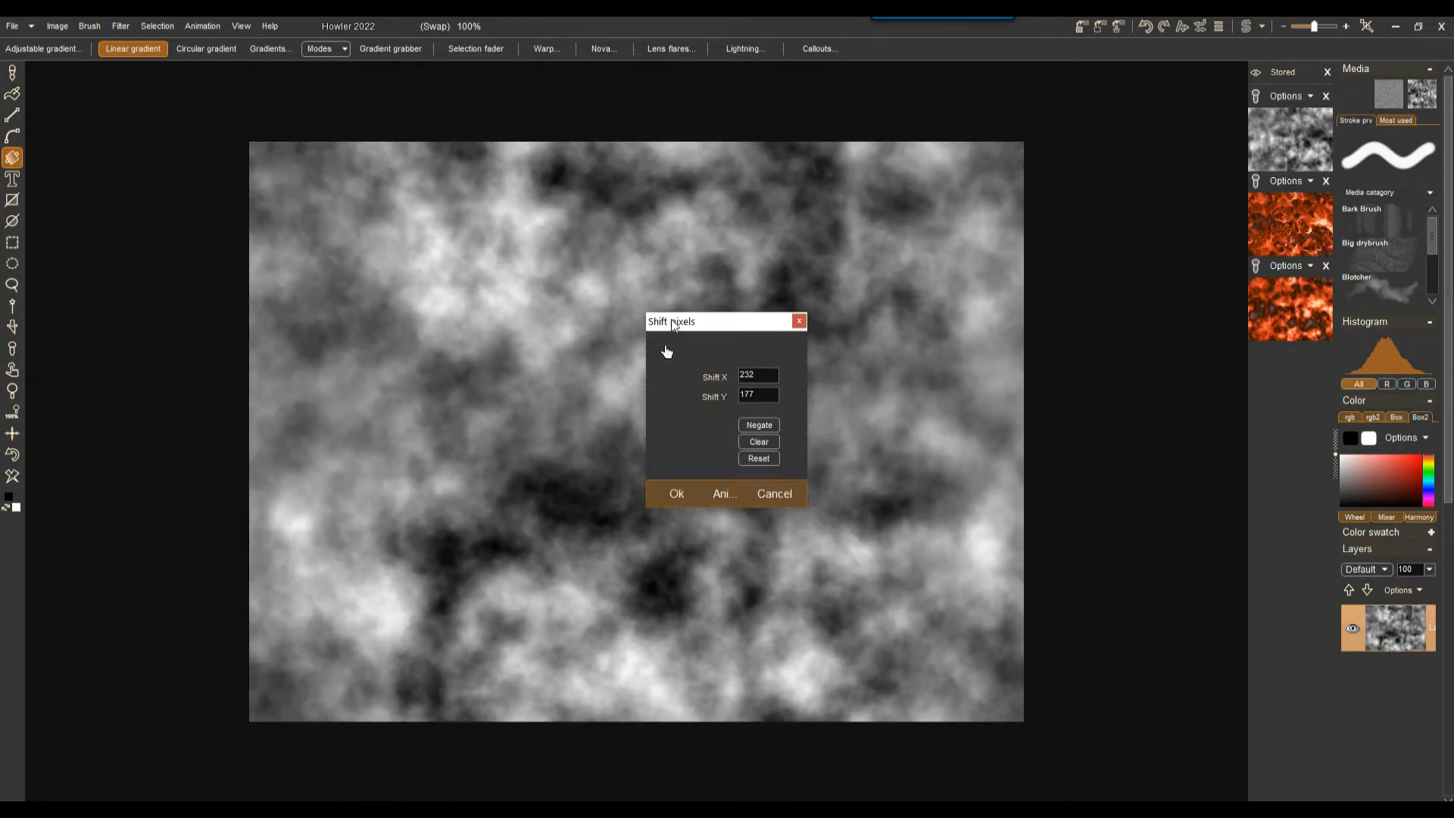
left_click(679, 494)
Step: Transform the swap clouds with tiling enabled, rotating them slightly and scaling the pattern down
left_click(115, 26)
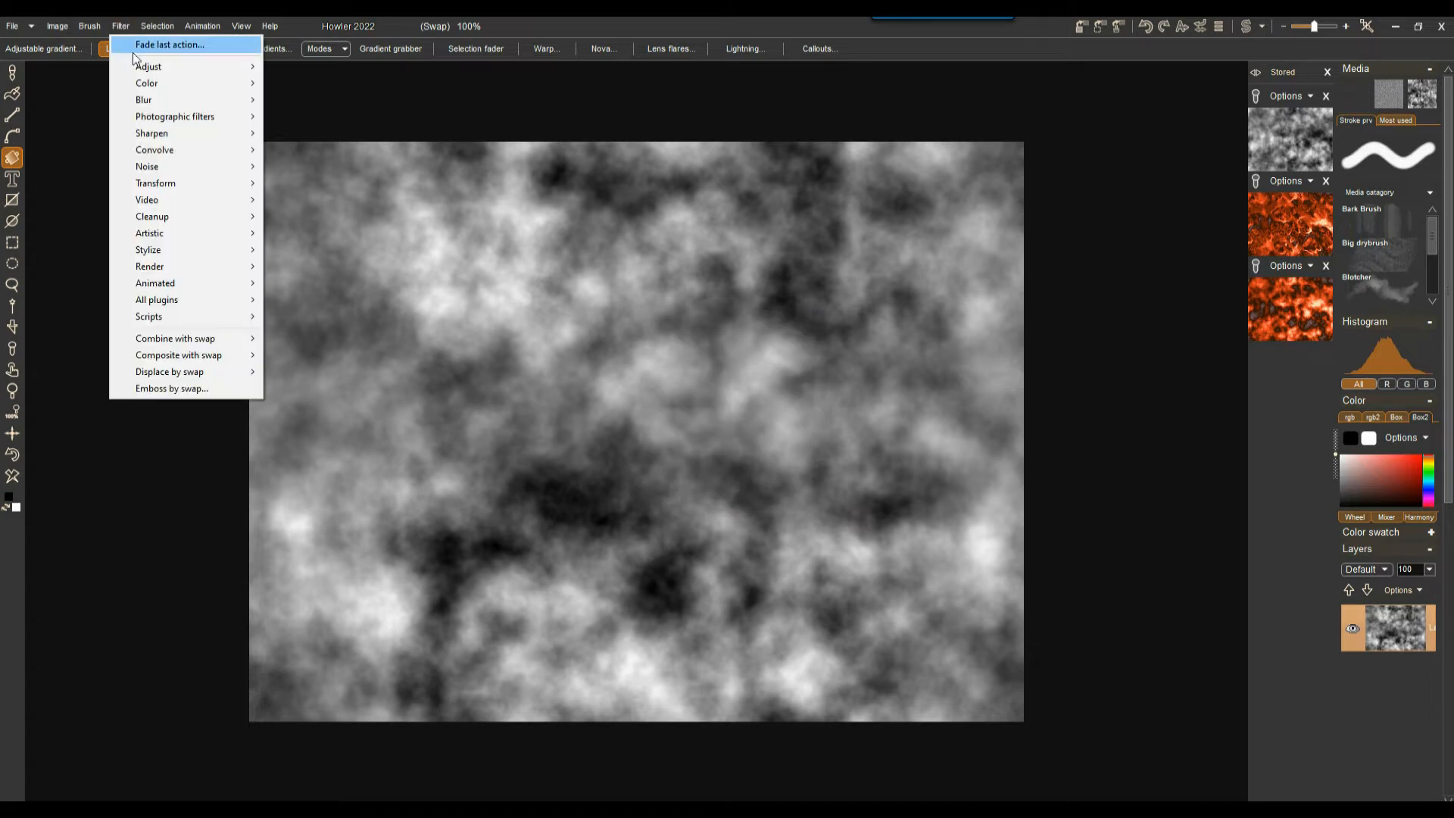
mouse_move(189, 184)
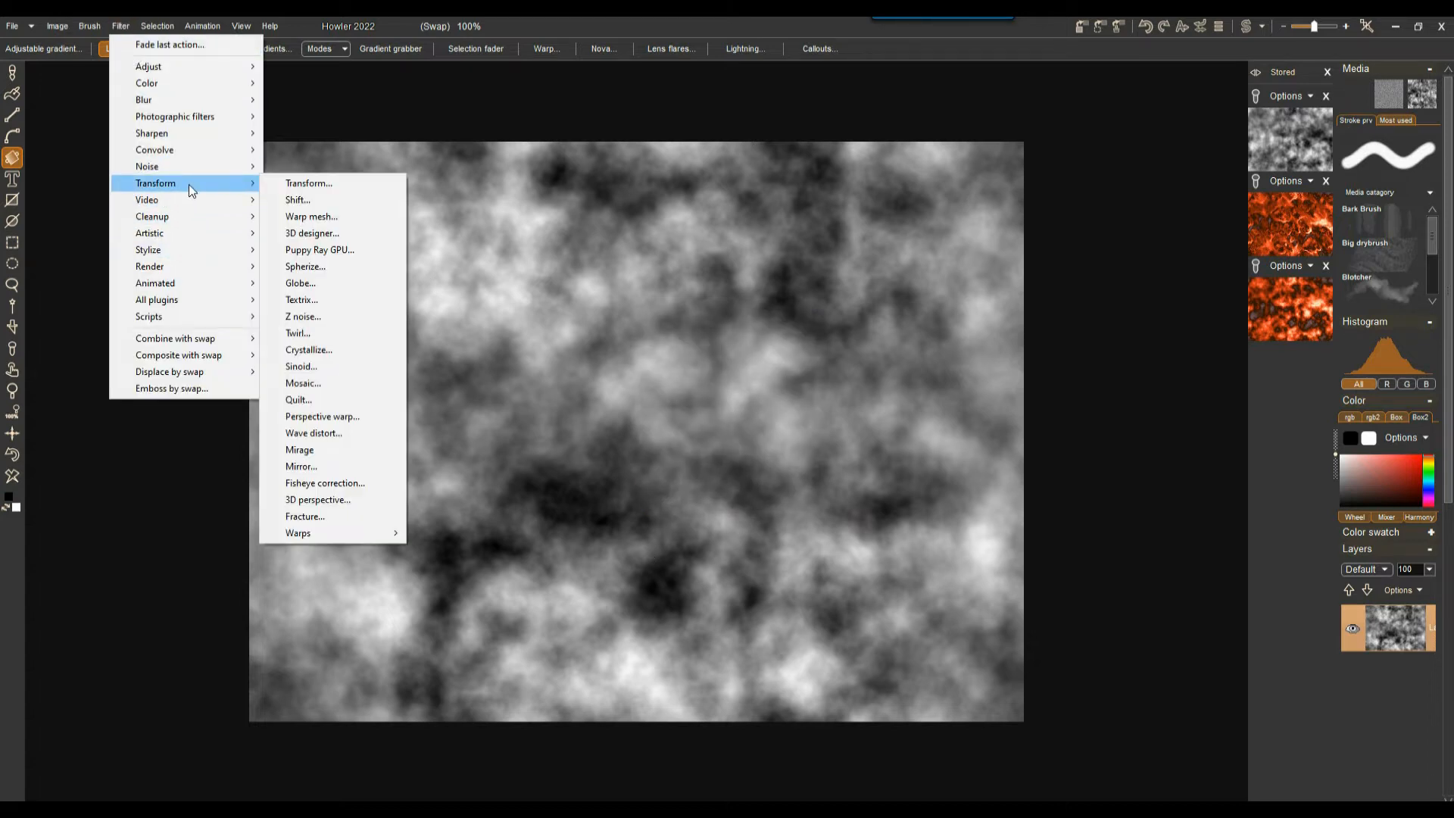
left_click(327, 191)
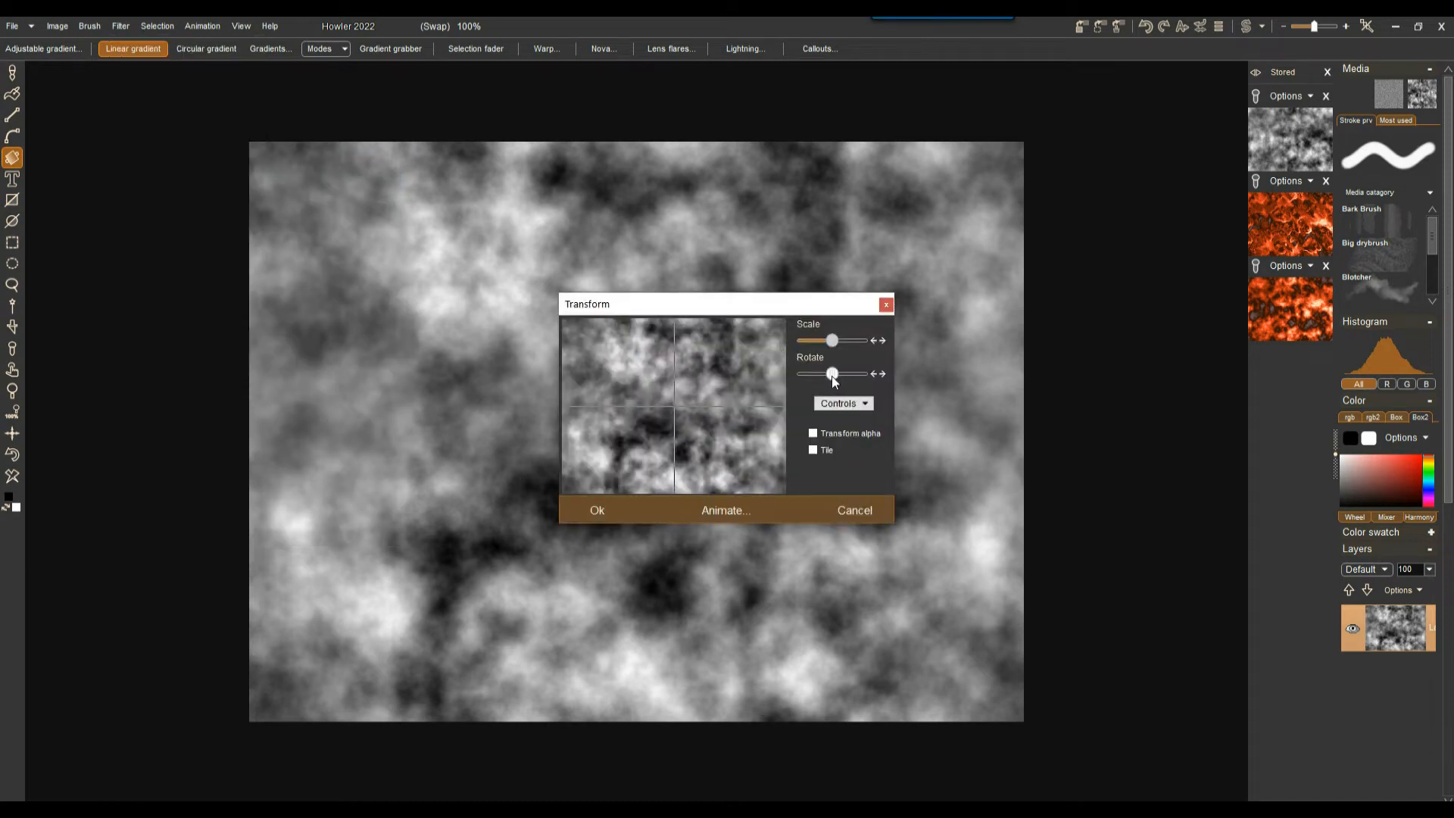
left_click_drag(834, 376, 830, 376)
left_click(814, 449)
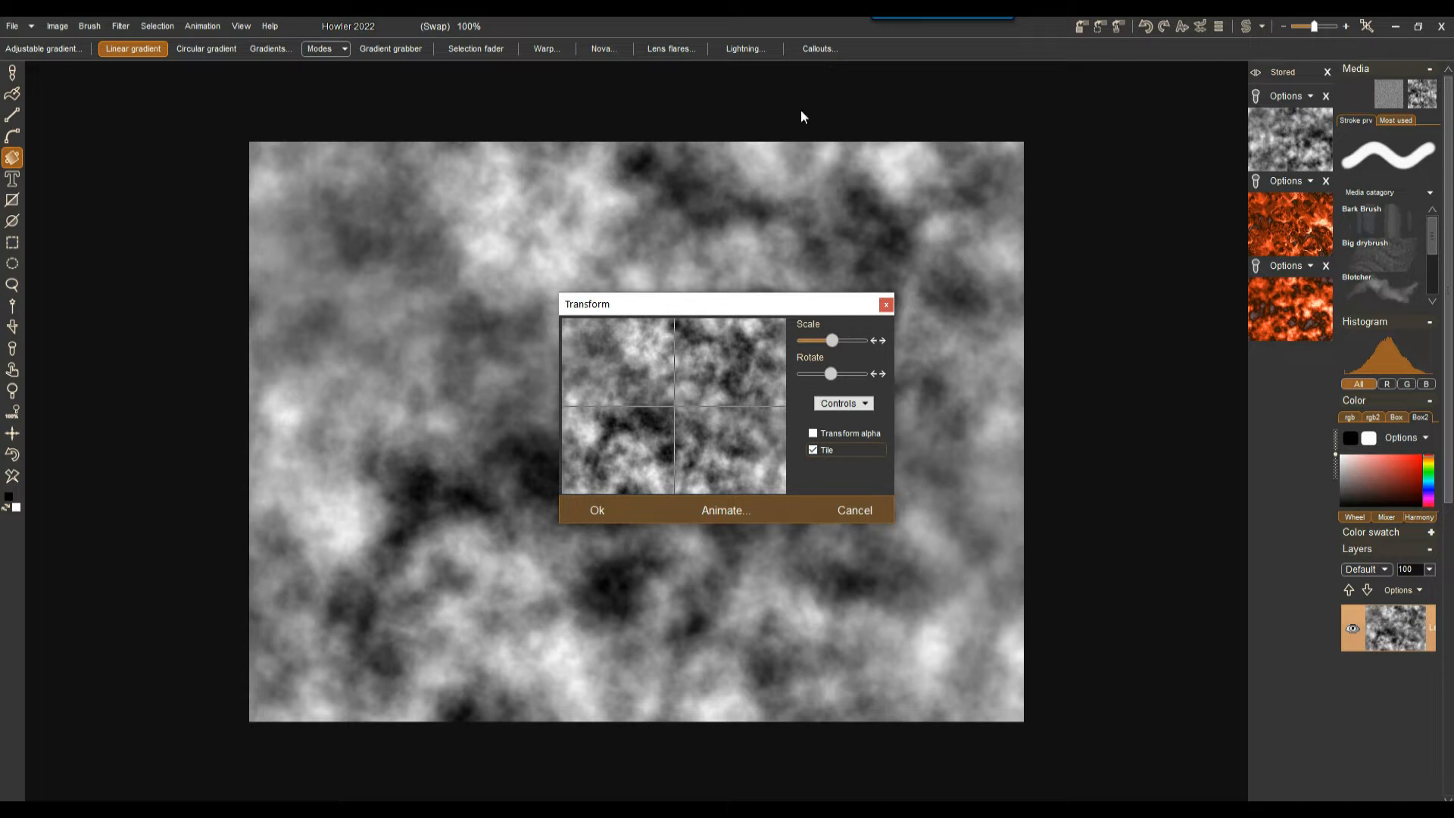
left_click_drag(840, 338, 819, 347)
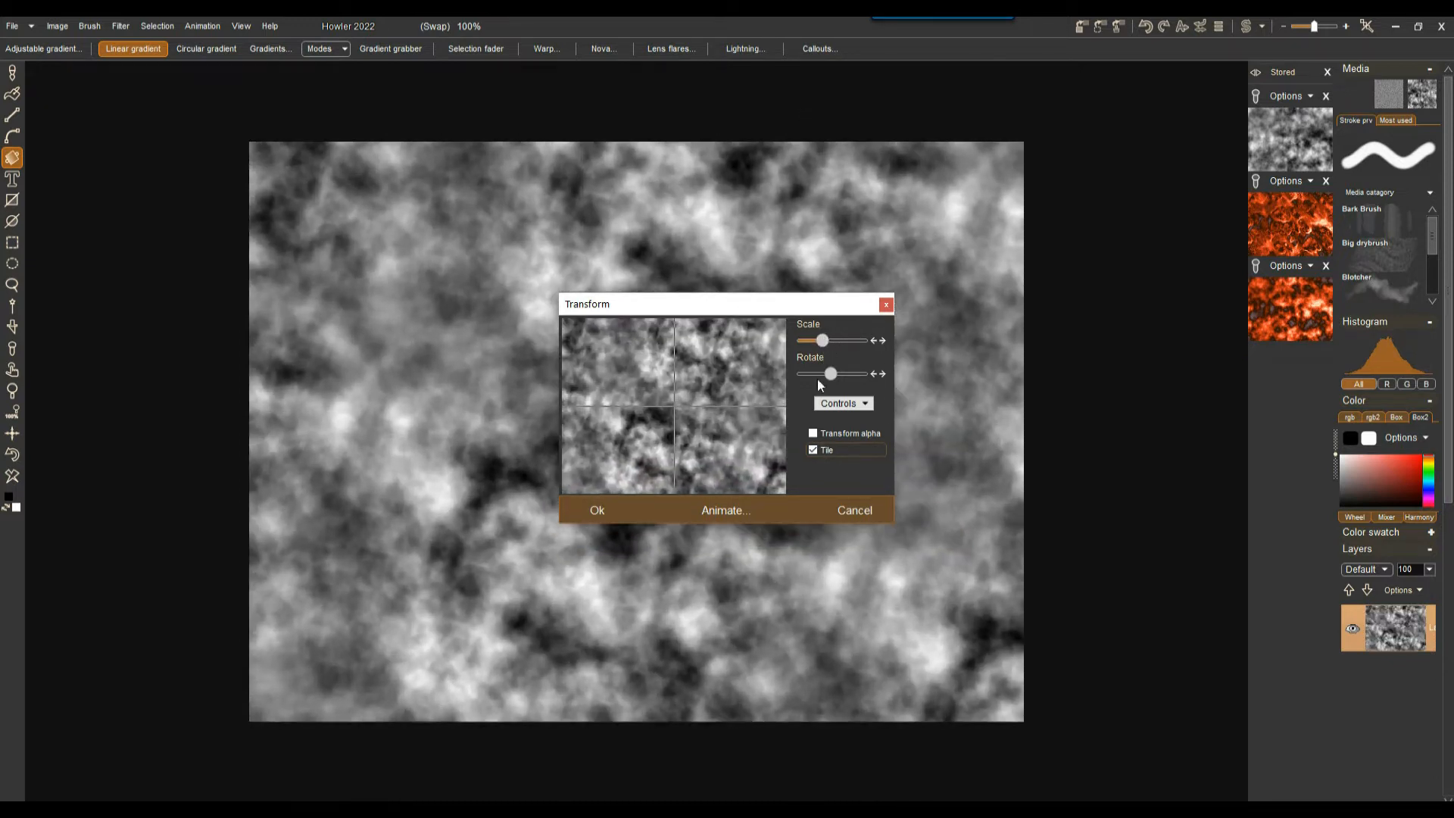
left_click(597, 510)
Step: Store a copy of the transformed clouds and return to the main lava image
left_click(1081, 29)
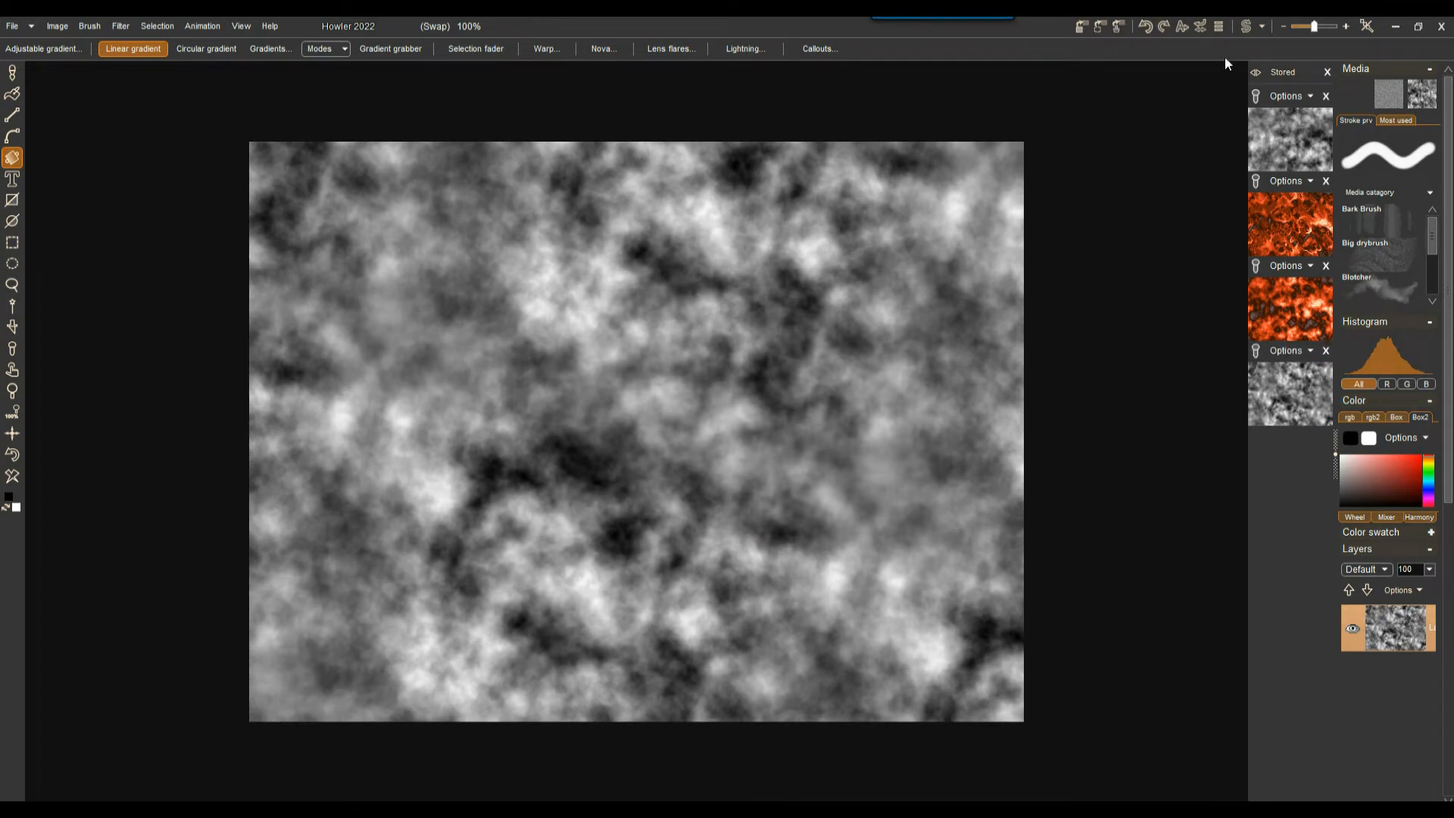
left_click(1247, 27)
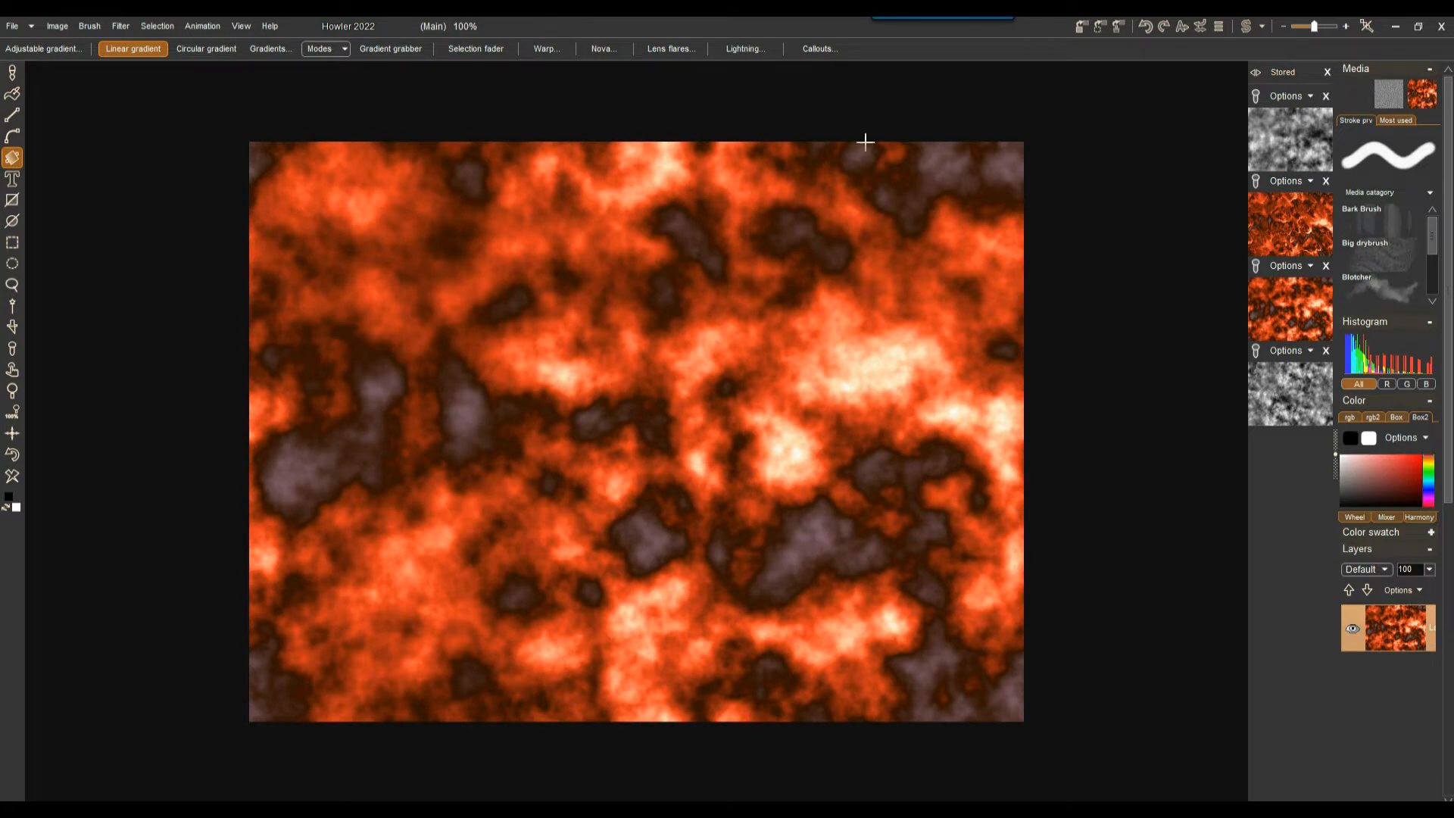
Step: Try the Colortwirl displace filter on the lava texture with Displace at 2, and cancel it
left_click(120, 25)
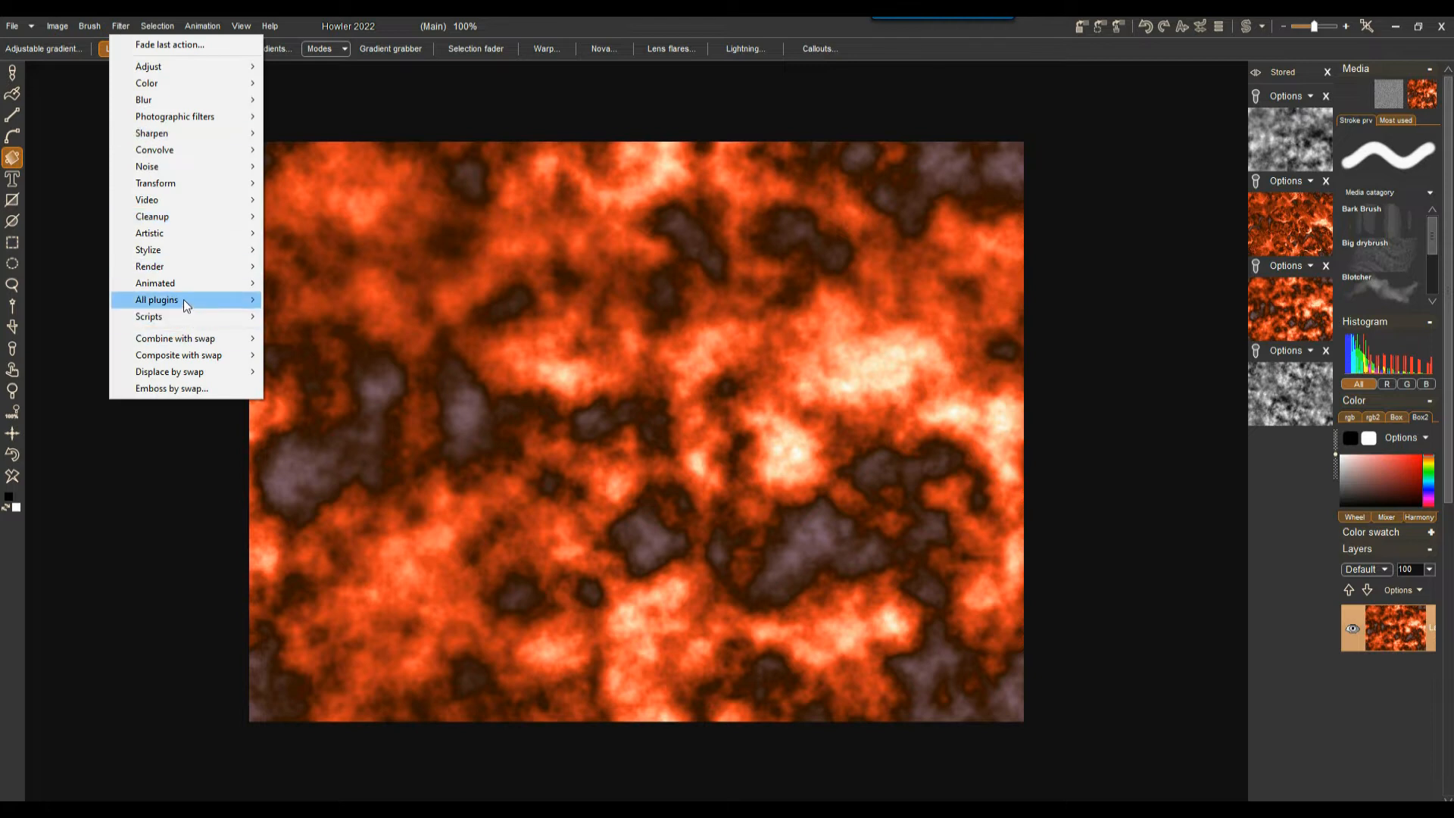
mouse_move(186, 373)
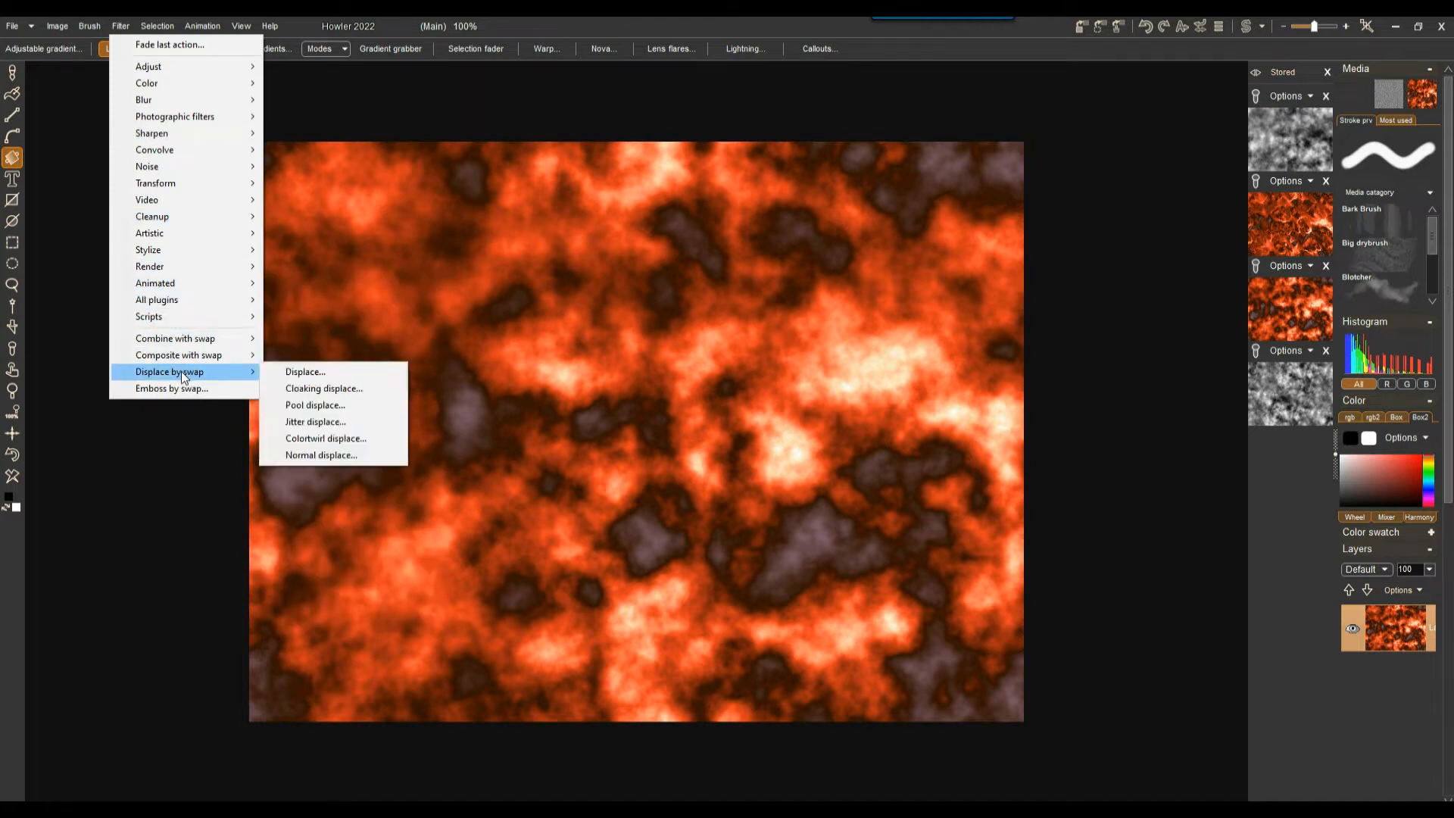
left_click(309, 438)
mouse_move(713, 401)
left_mouse_down()
mouse_move(699, 408)
mouse_move(706, 430)
mouse_move(688, 409)
mouse_move(735, 411)
mouse_move(683, 409)
mouse_move(700, 411)
left_mouse_up()
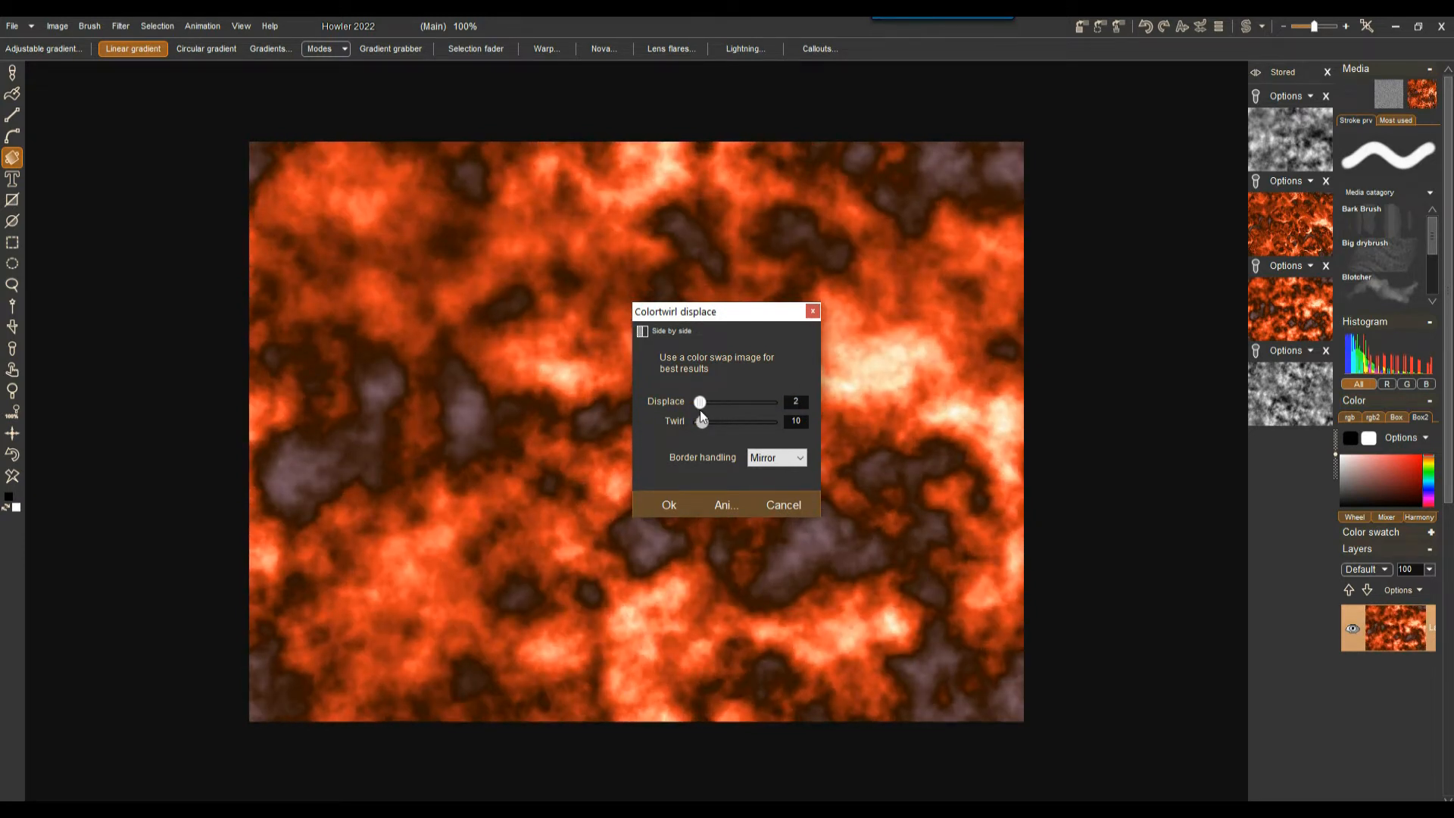
left_click(794, 507)
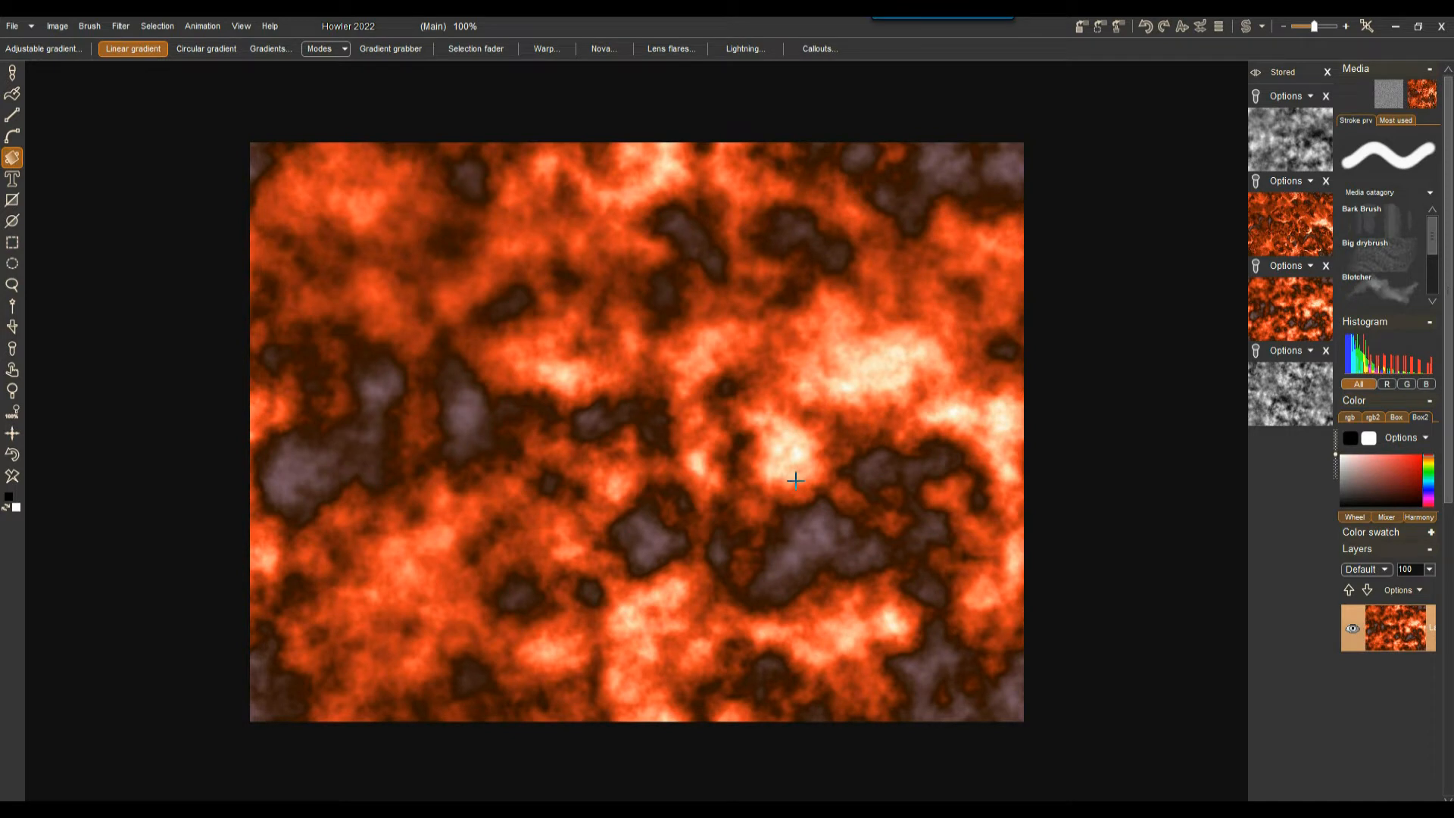
Step: Create a 123-frame animation at 24 fps, initializing every frame with a copy of the current lava image
left_click(202, 26)
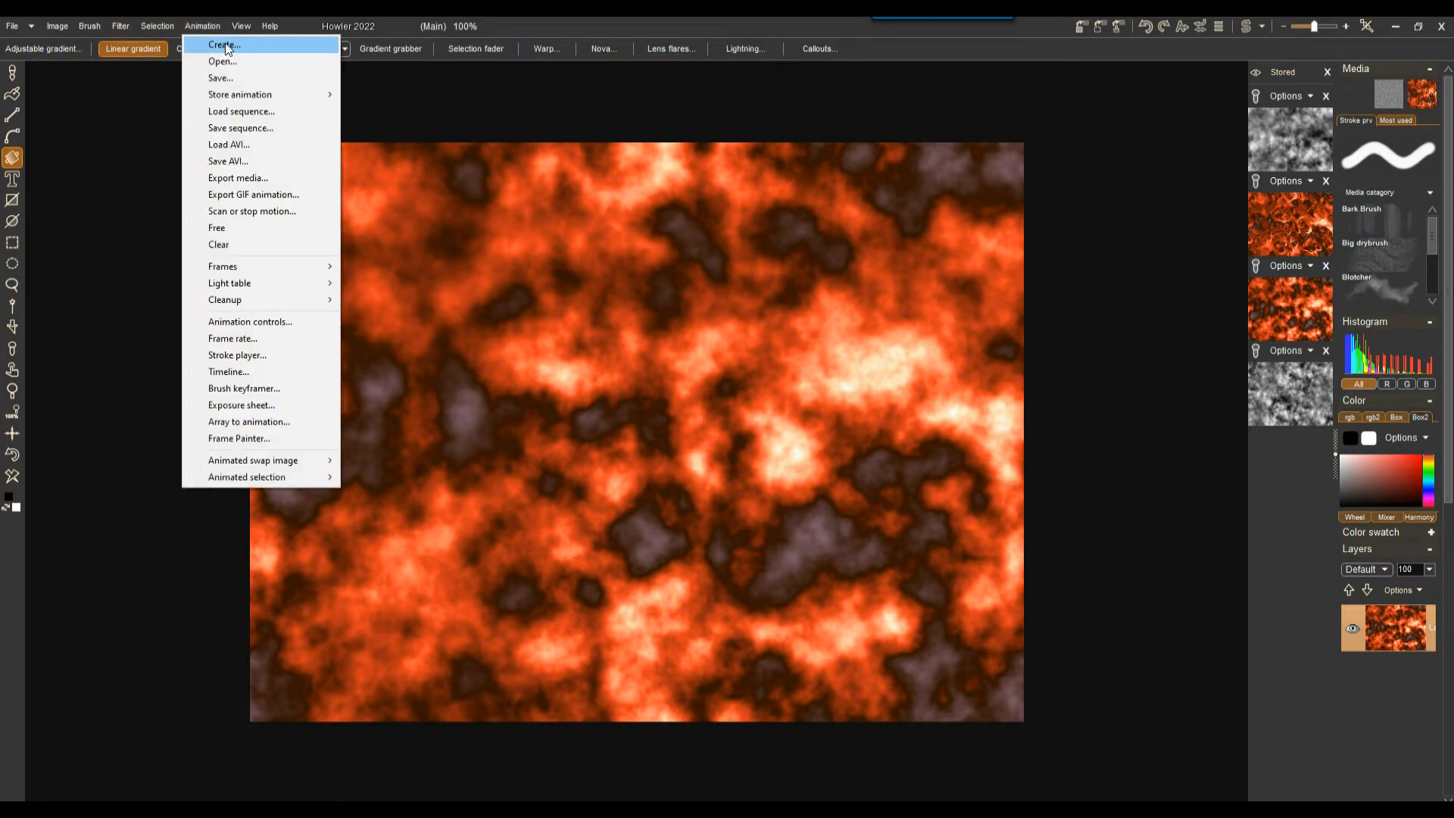
left_click(226, 46)
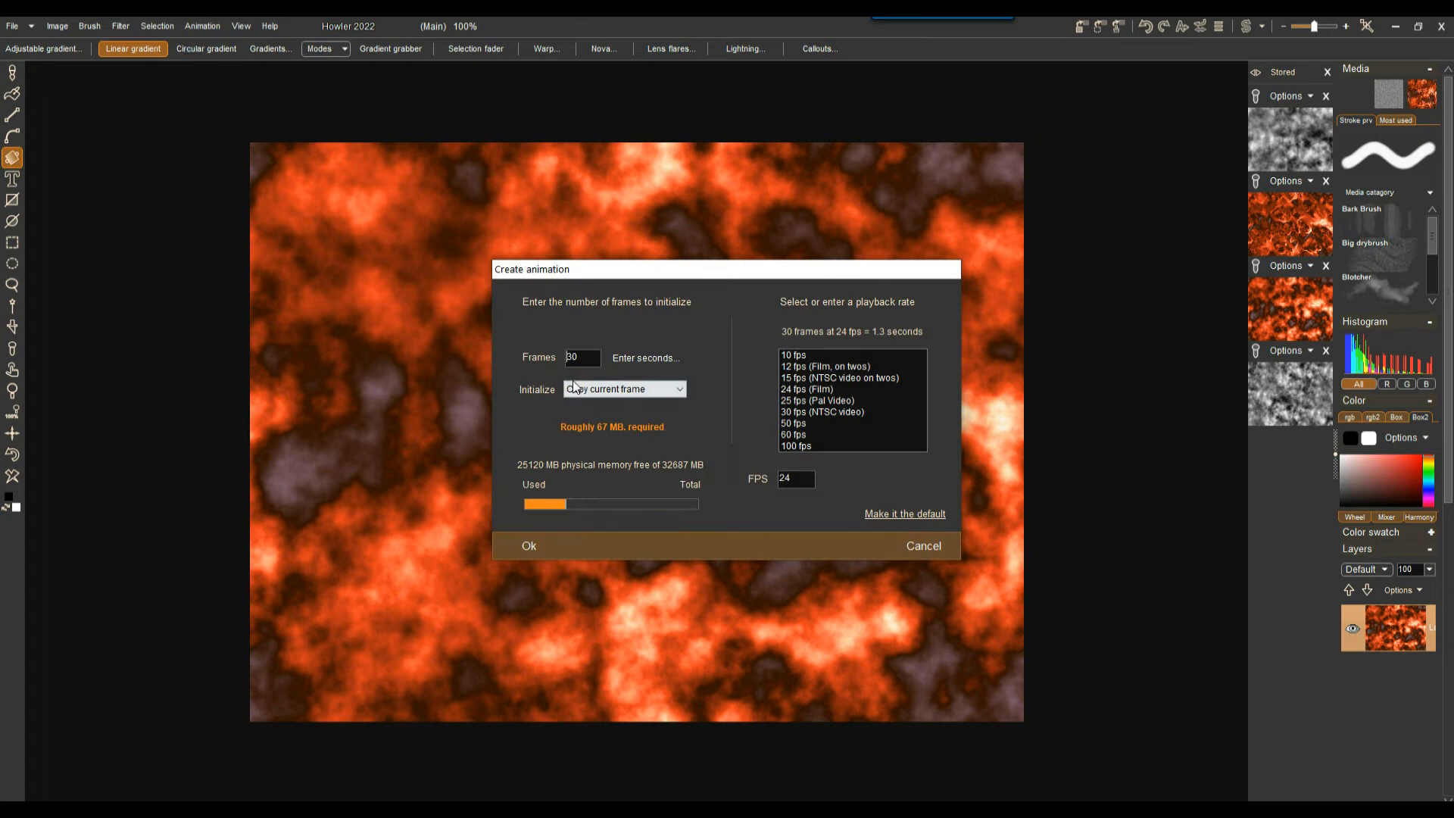
type("123")
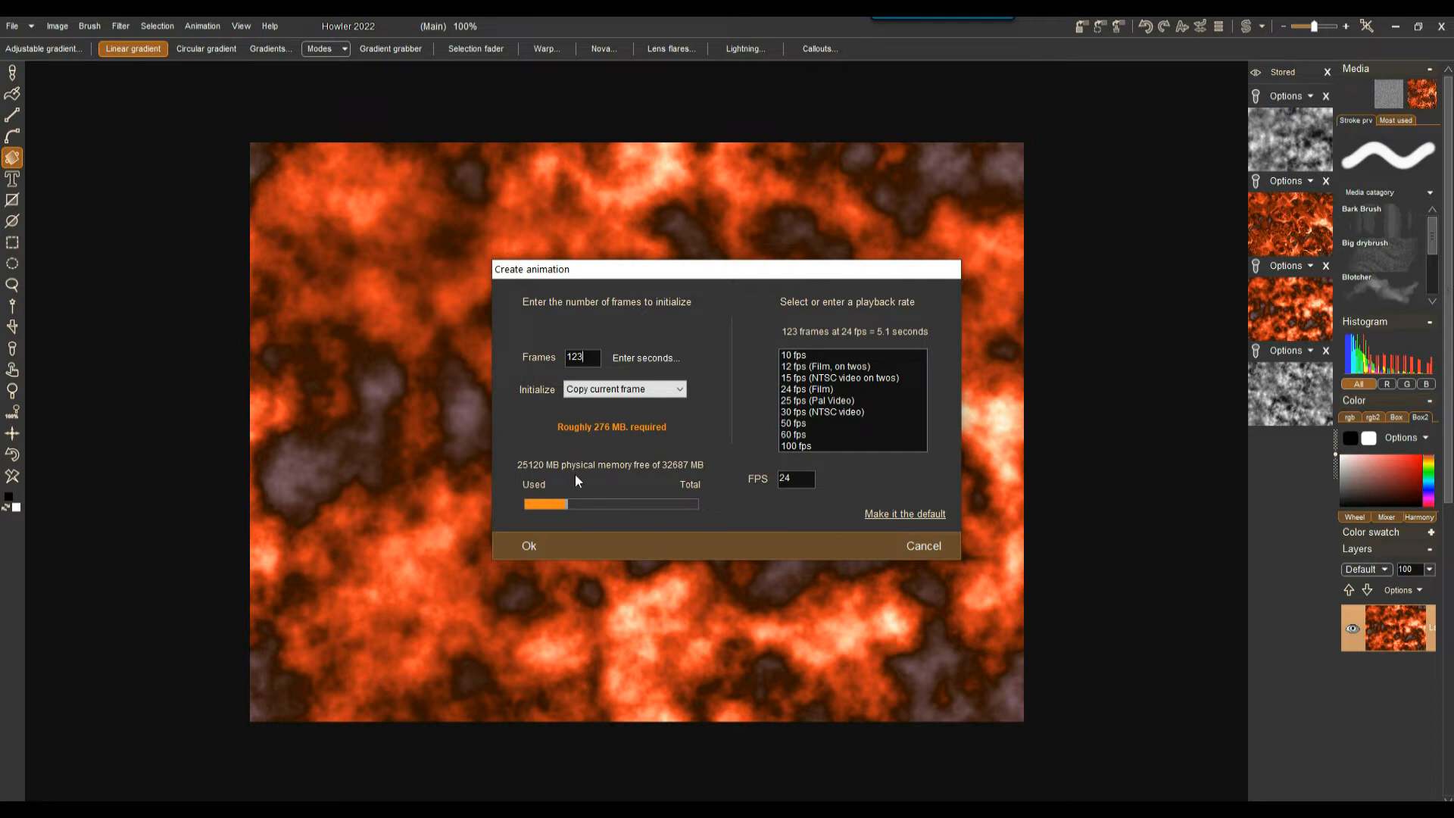
left_click(529, 547)
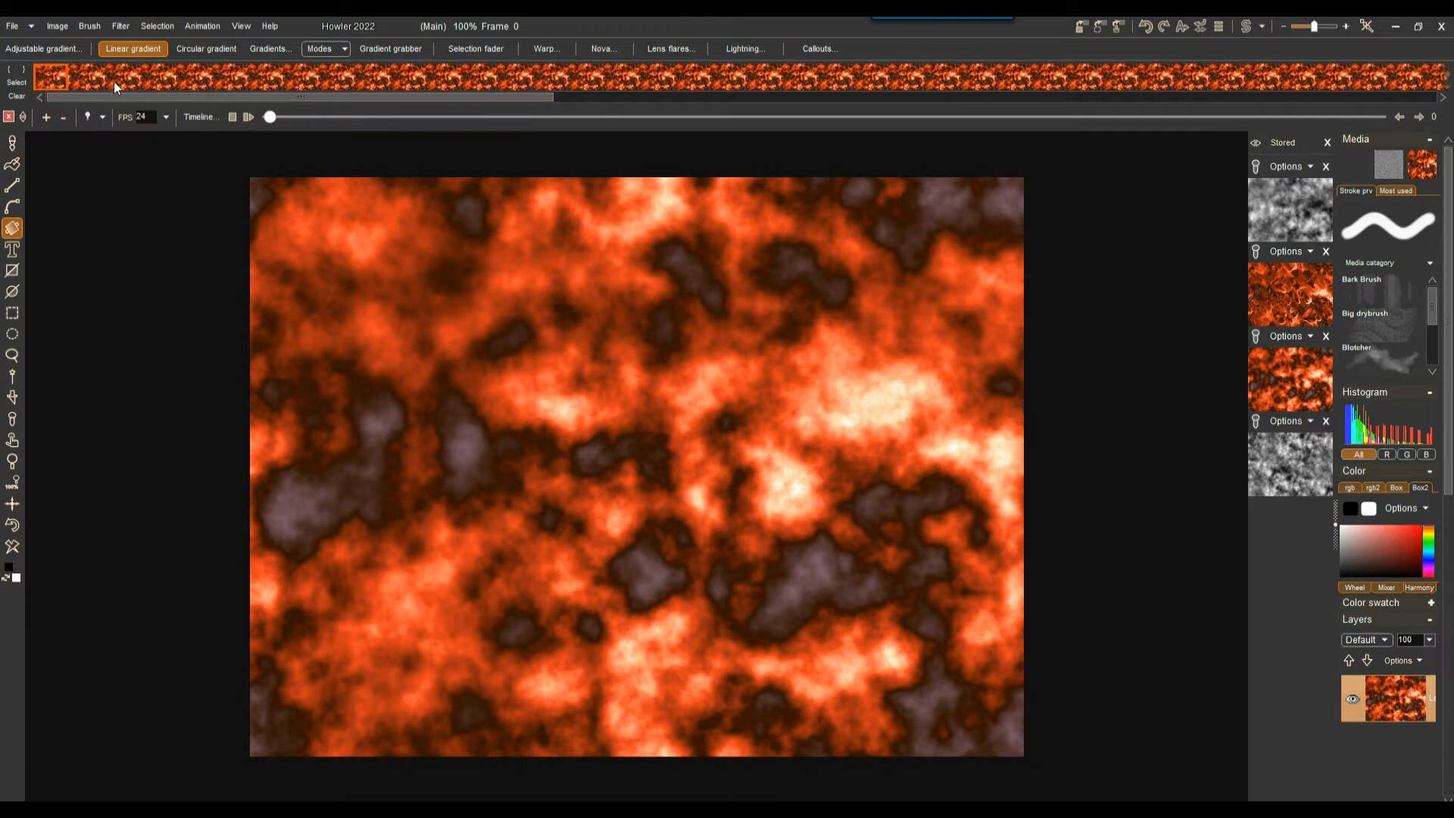
left_click(458, 79)
left_click_drag(370, 117, 263, 114)
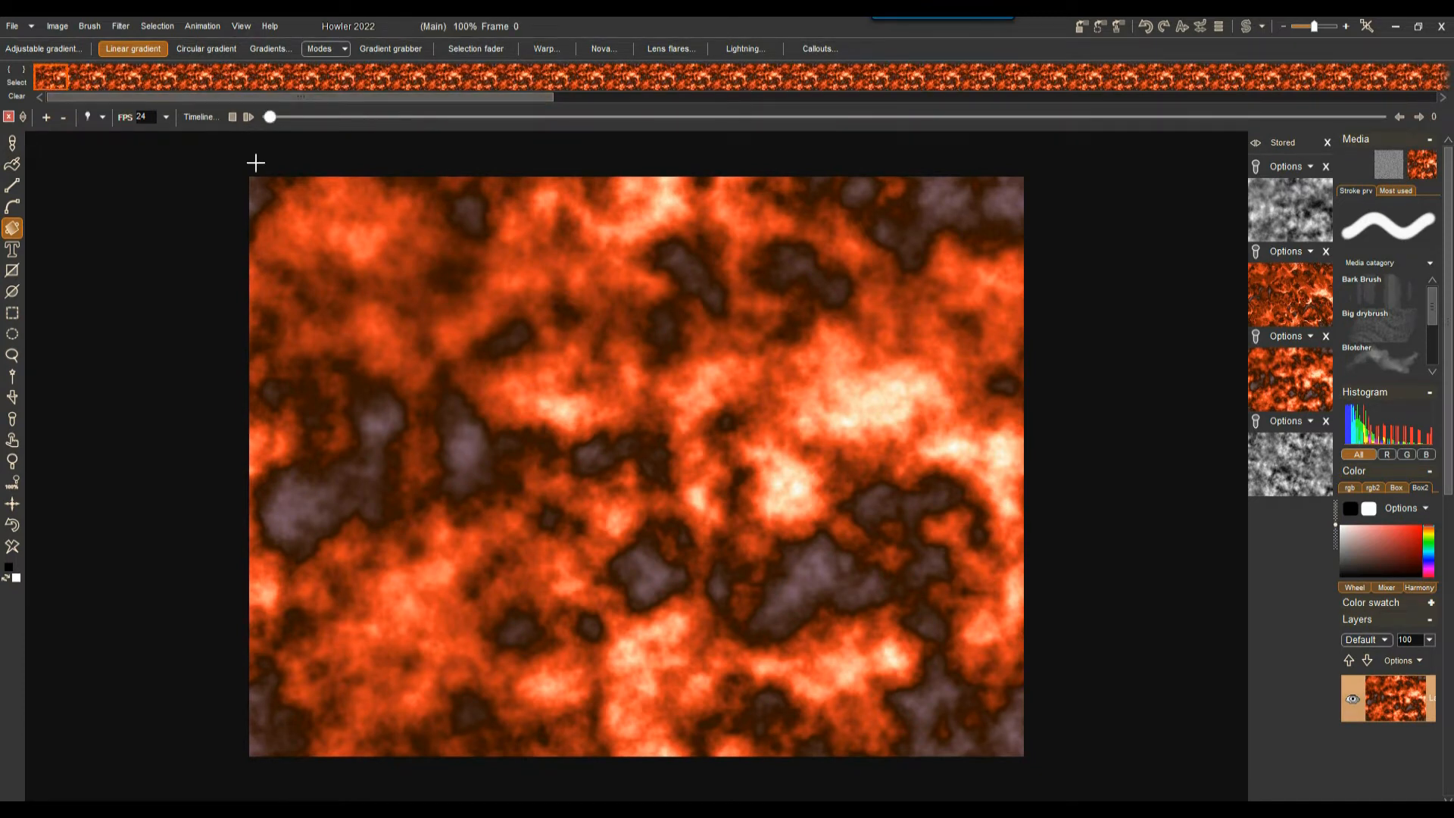
Step: Open the timeline editor, choose the Displace filter under Displace by swap, and try its Max displace amount
left_click(197, 117)
left_click_drag(231, 152, 78, 189)
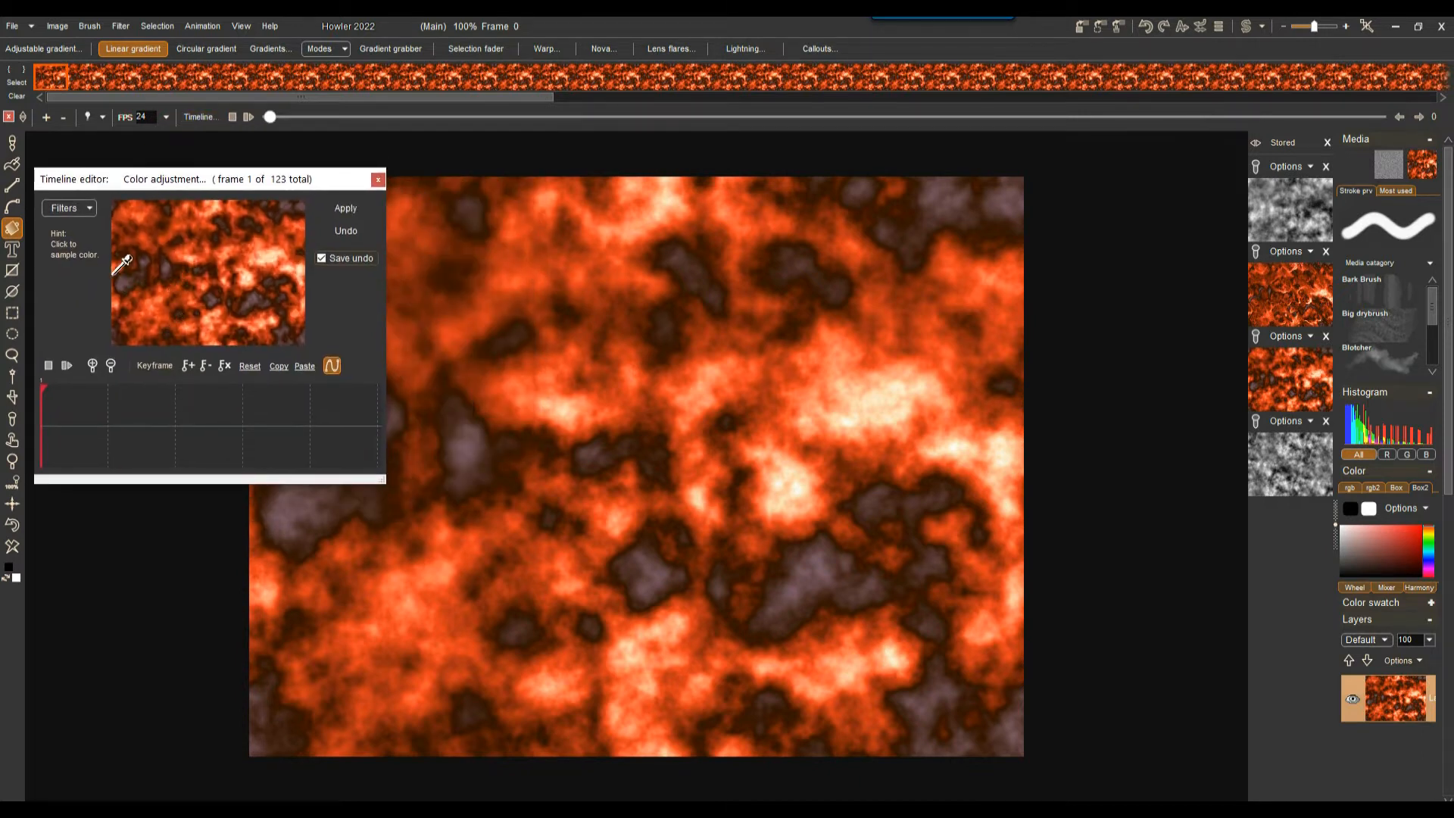
left_click(77, 209)
left_click_drag(275, 231, 288, 406)
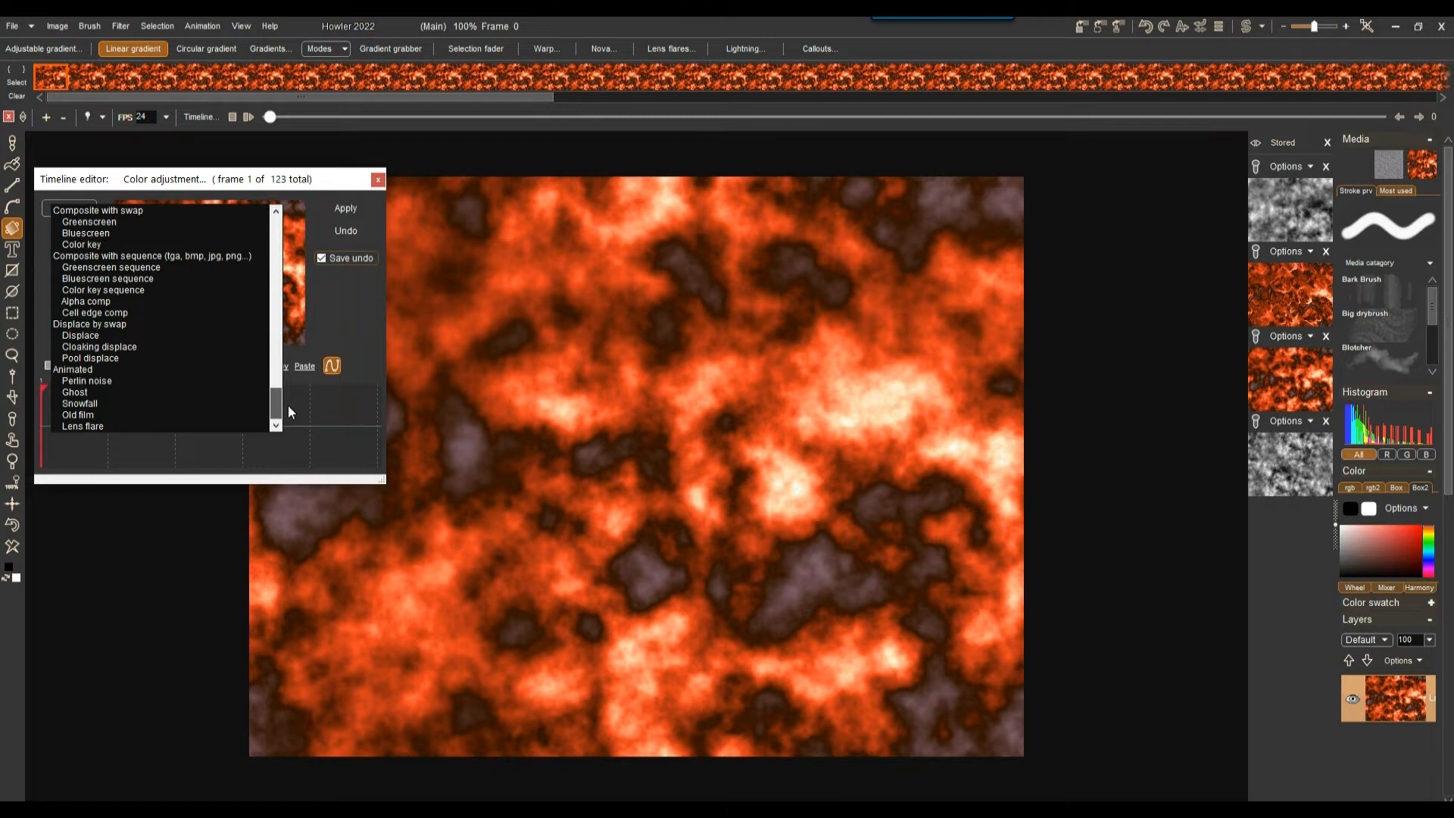
left_click(80, 335)
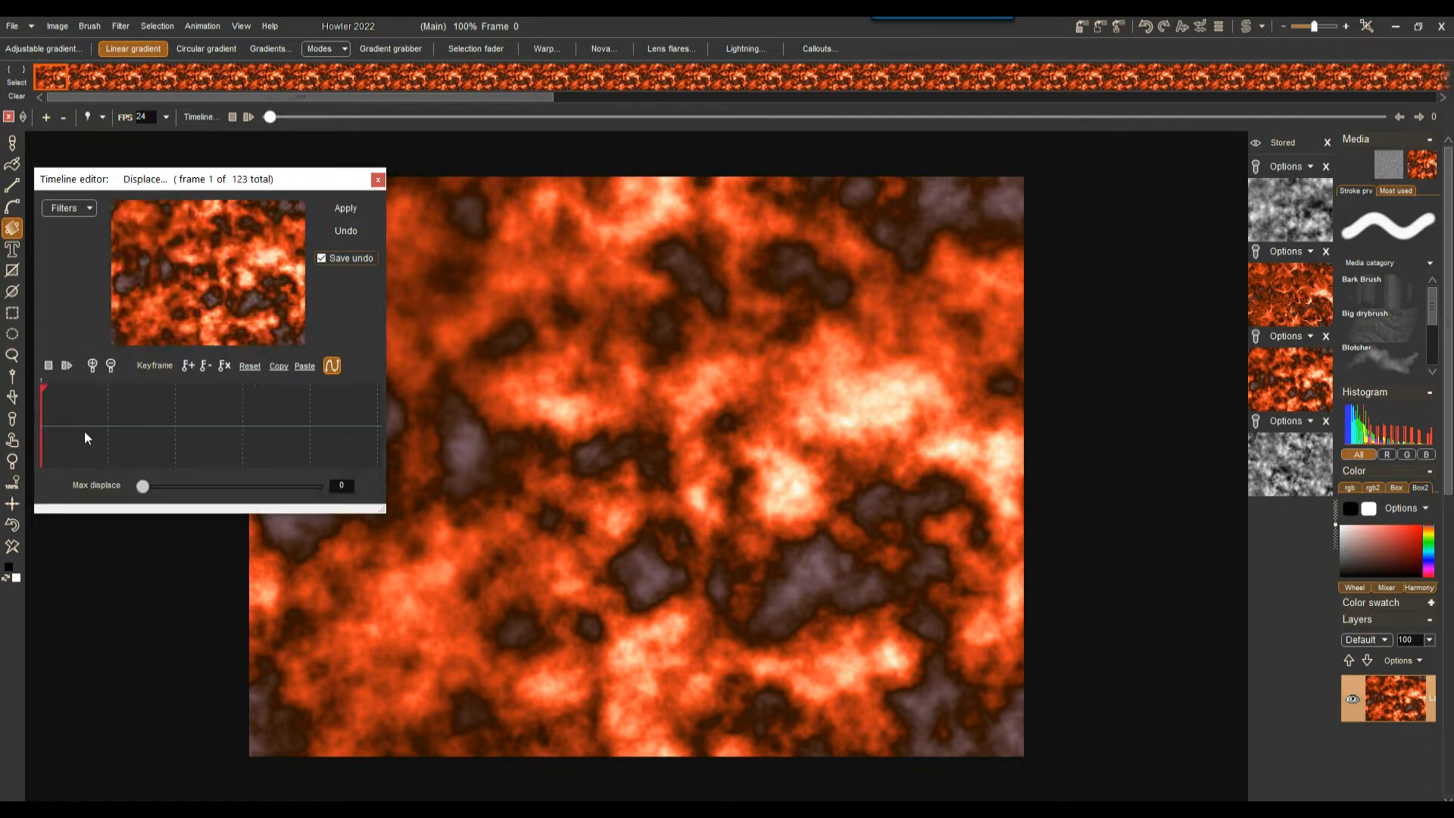
mouse_move(151, 485)
left_mouse_down()
mouse_move(331, 496)
mouse_move(140, 494)
left_mouse_up()
Step: Switch the timeline filter to Pool displace and try out its displacement settings
left_click(79, 206)
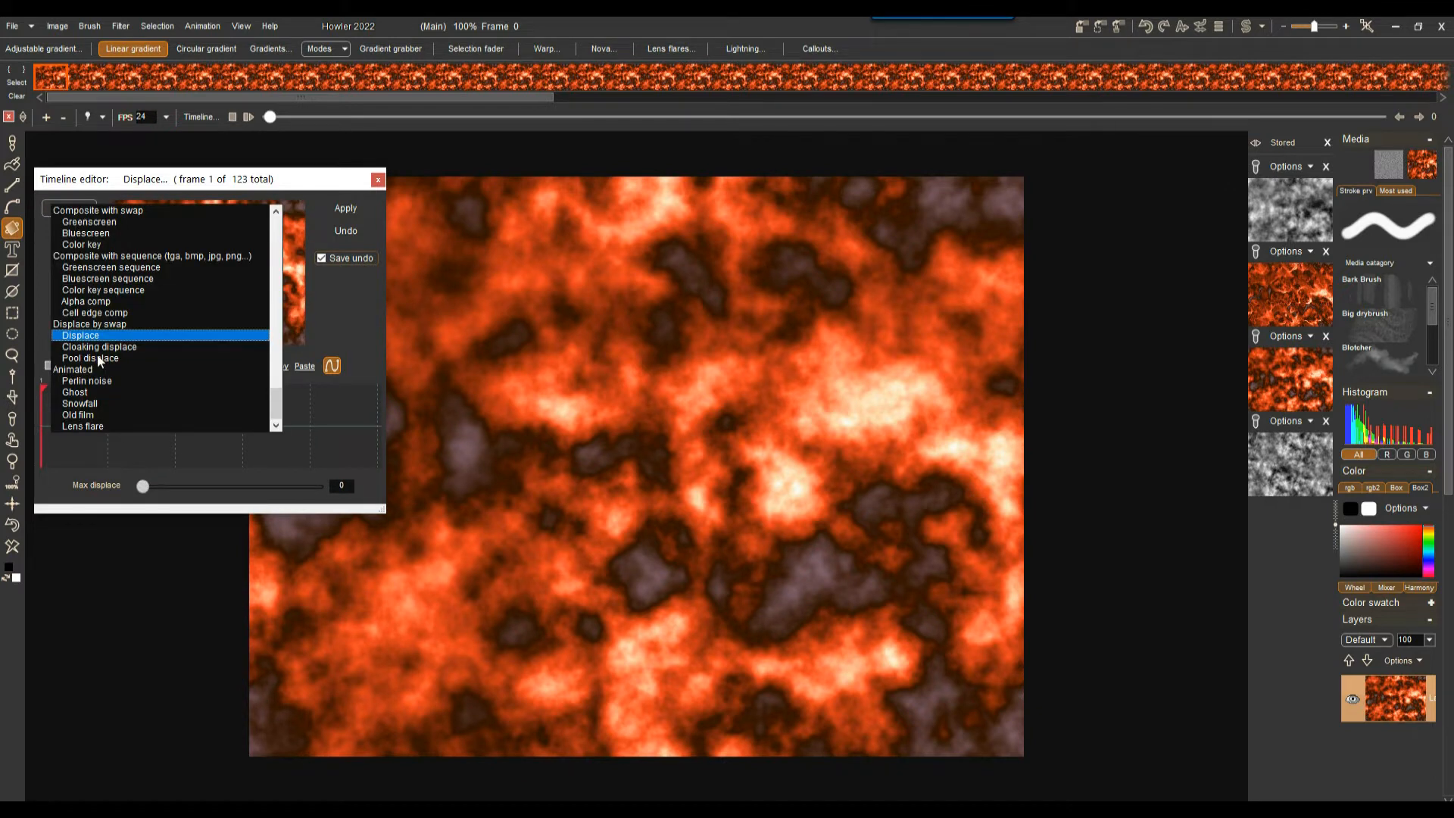
left_click(97, 354)
left_click_drag(160, 503, 105, 492)
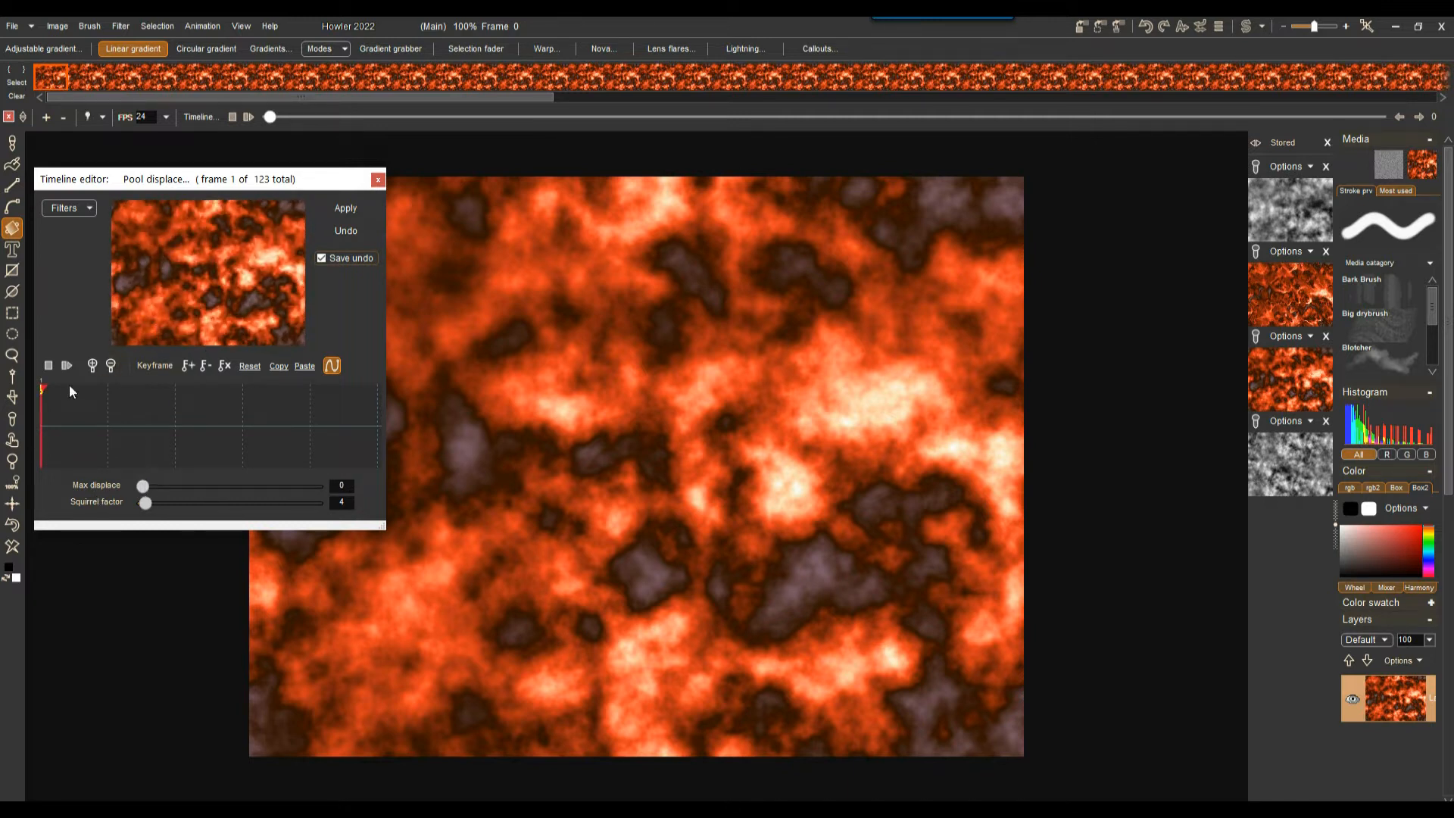
Step: Widen the timeline editor and add a keyframe at frame 123 with Max displace 0 and Squirrel factor 4
mouse_move(42, 389)
left_mouse_down()
mouse_move(378, 391)
mouse_move(32, 415)
mouse_move(41, 390)
left_mouse_up()
left_click_drag(387, 390, 1165, 404)
left_click_drag(266, 407, 1168, 420)
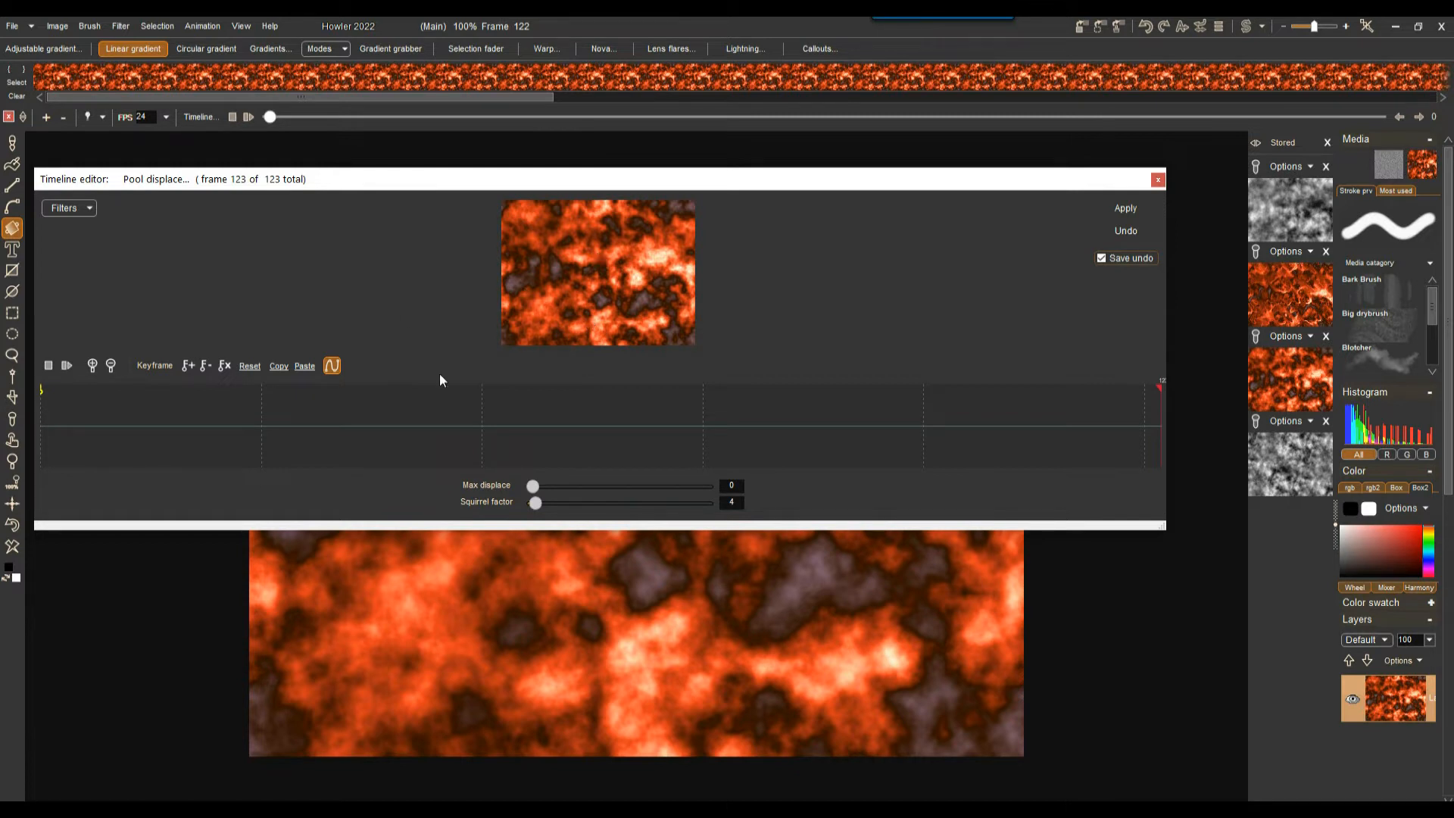
left_click(188, 366)
Step: Add a keyframe at frame 83 with Max displace 122 and Squirrel factor 3
left_click_drag(523, 400, 673, 419)
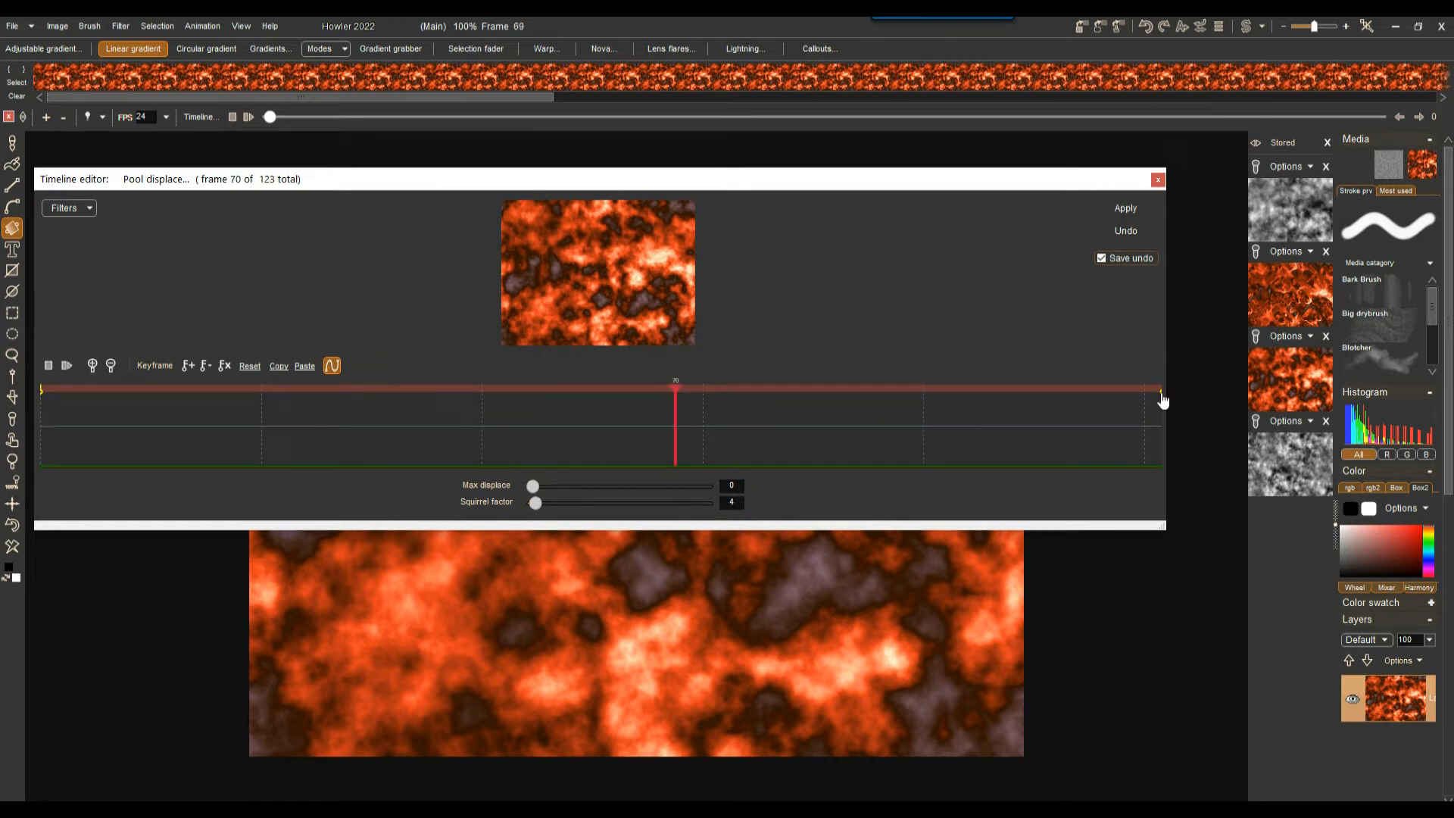
left_click_drag(730, 425, 795, 429)
left_click_drag(533, 486, 617, 488)
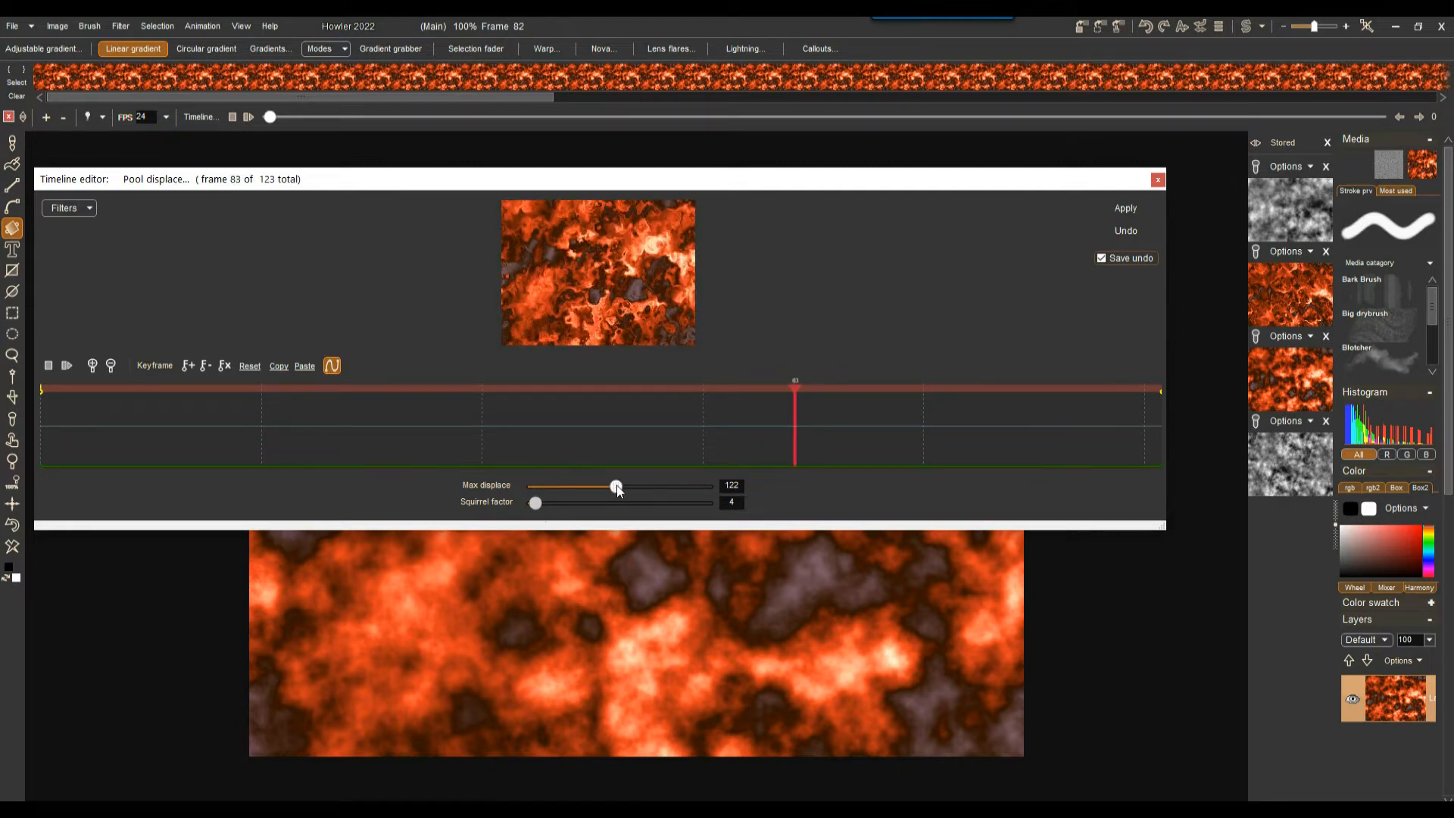
left_click(535, 504)
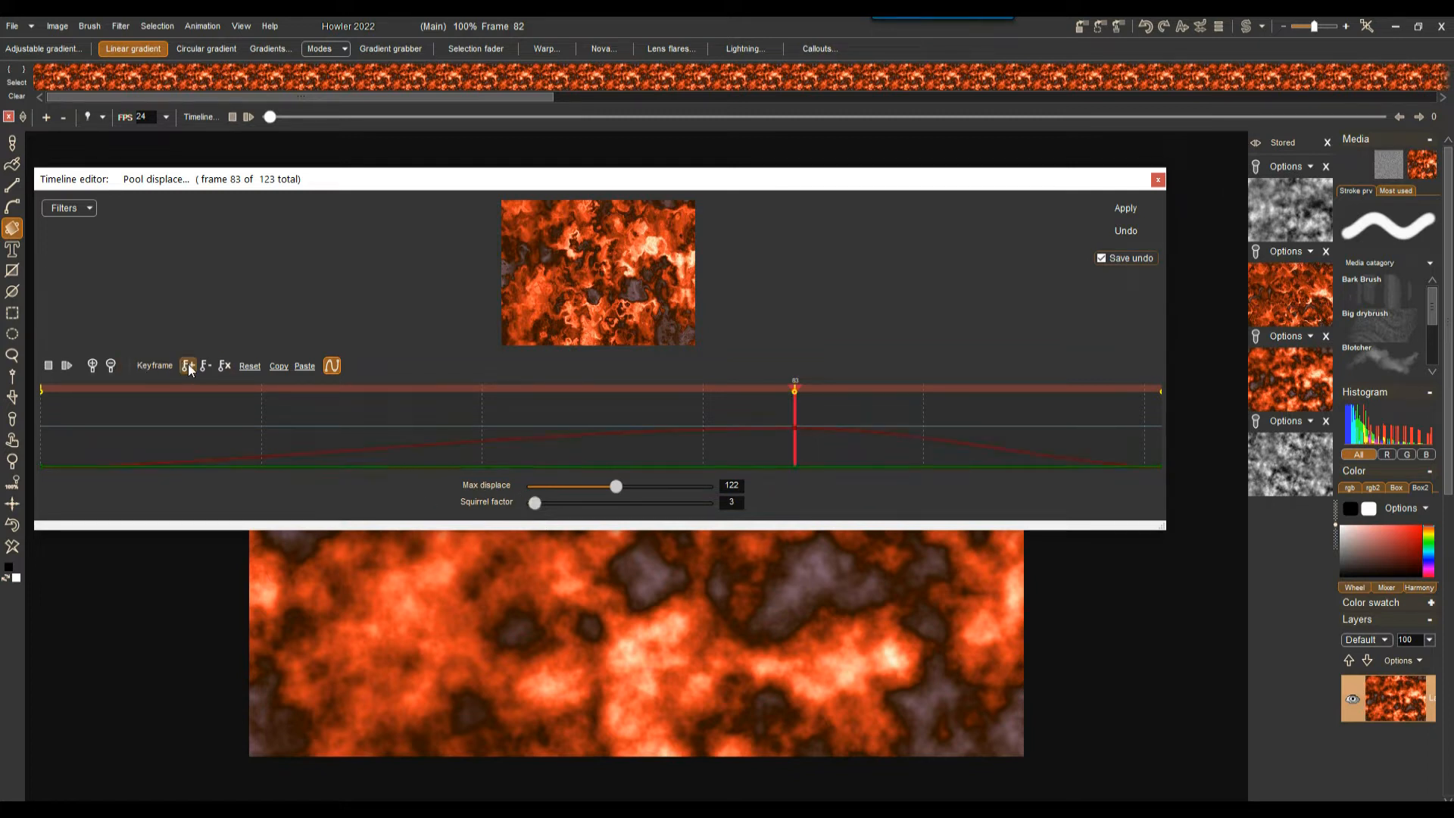
Step: Move the peak keyframe close to the start of the timeline and change the curve from smooth to linear interpolation
left_click_drag(77, 432, 193, 417)
left_click_drag(69, 428, 192, 412)
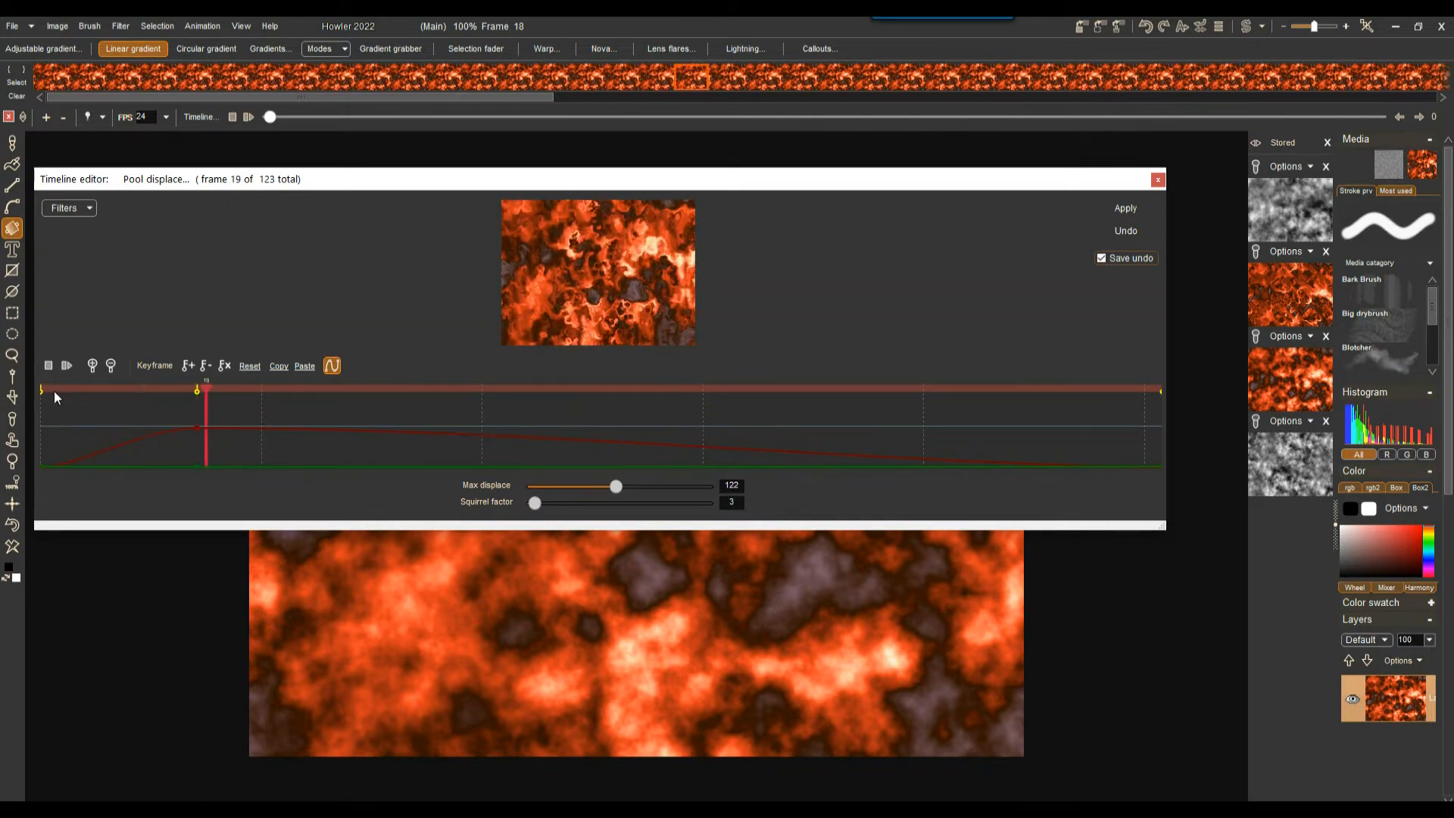
mouse_move(197, 394)
left_mouse_down()
mouse_move(241, 394)
mouse_move(187, 395)
left_mouse_up()
left_click_drag(78, 426, 820, 432)
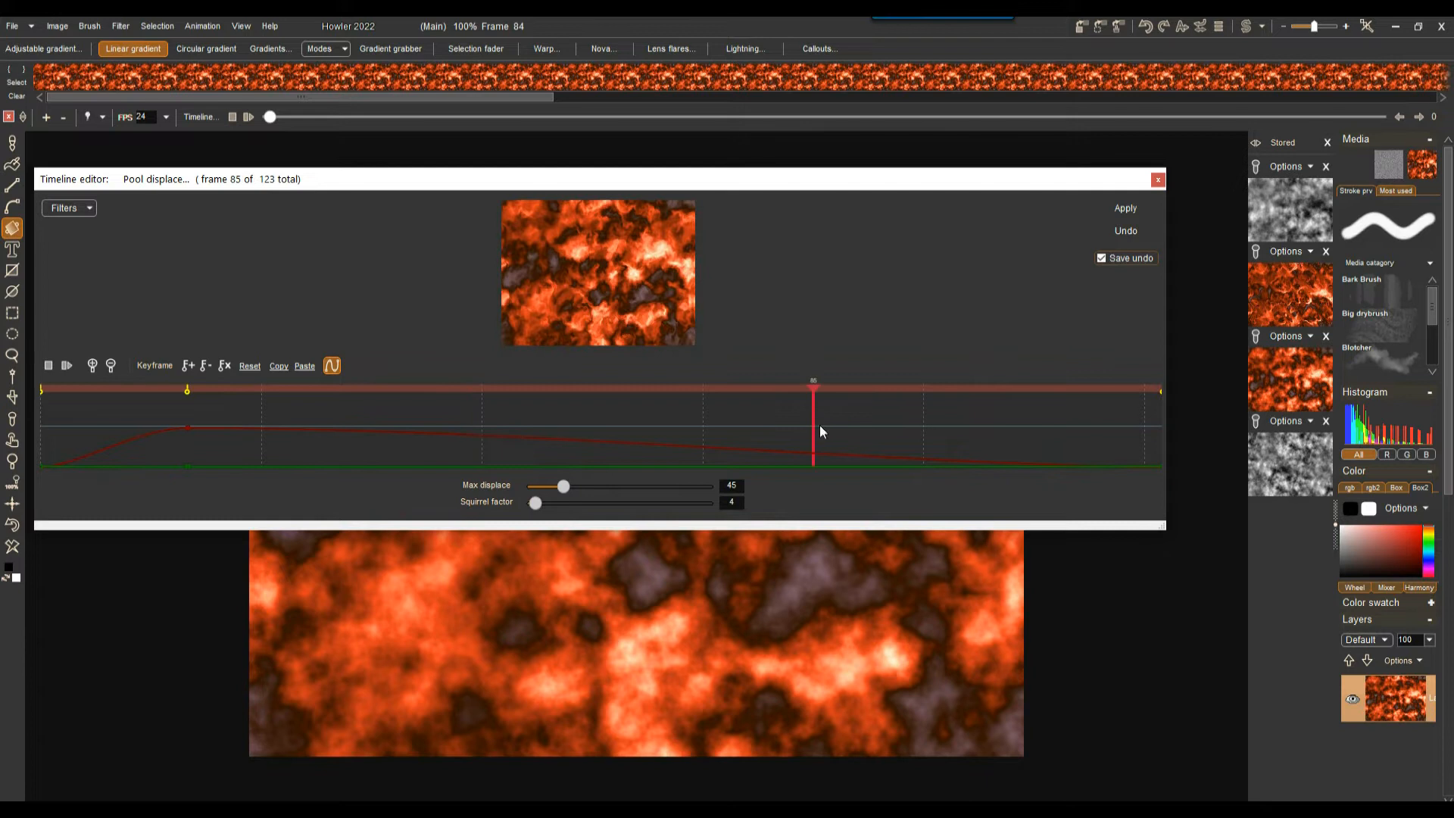
left_click(332, 370)
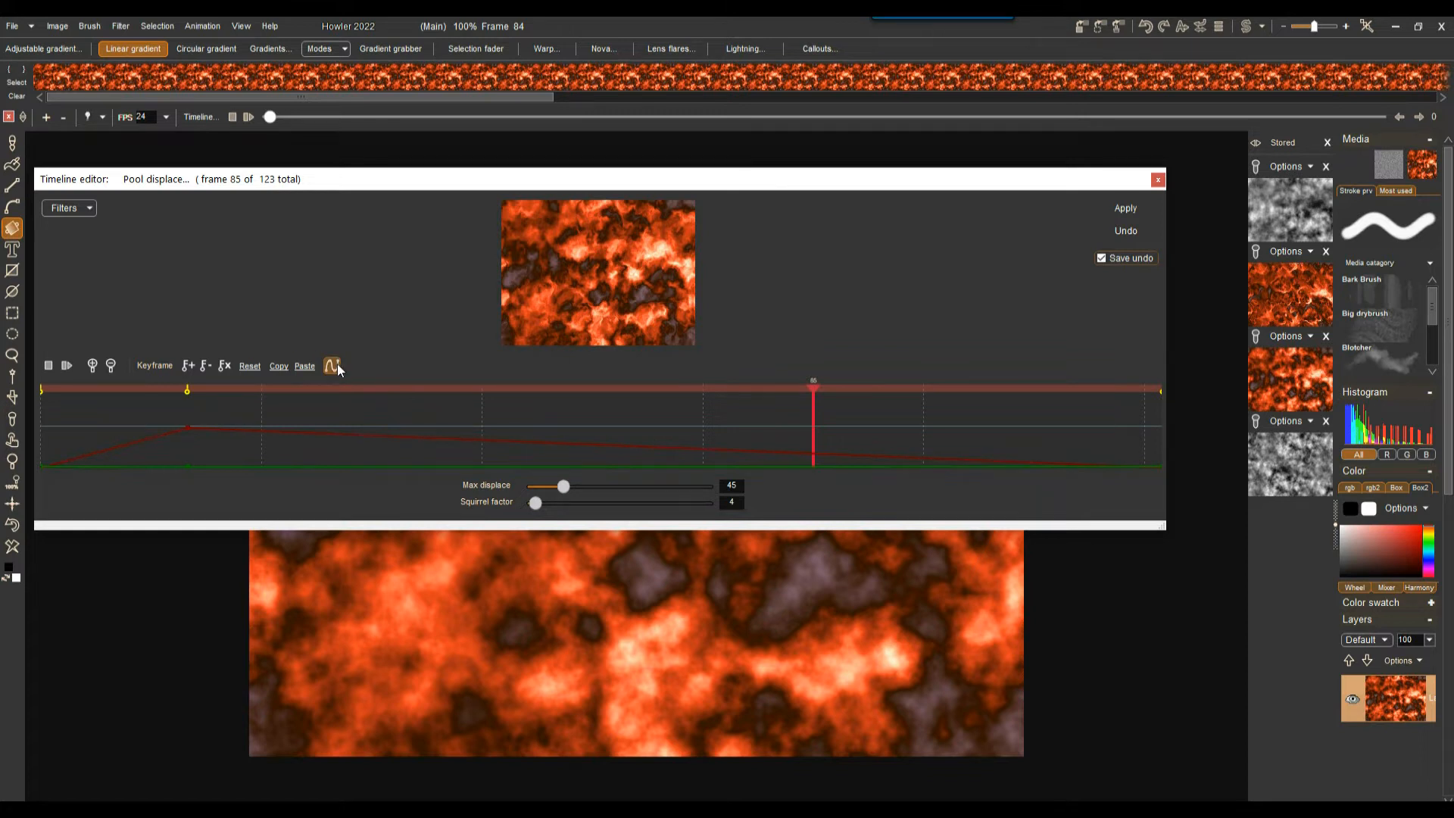
left_click_drag(171, 429, 749, 437)
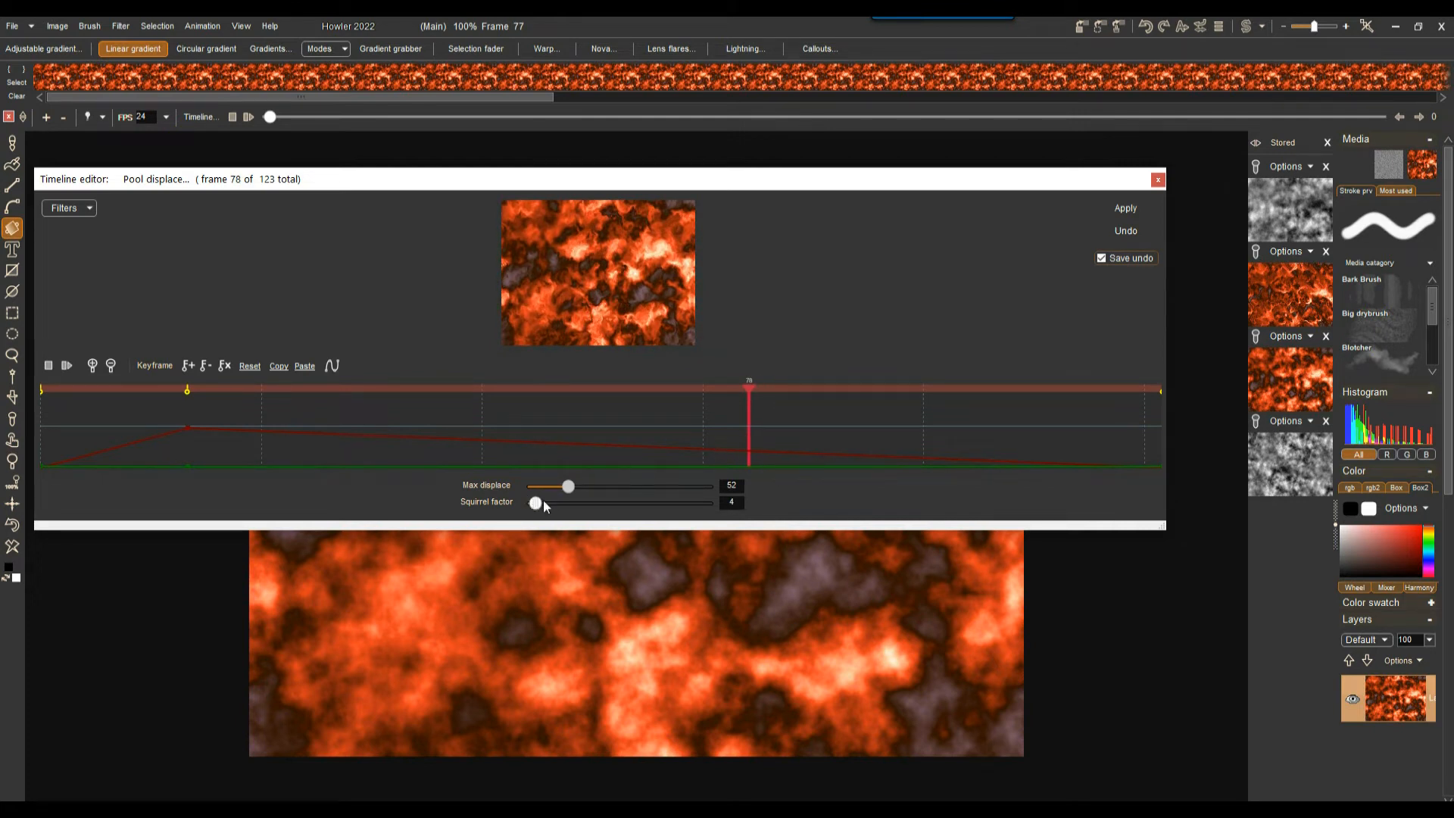
Step: Add keyframes at frame 78, at frame 81 with Max displace 225, and at frame 89 with Max displace 27
left_click(188, 367)
left_click_drag(768, 432, 777, 430)
left_click_drag(568, 486, 686, 485)
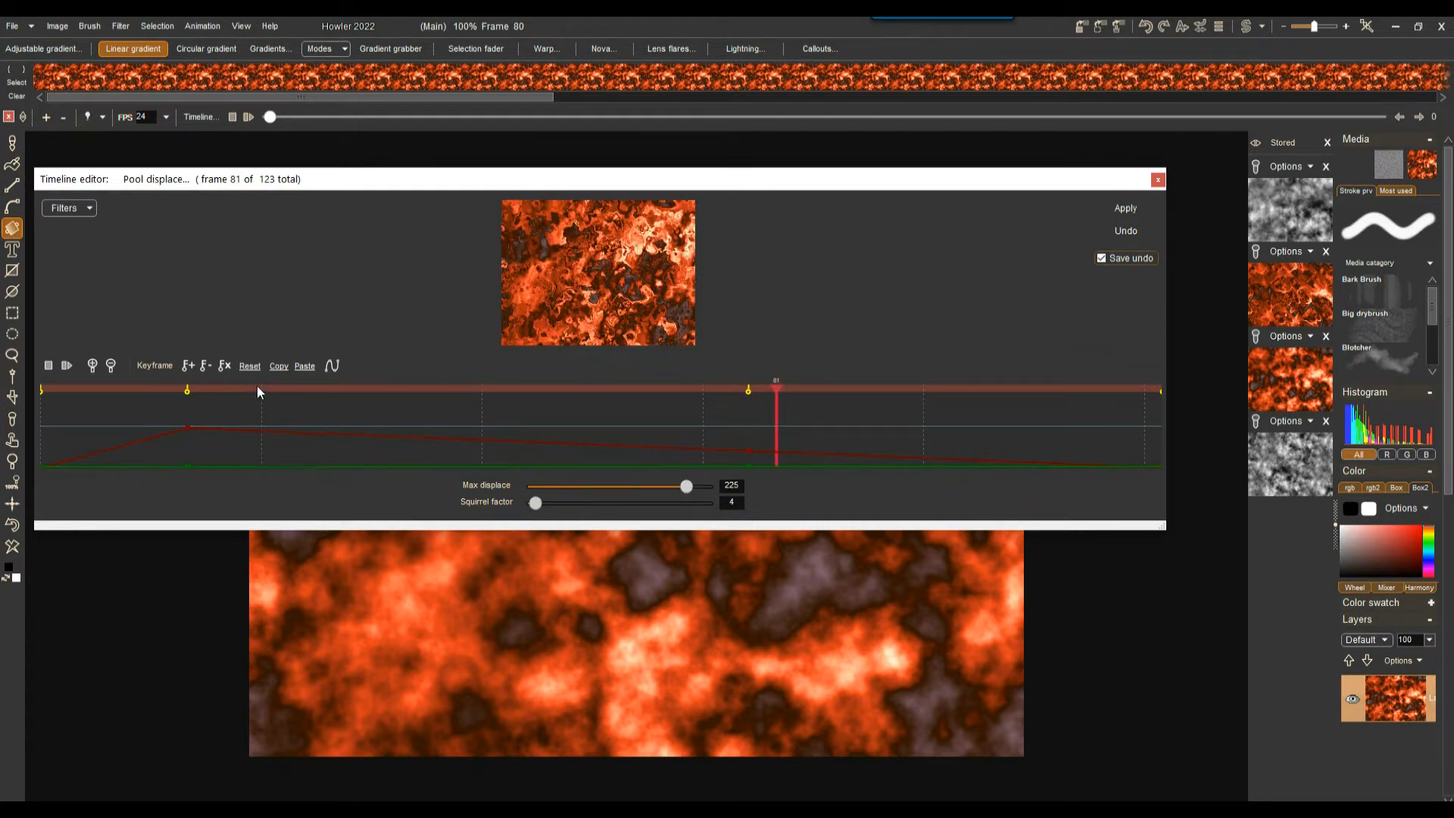
left_click(850, 447)
left_click_drag(656, 486, 549, 488)
left_click(189, 367)
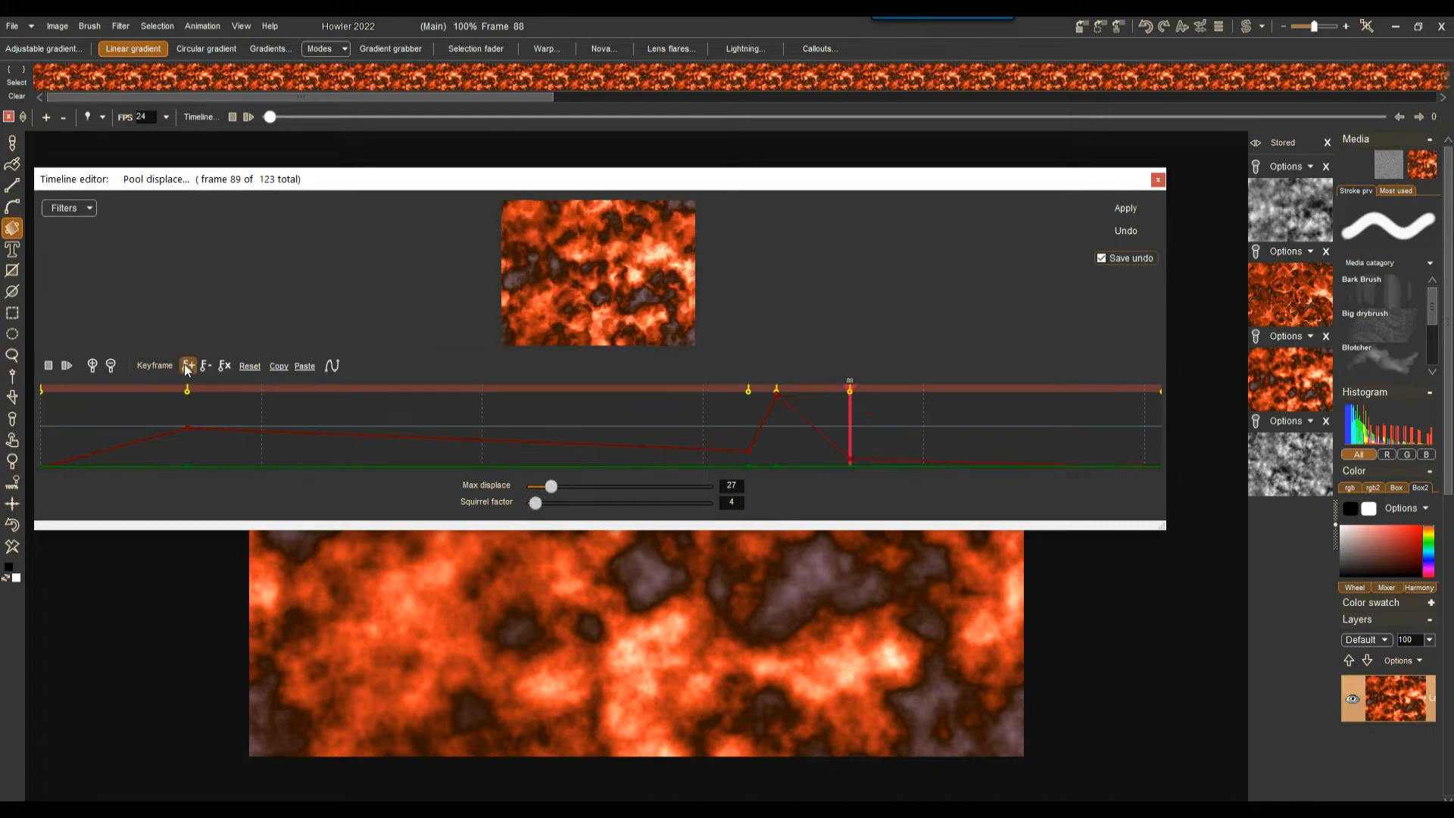
Step: Preview the displacement across the timeline and move the early peak keyframe to about a third of its length
left_click(643, 433)
left_click(952, 433)
left_click(1090, 434)
left_click(454, 438)
left_click_drag(425, 438, 394, 403)
left_click_drag(330, 440, 837, 454)
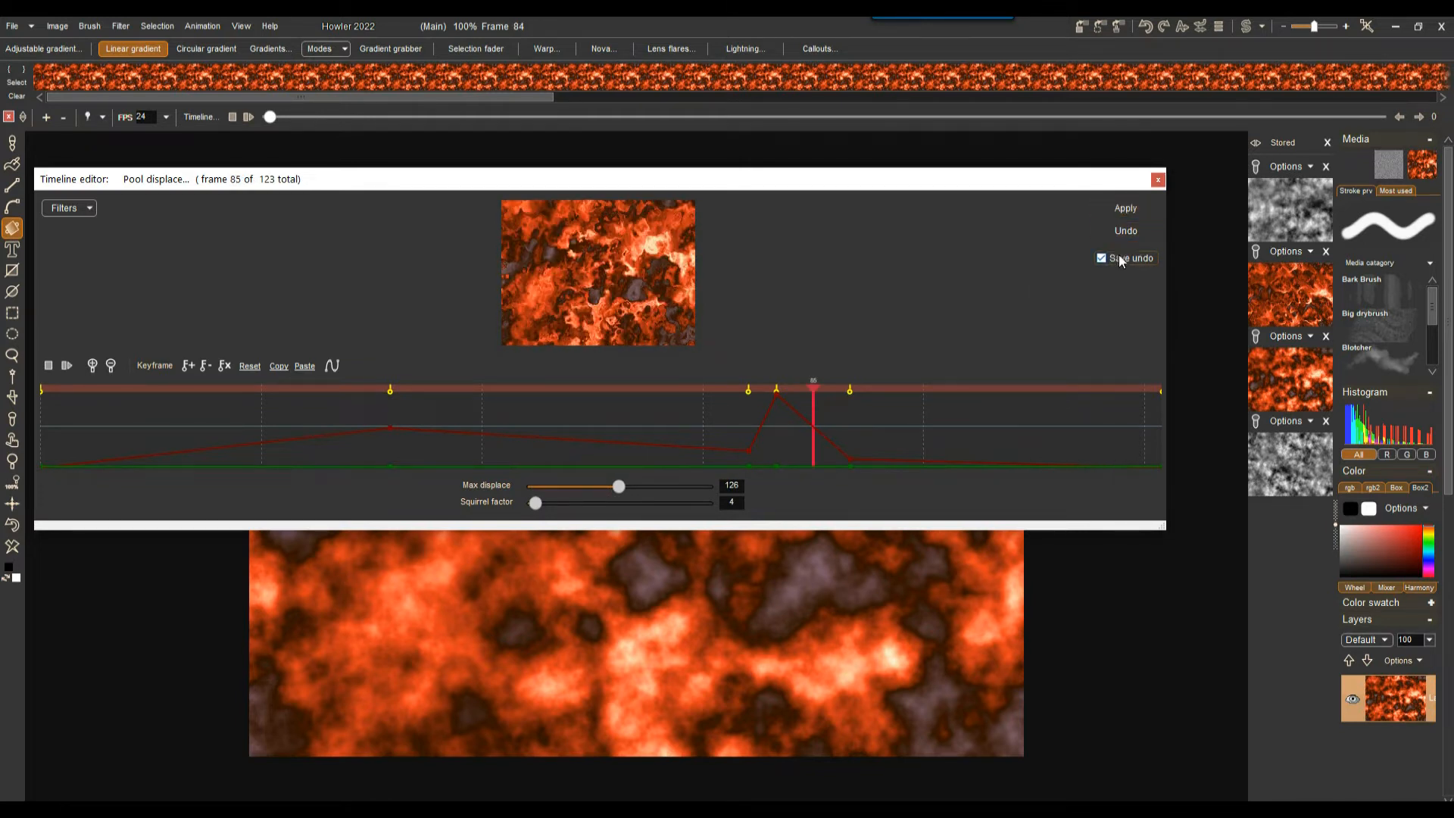
Step: Apply the keyframed Pool displace filter to the animation, close the timeline editor, and play the result
left_click(1125, 209)
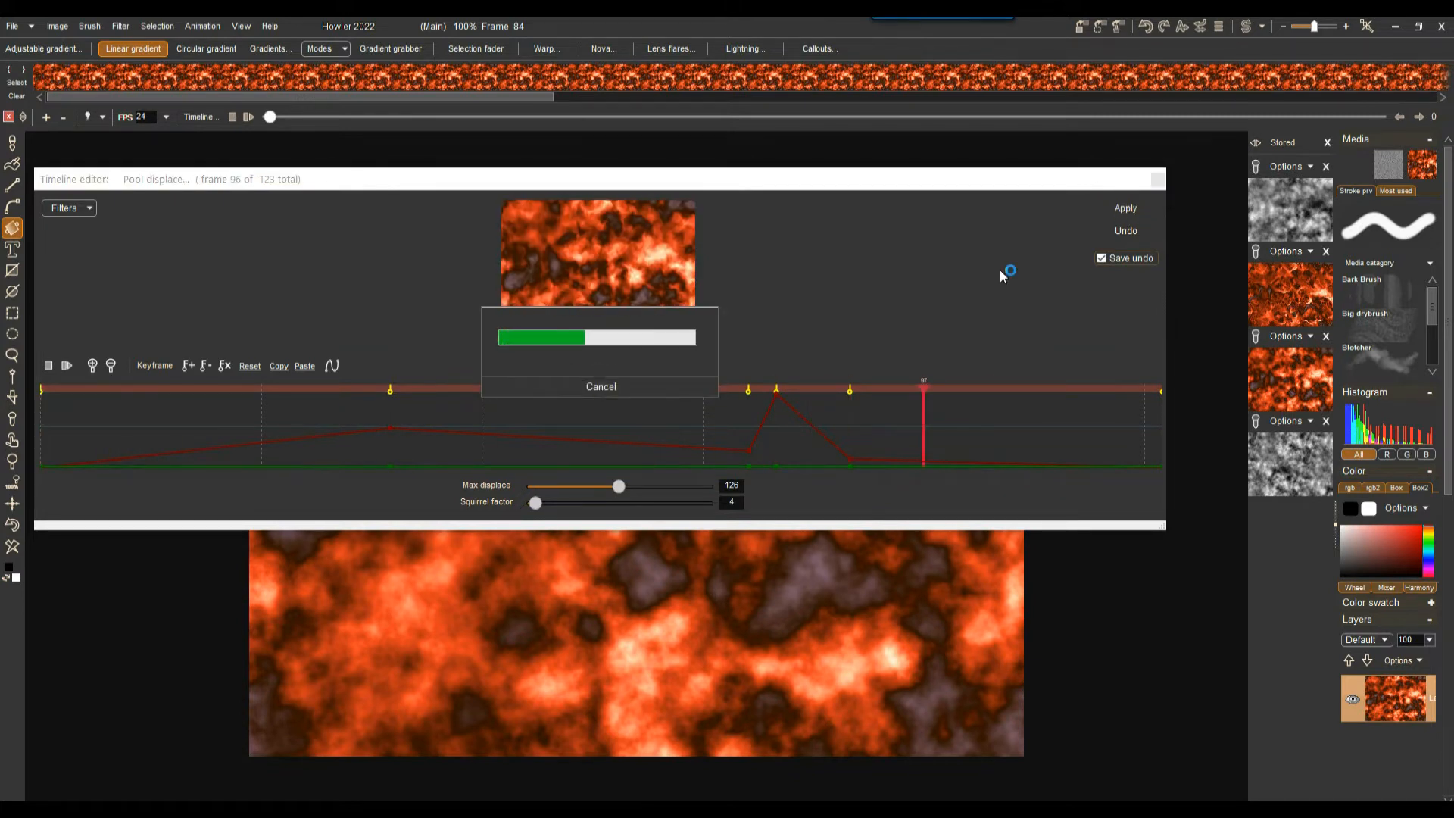
left_click(1157, 179)
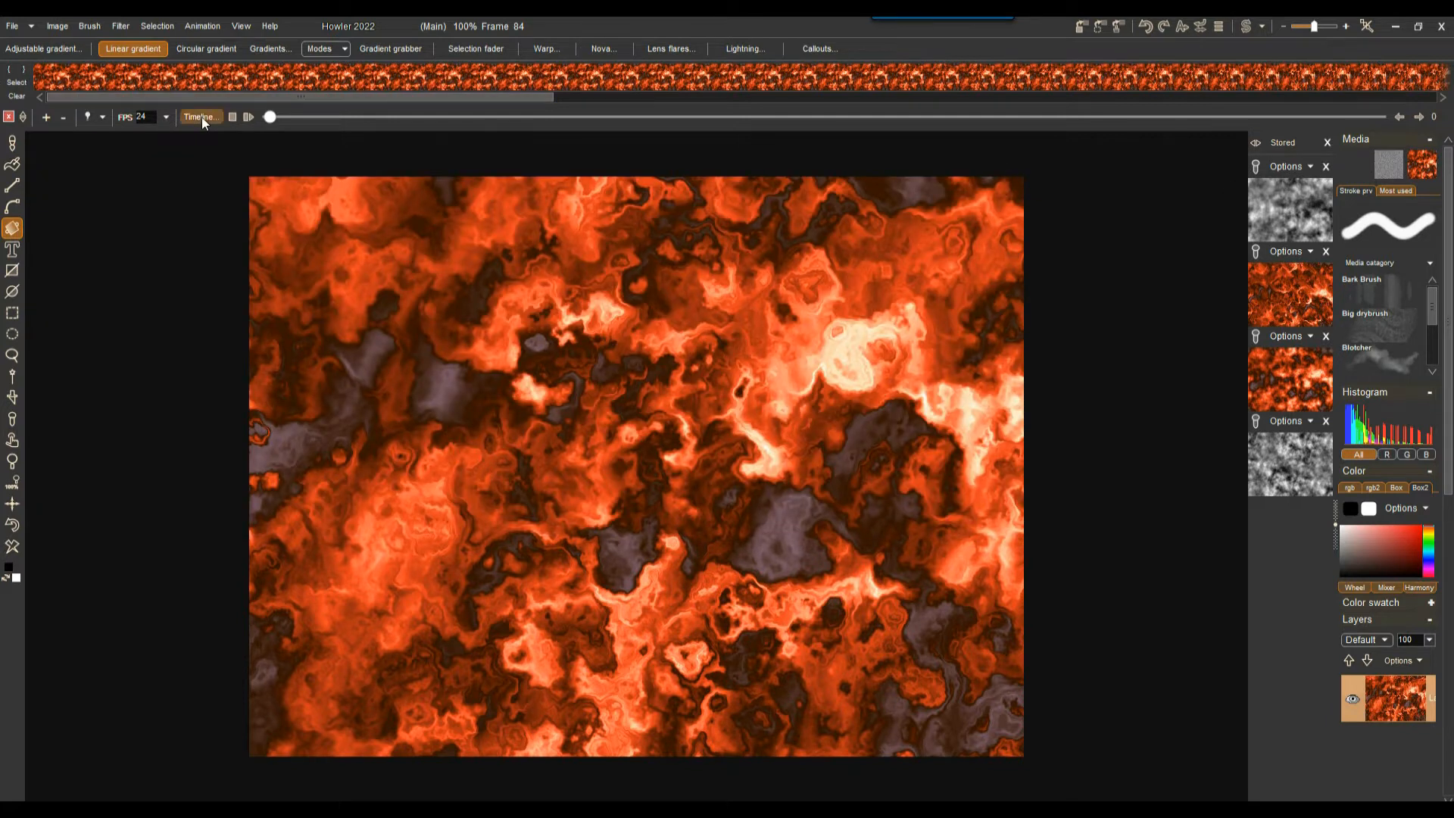
left_click(248, 117)
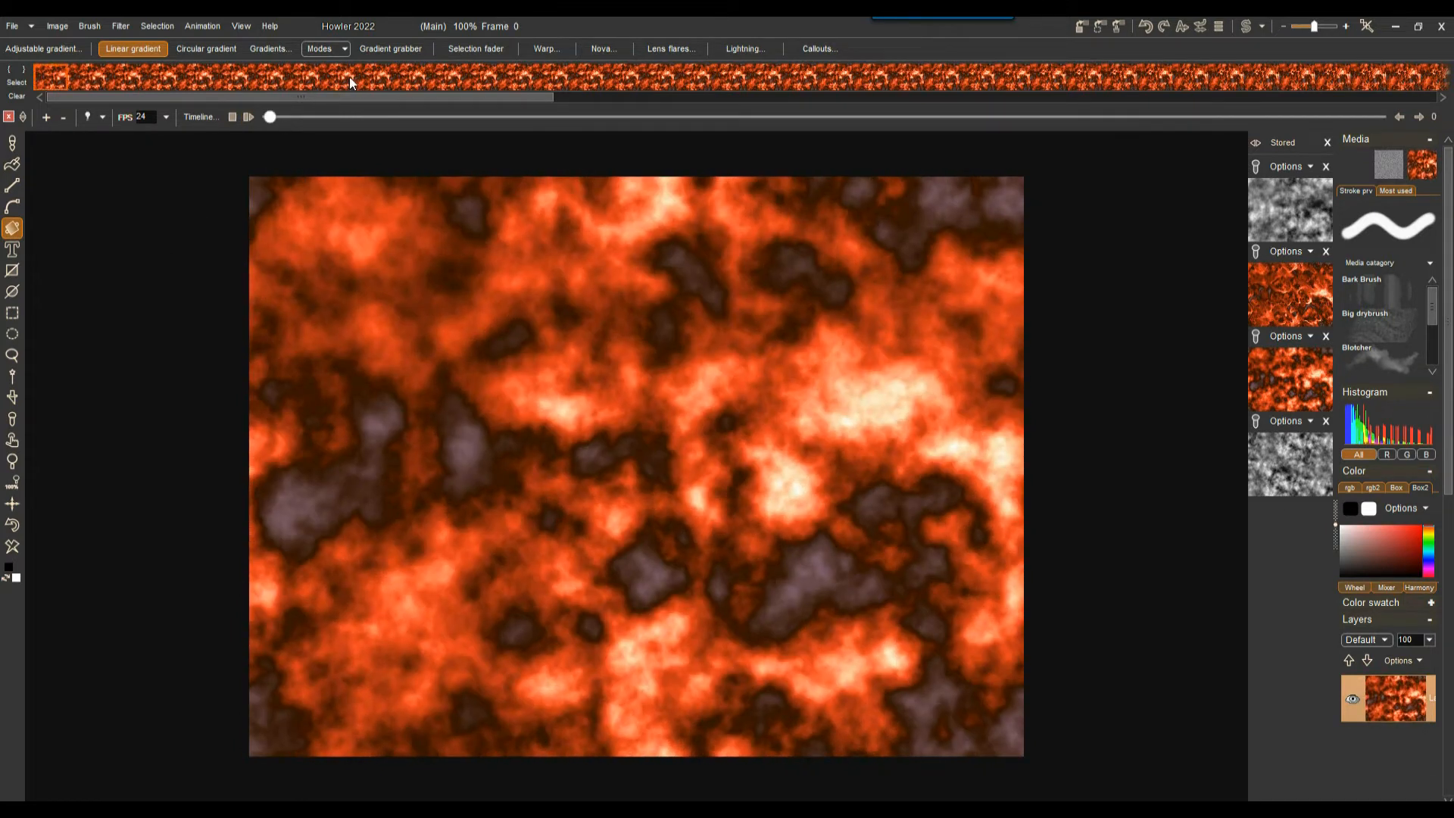
right_click(349, 80)
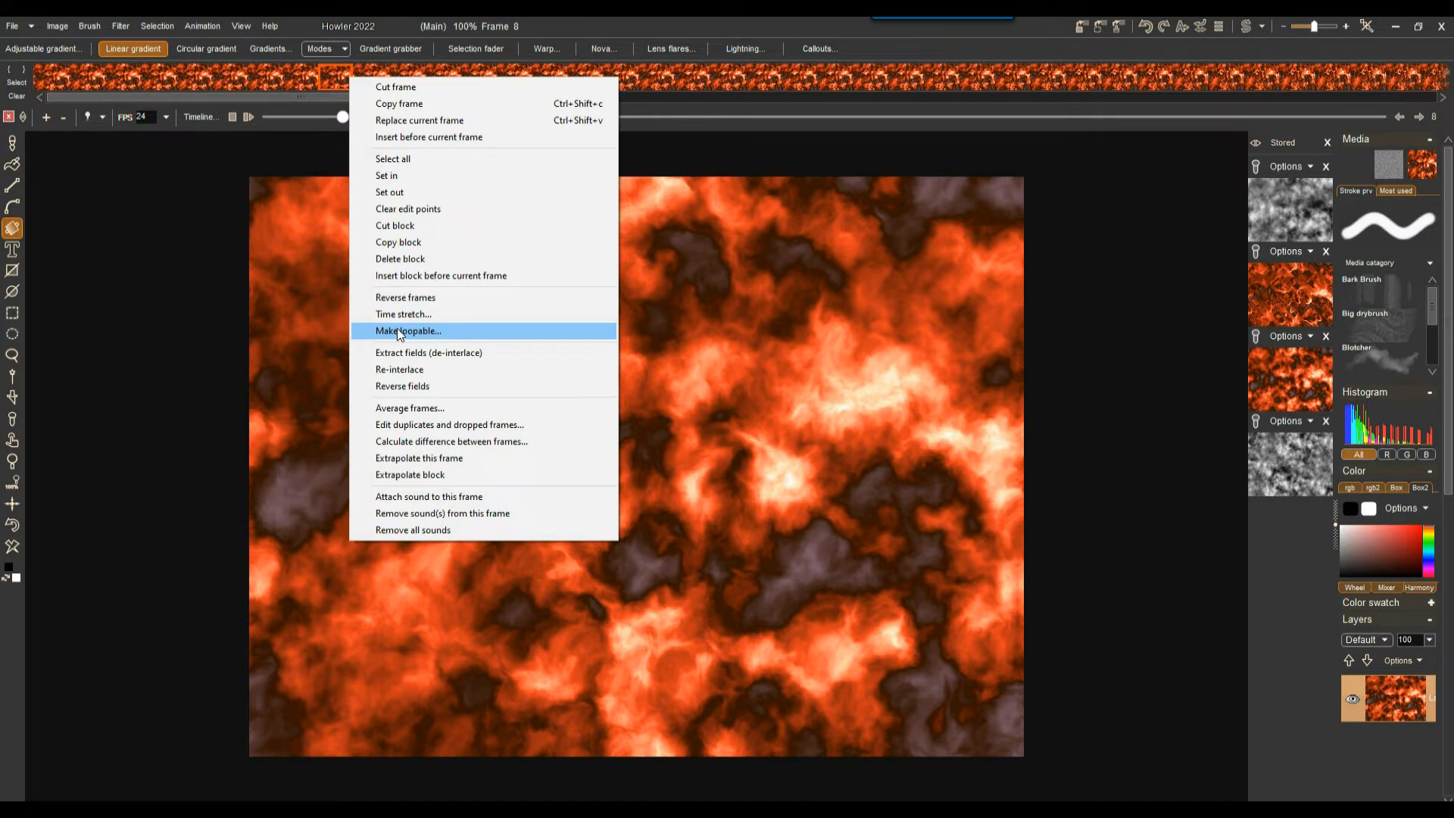
left_click(770, 28)
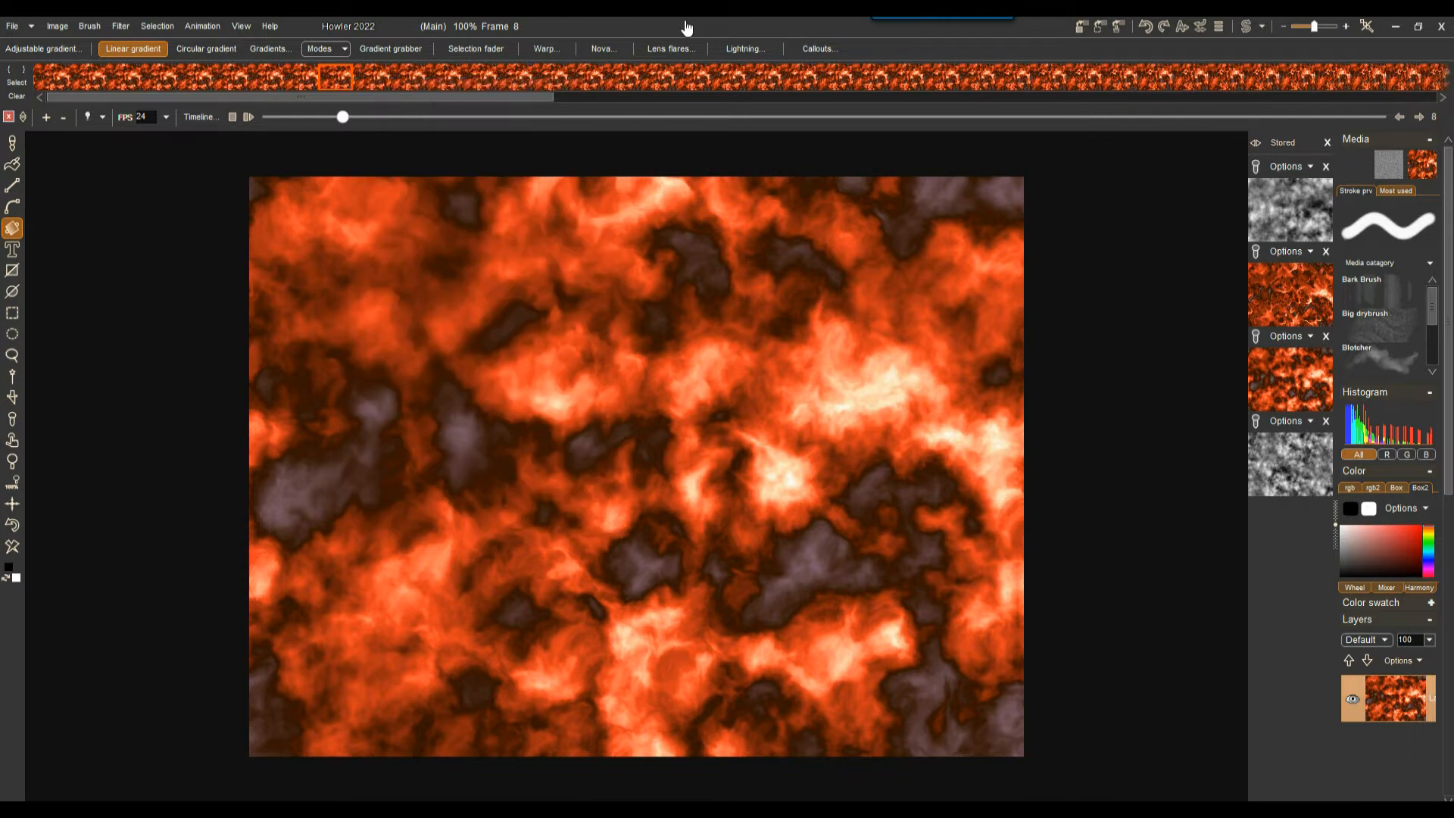
left_click(471, 70)
right_click(472, 71)
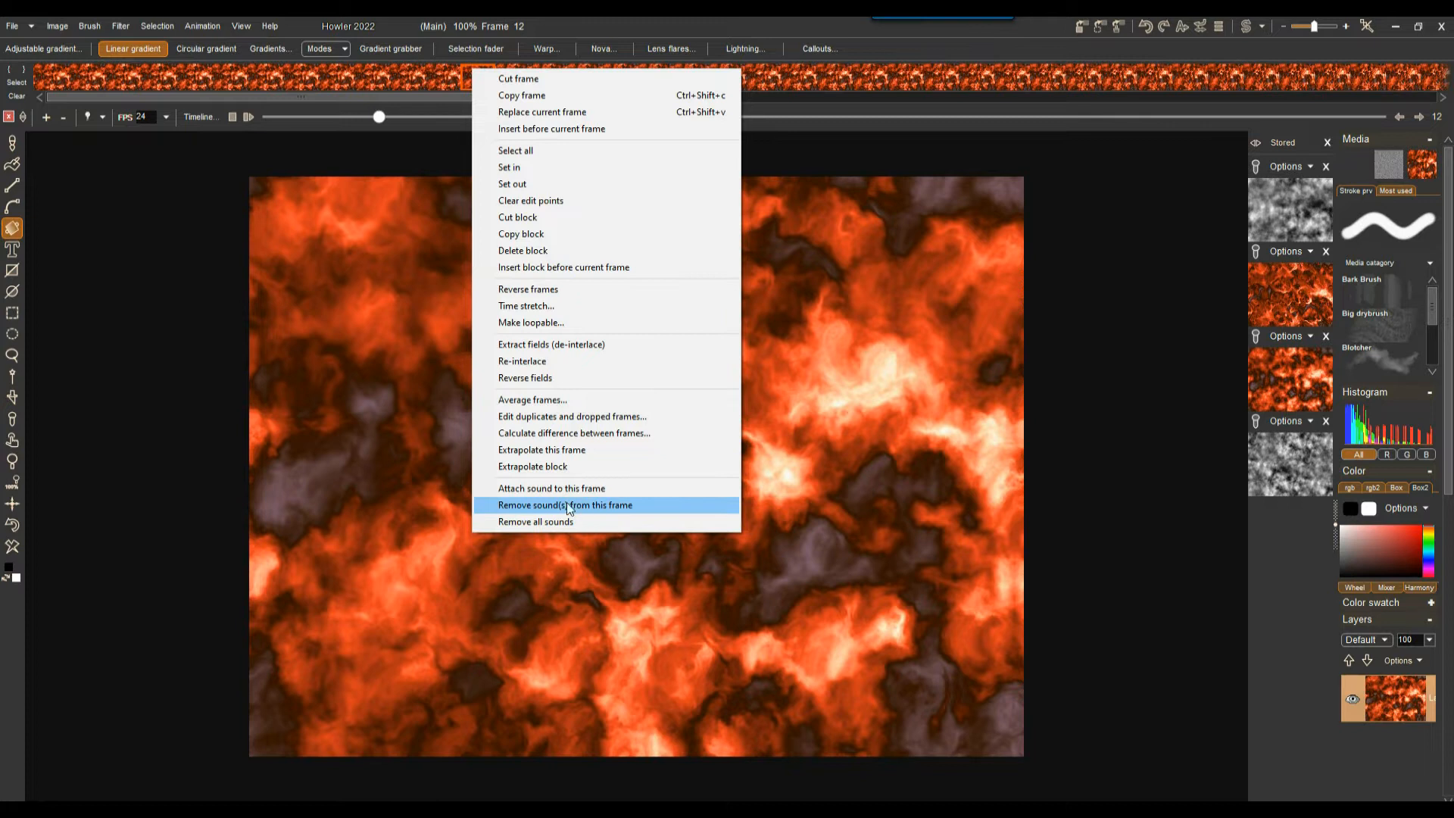
left_click(812, 70)
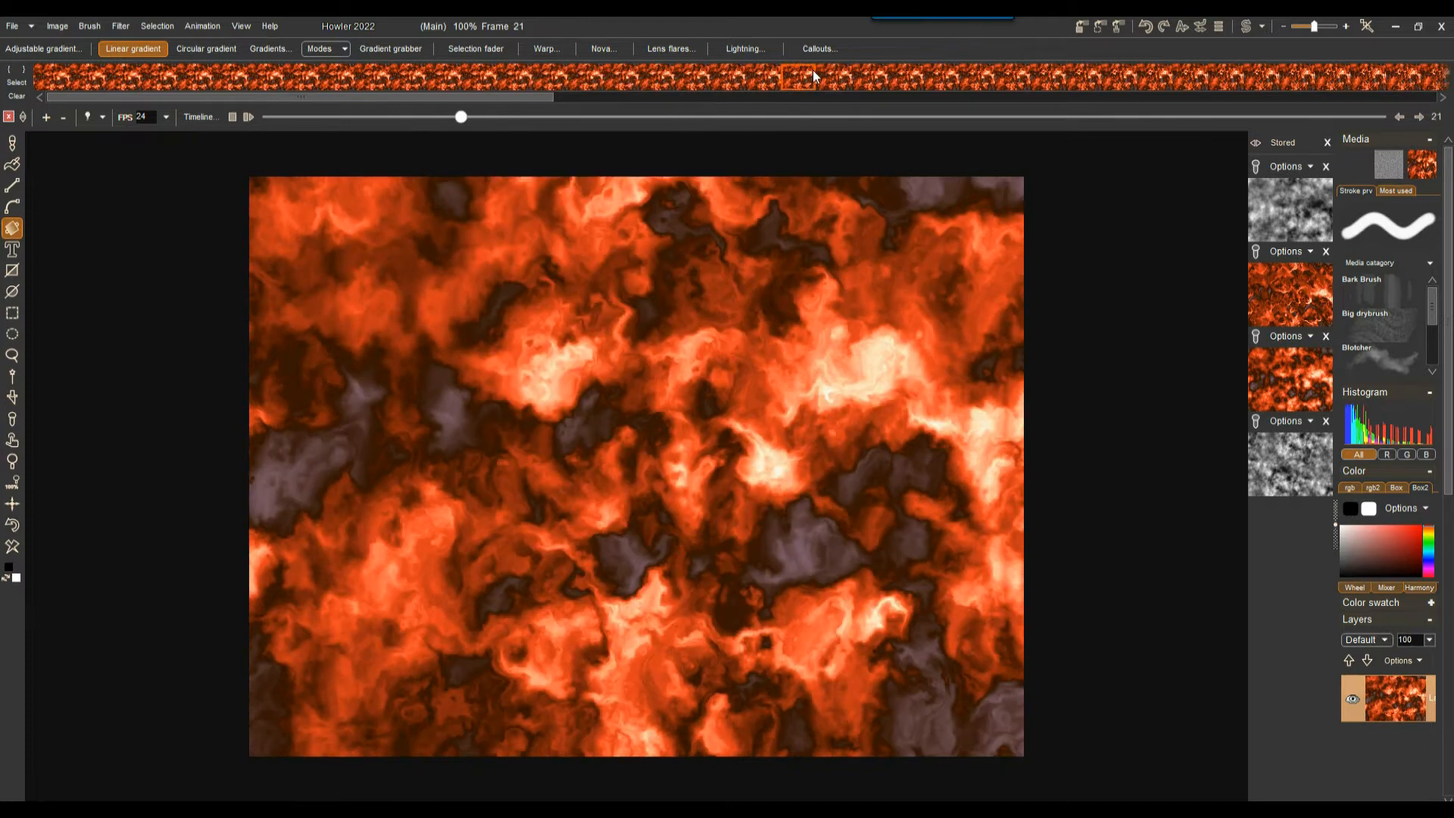
Step: Clear frame 20 to white and replace it with the first stored grayscale cloud image
left_click(754, 79)
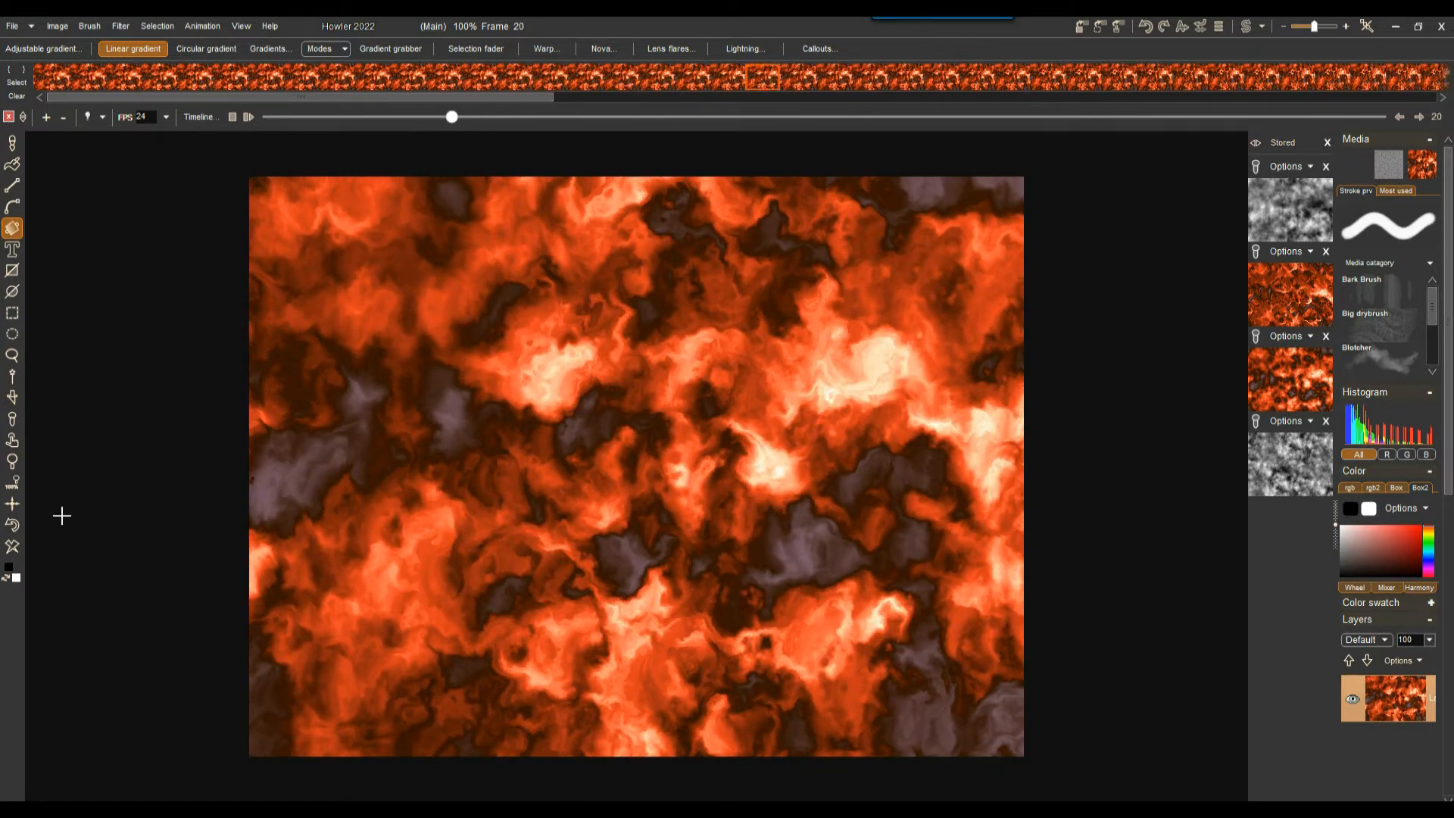
left_click(13, 546)
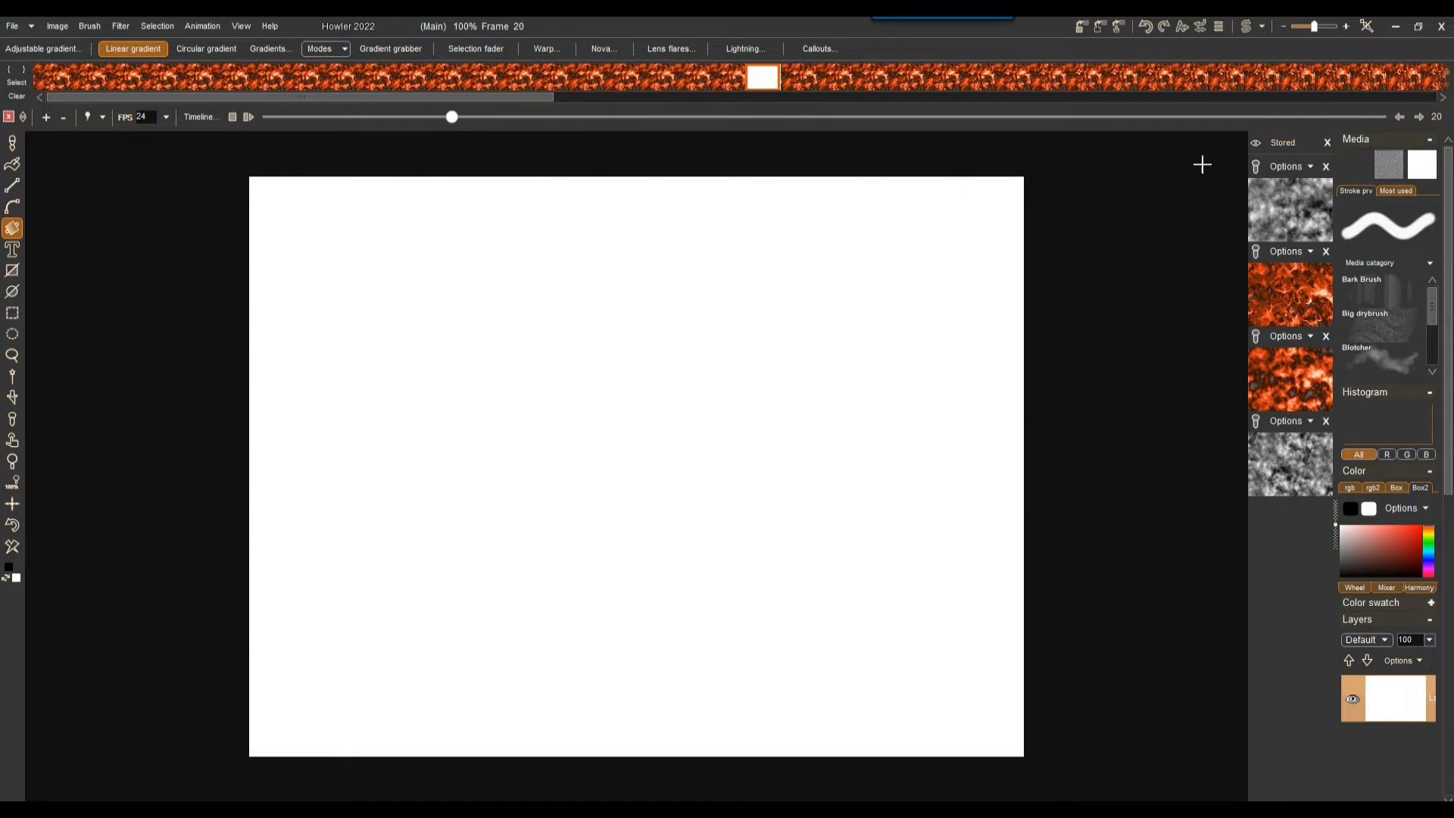
left_click(1274, 212)
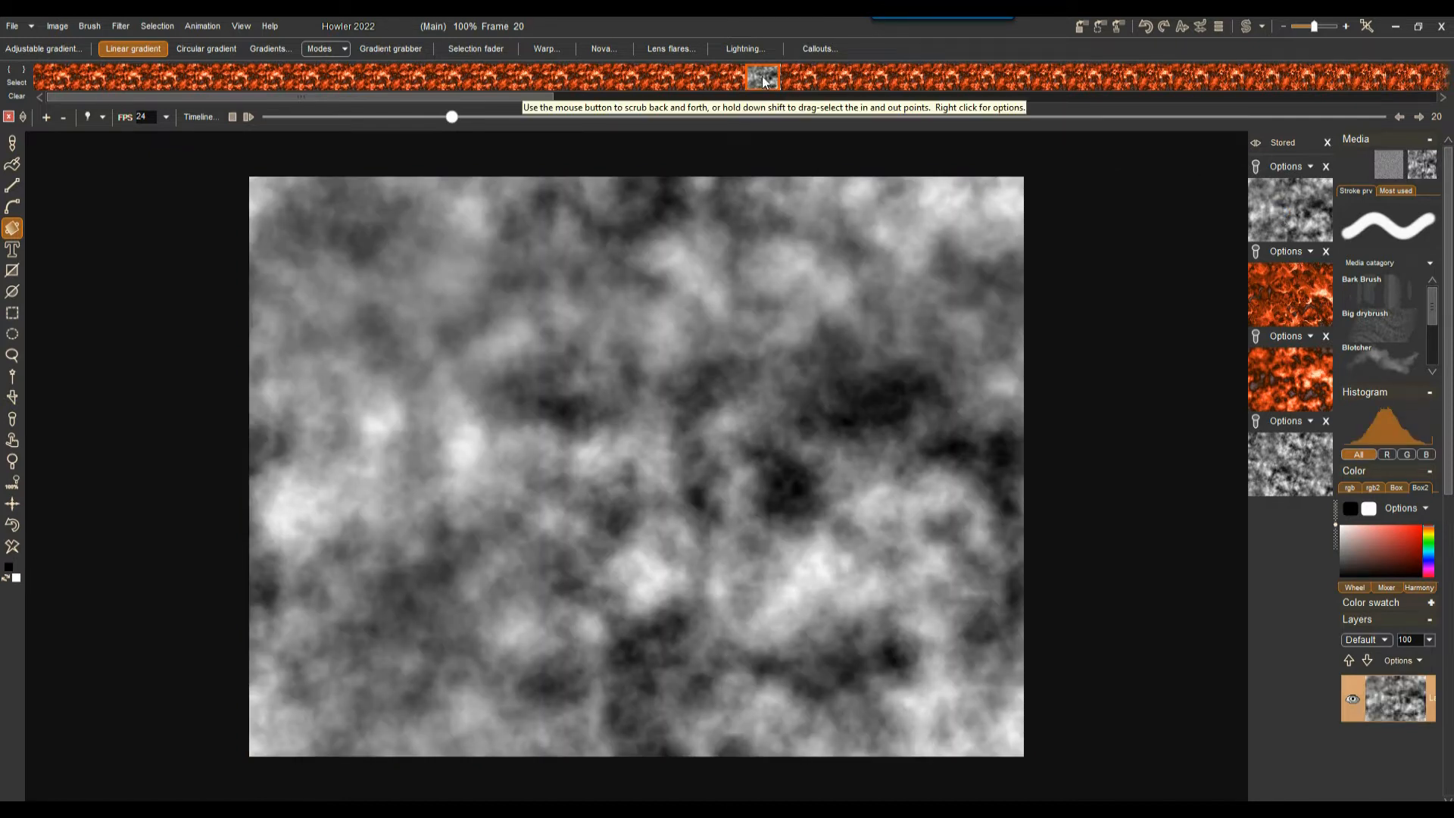
Step: Compare the frames on either side of the grayscale frame 20, then rebuild it with Extrapolate this frame
left_click(739, 79)
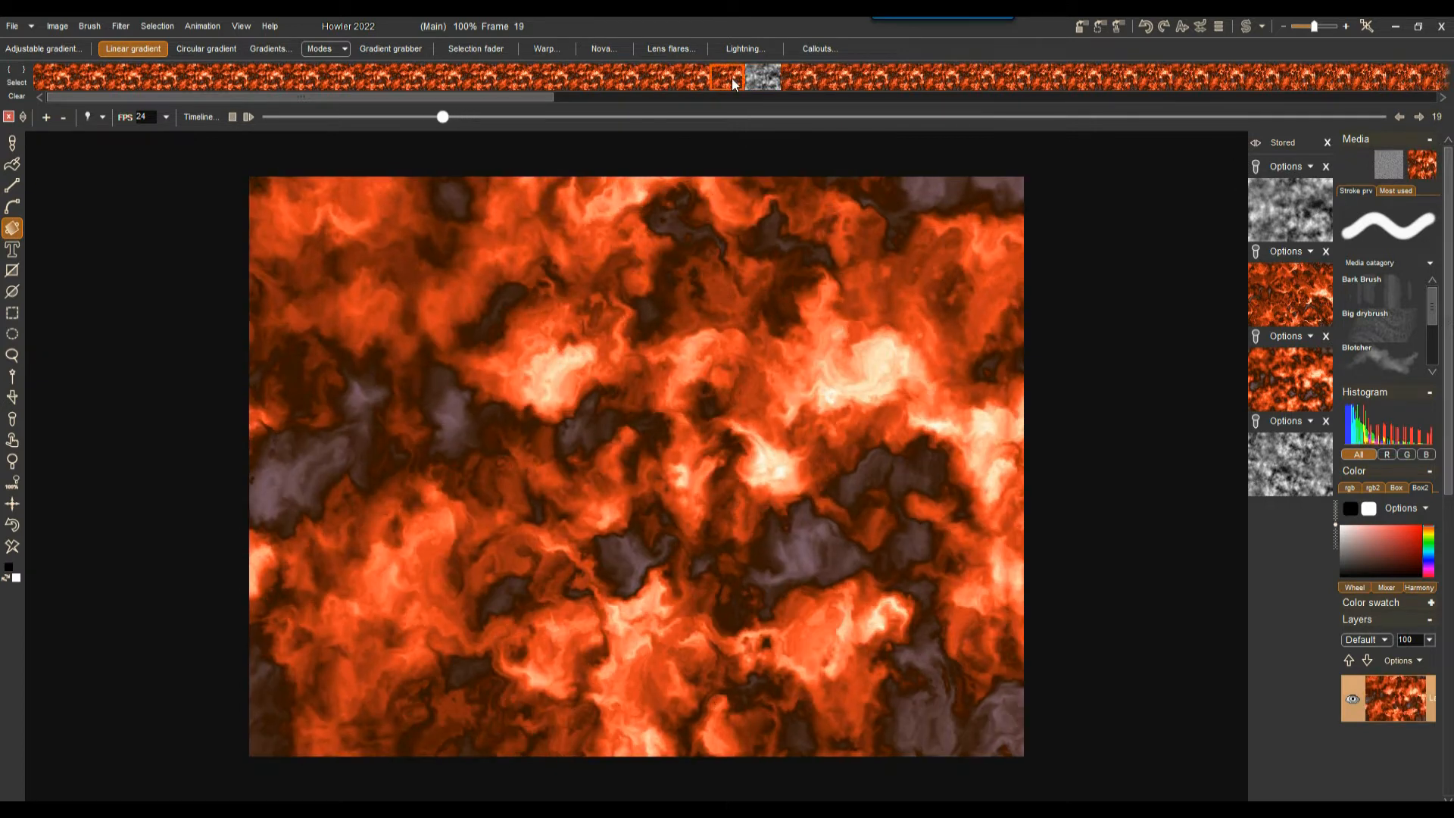
left_click(803, 79)
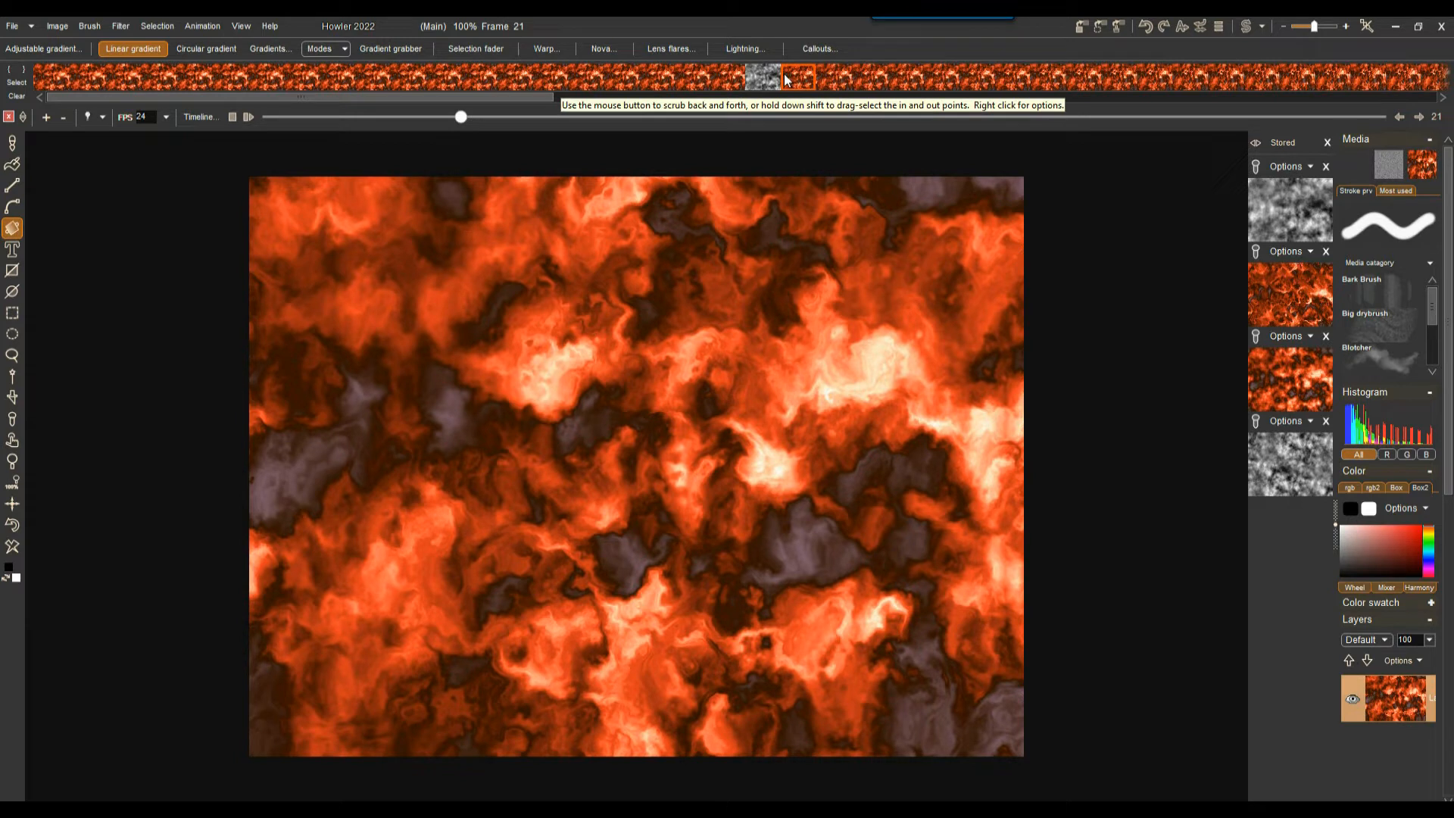
left_click(764, 78)
right_click(758, 74)
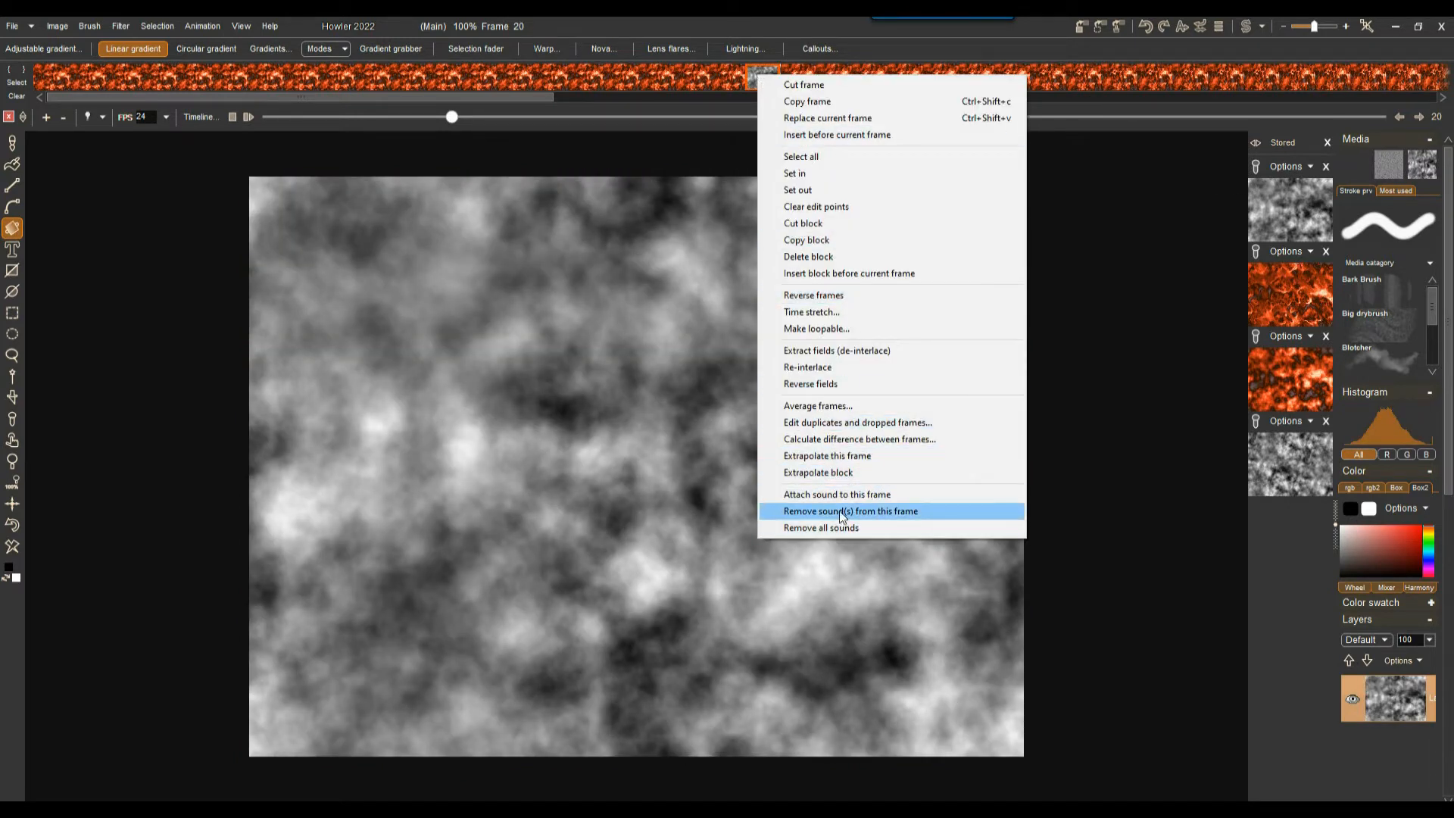
left_click(823, 453)
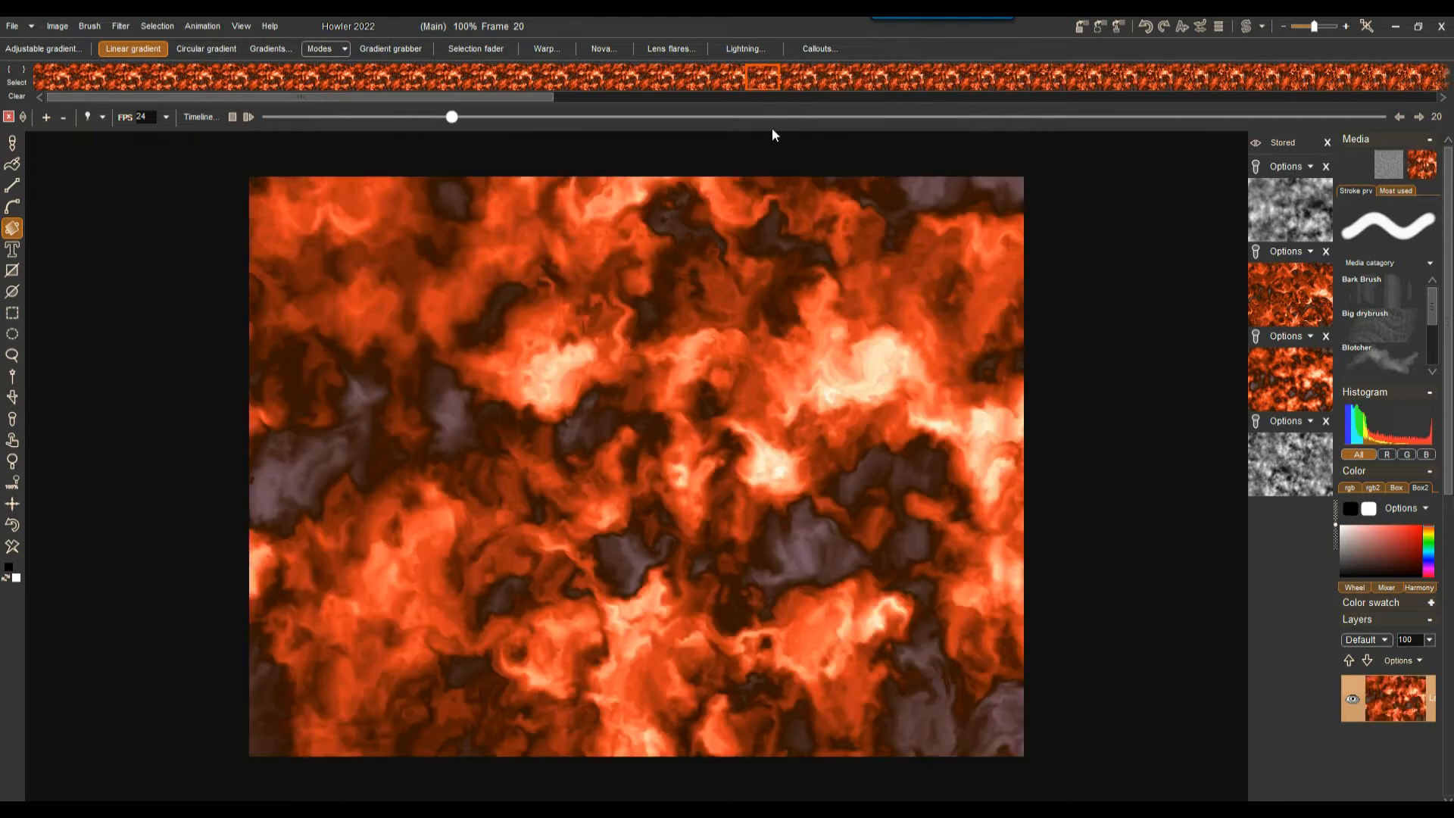
Step: Scrub through the animation frames on either side of frame 20 to check how the rebuilt frame blends in
left_click(735, 80)
left_click(803, 79)
left_click_drag(807, 79, 763, 76)
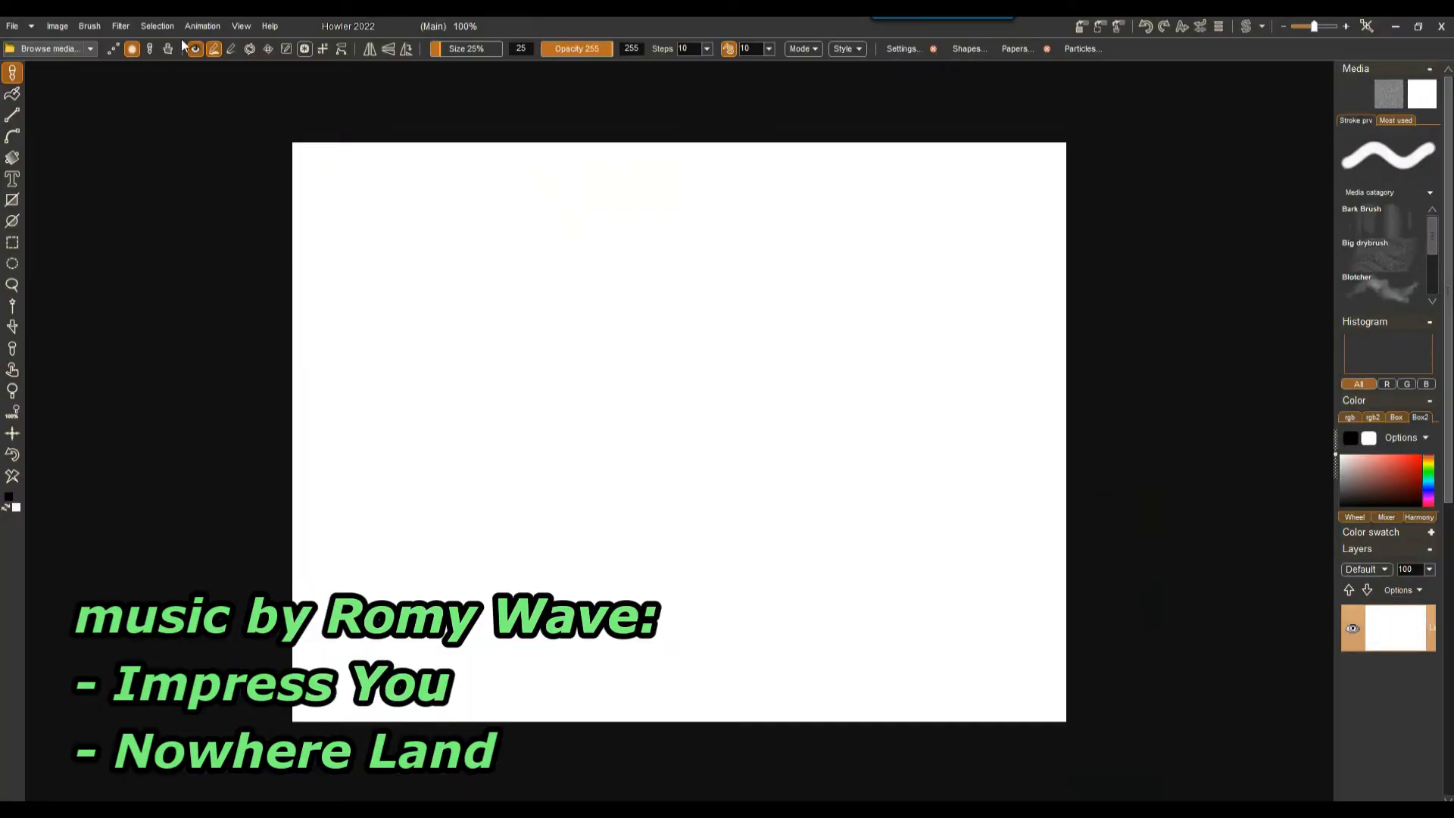
Step: Render seamless two-tone black-and-white Plasma noise over the blank white image
left_click(121, 26)
mouse_move(161, 182)
mouse_move(159, 265)
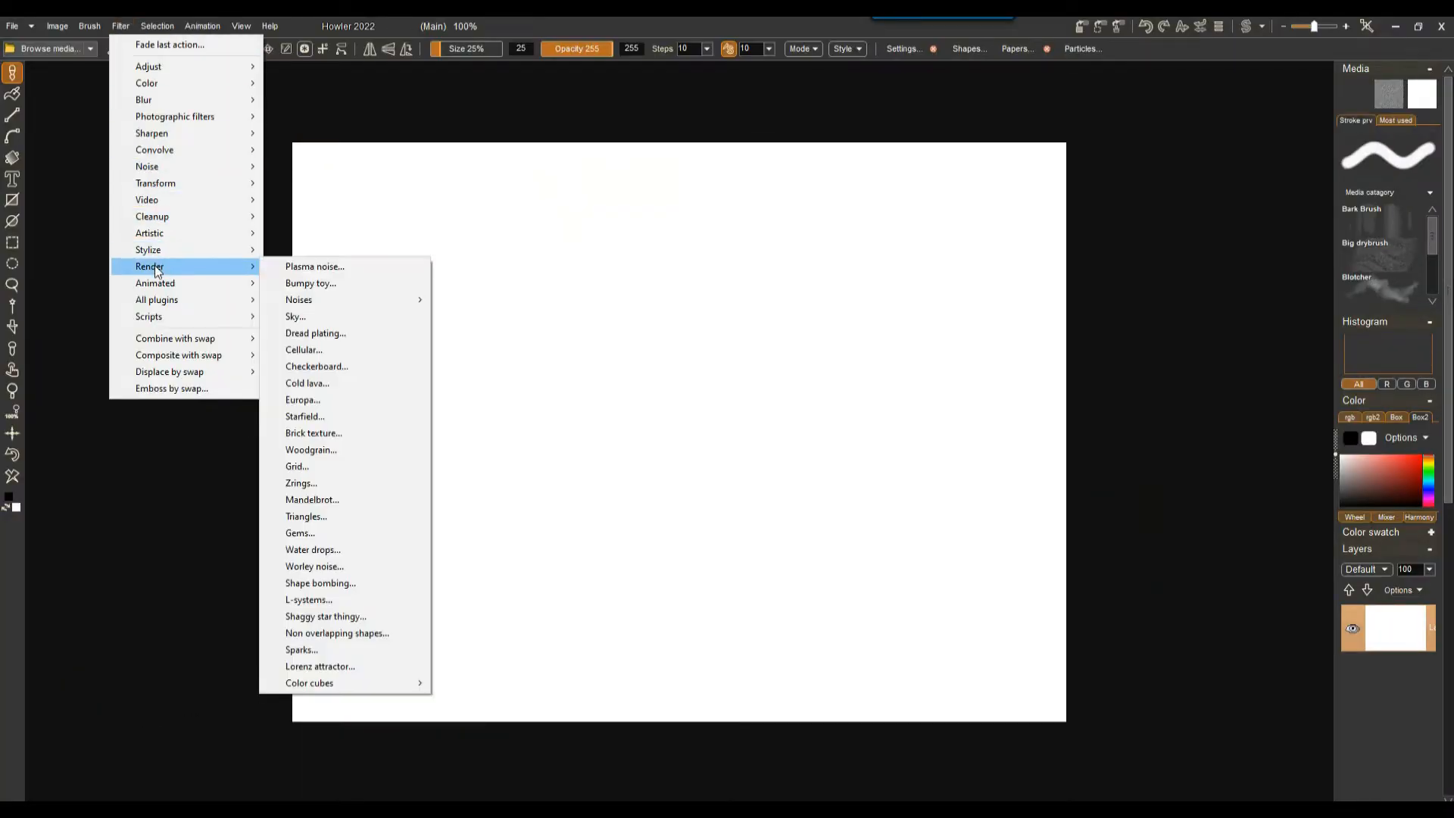
left_click(357, 266)
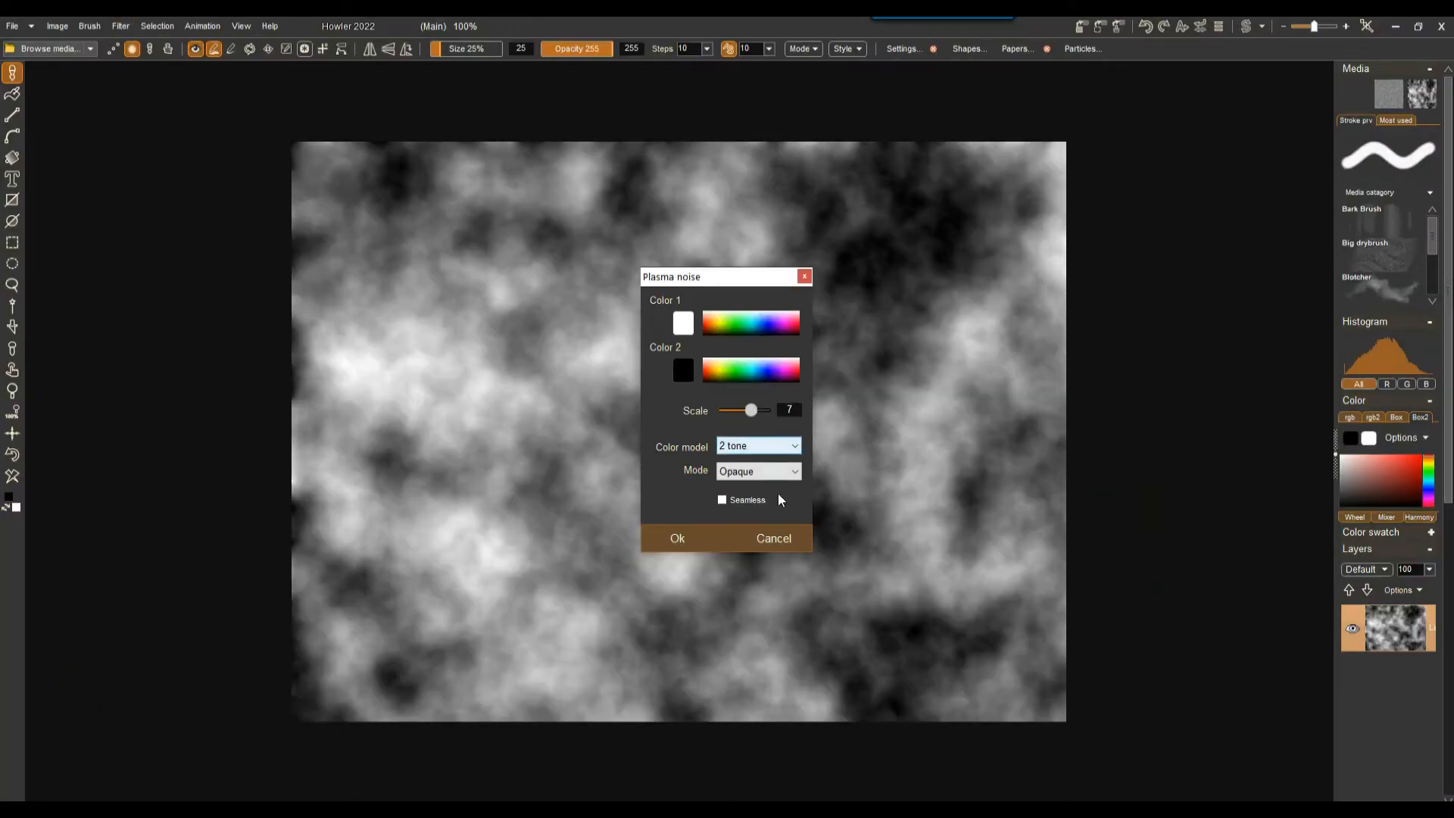
left_click(731, 501)
left_click(675, 536)
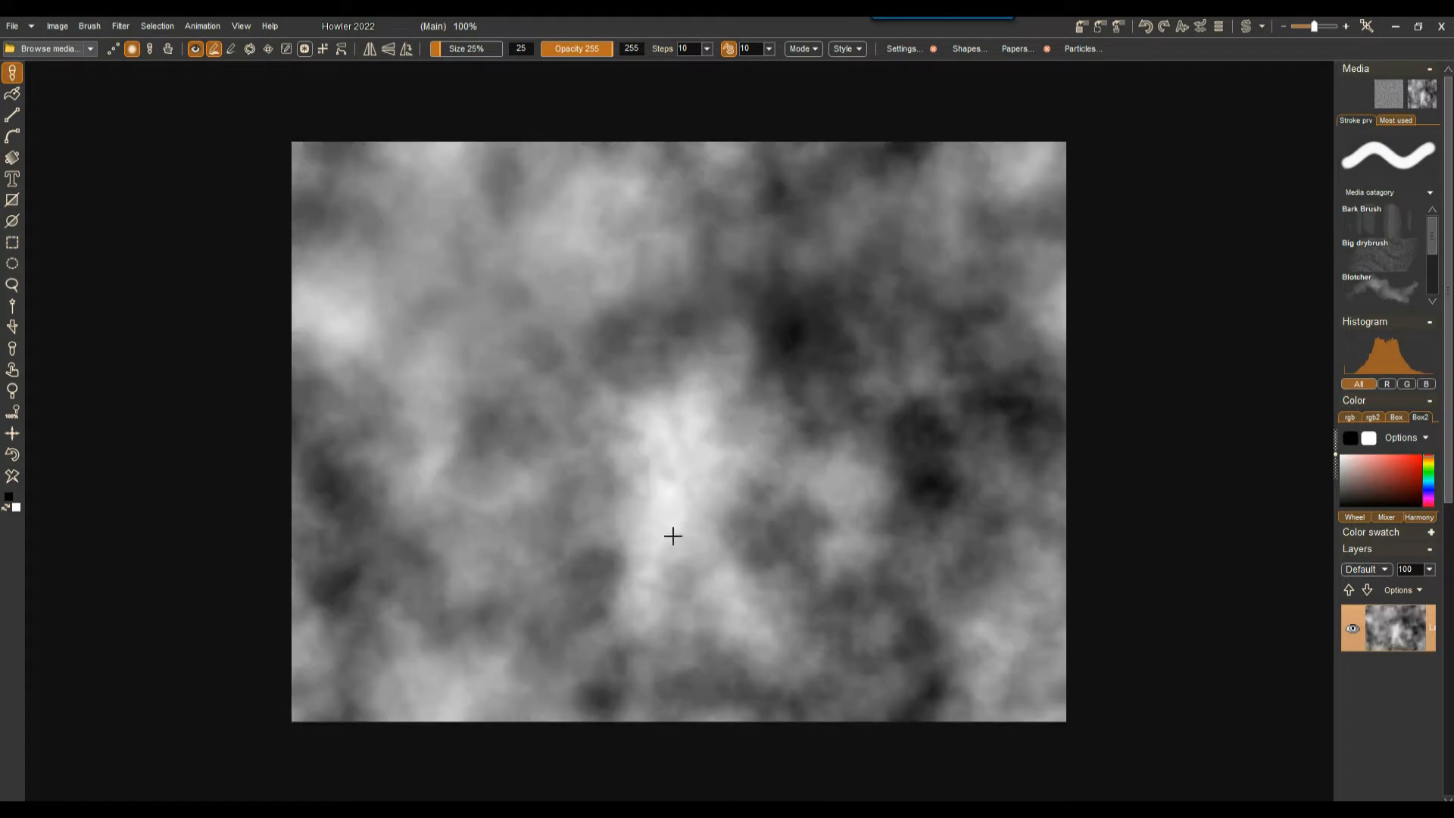
Step: Store the plasma clouds image and load the stored copy into the swap image
left_click(1083, 27)
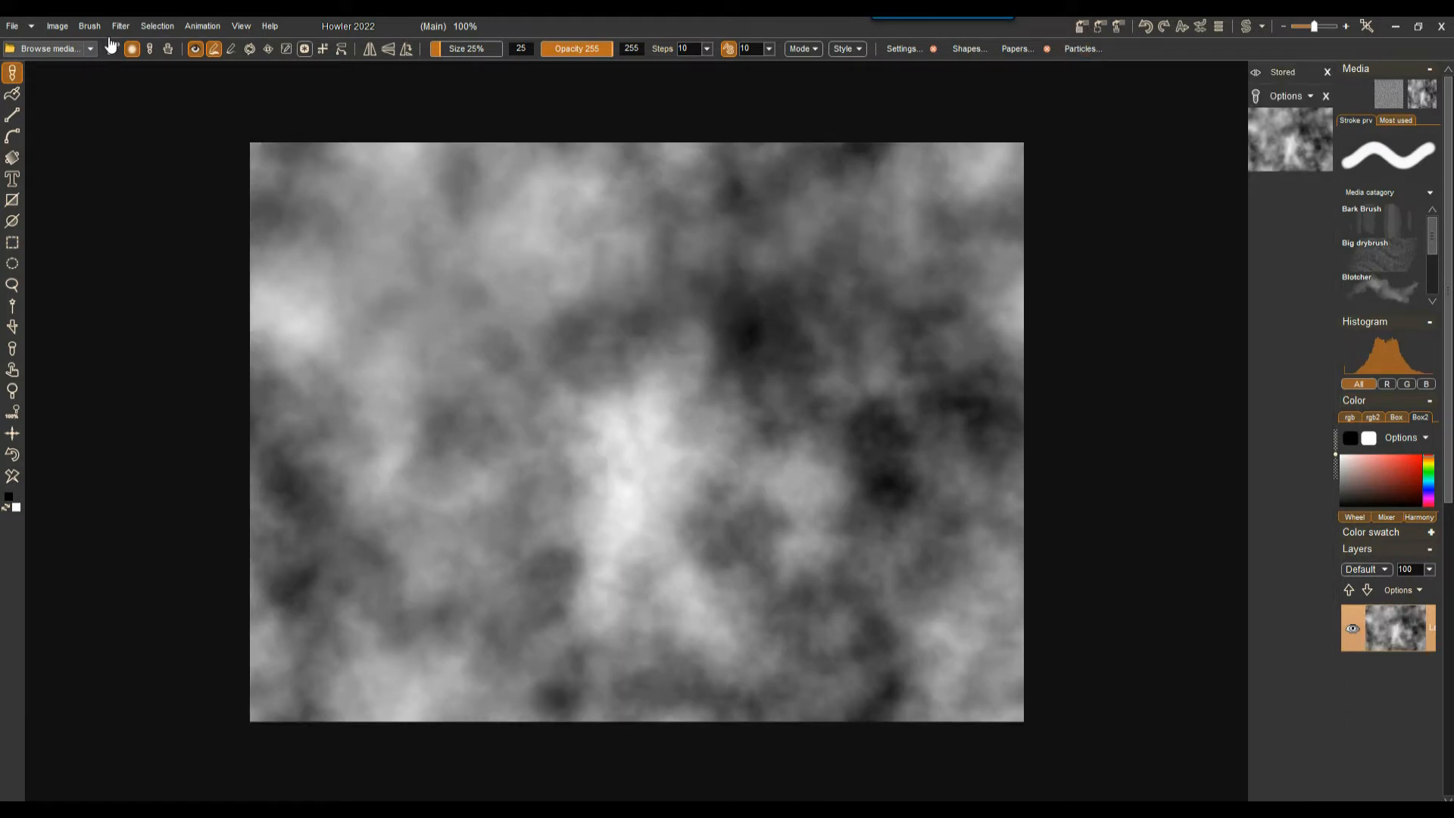
left_click(1246, 26)
left_click(1304, 139)
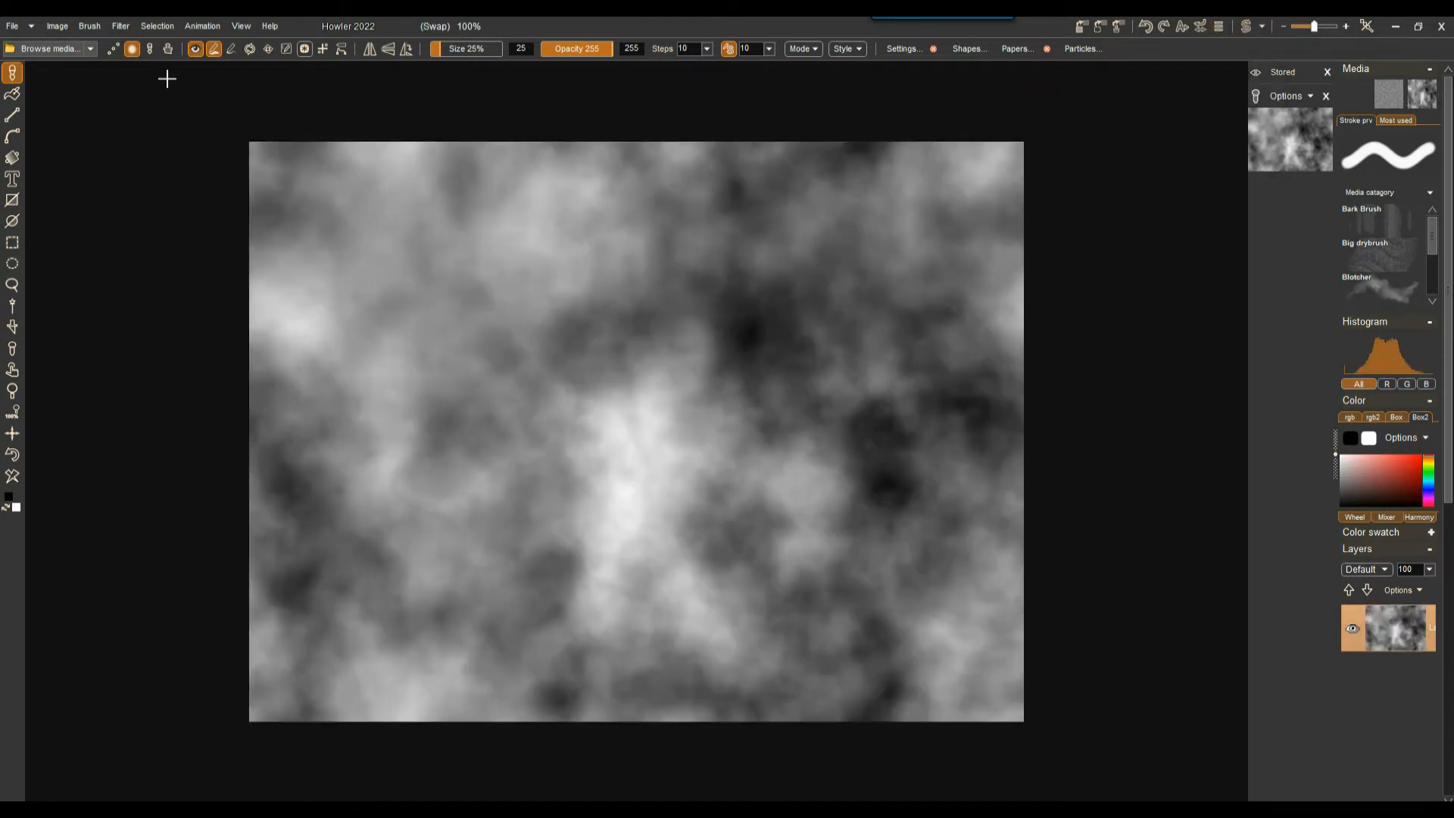
Step: Flip the swap image horizontally and store the mirrored clouds as a second stored image
left_click(121, 26)
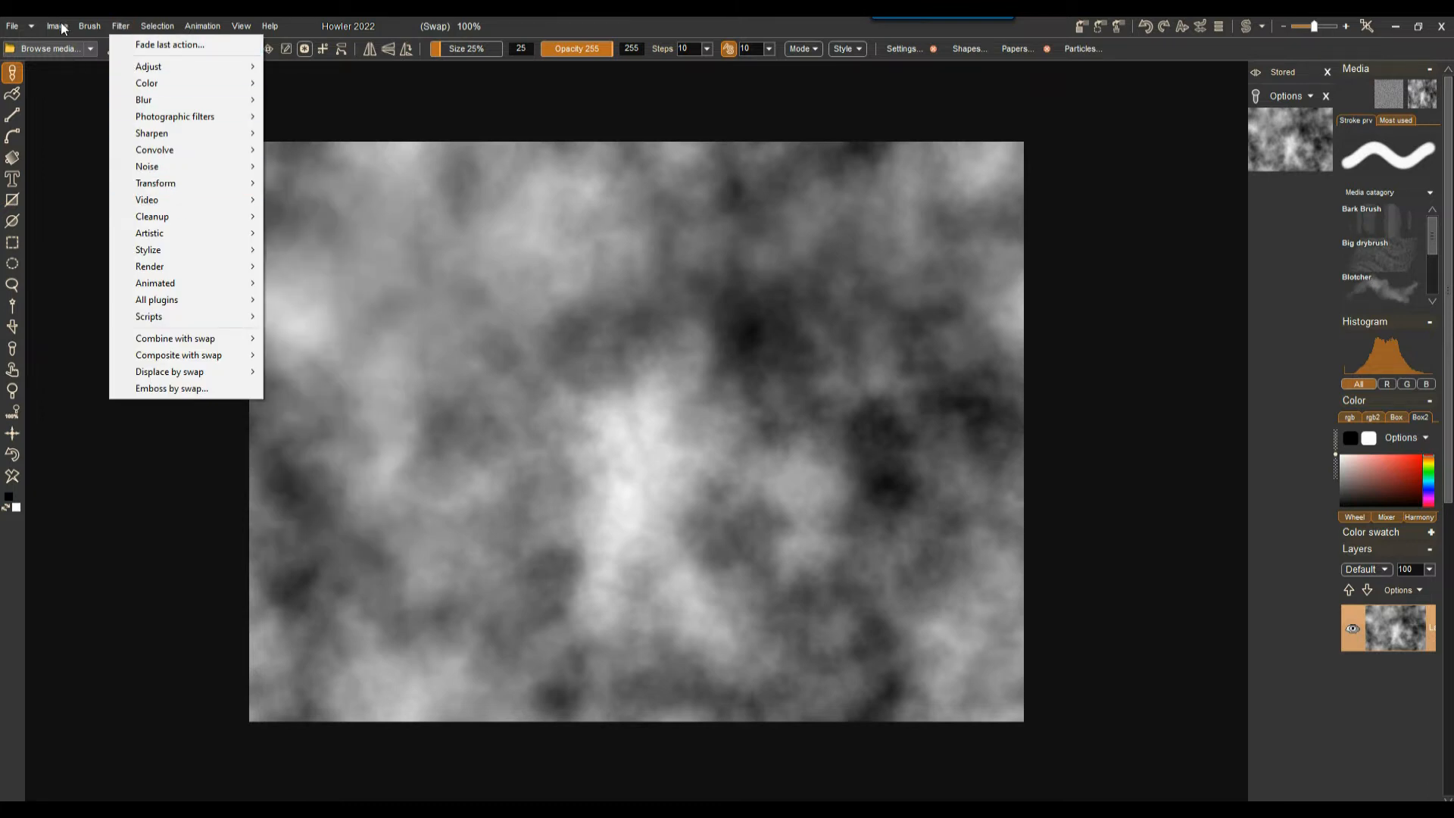
mouse_move(58, 26)
mouse_move(123, 273)
left_click(328, 280)
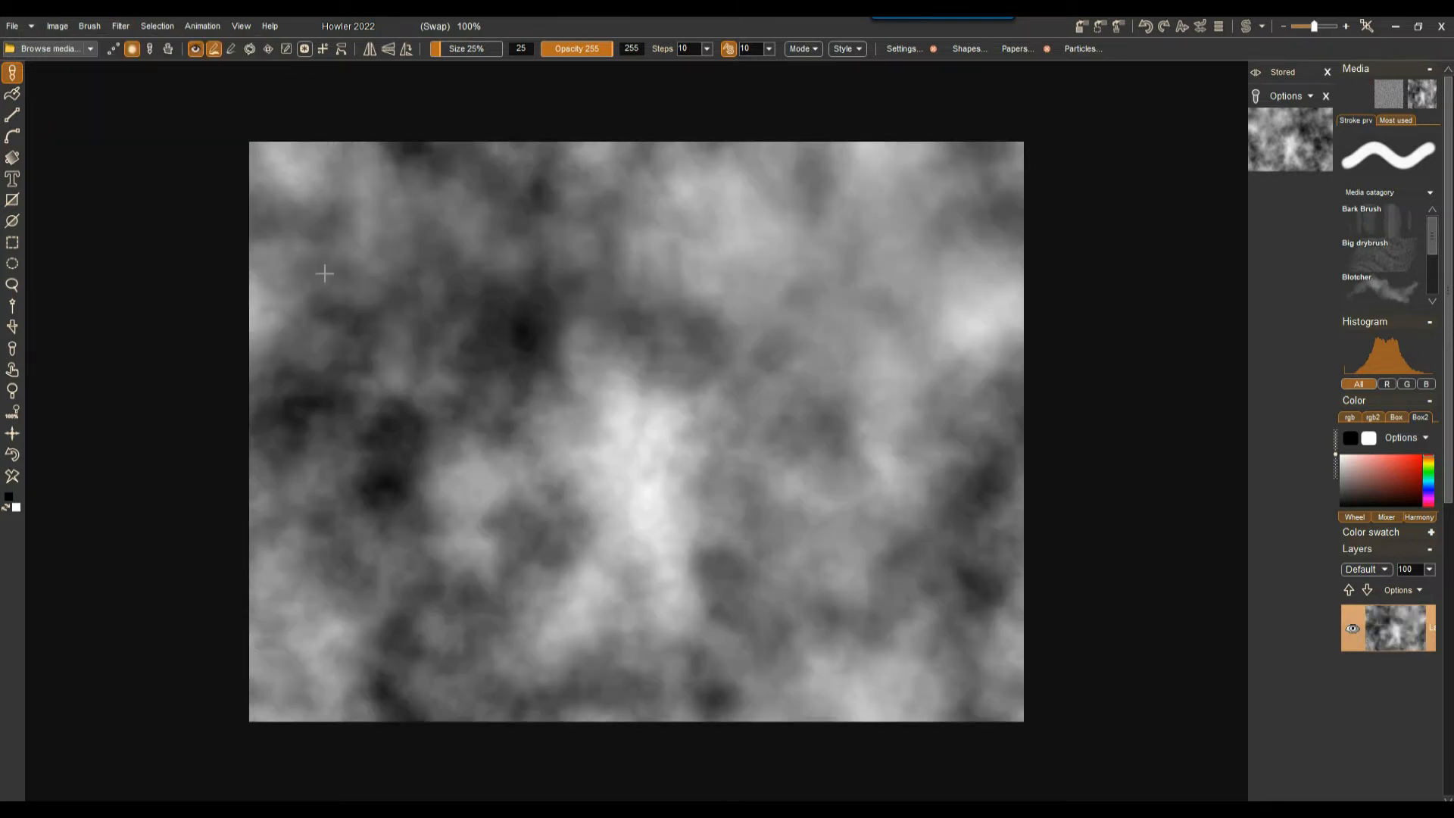
left_click(1082, 25)
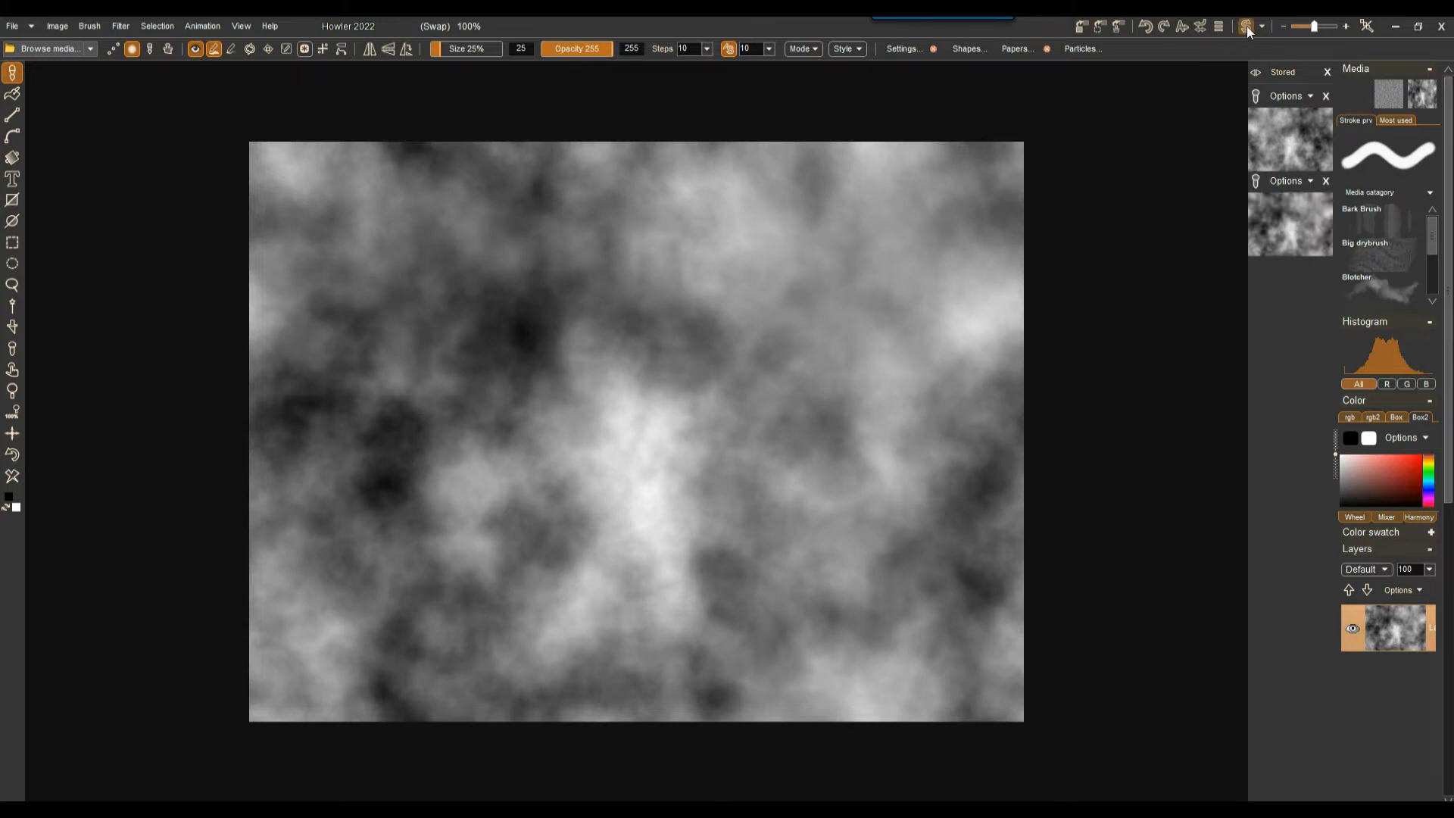
Step: Alternate between the swap and main images to compare the clouds, finishing on the main image
left_click(1247, 26)
left_click(1246, 25)
left_click(1247, 26)
left_click(1247, 26)
left_click(1247, 26)
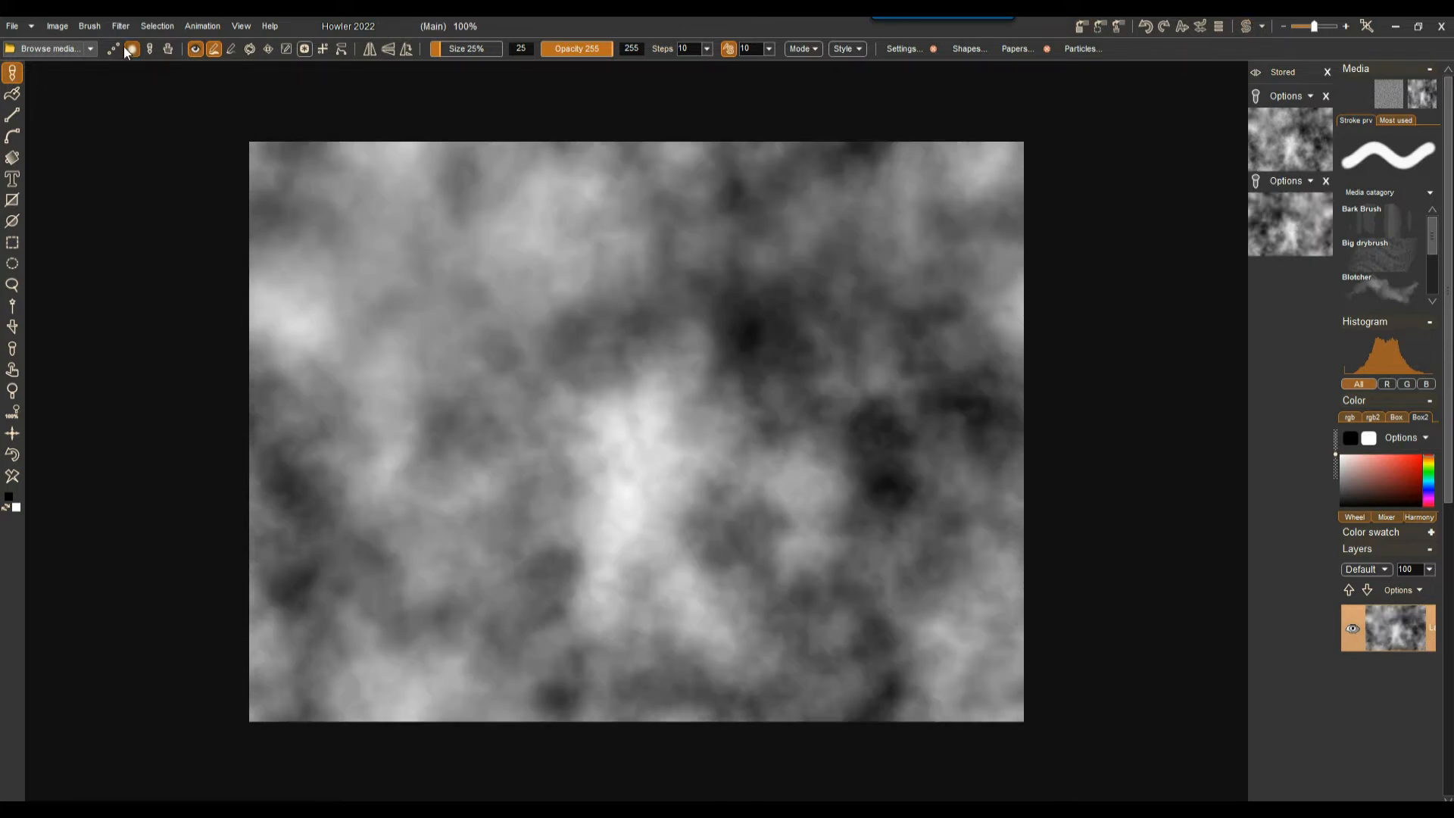
Step: Try the Displace by swap filter with a stronger displacement, input smoothing 7 and Tile border handling, without keeping it
left_click(123, 26)
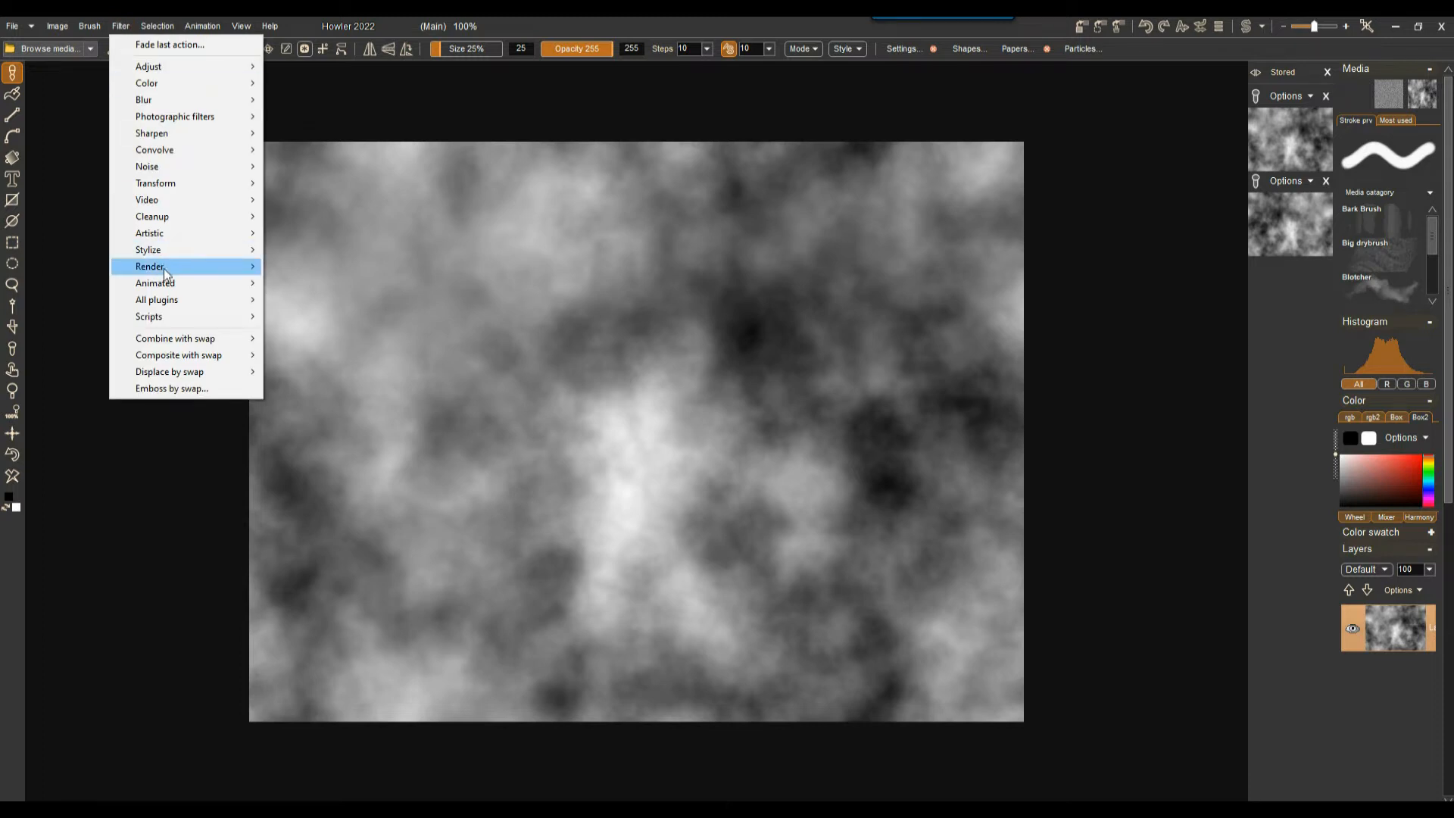
mouse_move(176, 373)
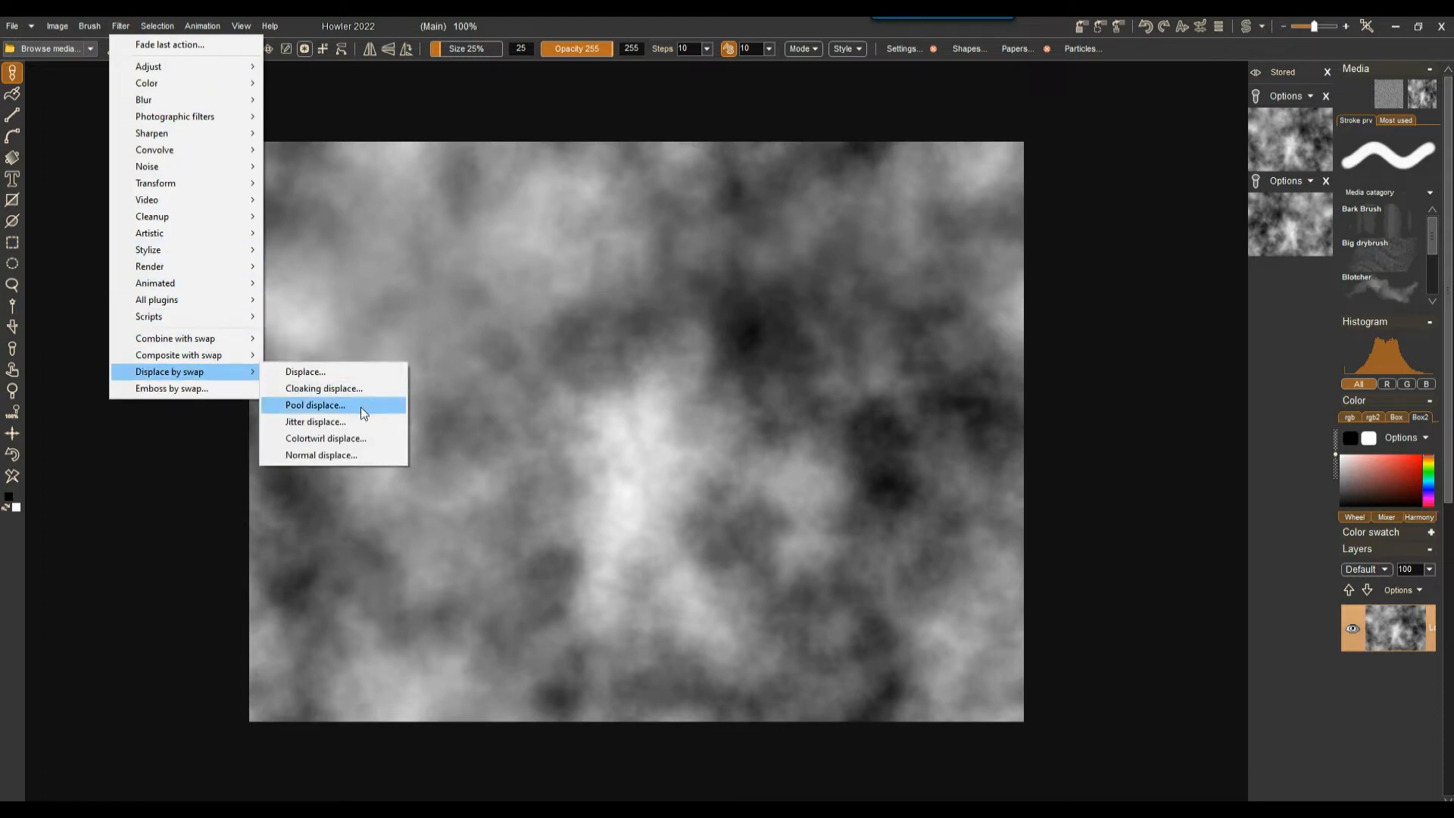
left_click(346, 372)
left_click_drag(725, 318, 987, 320)
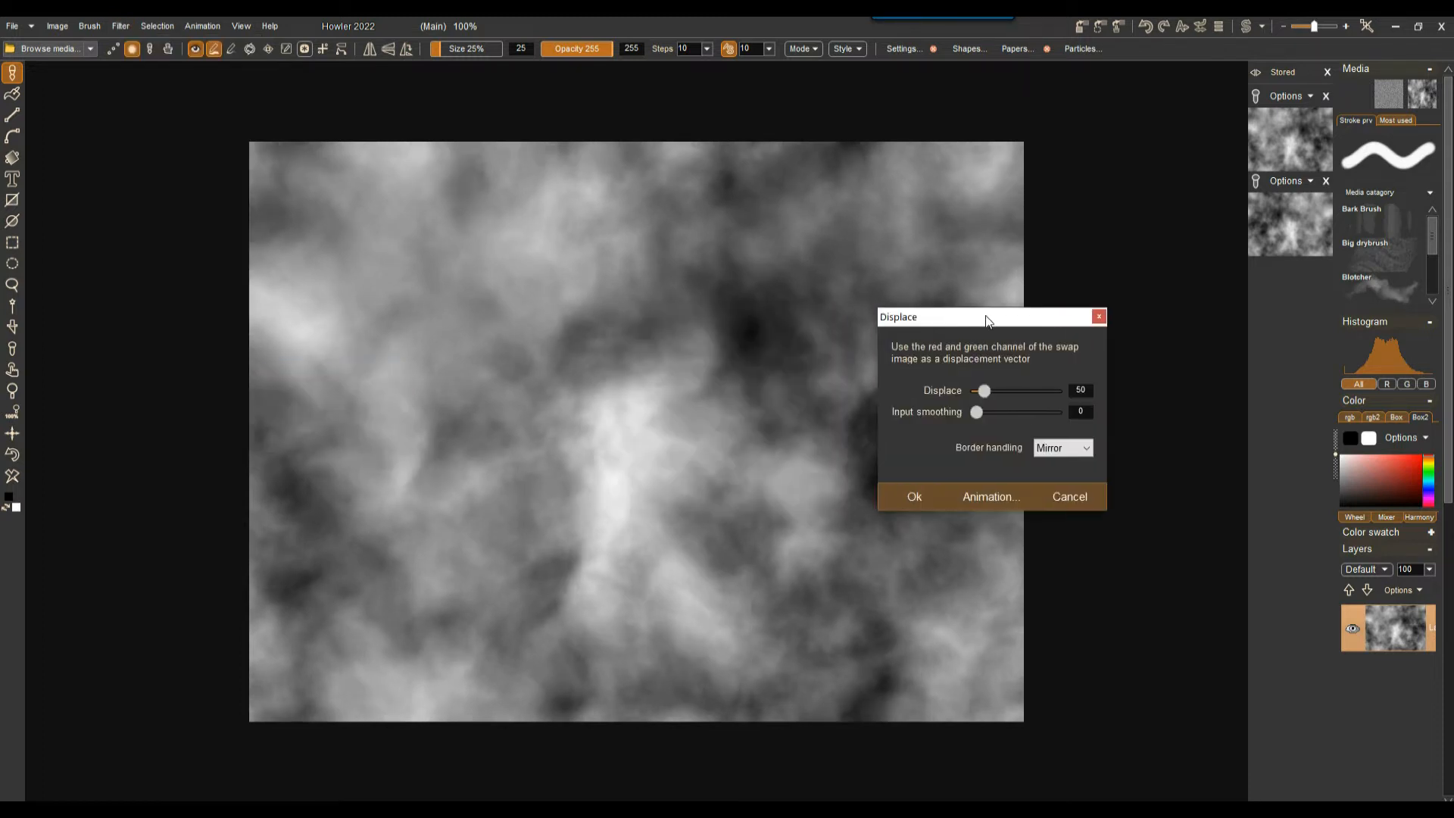
left_click_drag(985, 392, 1022, 390)
left_click(1063, 447)
left_click(1062, 465)
left_click(1063, 448)
left_click(1044, 475)
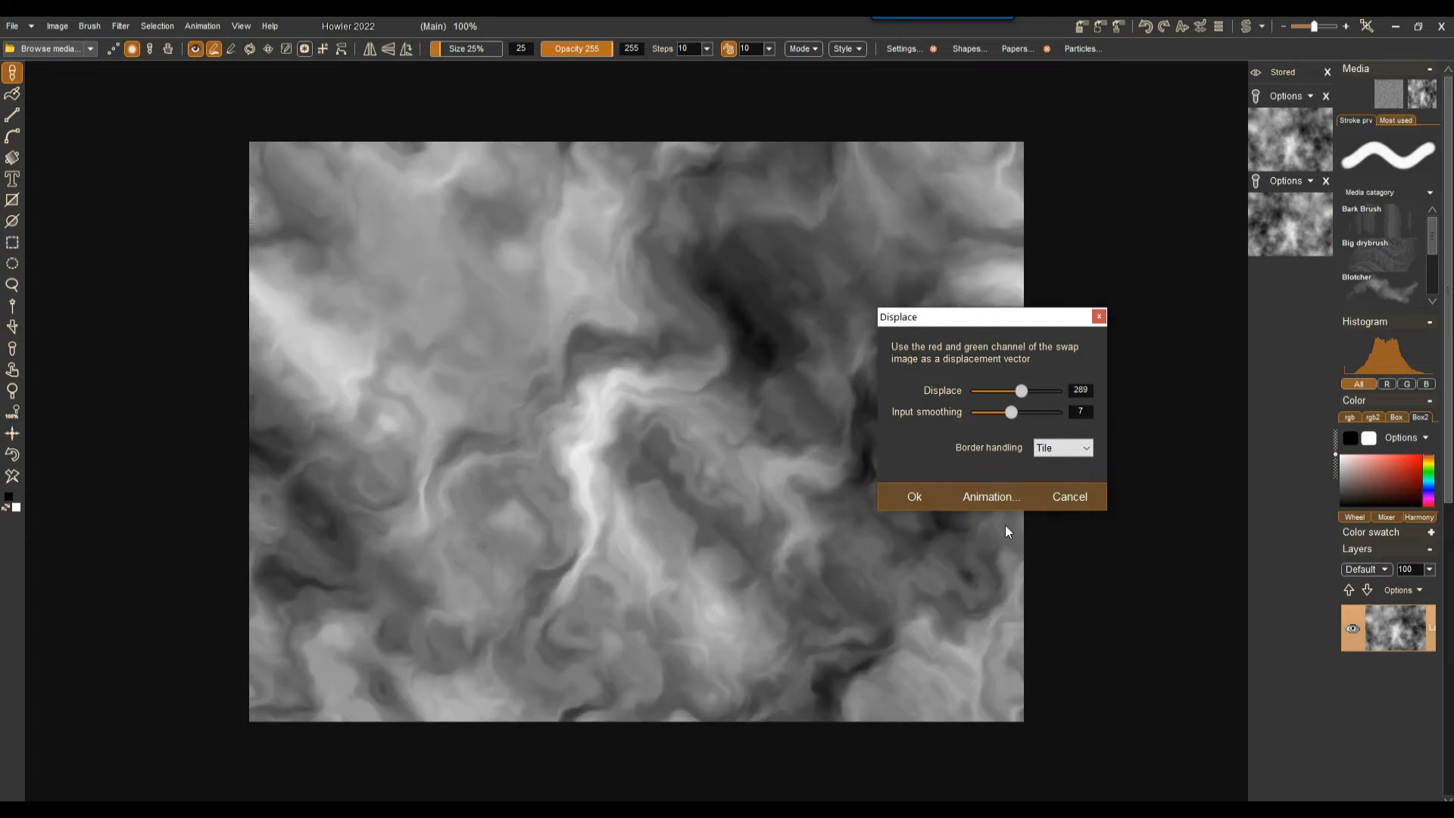
left_click(1083, 496)
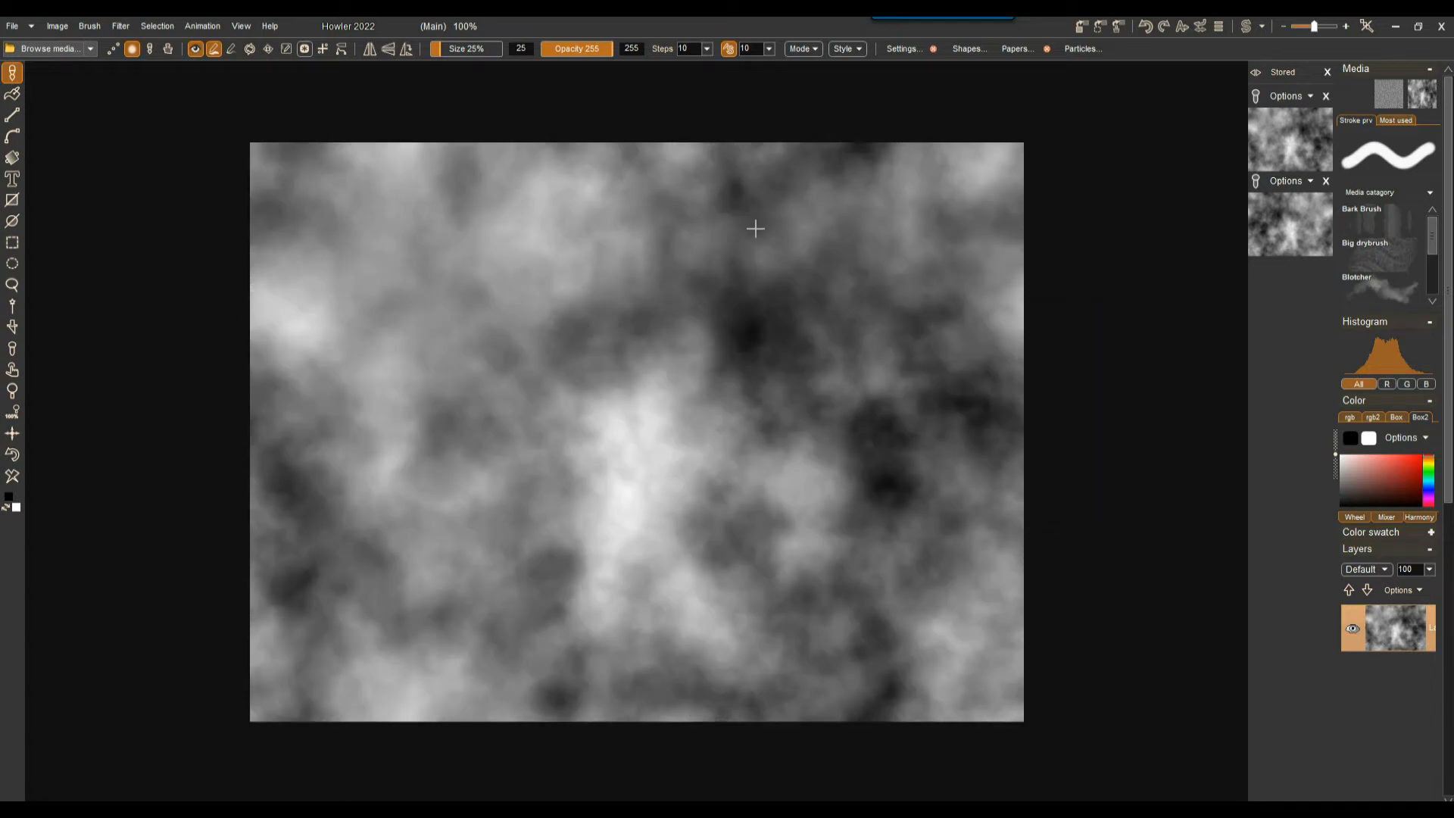
Step: Create a 123-frame animation at 24 fps initialized by copying the current frame
left_click(211, 27)
left_click(271, 44)
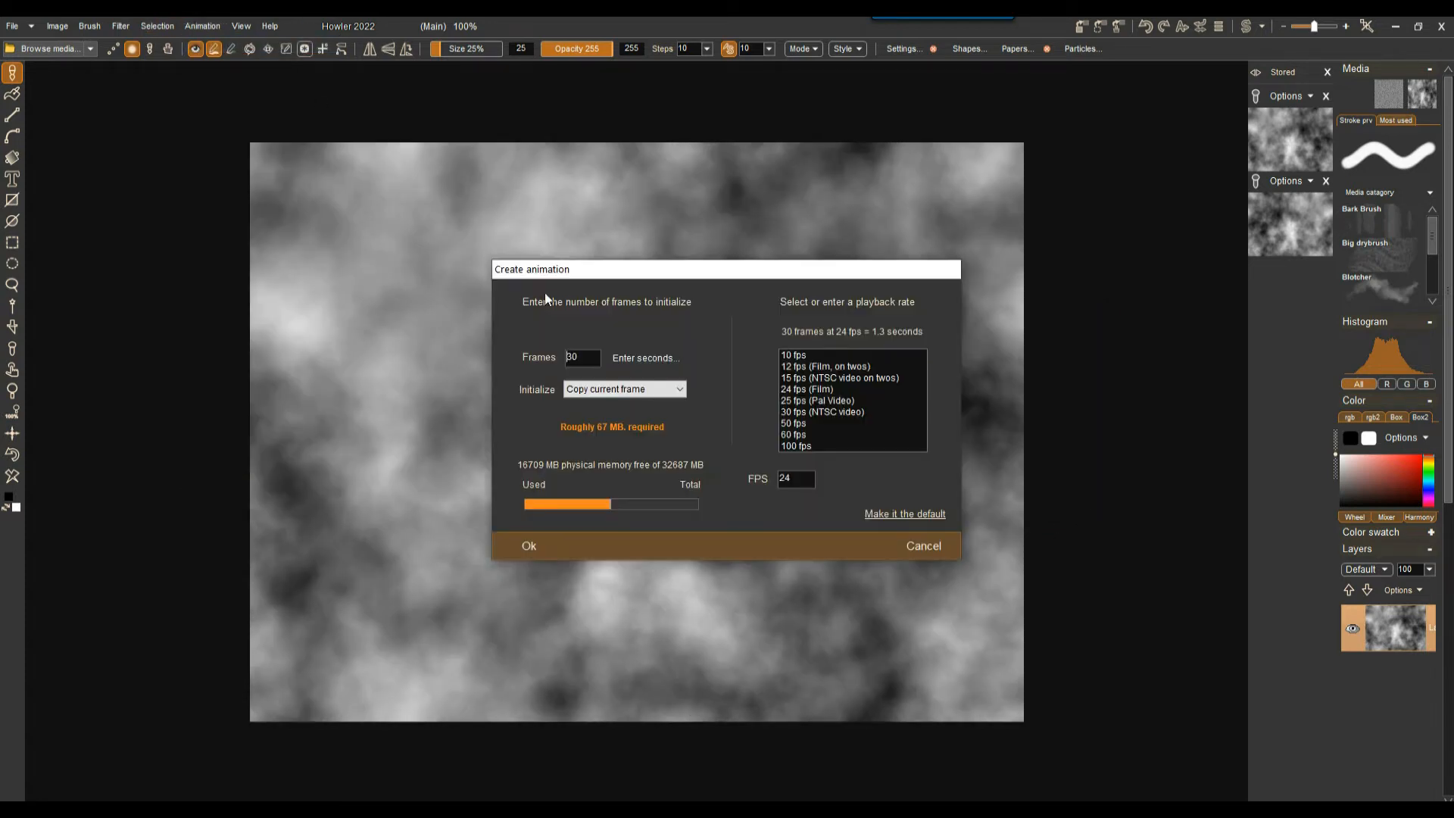
double_click(586, 363)
type("123")
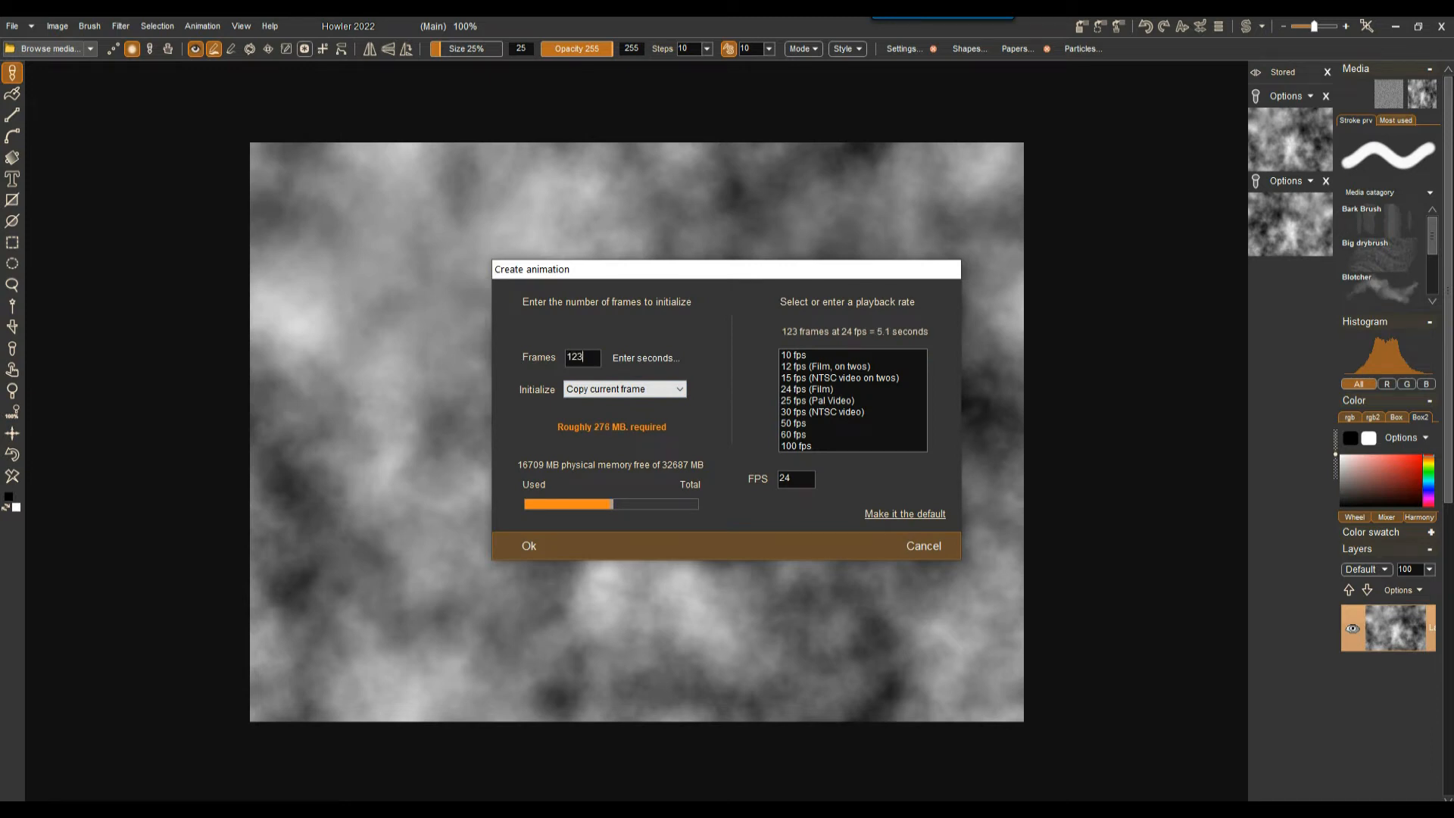
left_click(523, 550)
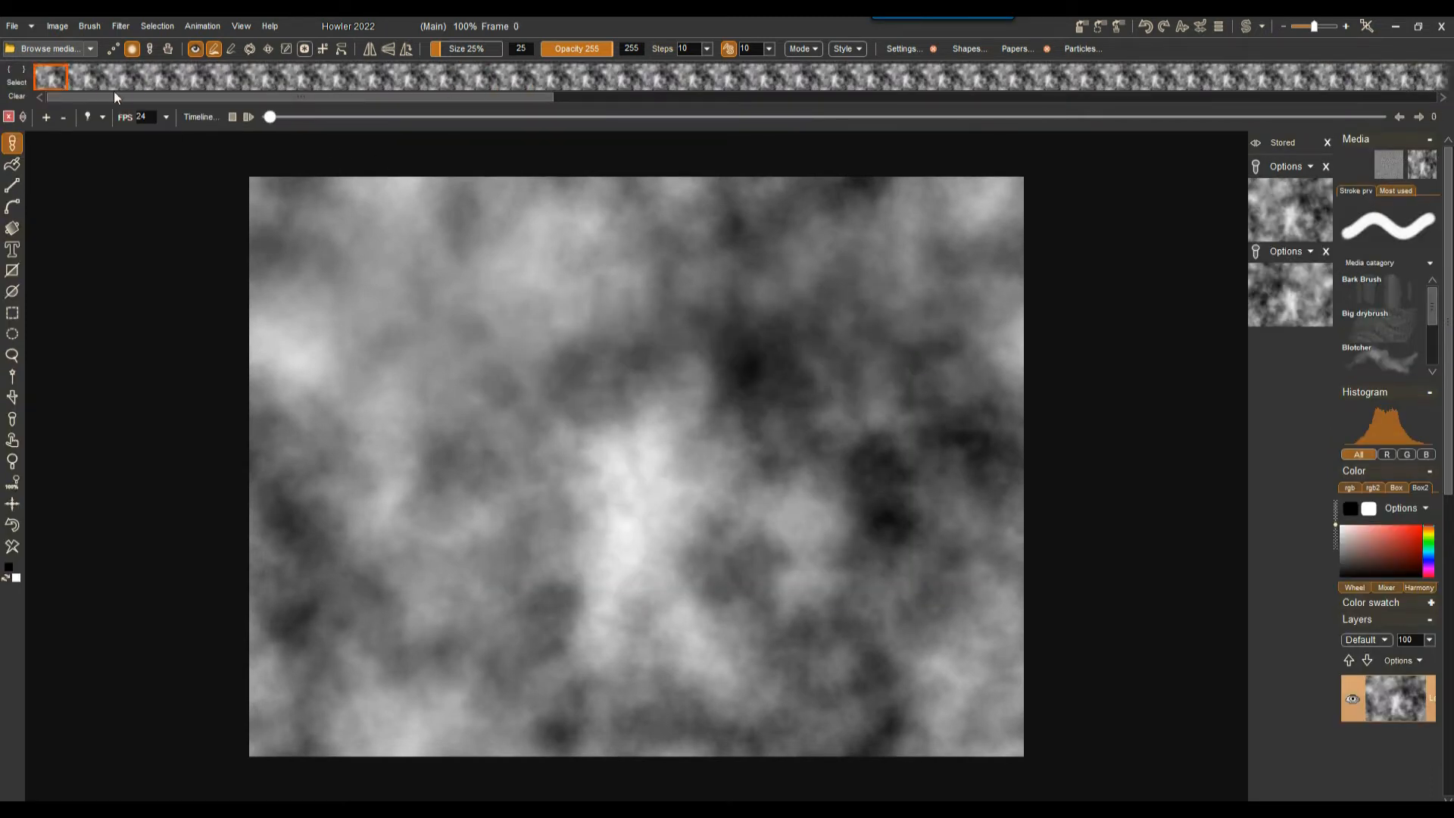
Step: Open the timeline editor beside the image and load the Displace filter with Max displace at 0
left_click(203, 121)
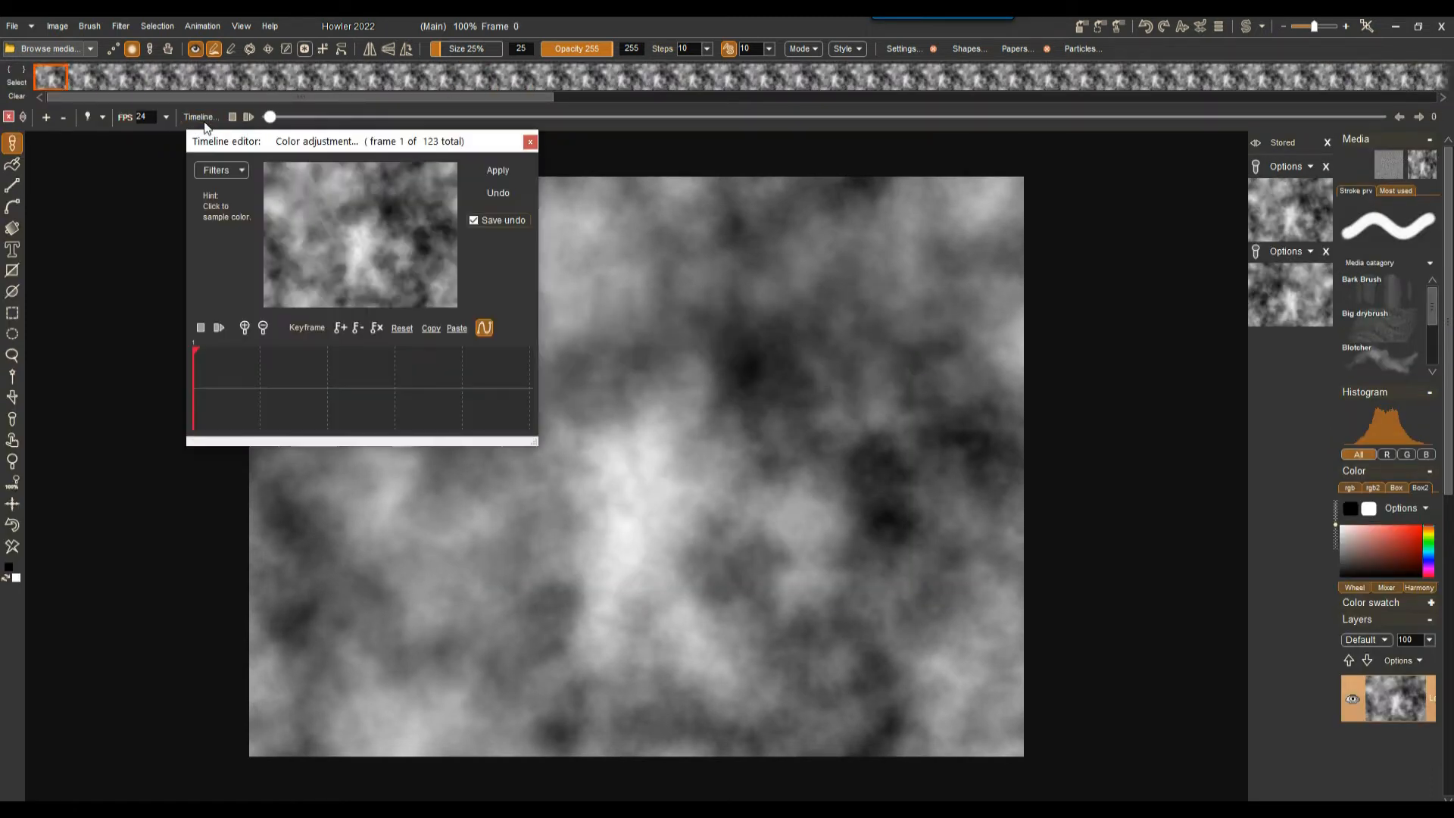
left_click_drag(292, 139, 163, 168)
left_click(91, 198)
left_click_drag(297, 217, 296, 417)
left_click(107, 325)
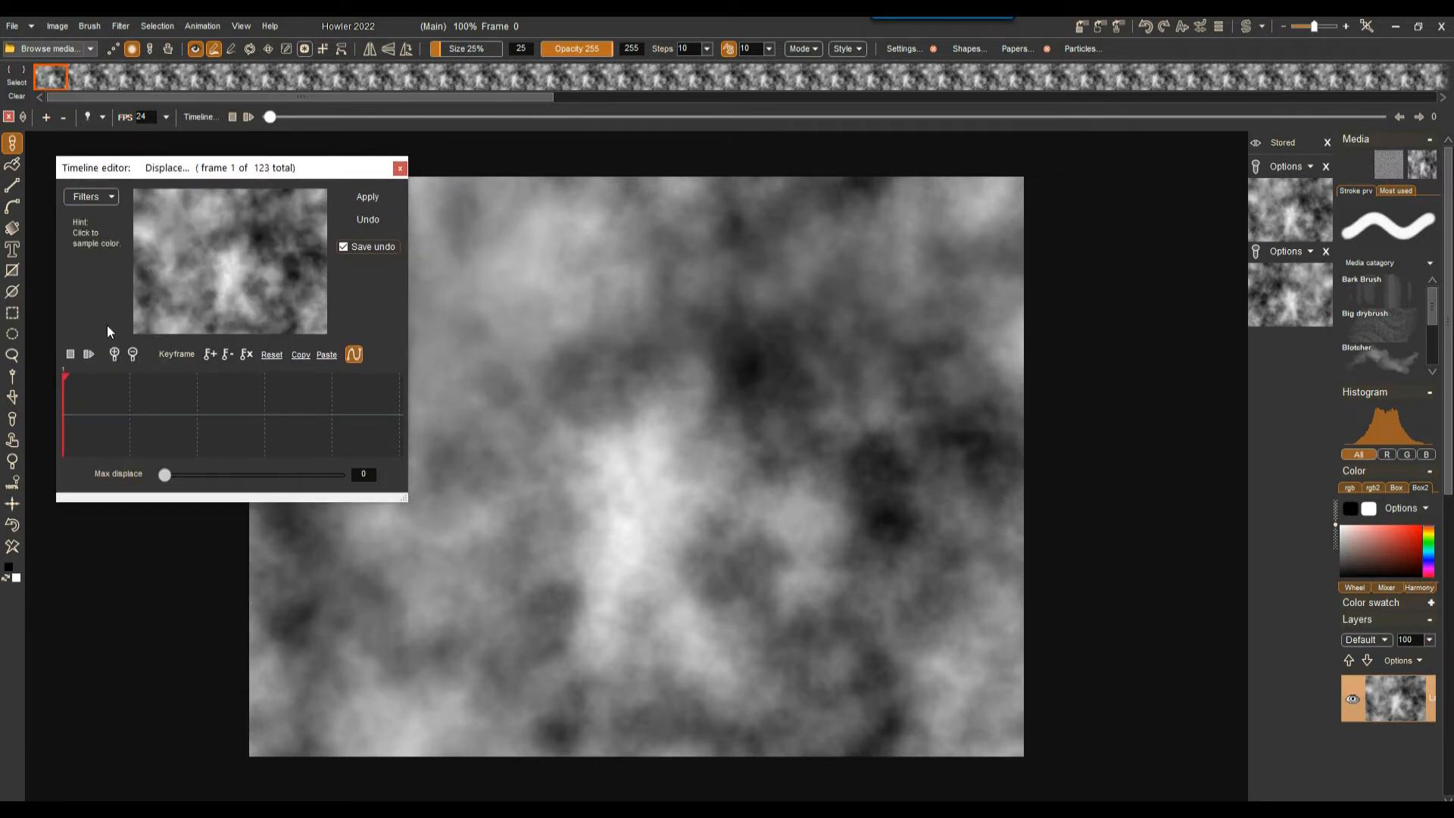
mouse_move(162, 474)
left_mouse_down()
mouse_move(384, 479)
mouse_move(148, 461)
left_mouse_up()
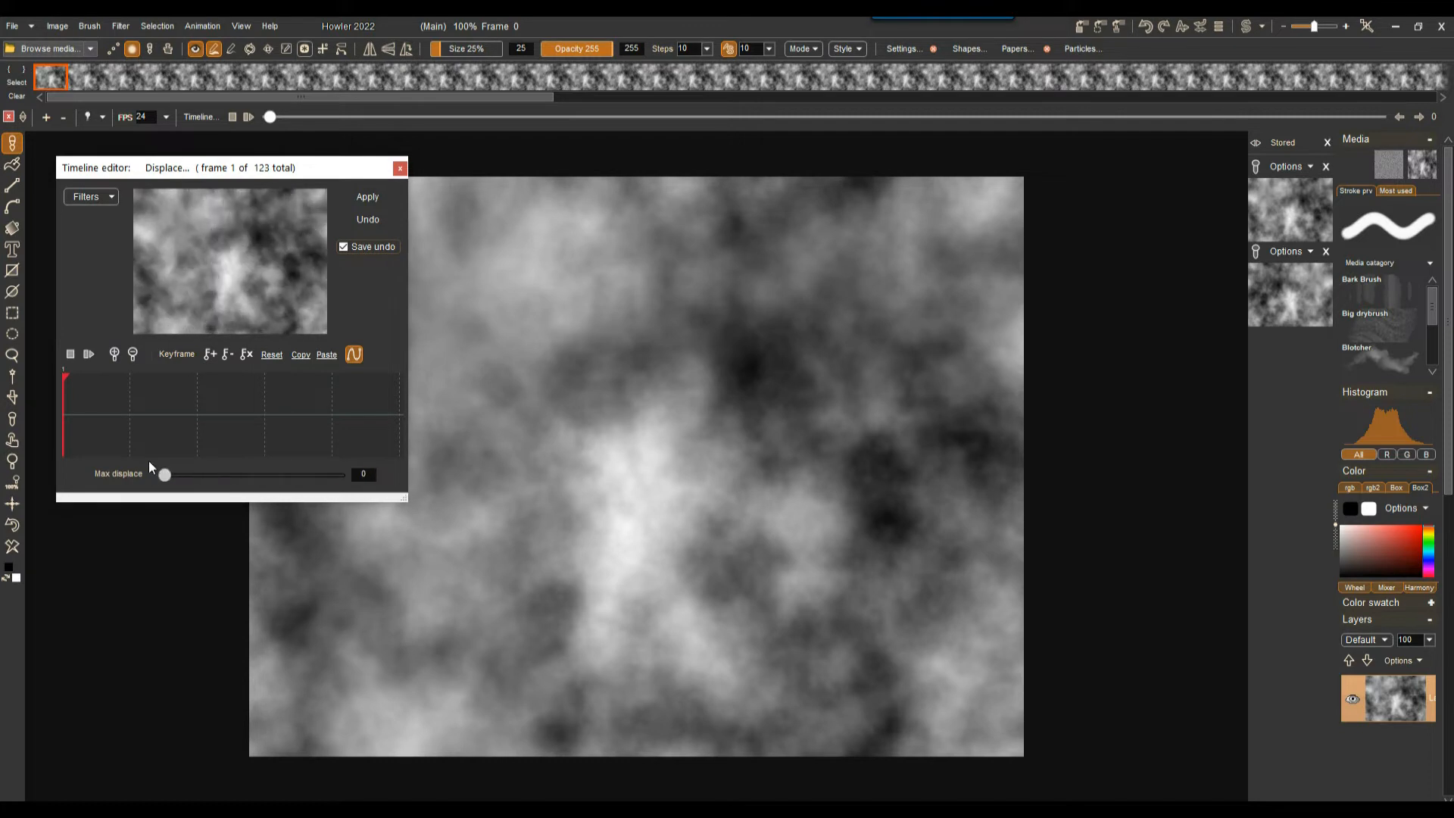
Step: Keyframe Max displace from 0 at the first frame to 255 at frame 123 with linear interpolation
left_click(210, 356)
left_click_drag(72, 395, 413, 411)
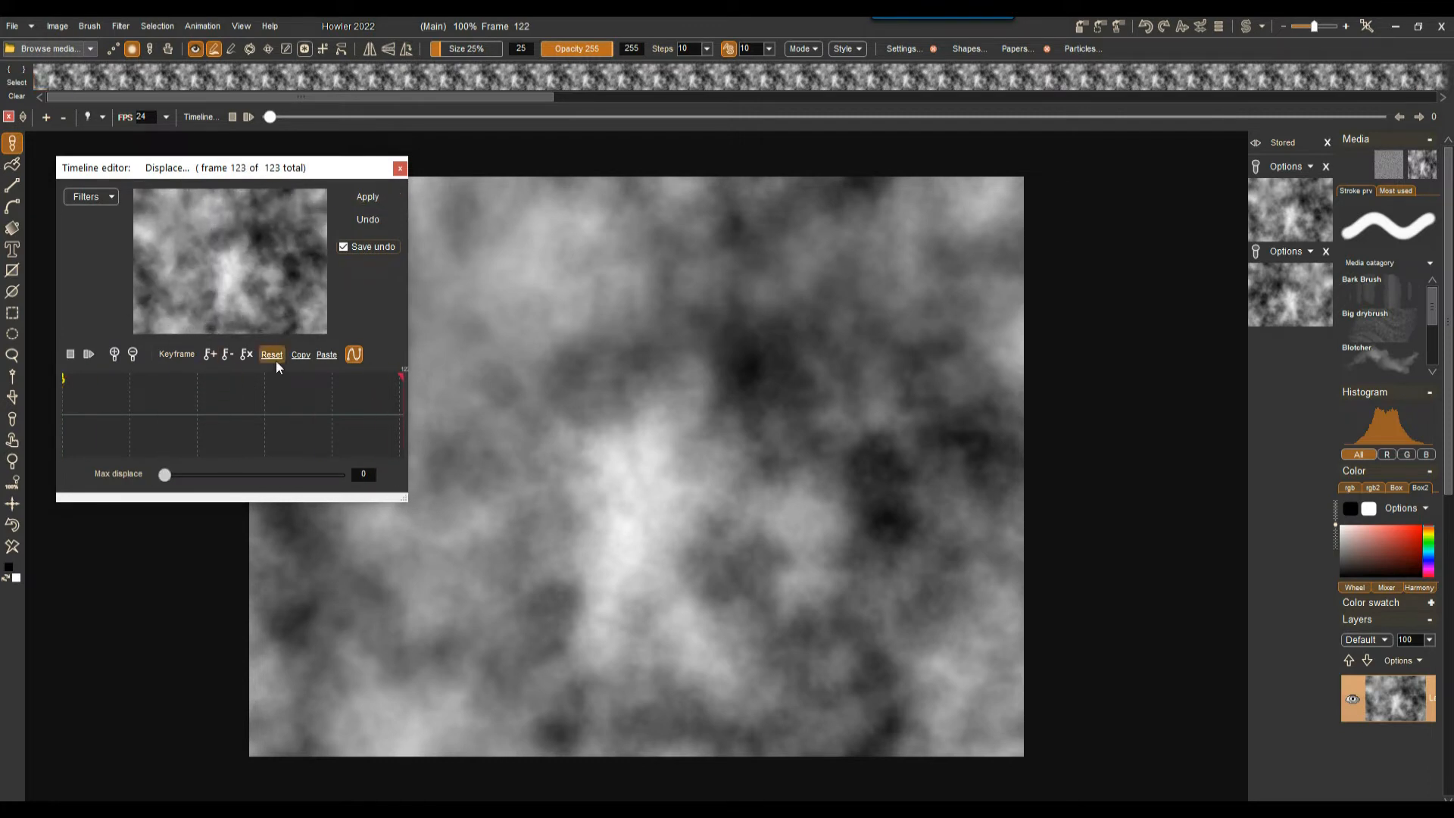
left_click_drag(165, 475, 360, 478)
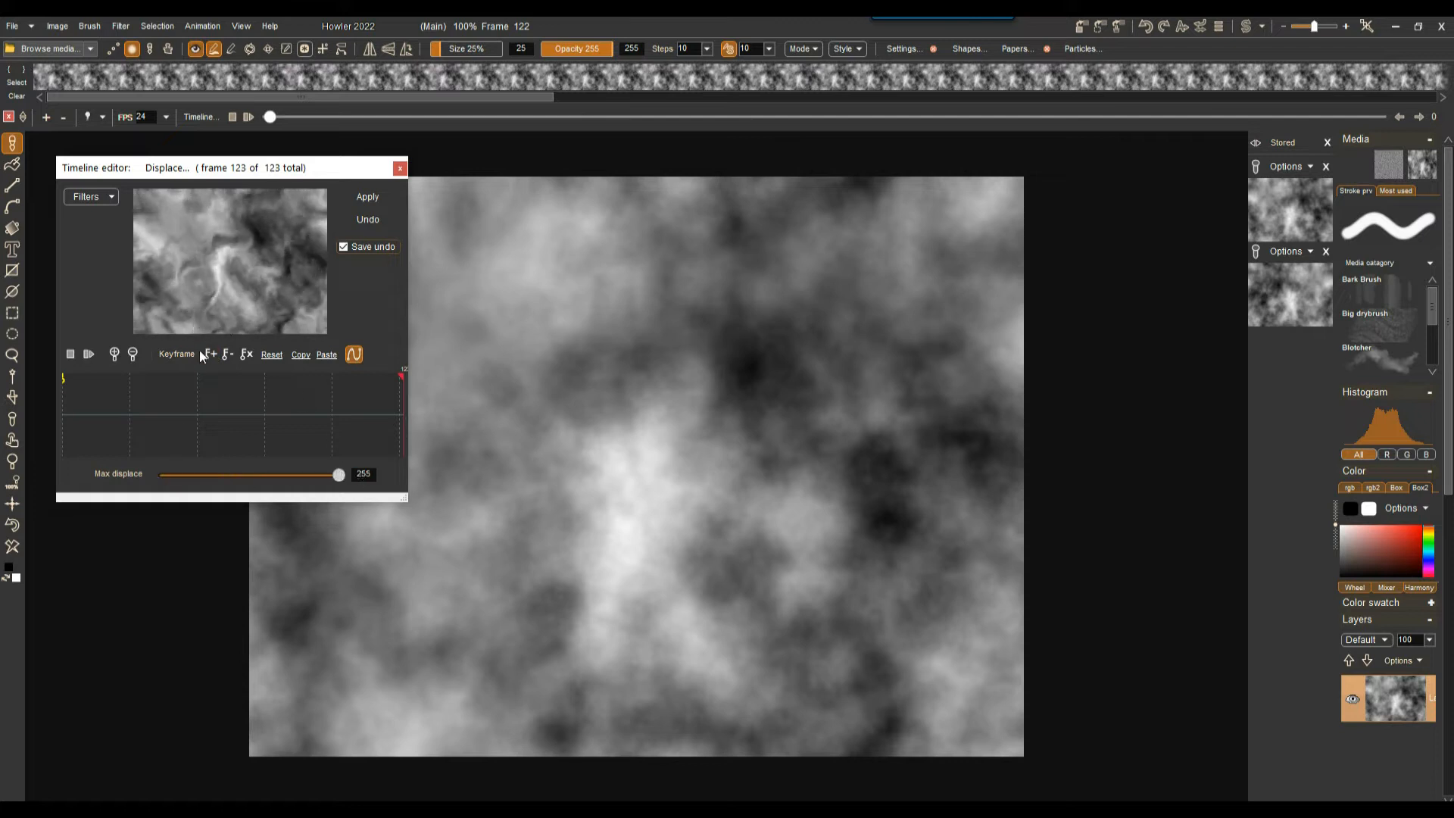
left_click_drag(207, 443, 149, 425)
Step: Try the keyframed Displace filter on the whole animation, play it back, and undo it
left_click(368, 197)
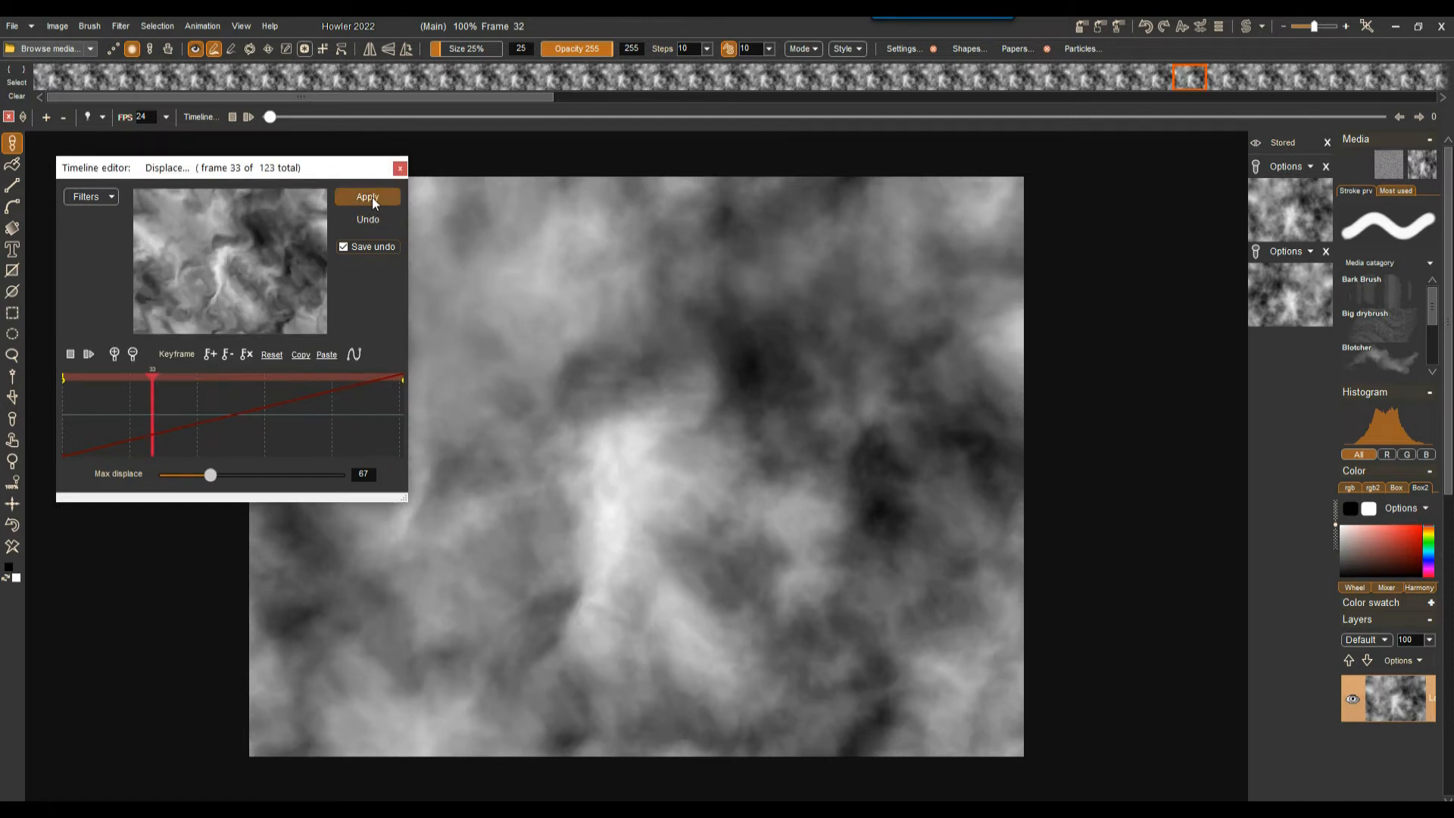
left_click(88, 354)
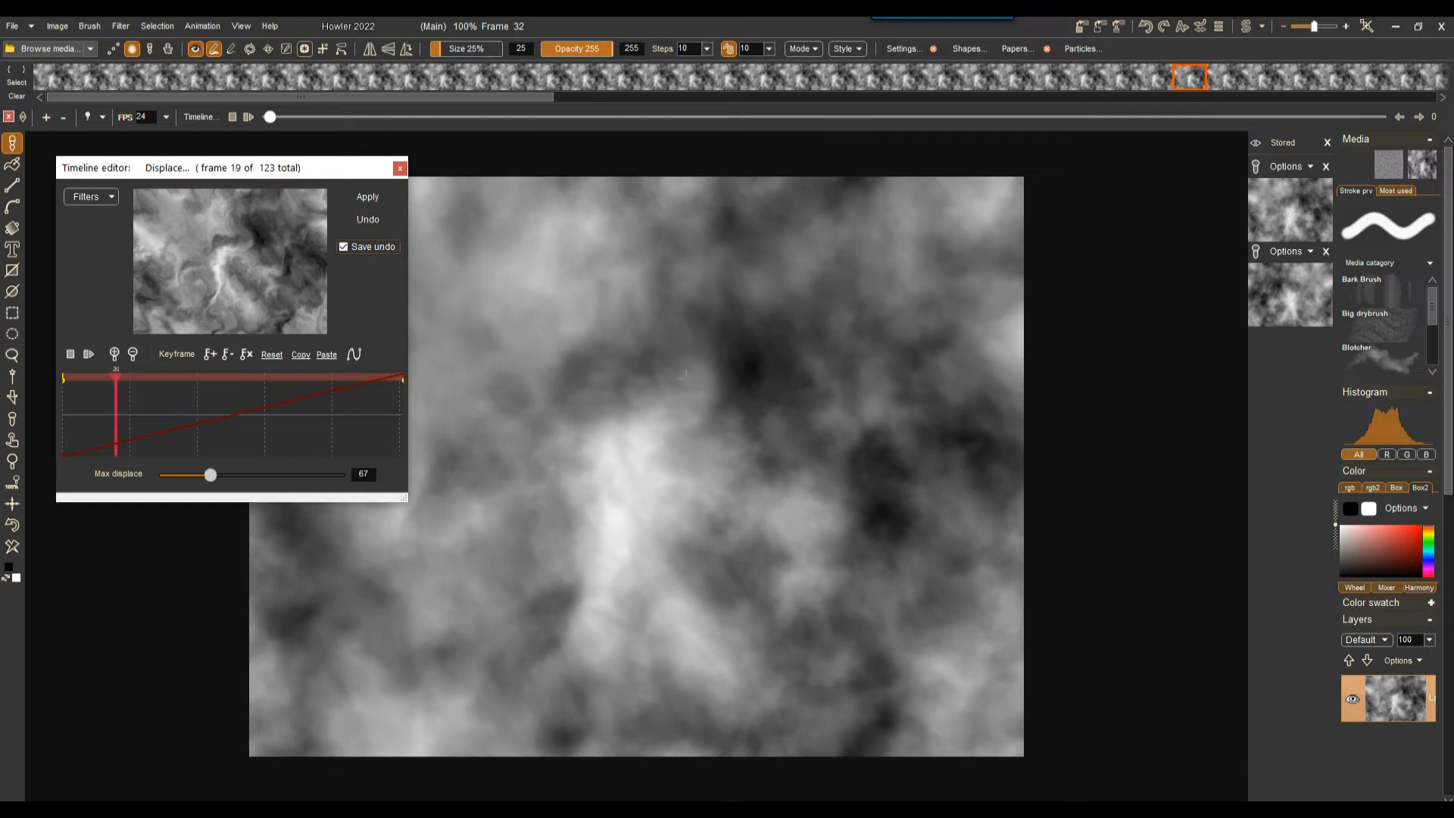
left_click_drag(609, 467, 796, 462)
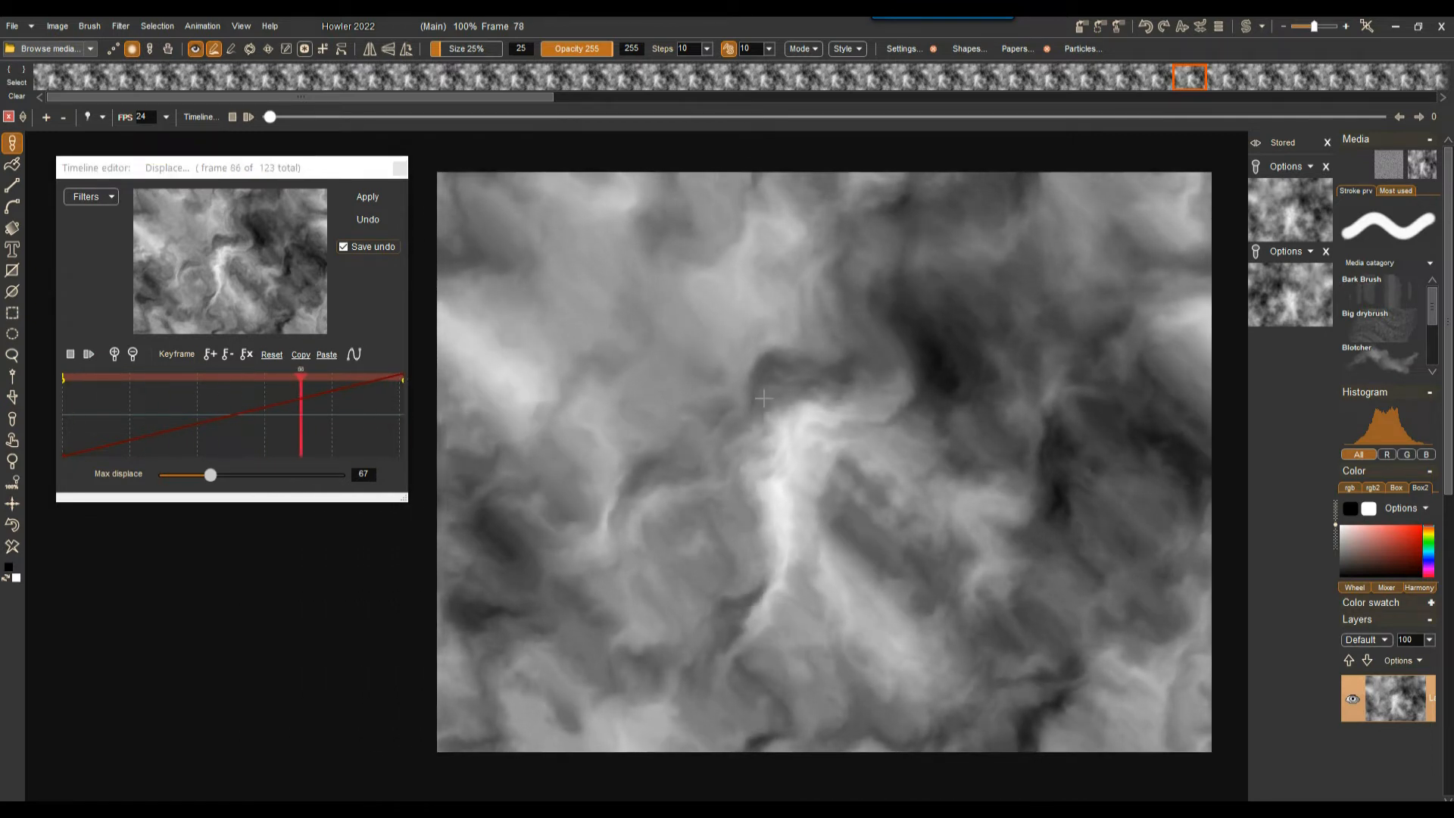
left_click(360, 219)
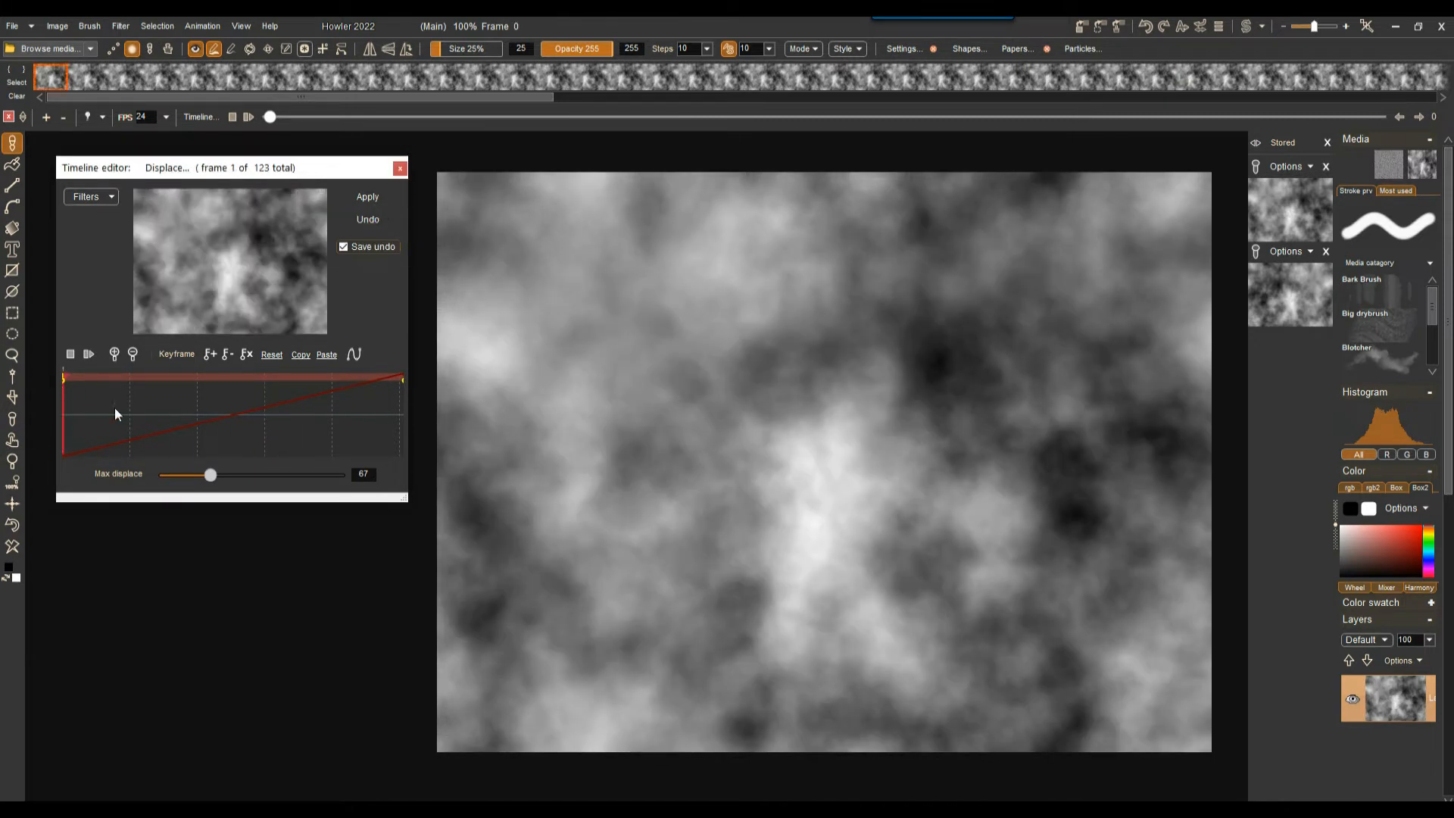
Step: Switch the timeline editor to the Transform filter, enable Tiled, and keep Translate x at 0 and Scale at 100
left_click(97, 197)
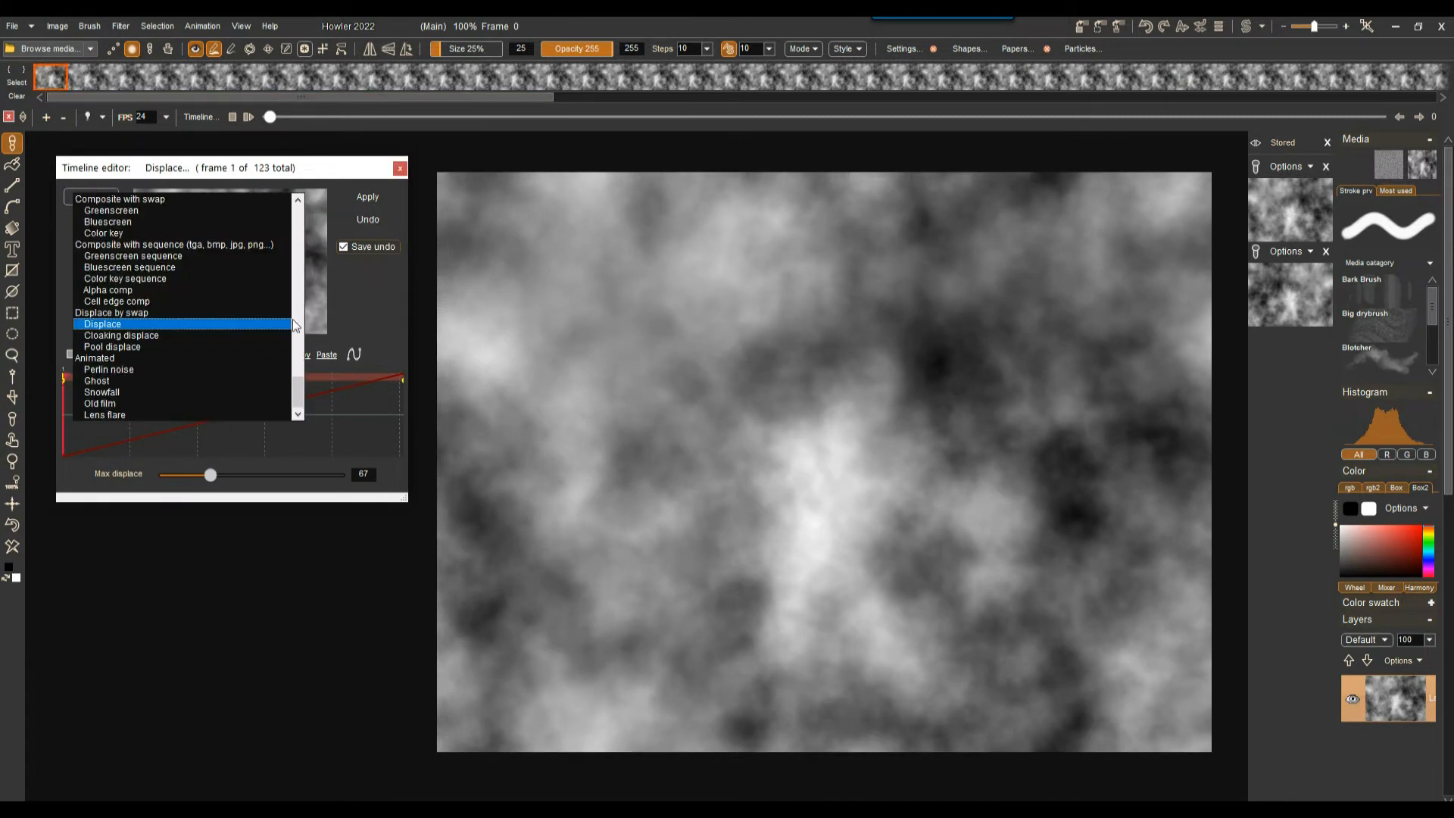
scroll(299, 356, "up", 6)
scroll(299, 356, "up", 10)
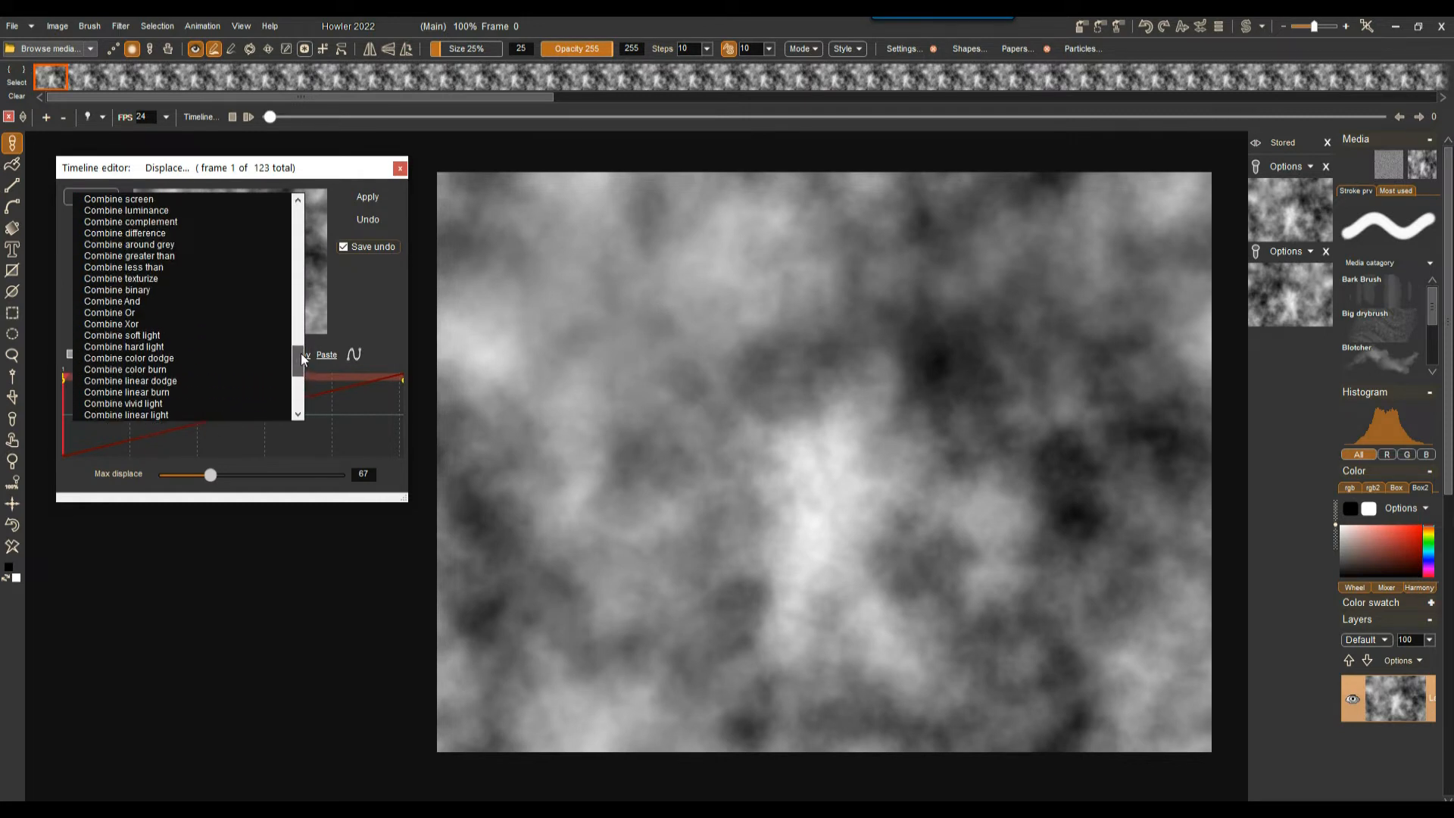
scroll(310, 302, "down", 3)
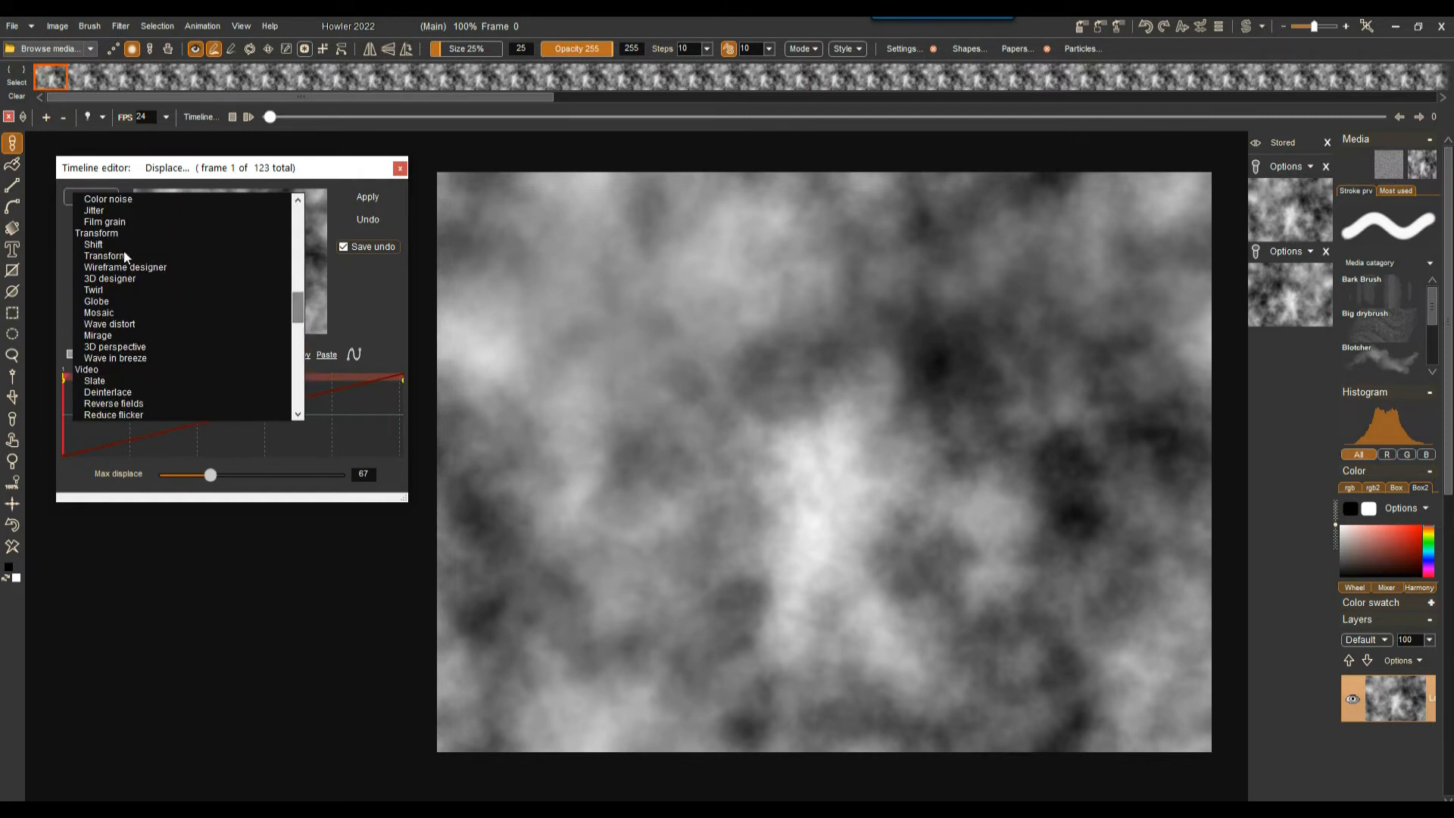
left_click(105, 257)
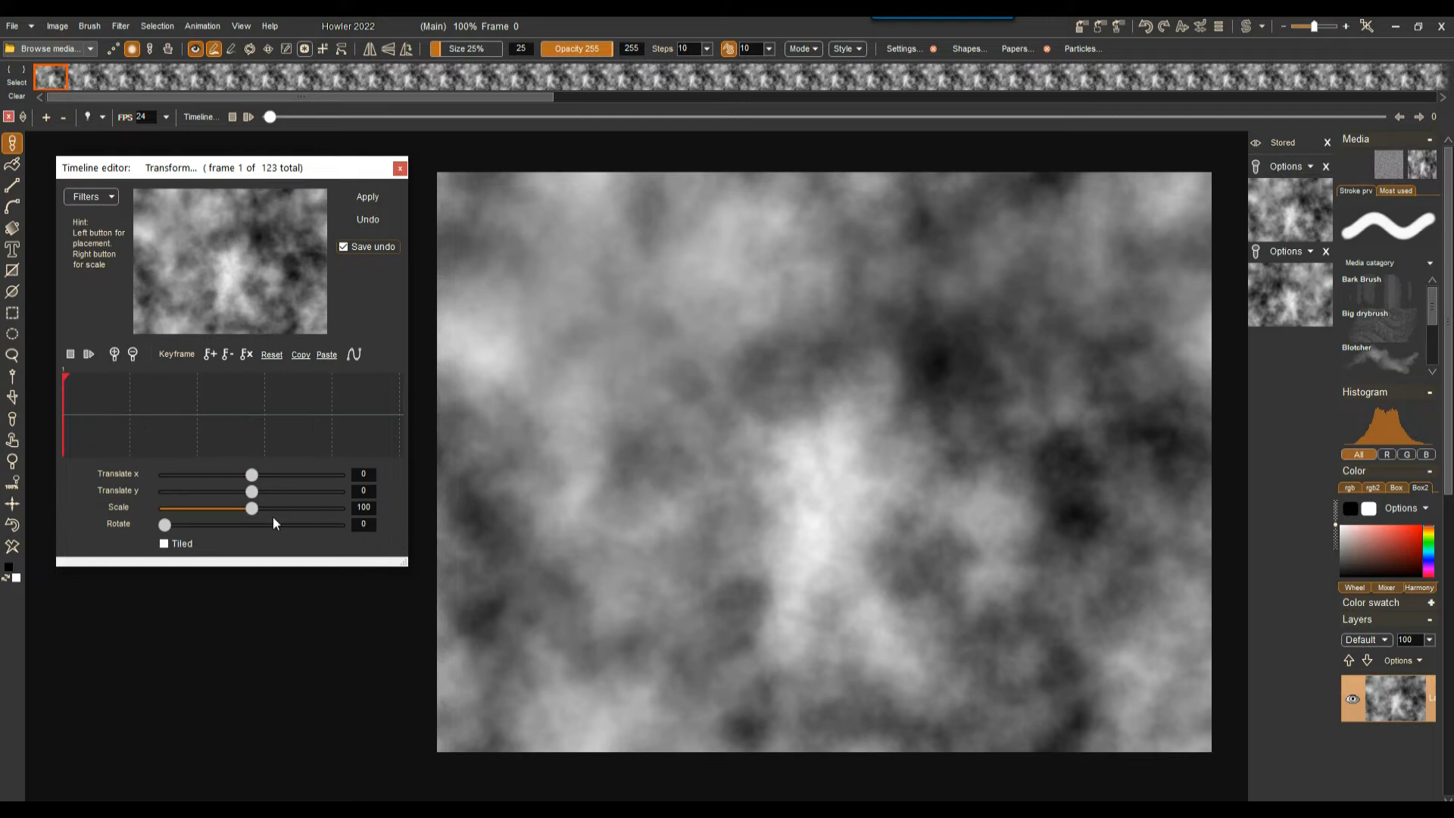
left_click_drag(255, 481, 264, 520)
left_click_drag(371, 472, 329, 480)
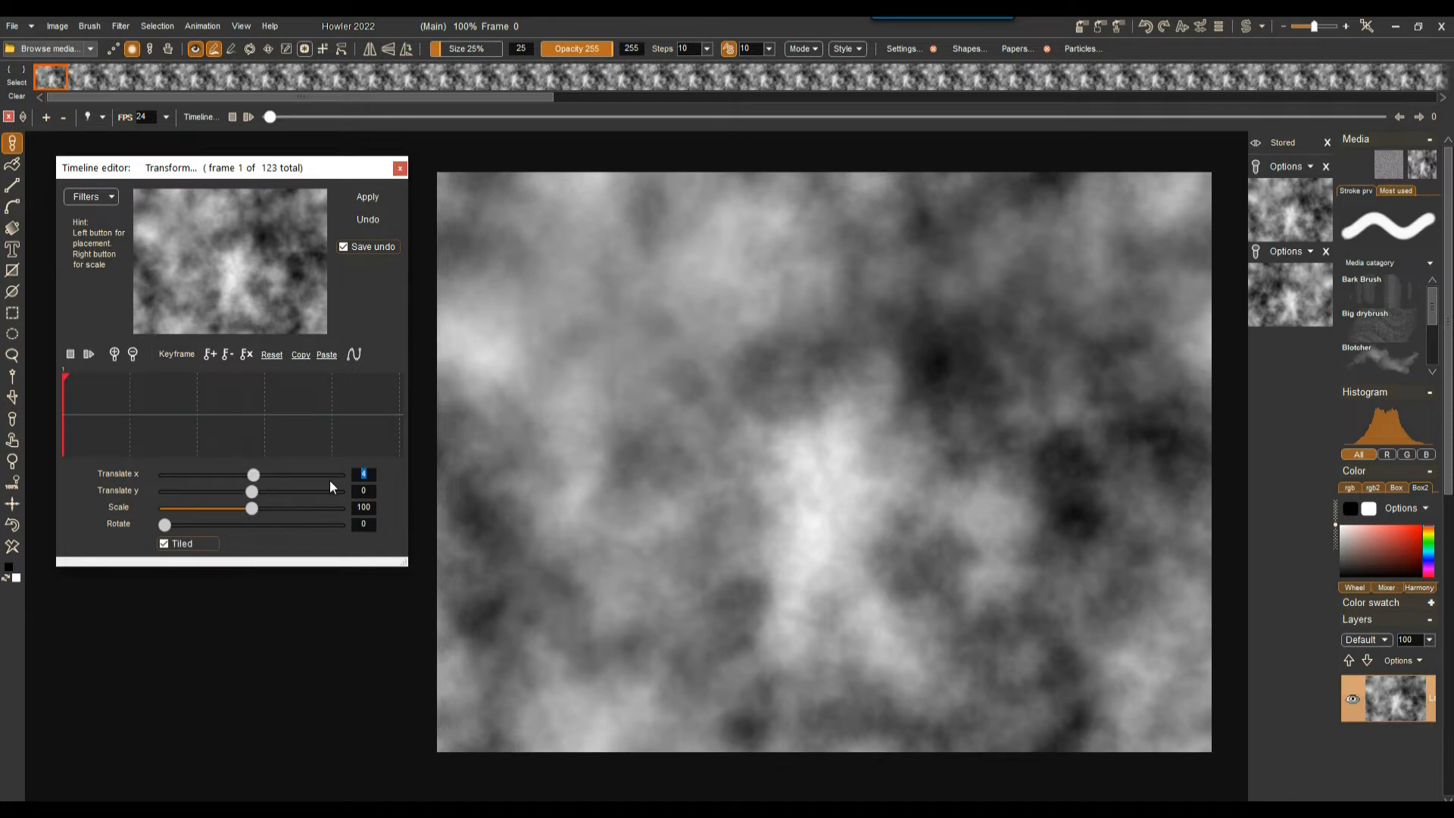
type("0")
mouse_move(256, 514)
left_mouse_down()
mouse_move(276, 512)
mouse_move(215, 513)
mouse_move(252, 515)
left_mouse_up()
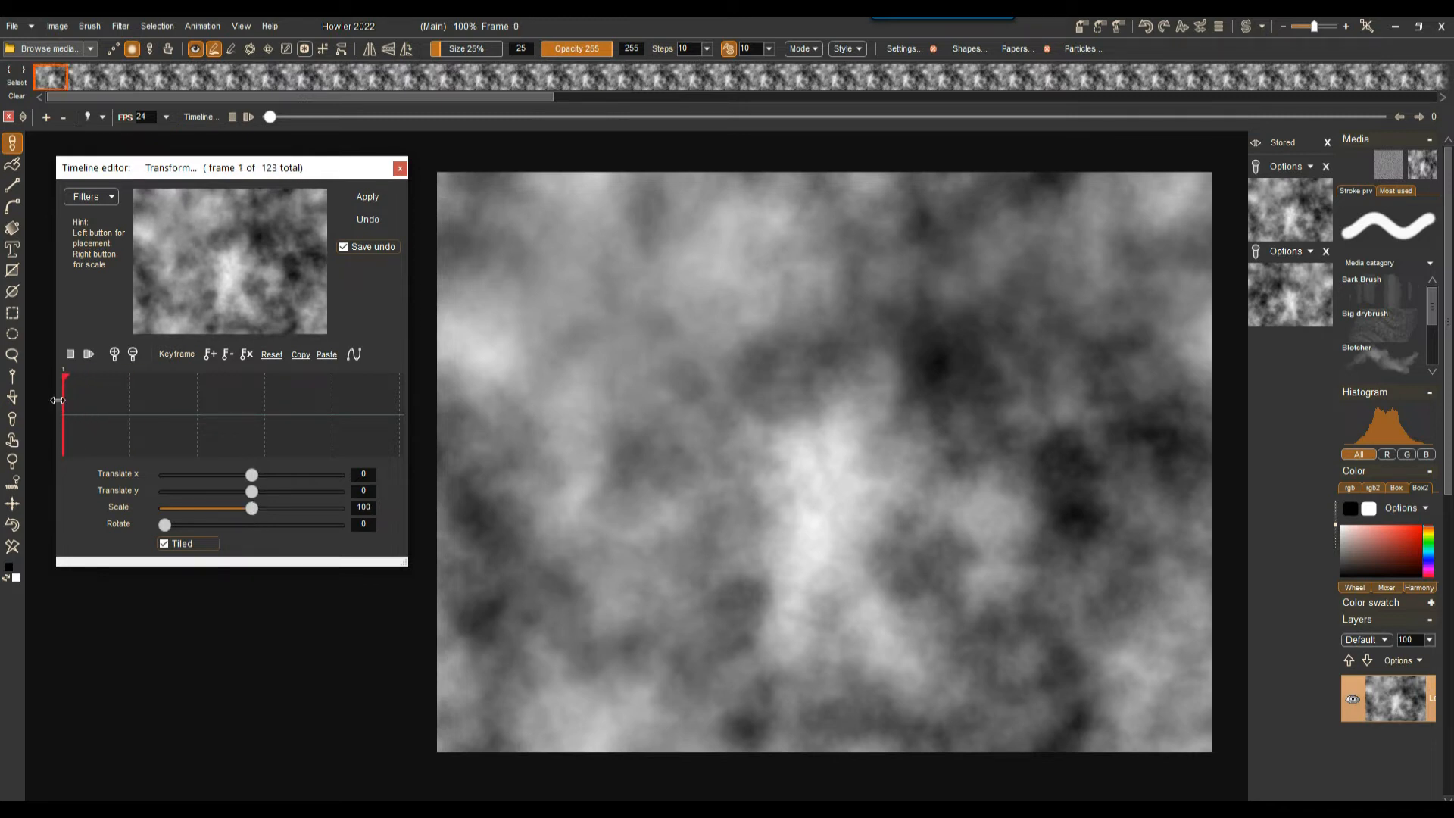
Step: Keyframe the Transform Scale at 100 on the first frame, 62 at frame 35, 164 at frame 64, and 78 at frame 83
left_click(211, 355)
left_click_drag(254, 513, 221, 513)
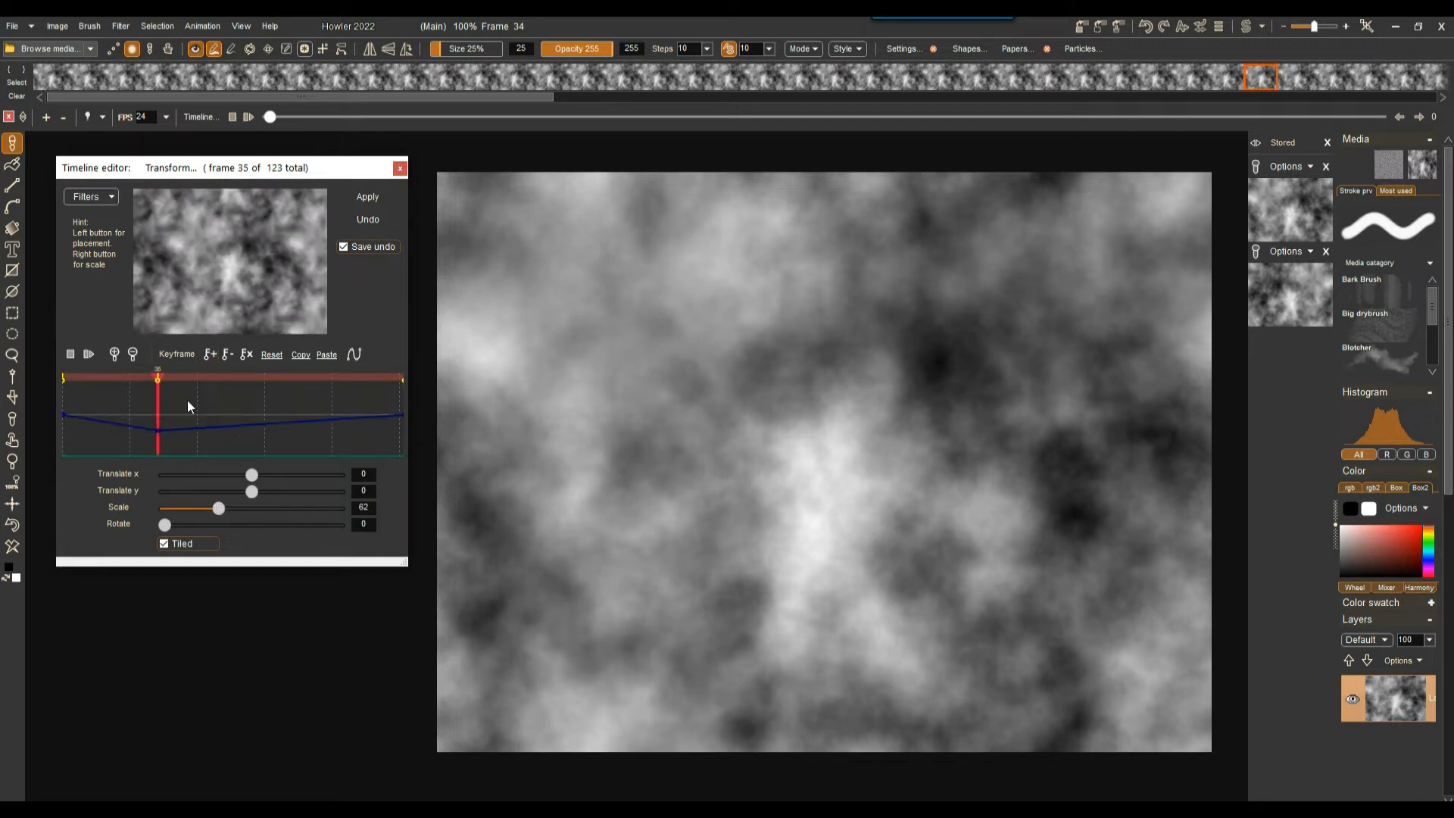
left_click_drag(187, 406, 249, 417)
left_click_drag(231, 509, 309, 508)
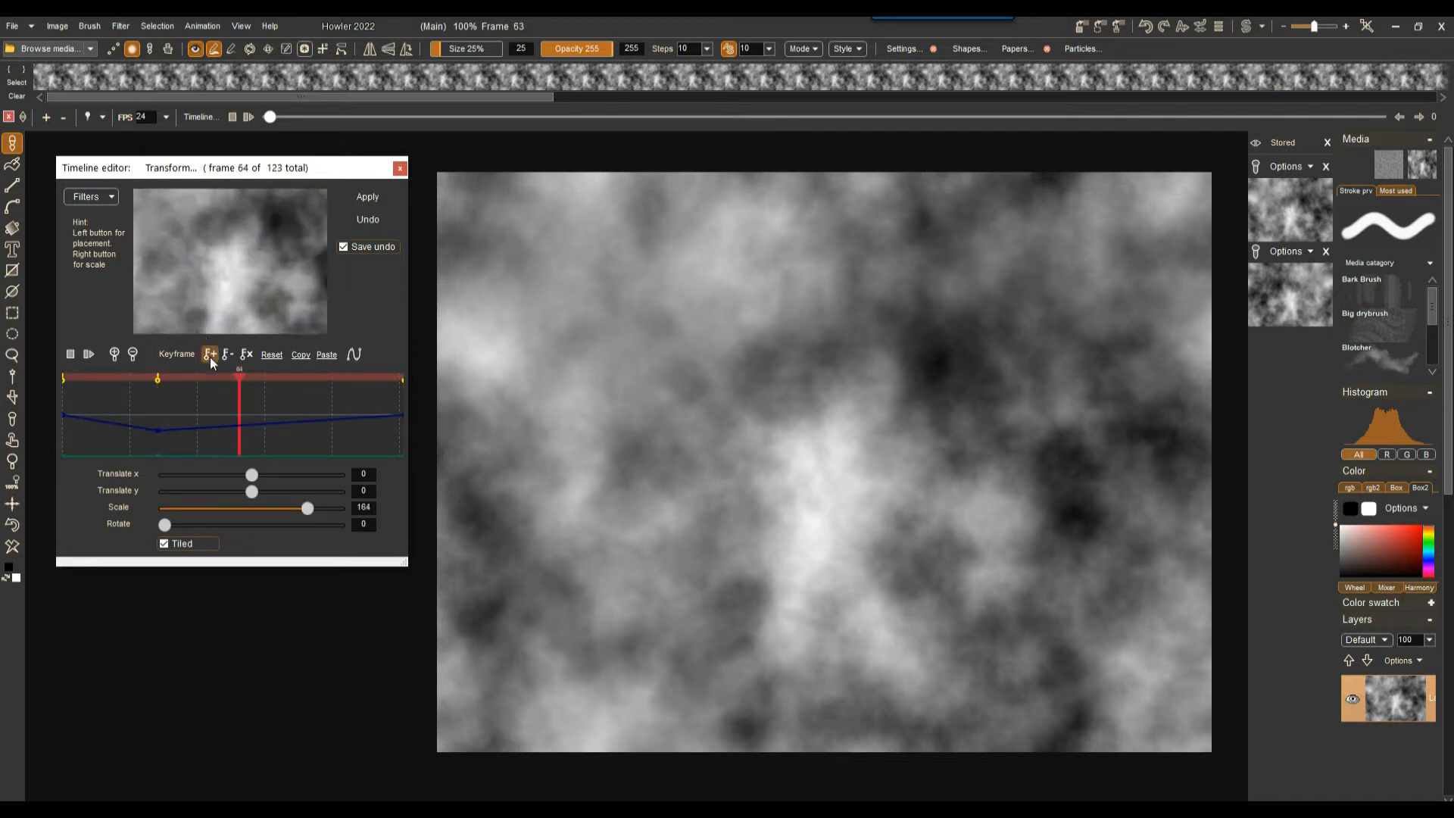
left_click_drag(271, 413, 292, 425)
left_click_drag(290, 510, 235, 513)
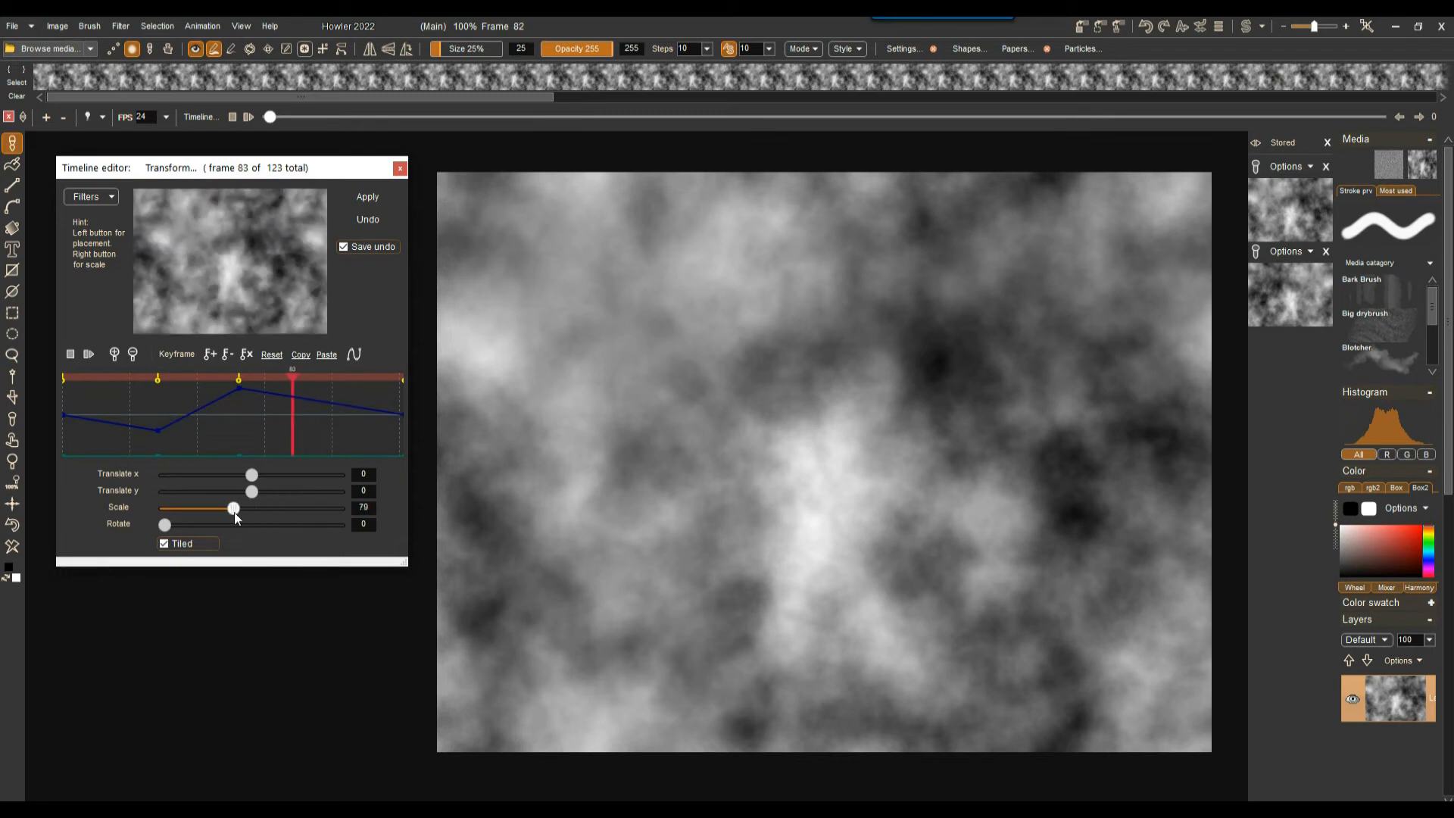
Step: Shift the three middle keyframes to frames 32, 65 and 85, and keyframe Rotate there at 26, 88 and 49 respectively
left_click_drag(220, 435, 136, 379)
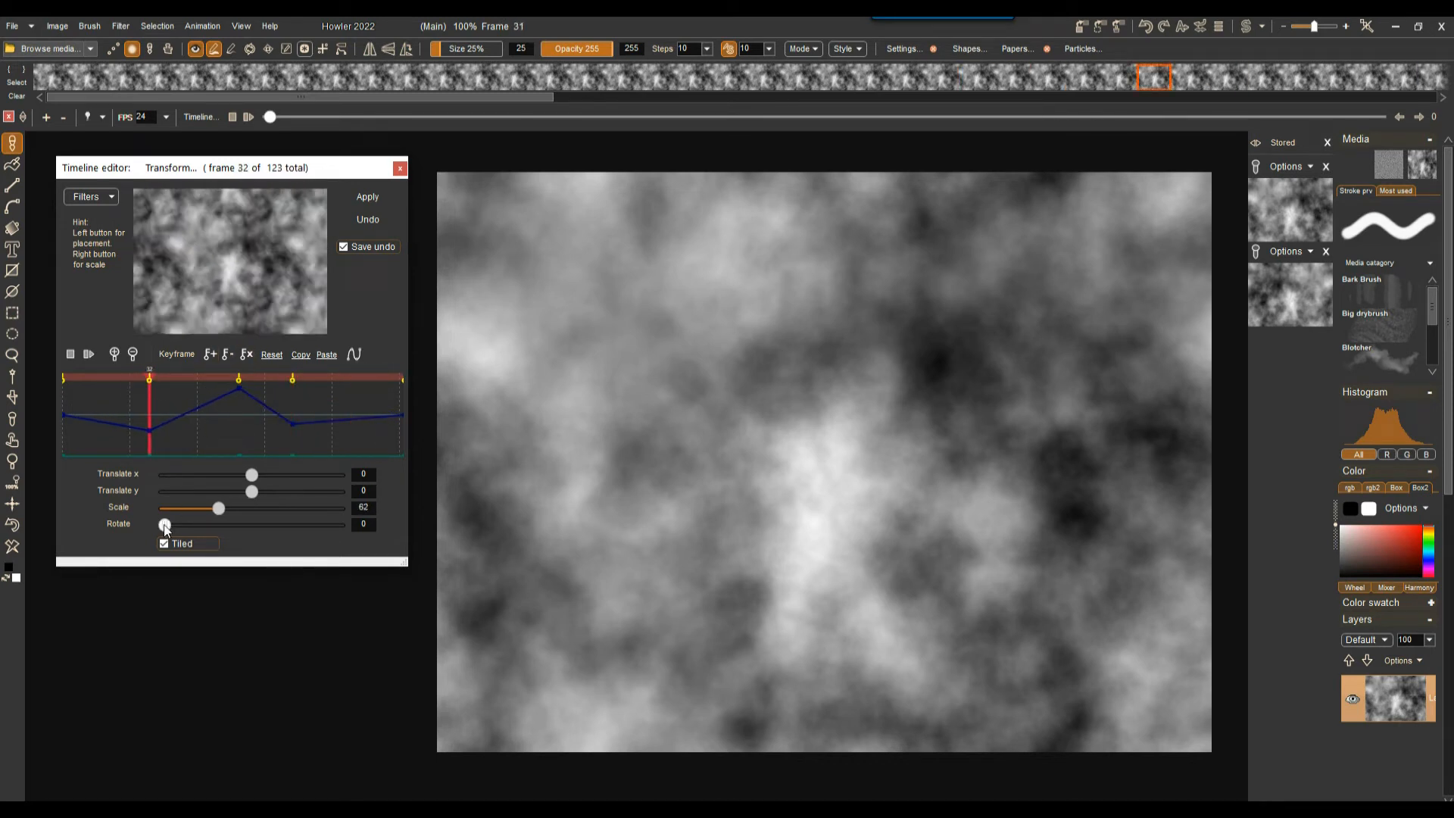
left_click_drag(166, 528, 180, 528)
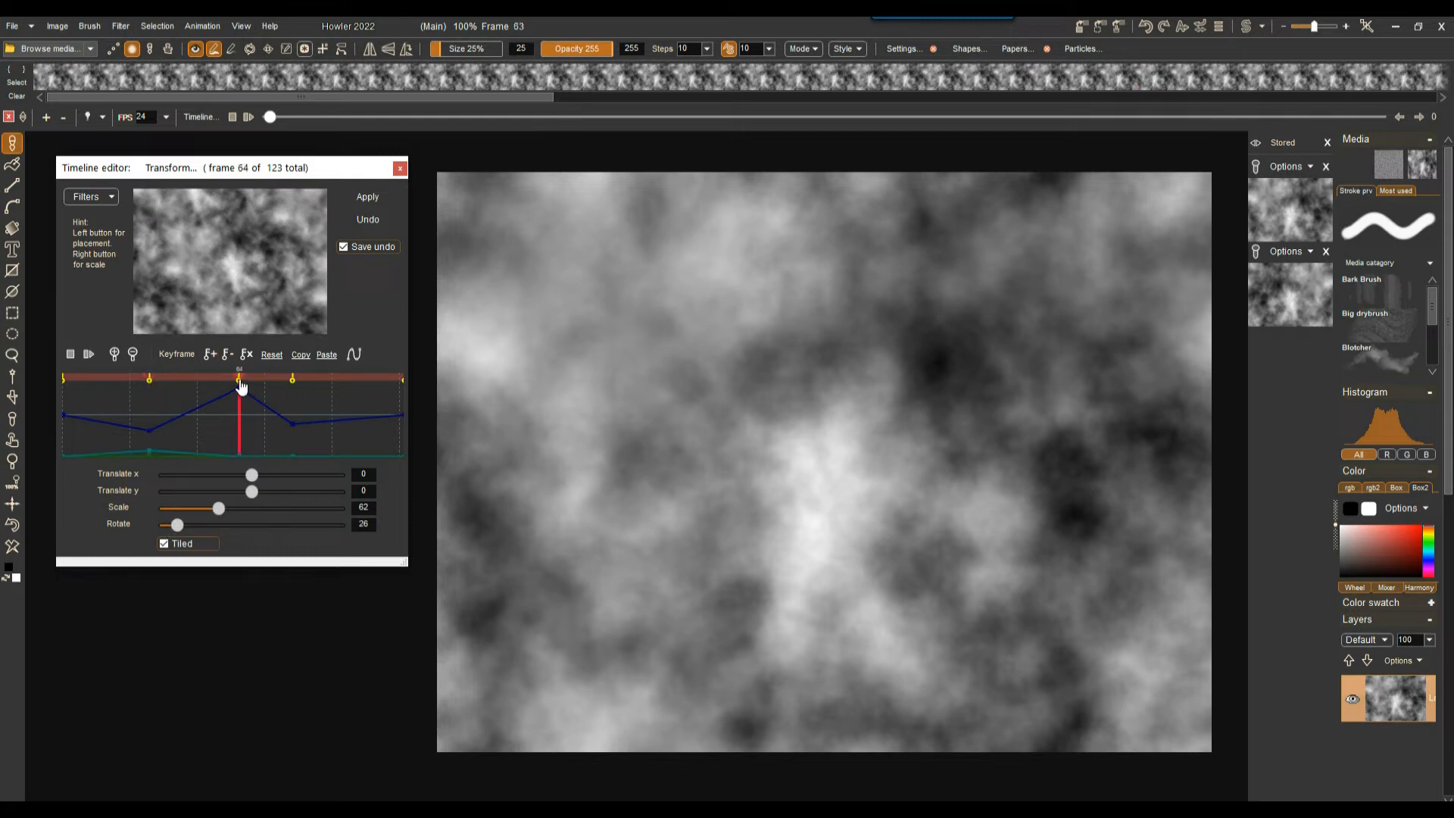
left_click_drag(241, 387, 242, 387)
left_click(341, 524)
left_click_drag(185, 526, 209, 529)
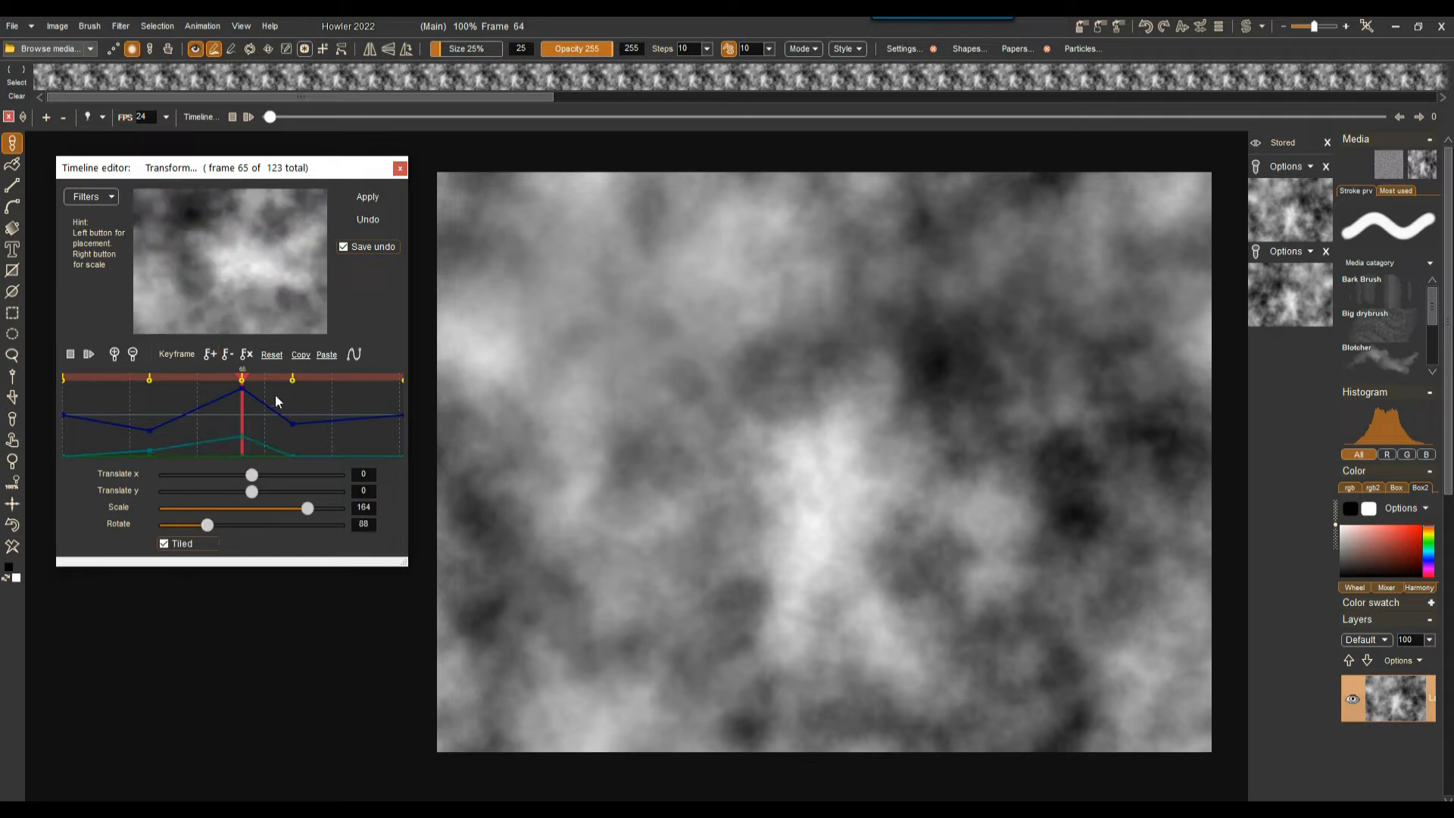
left_click_drag(294, 389, 297, 398)
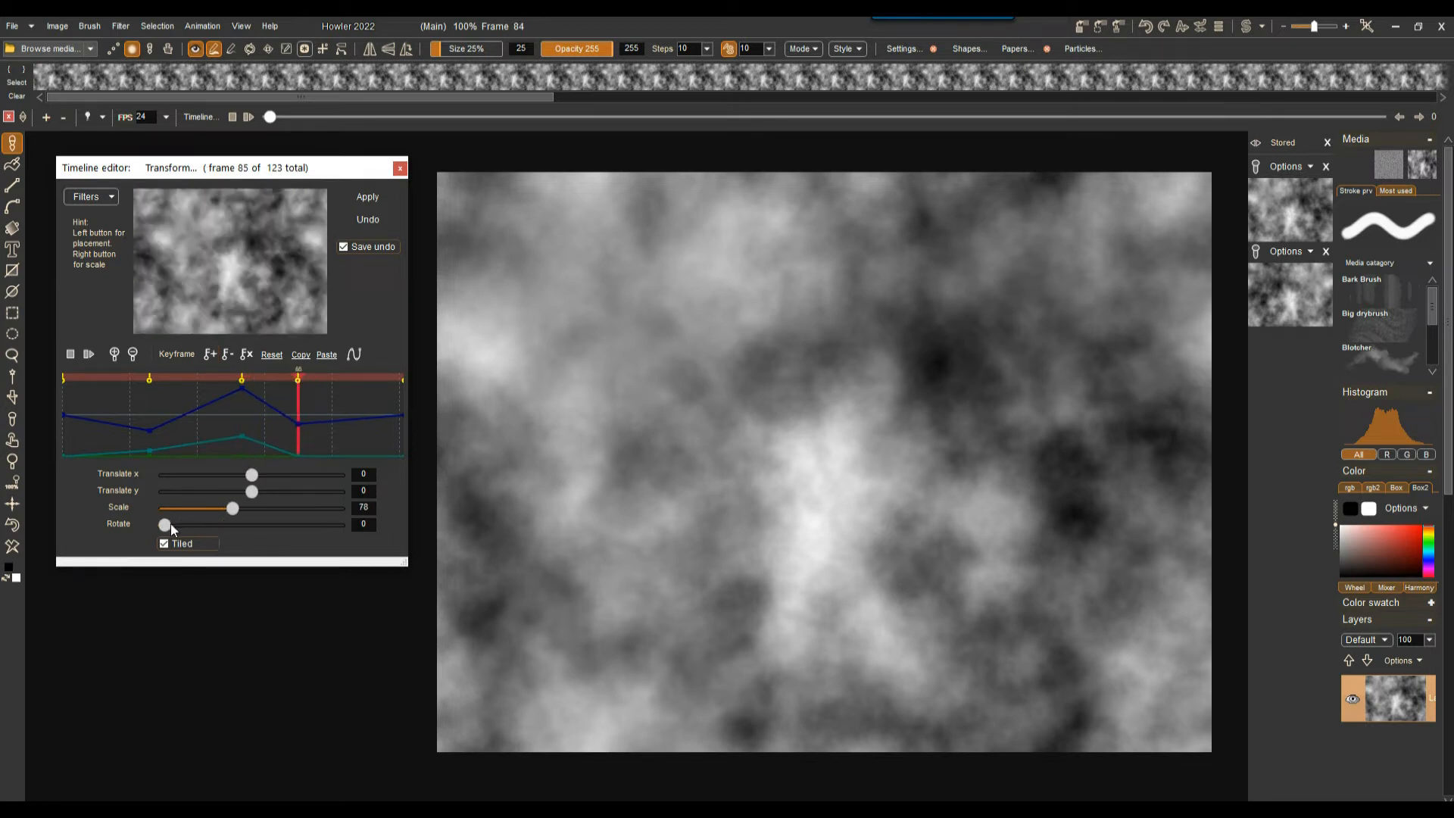
left_click_drag(171, 525, 193, 527)
left_click(209, 353)
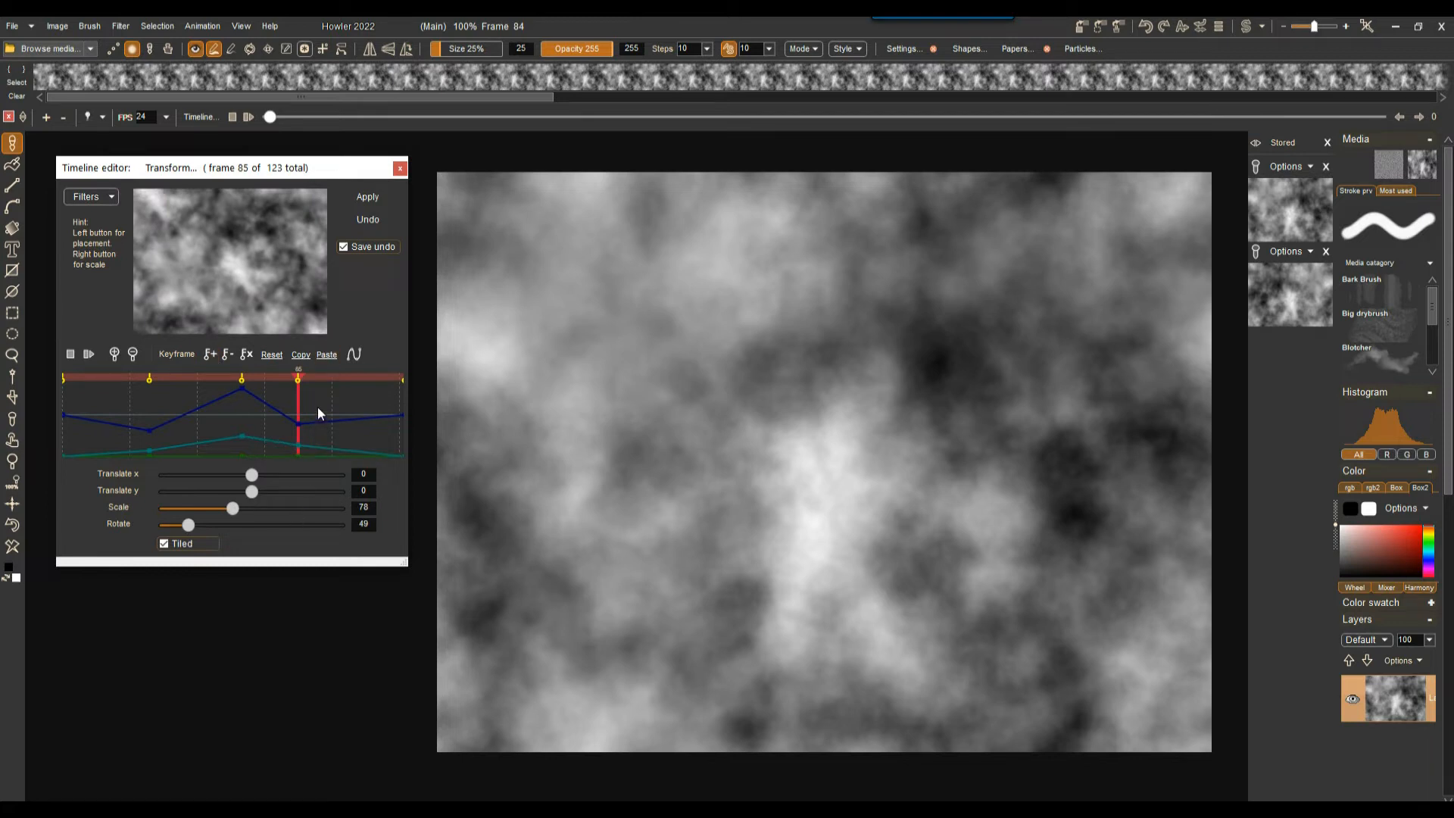
Step: Apply the keyframed Transform filter to the whole animation and play back the result
left_click(399, 380)
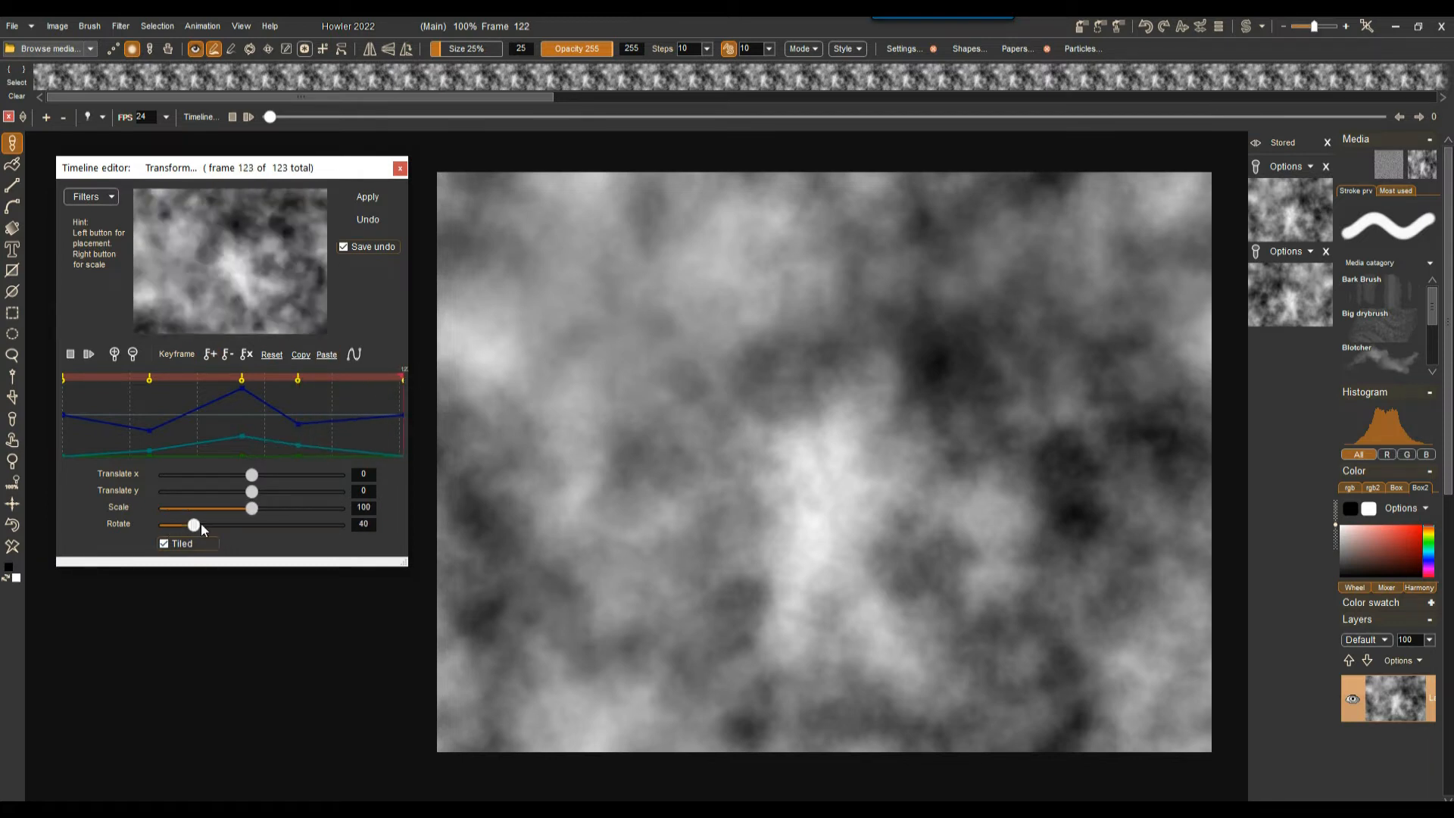
left_click_drag(91, 411, 400, 425)
left_click(376, 195)
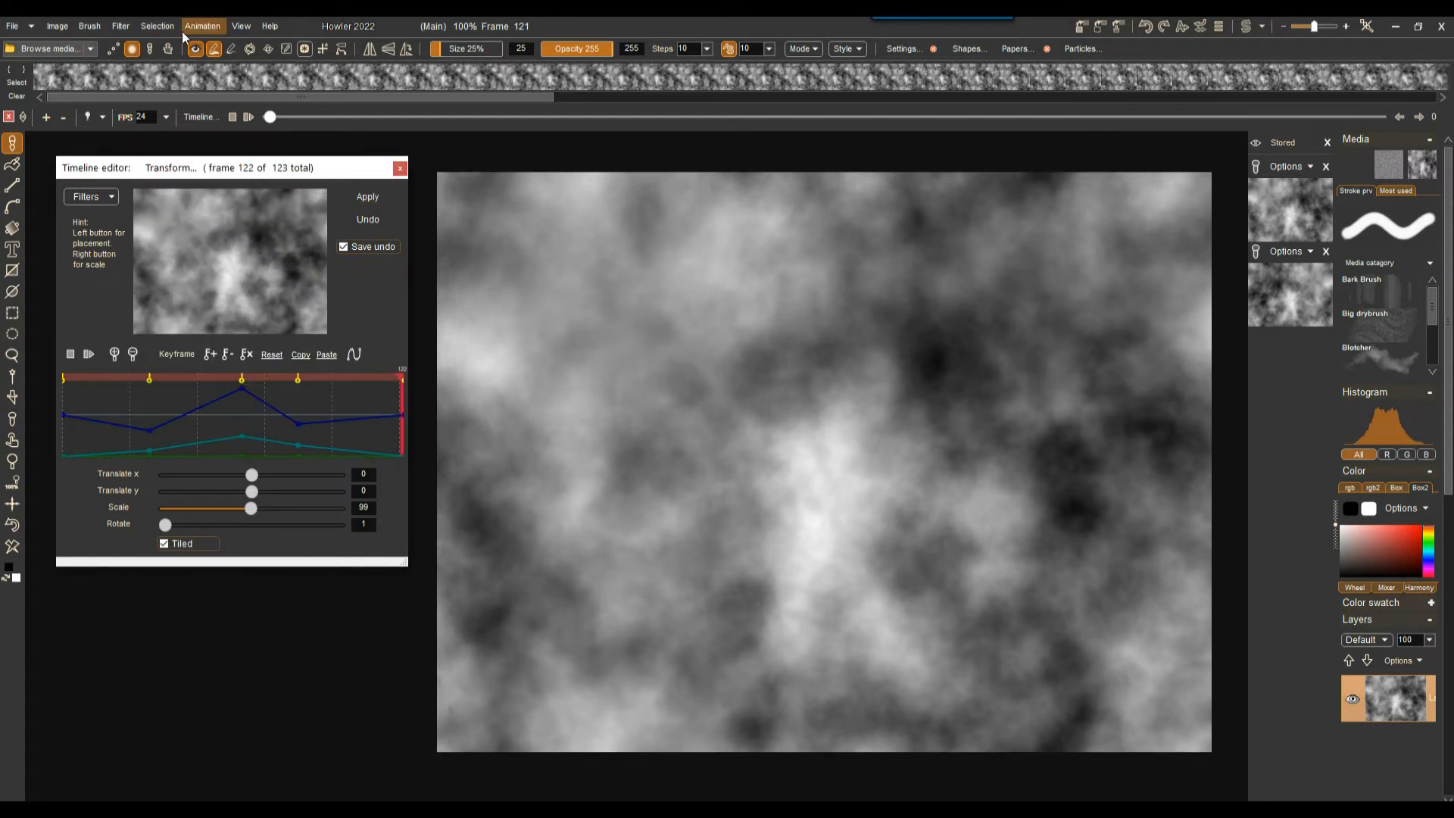
left_click(249, 117)
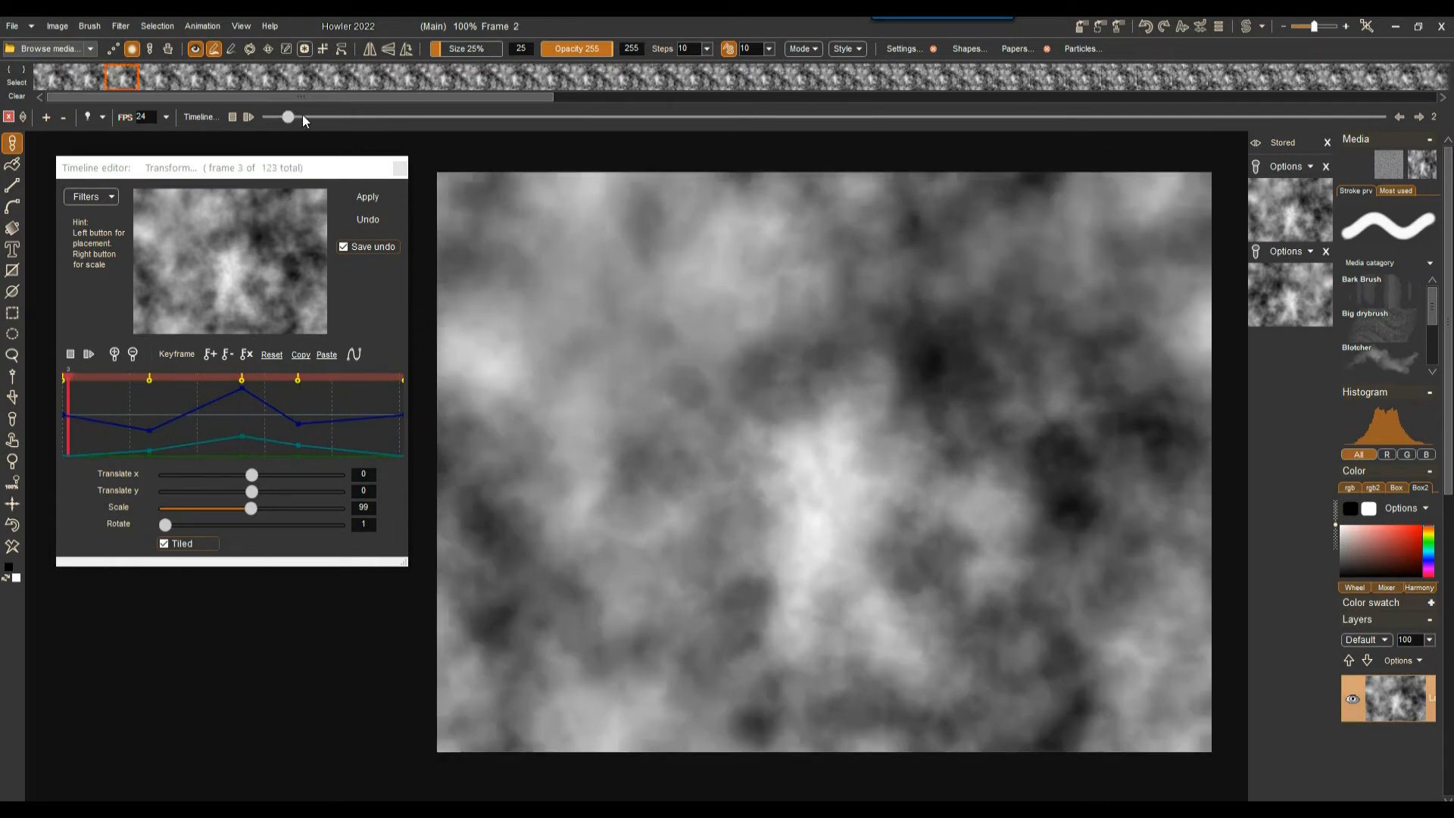
left_click(249, 117)
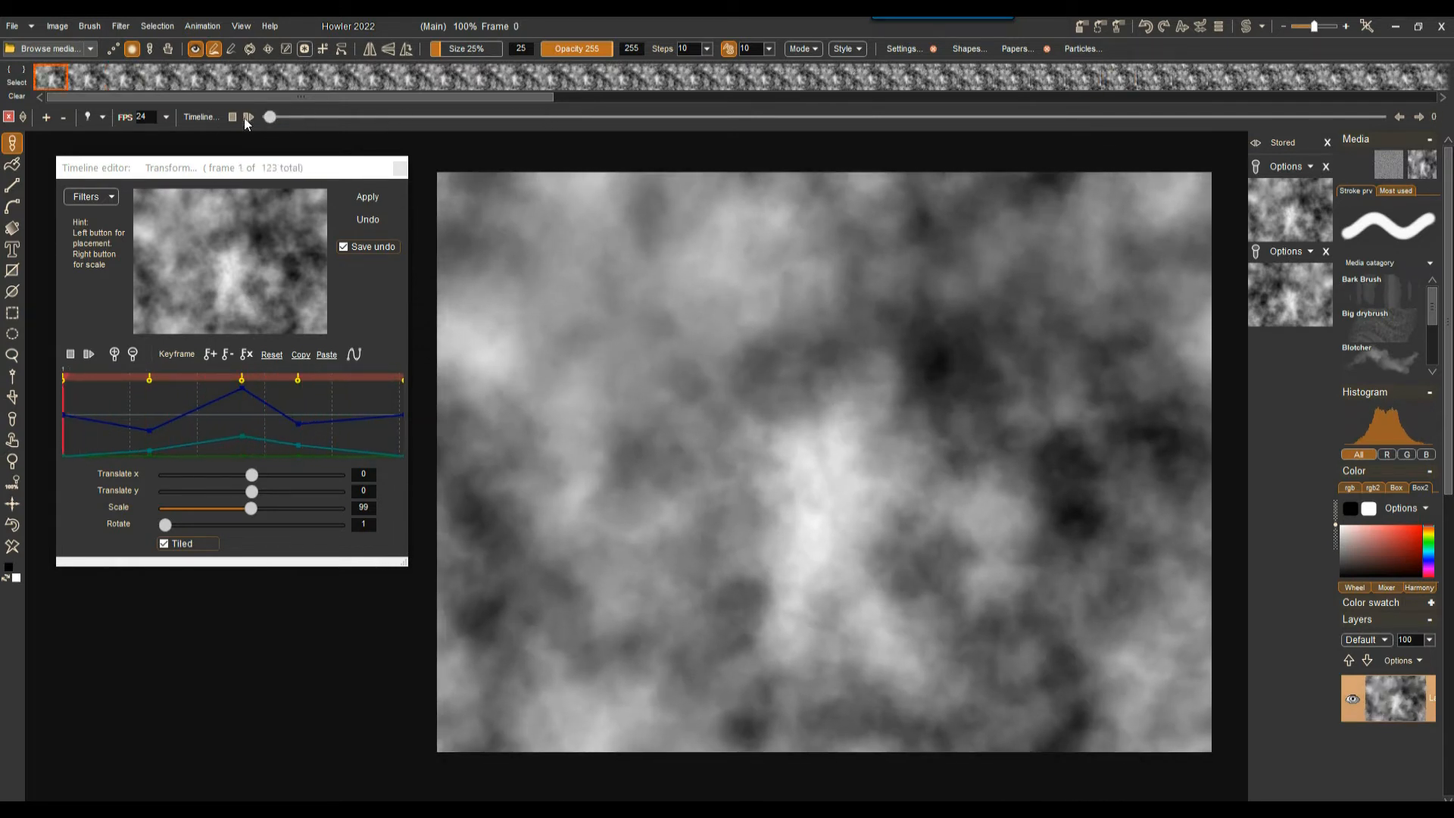
Step: Store the transformed animation to disc and use the stored copy as the animated swap image
left_click(199, 26)
mouse_move(249, 95)
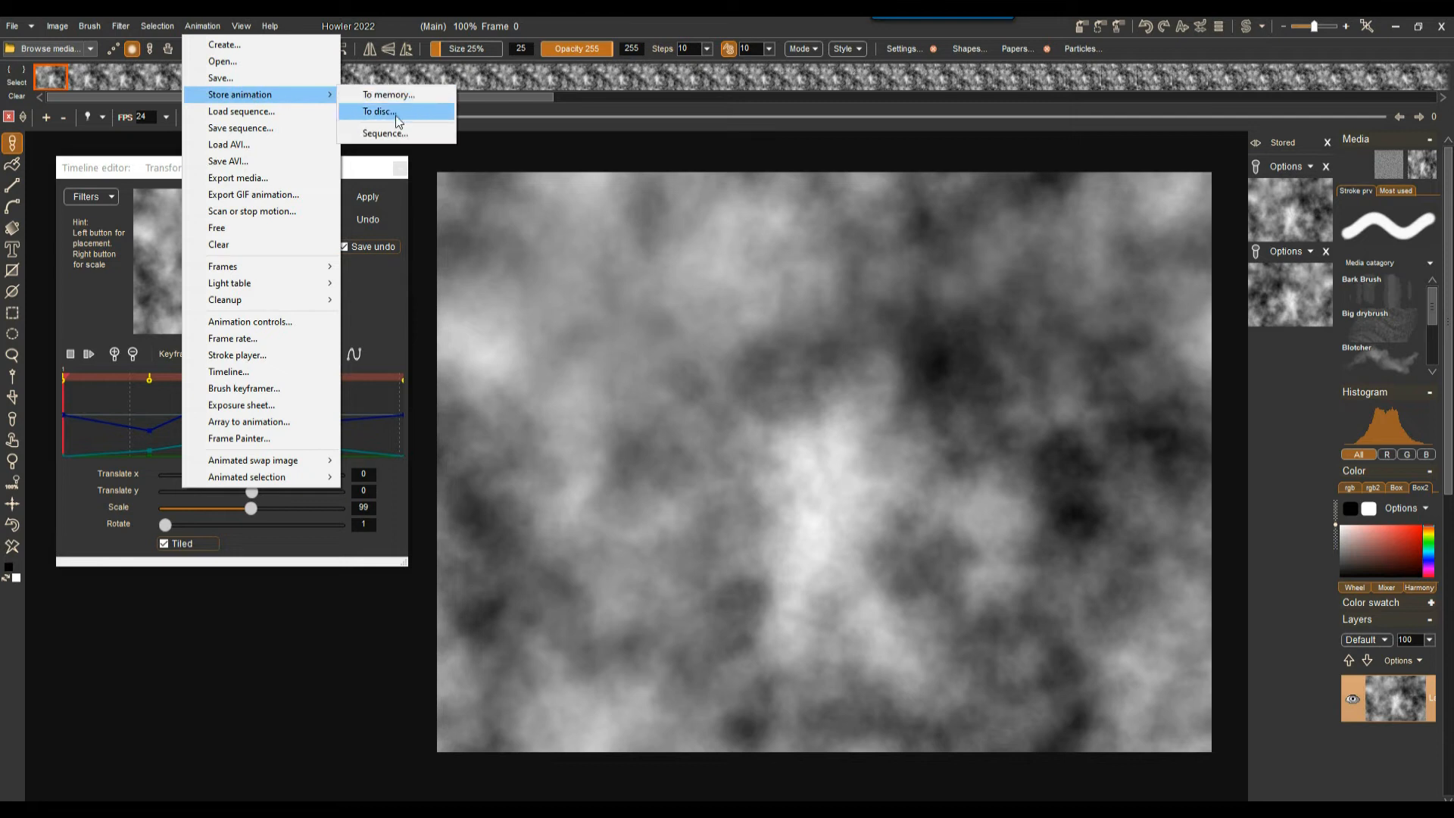
left_click(396, 113)
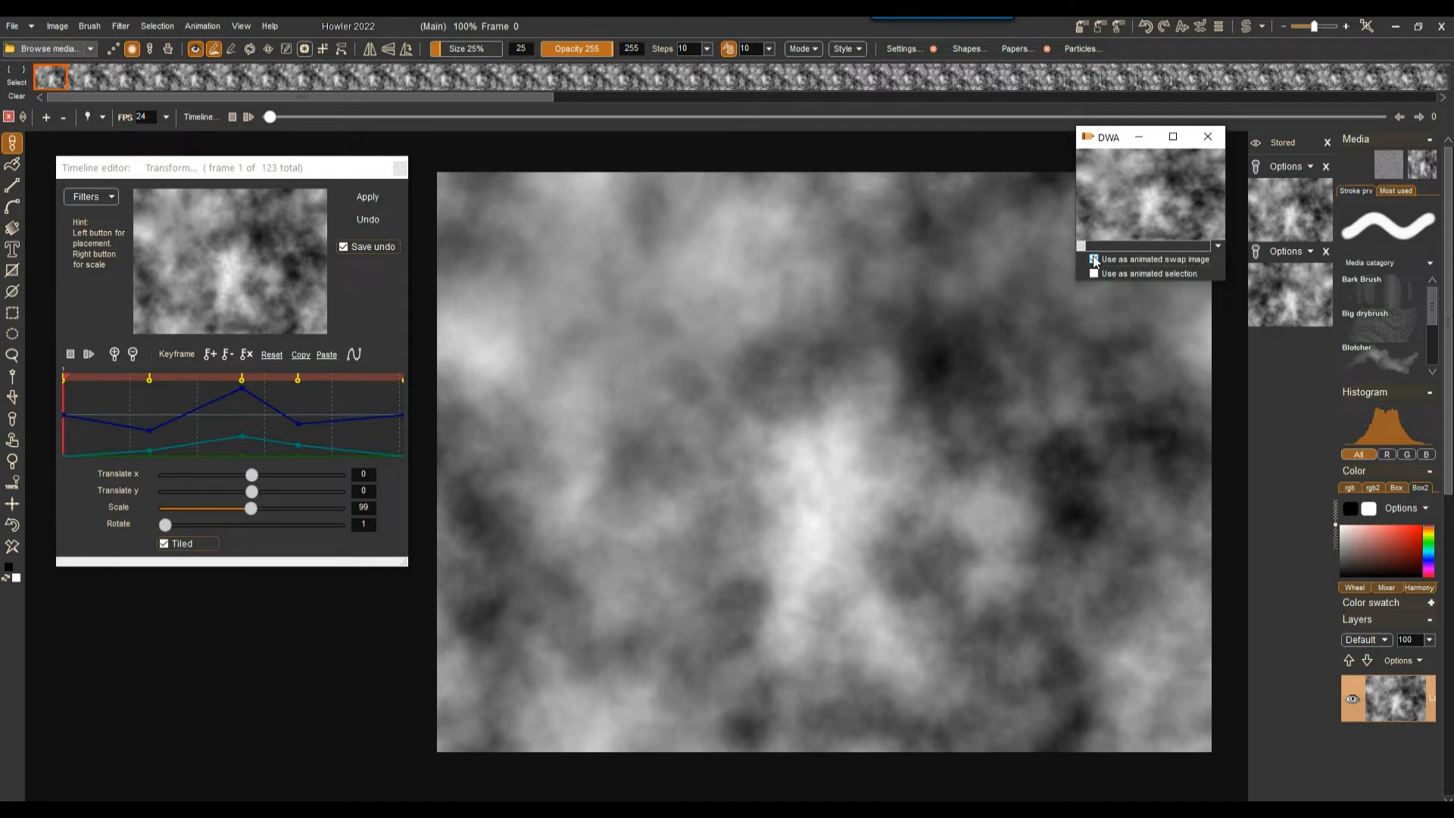
left_click(1102, 260)
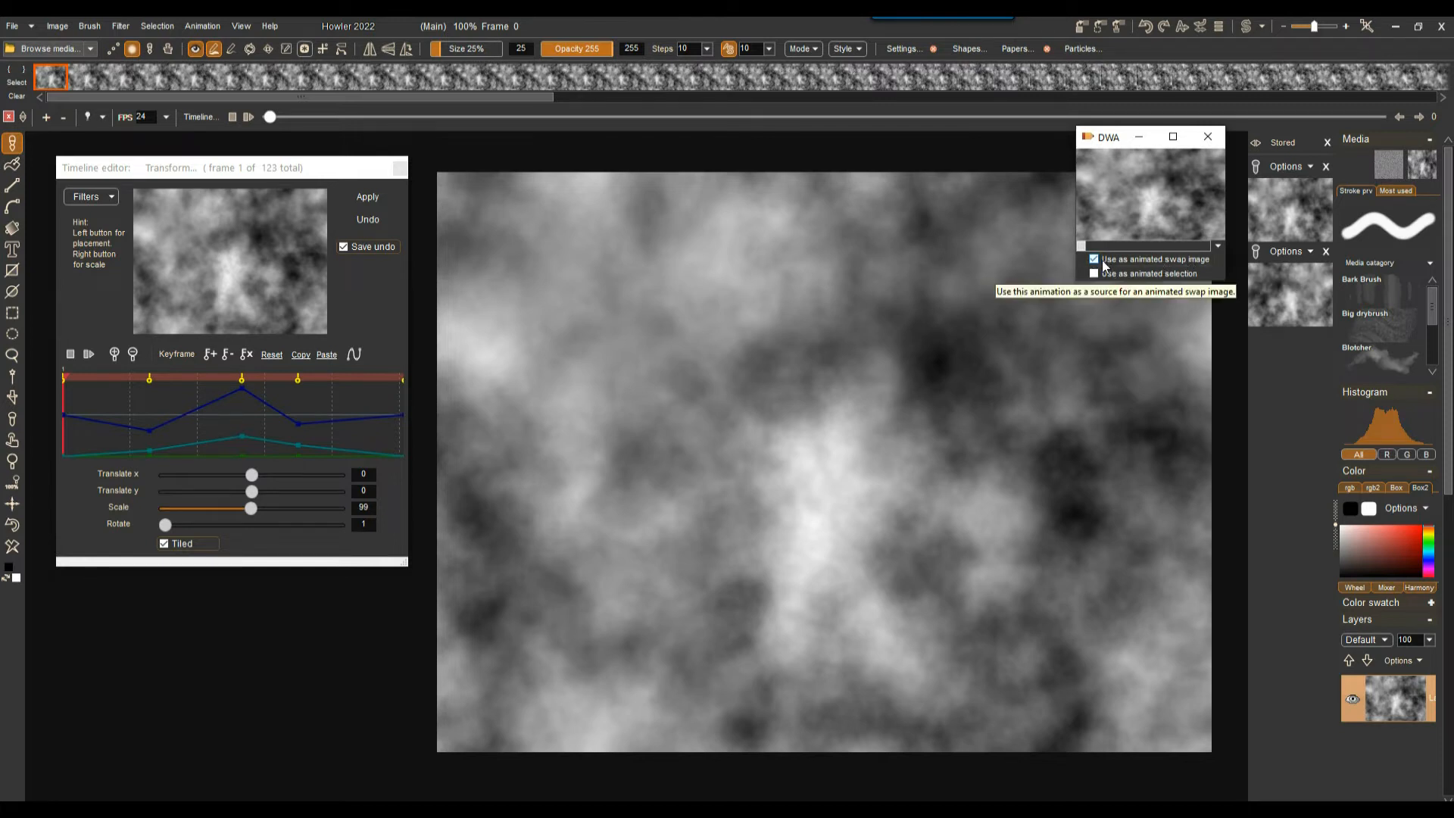
Step: Flip the current animation vertically across all frames, keeping the stored copy as the animated swap image
left_click(121, 26)
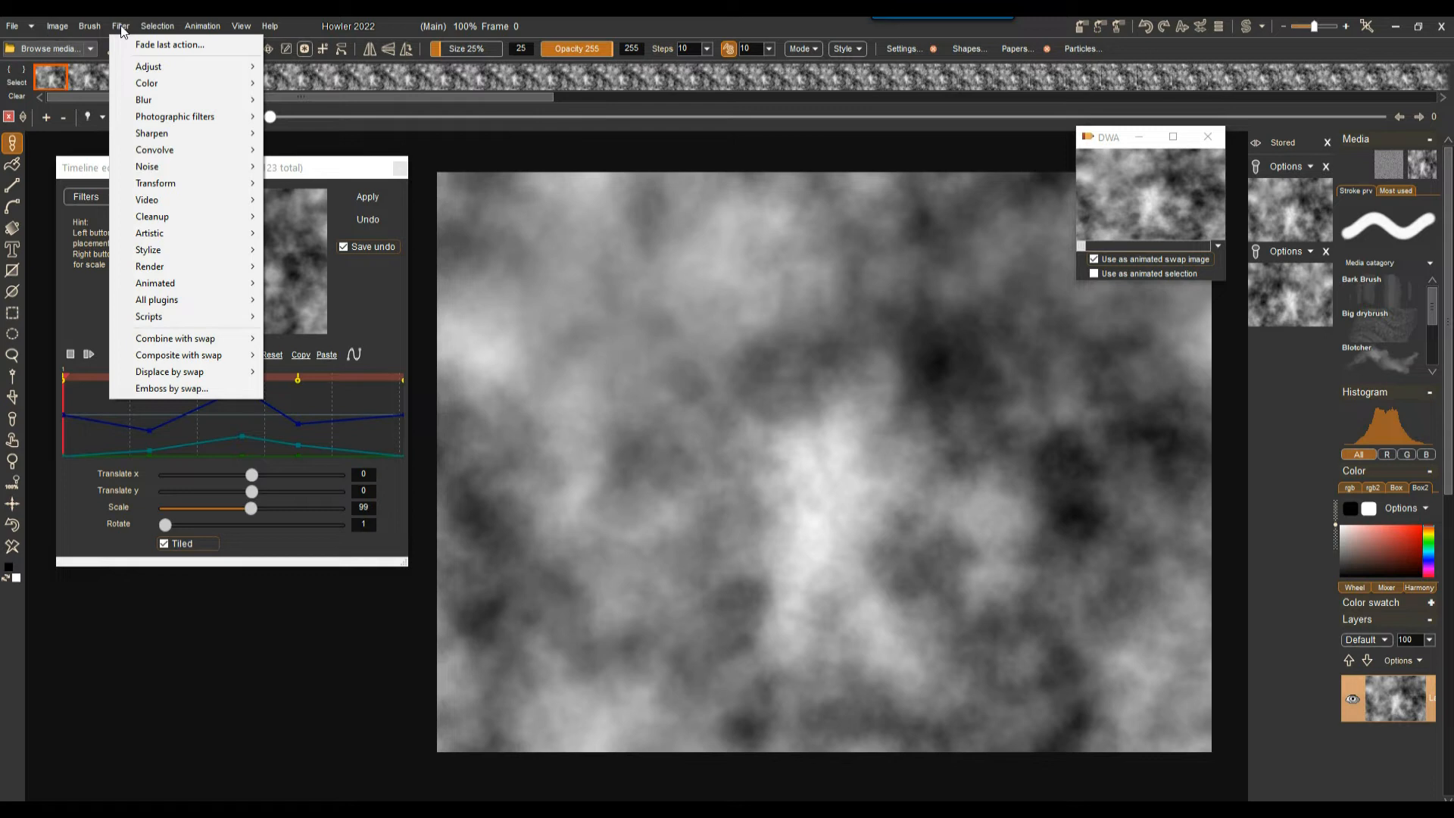
mouse_move(58, 26)
mouse_move(126, 279)
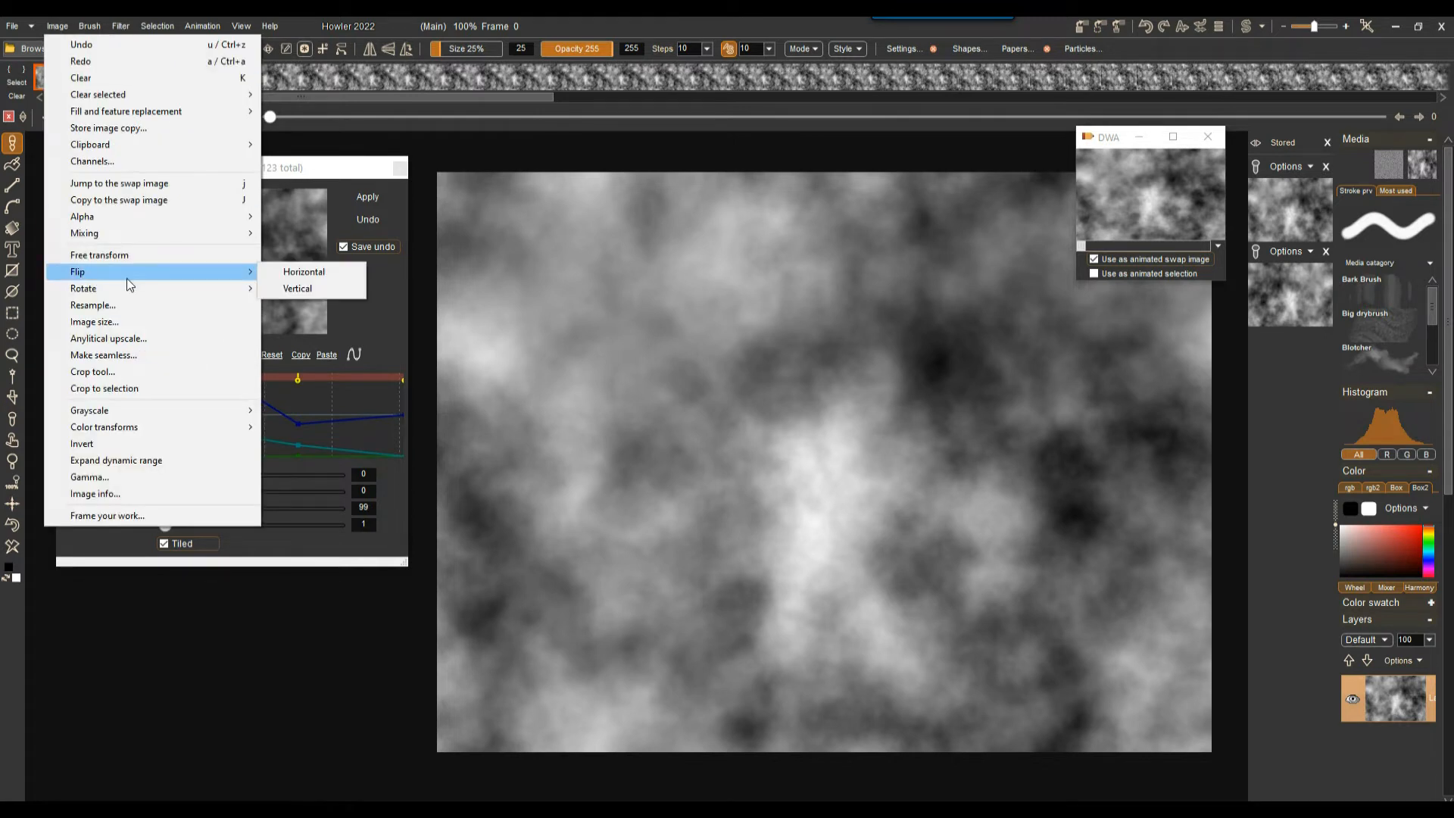
left_click(303, 290)
left_click(643, 498)
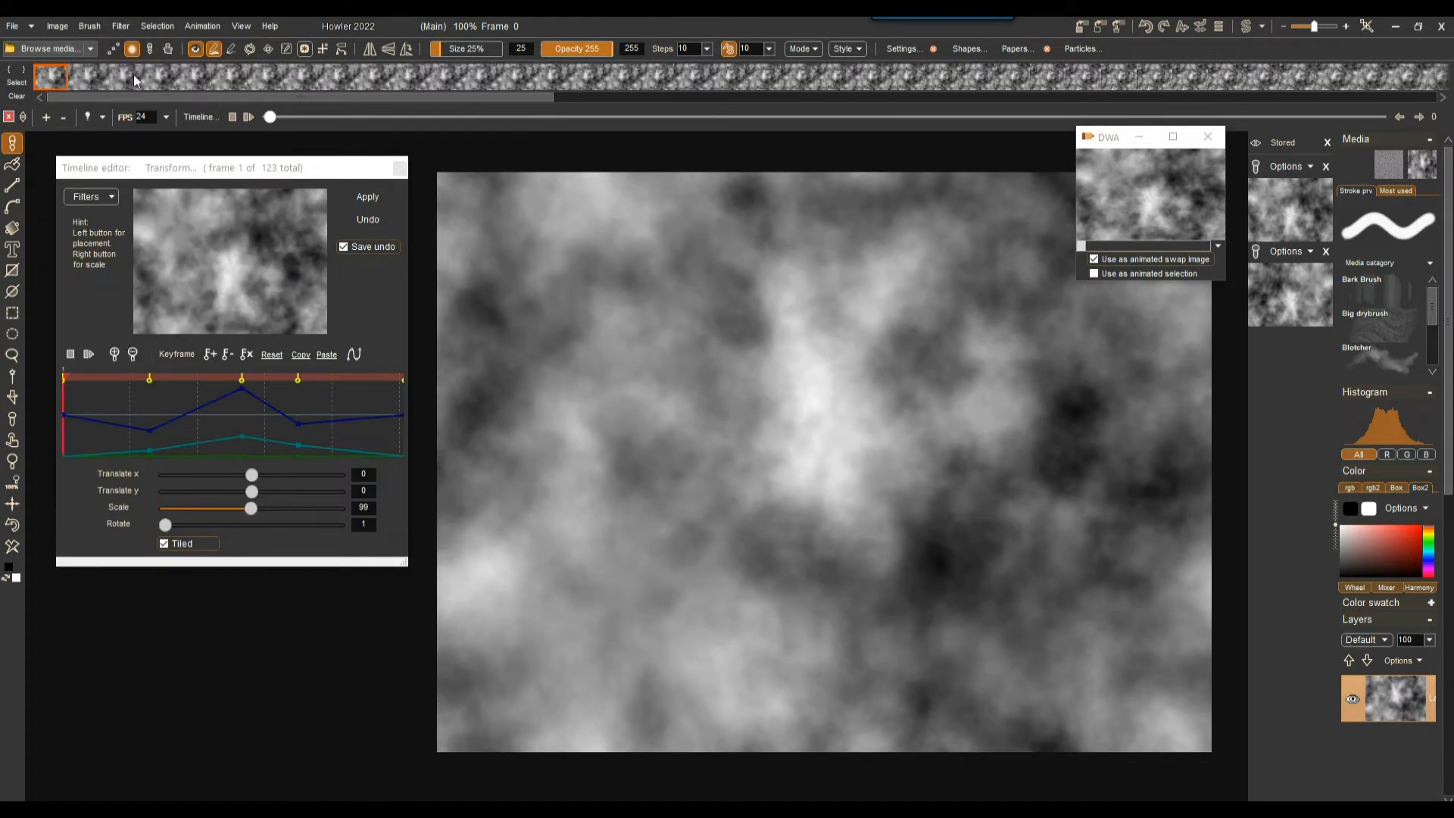
mouse_move(272, 118)
left_mouse_down()
mouse_move(777, 147)
mouse_move(271, 152)
left_mouse_up()
left_click(1118, 259)
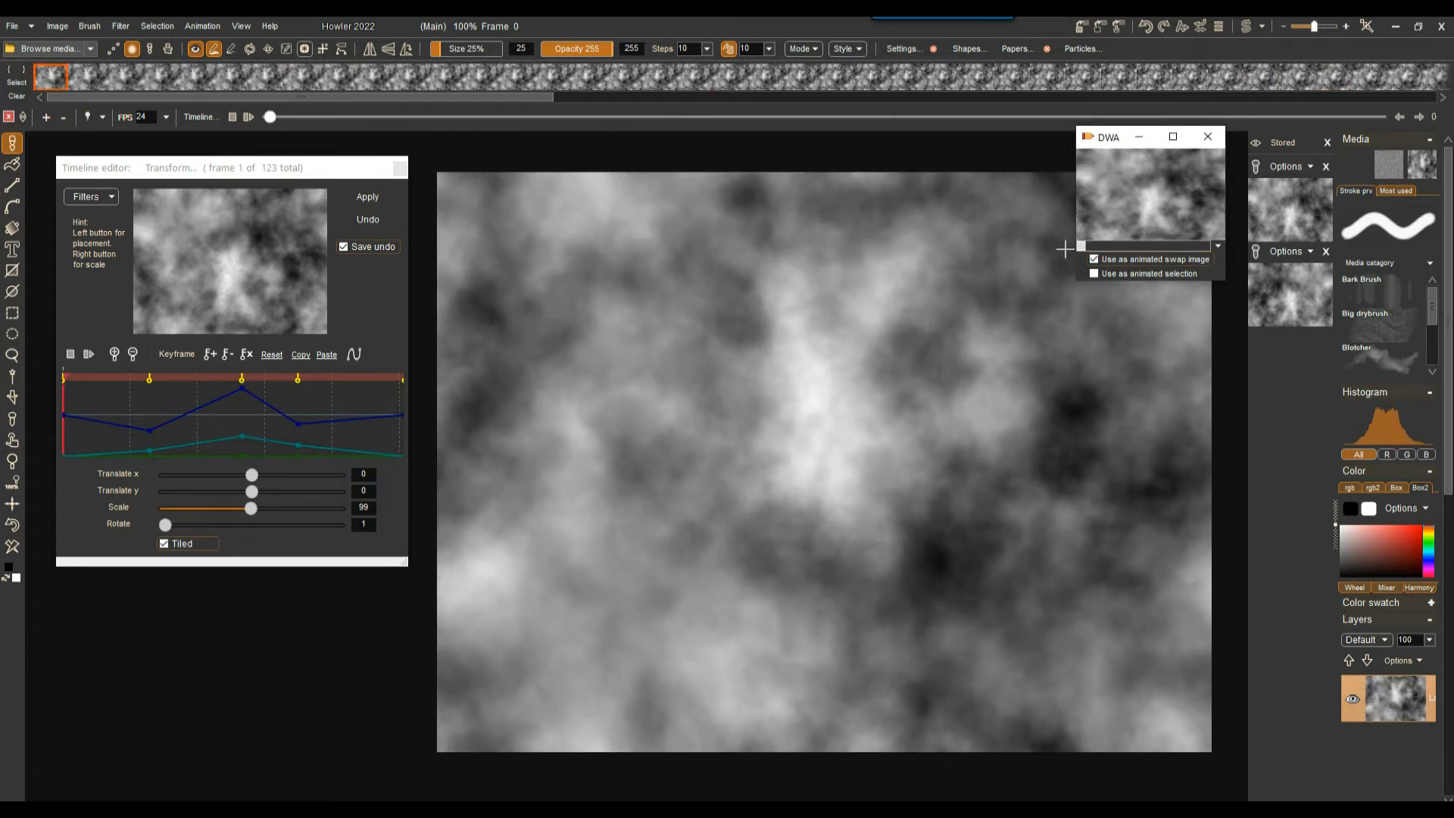
Step: Try Normal displace by swap at 8 with Mirror border handling on the flipped animation, then restore the stored animation
left_click(400, 167)
left_click(121, 26)
mouse_move(173, 372)
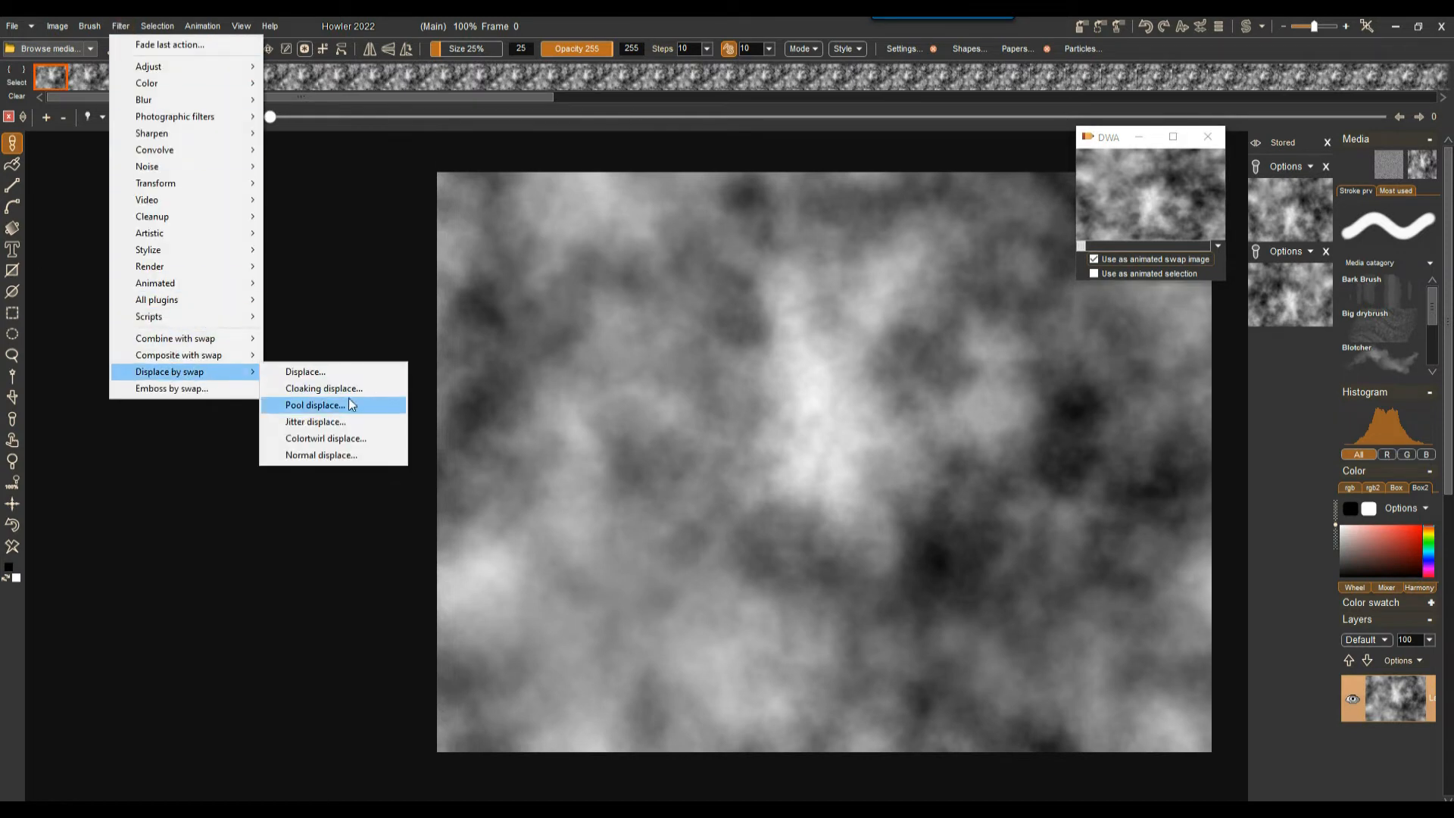
left_click(322, 454)
left_click_drag(697, 334, 178, 186)
left_click_drag(212, 244, 169, 249)
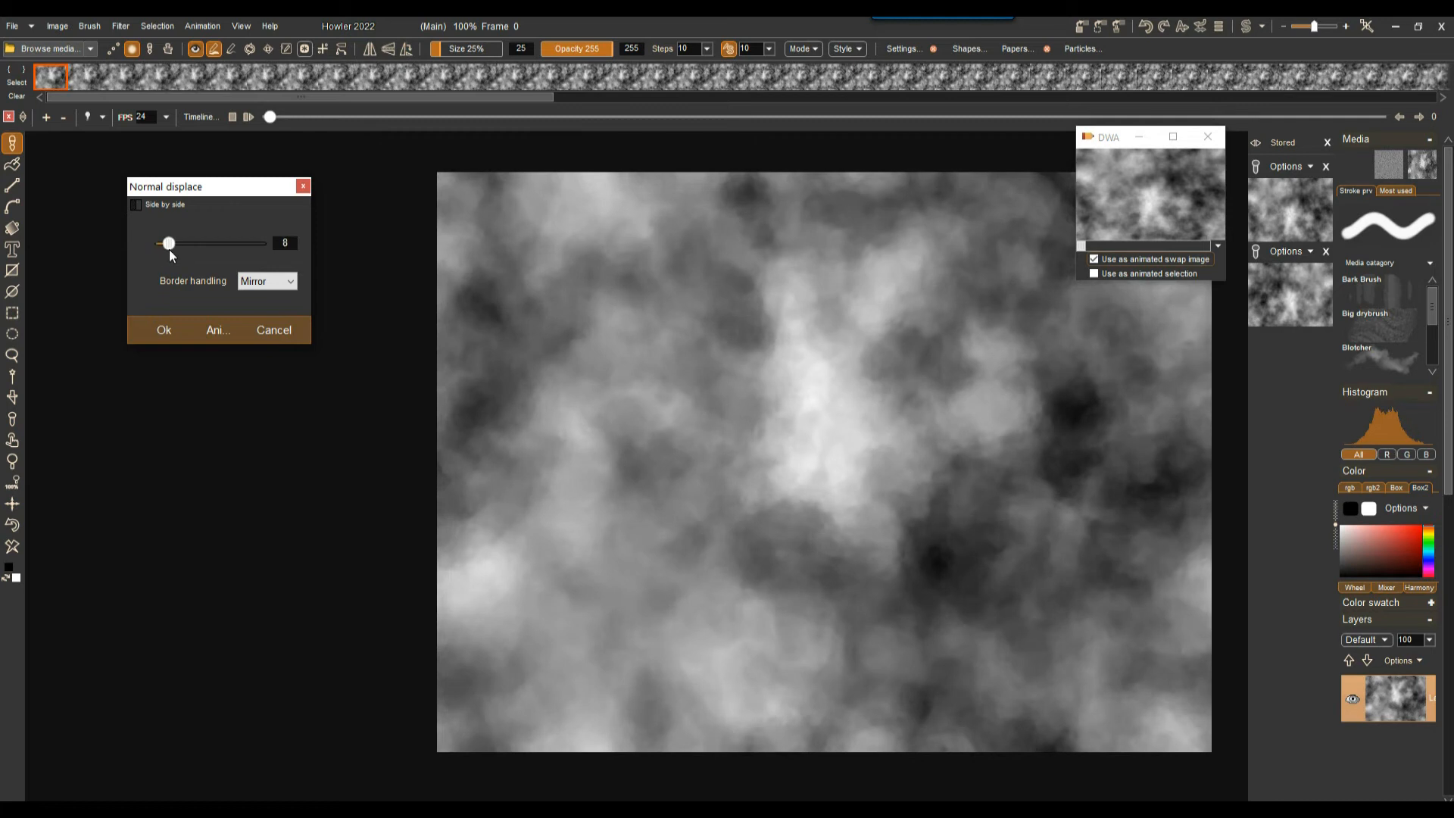
left_click(214, 331)
left_click(658, 485)
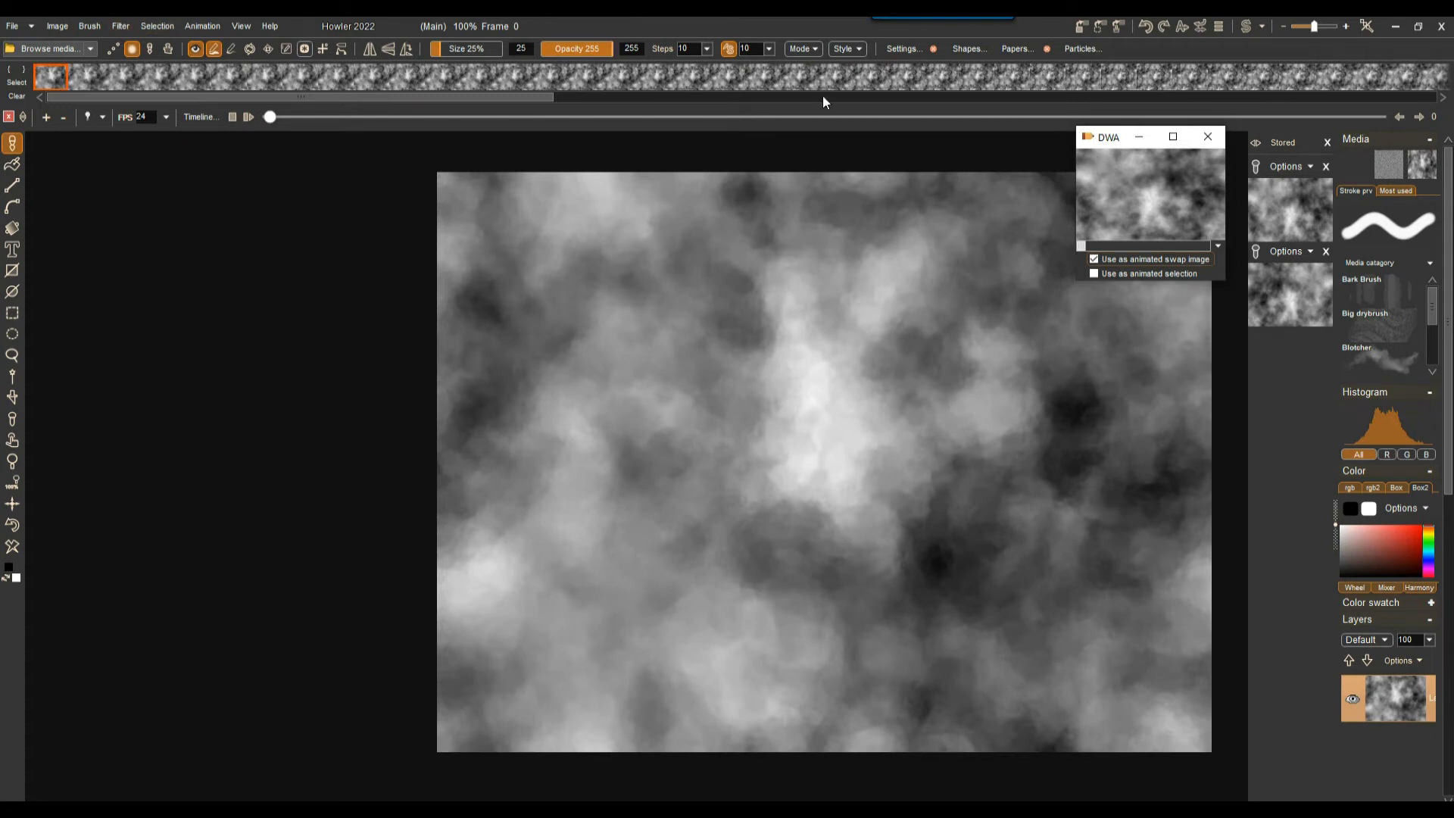
left_click(1175, 204)
left_click(774, 458)
Step: Apply Displace by swap to the whole animation with Displace about 101, Input smoothing 11 and Tile border handling
left_click(121, 26)
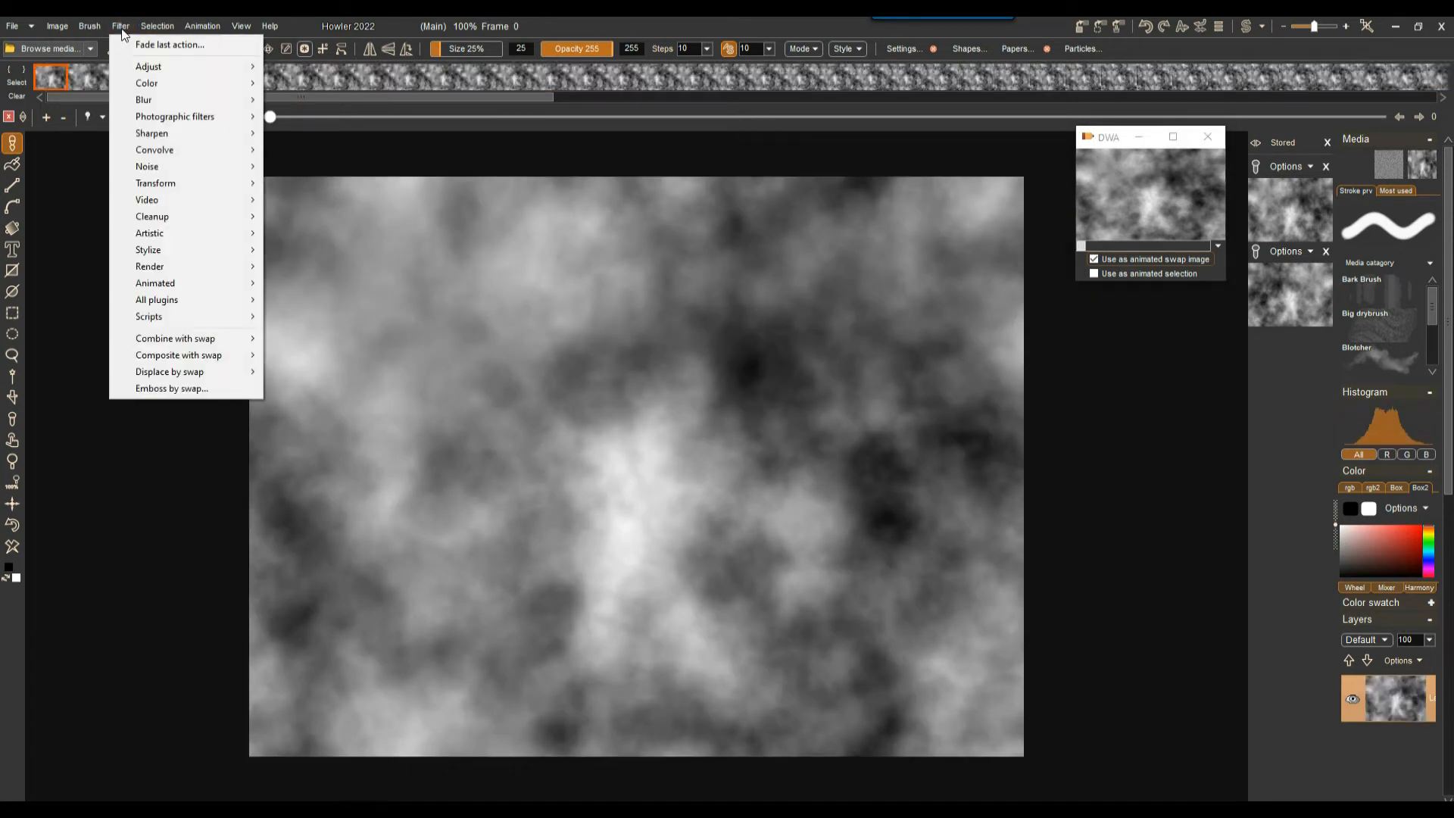
mouse_move(180, 376)
left_click(286, 373)
left_click_drag(757, 392, 721, 394)
left_click_drag(746, 414, 741, 415)
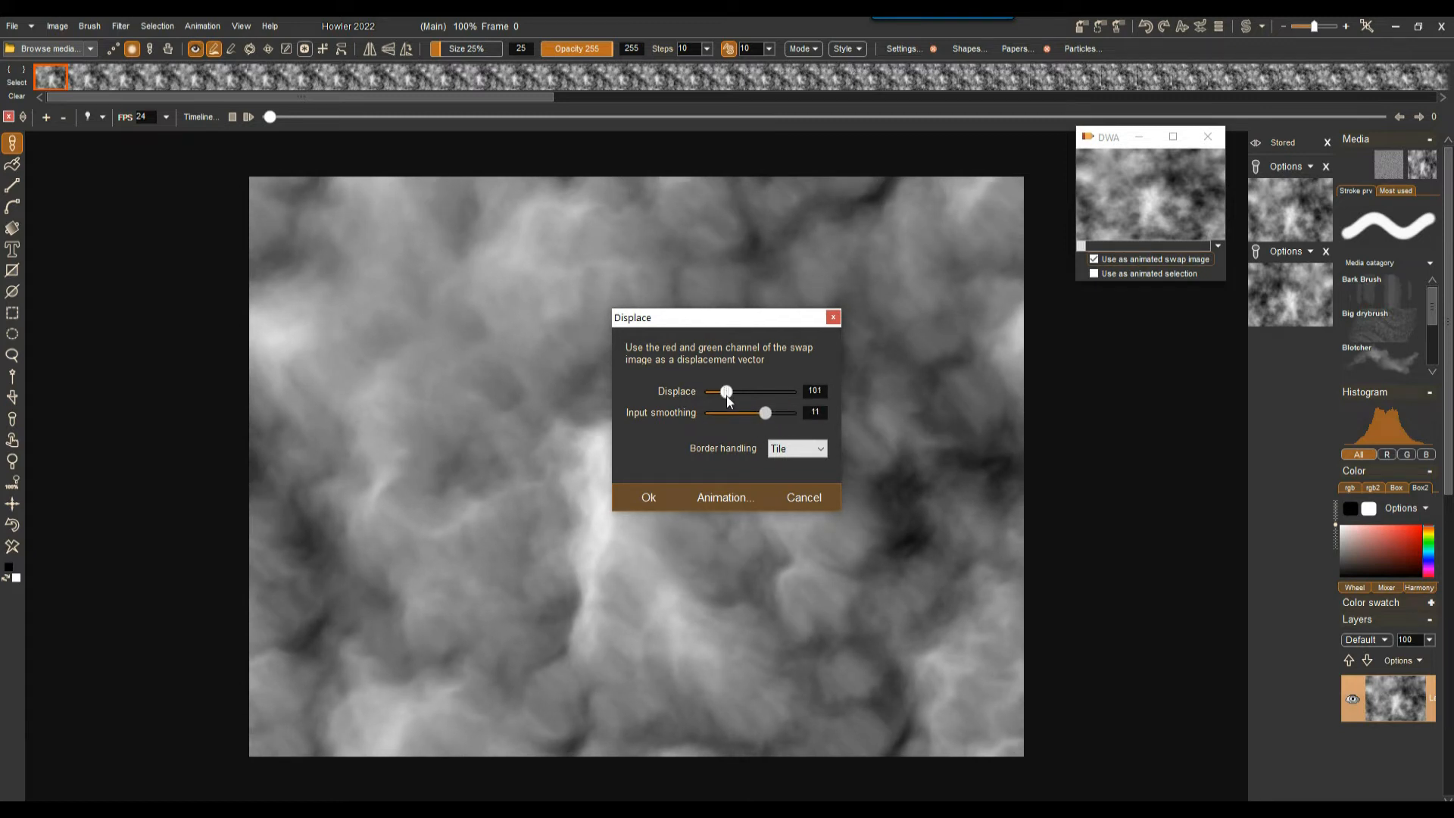
left_click(741, 496)
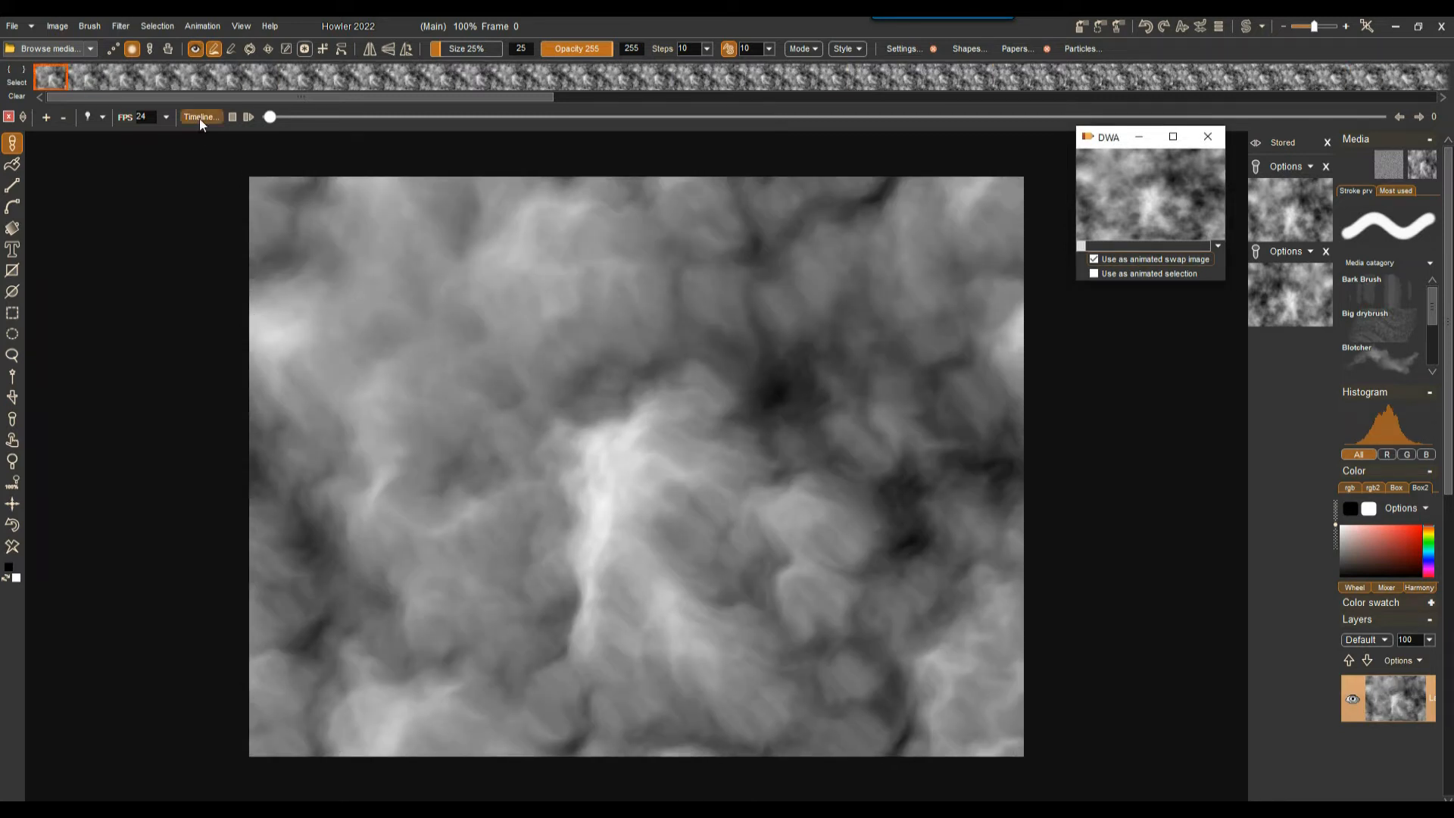
Step: Play back and scrub the displaced animation, then replace it with the stored animation
left_click(249, 117)
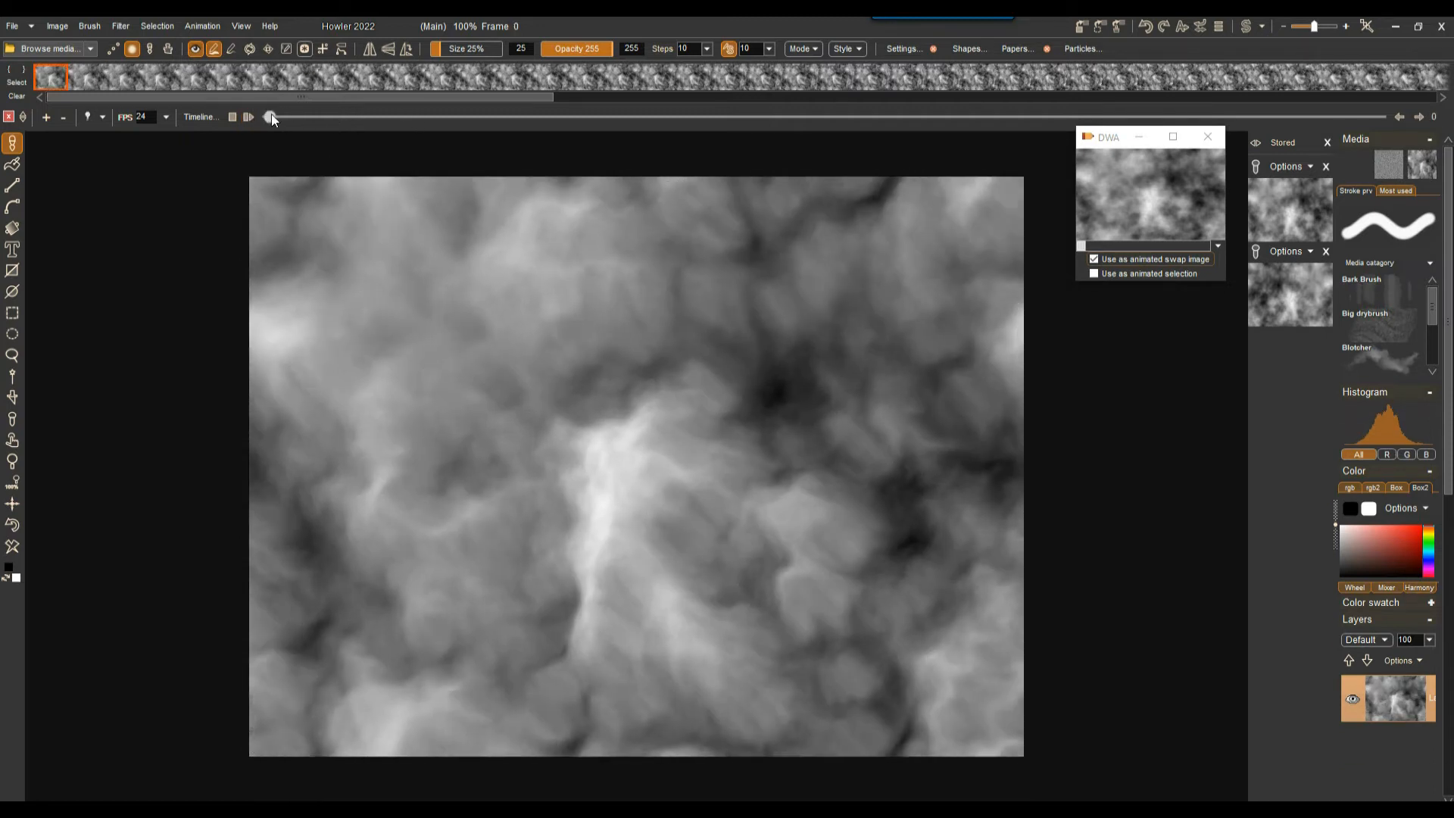
left_click_drag(271, 117, 395, 117)
left_click(1121, 187)
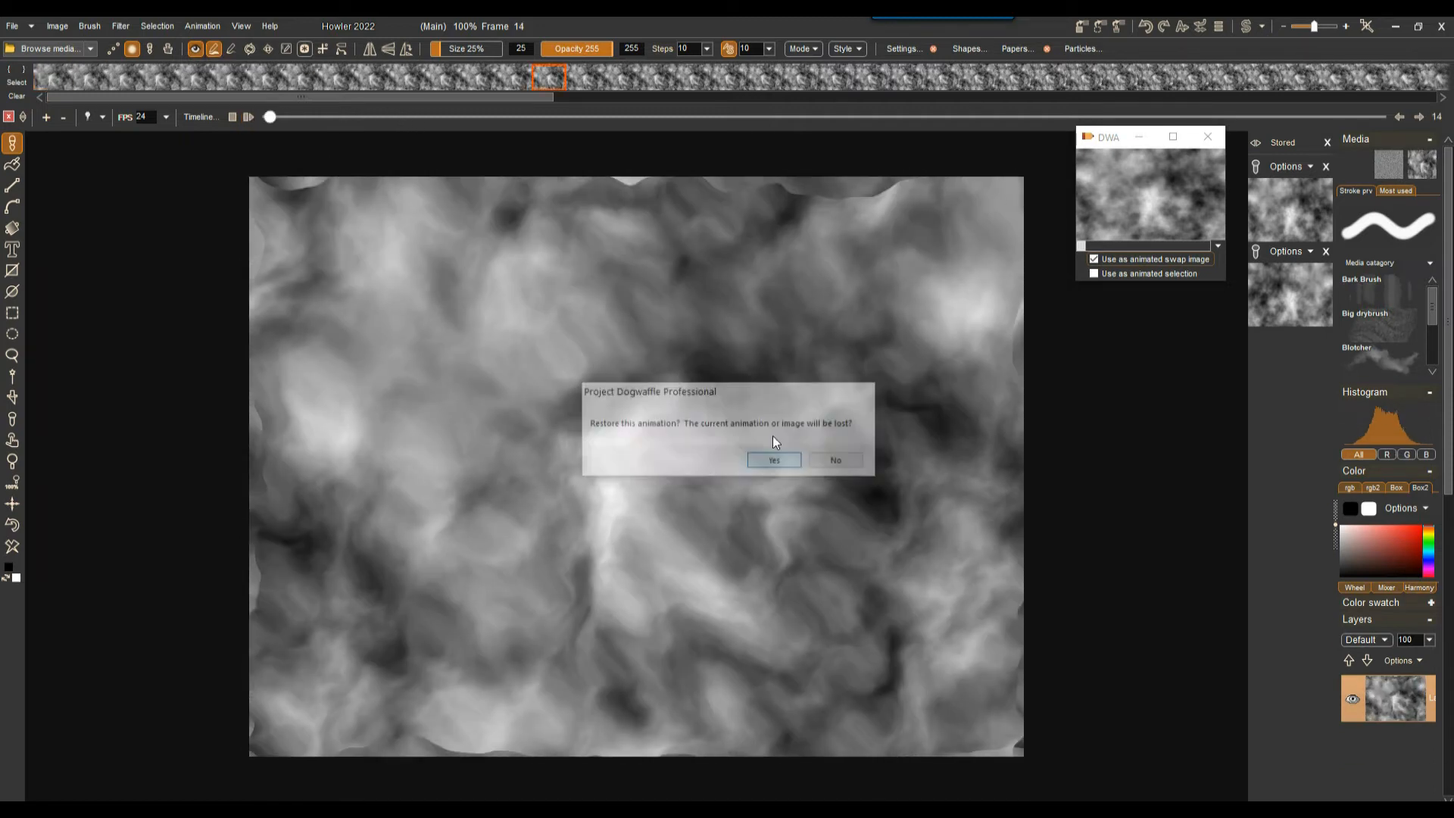
left_click(775, 461)
Step: Apply Pool displace by swap to the whole animation with Max displace 48, Swirl value about 11 and Mirror border handling
left_click(120, 26)
mouse_move(163, 287)
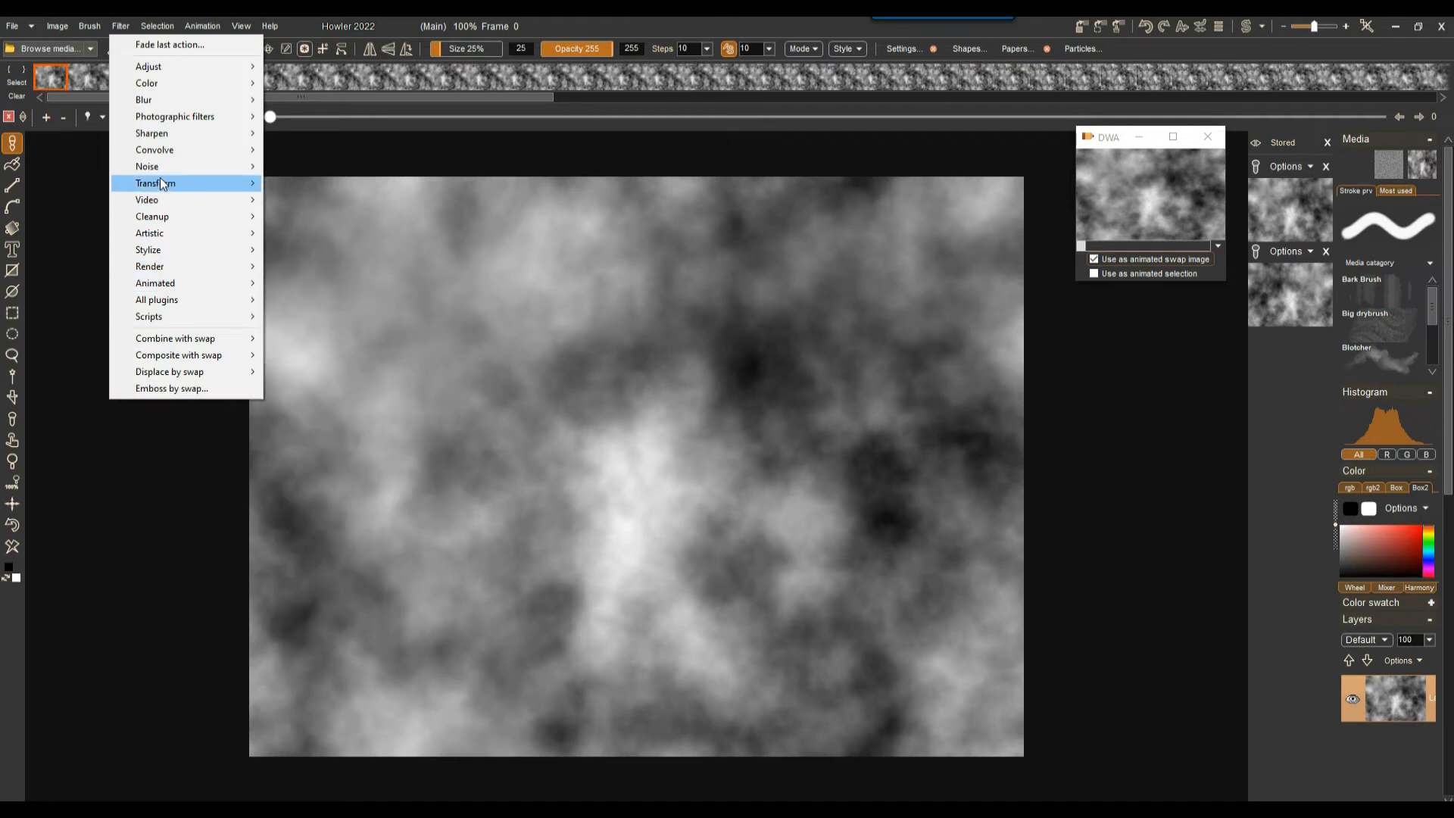
mouse_move(186, 372)
left_click(311, 407)
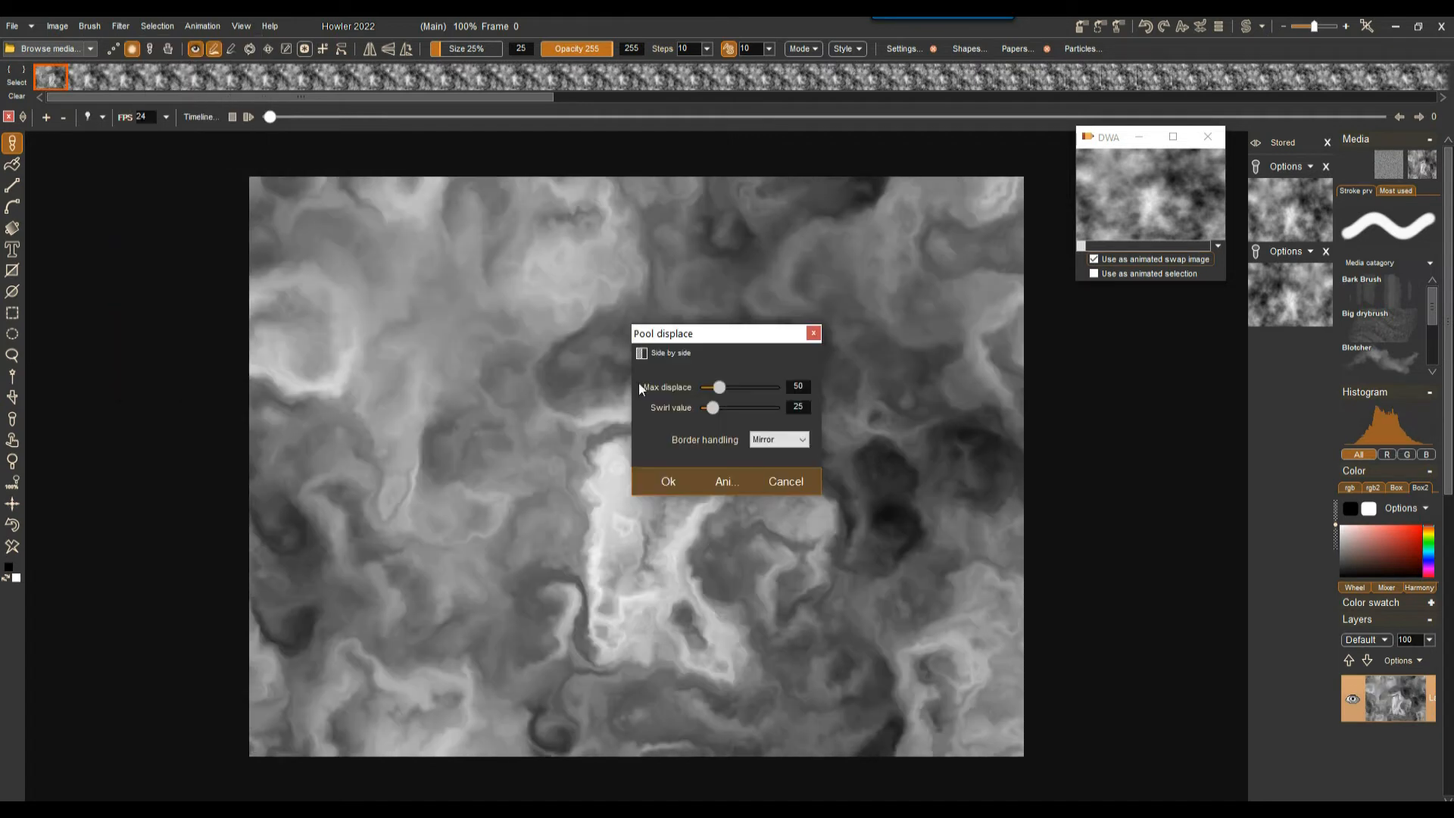
mouse_move(710, 387)
left_mouse_down()
mouse_move(742, 388)
mouse_move(707, 389)
mouse_move(719, 388)
mouse_move(709, 412)
left_mouse_up()
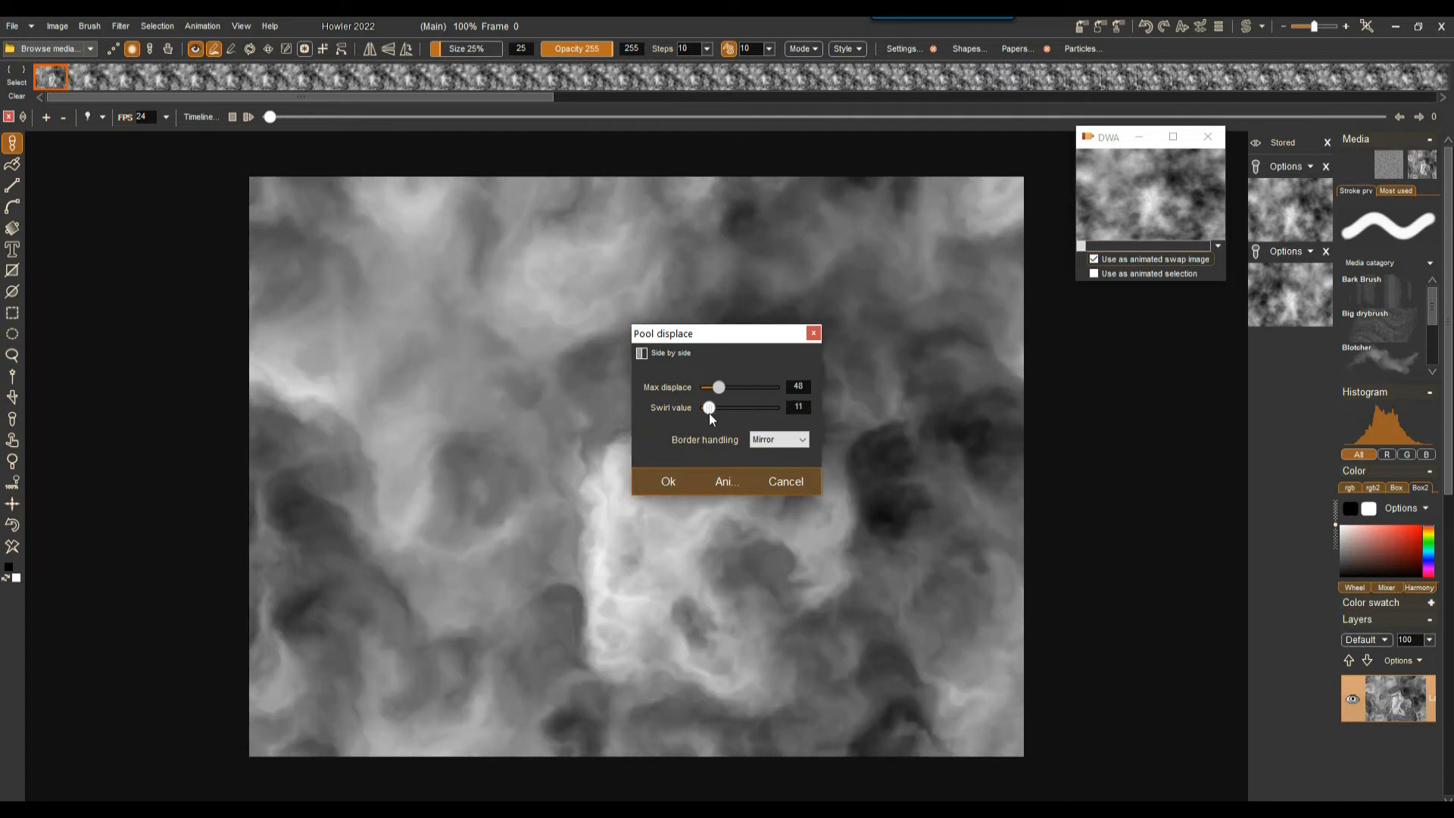
left_click(760, 463)
left_click(742, 482)
left_click(626, 484)
Step: Play back the pool-displaced animation and restore the stored copy over it
left_click(248, 117)
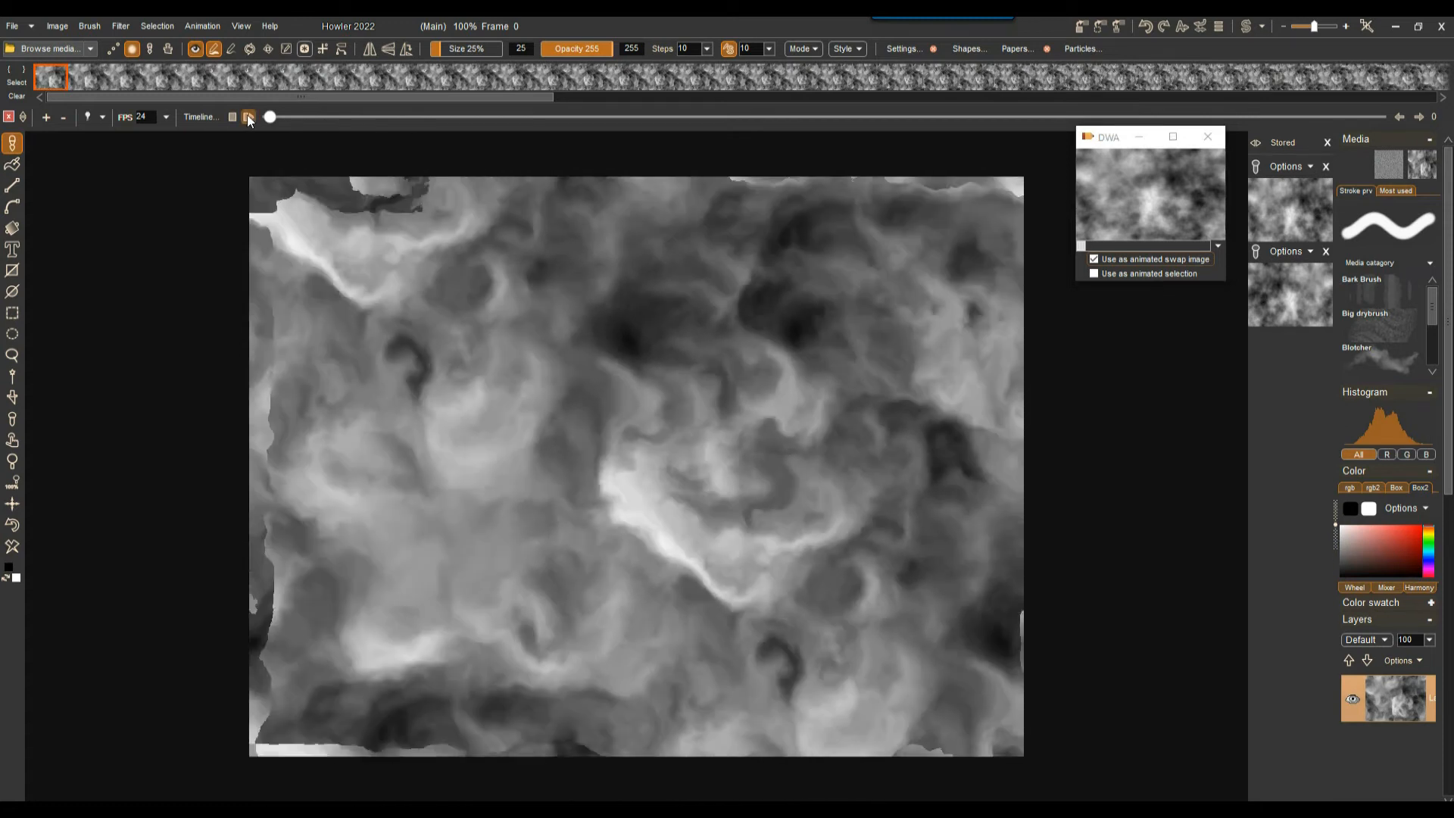
left_click(1100, 26)
left_click(775, 462)
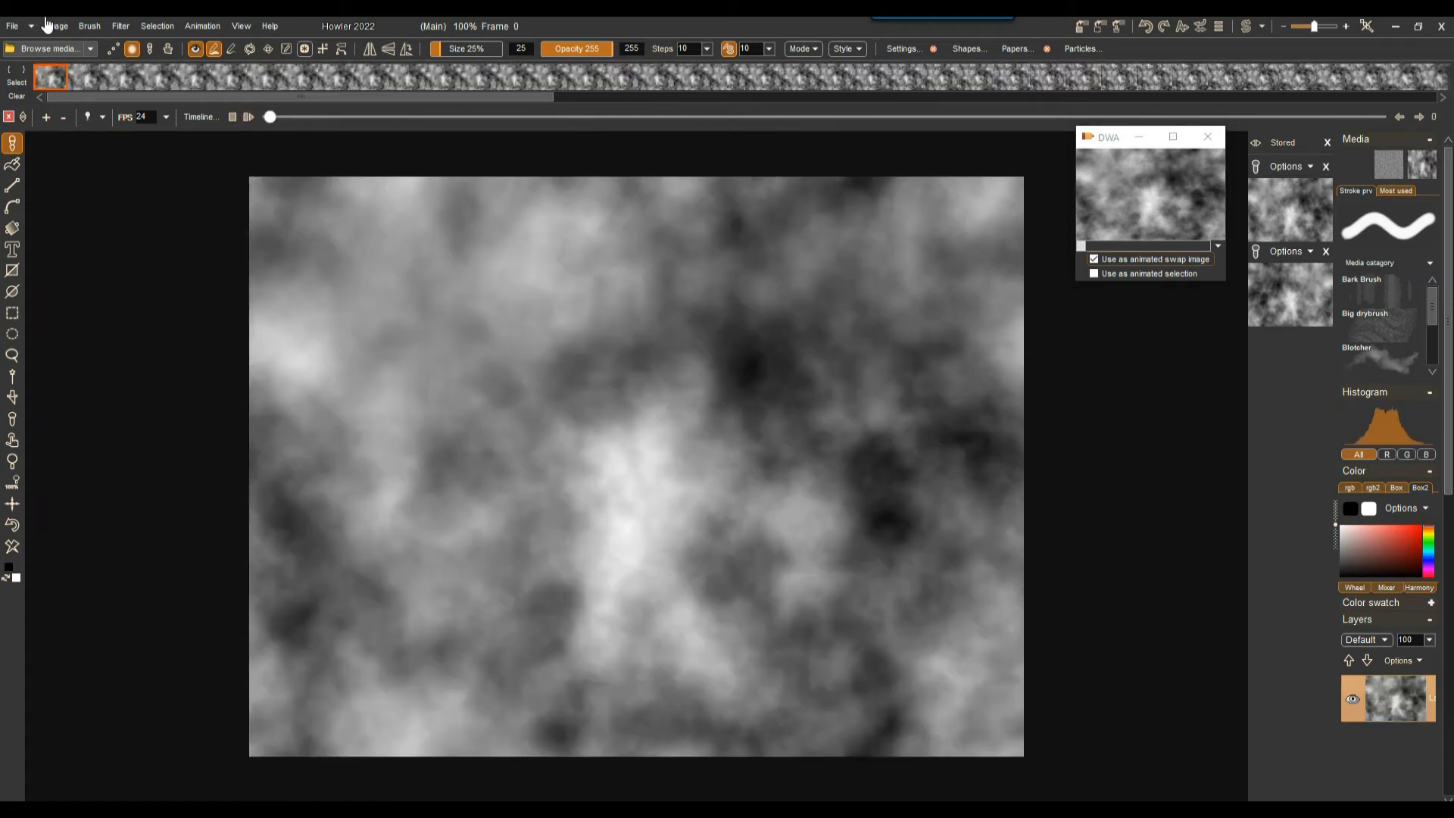
Step: Try Colortwirl displace by swap on the whole animation with Displace 90 and Twirl about 18, then restore the stored animation
left_click(120, 25)
mouse_move(189, 373)
left_click(315, 441)
mouse_move(713, 403)
left_mouse_down()
mouse_move(728, 404)
mouse_move(704, 424)
left_mouse_up()
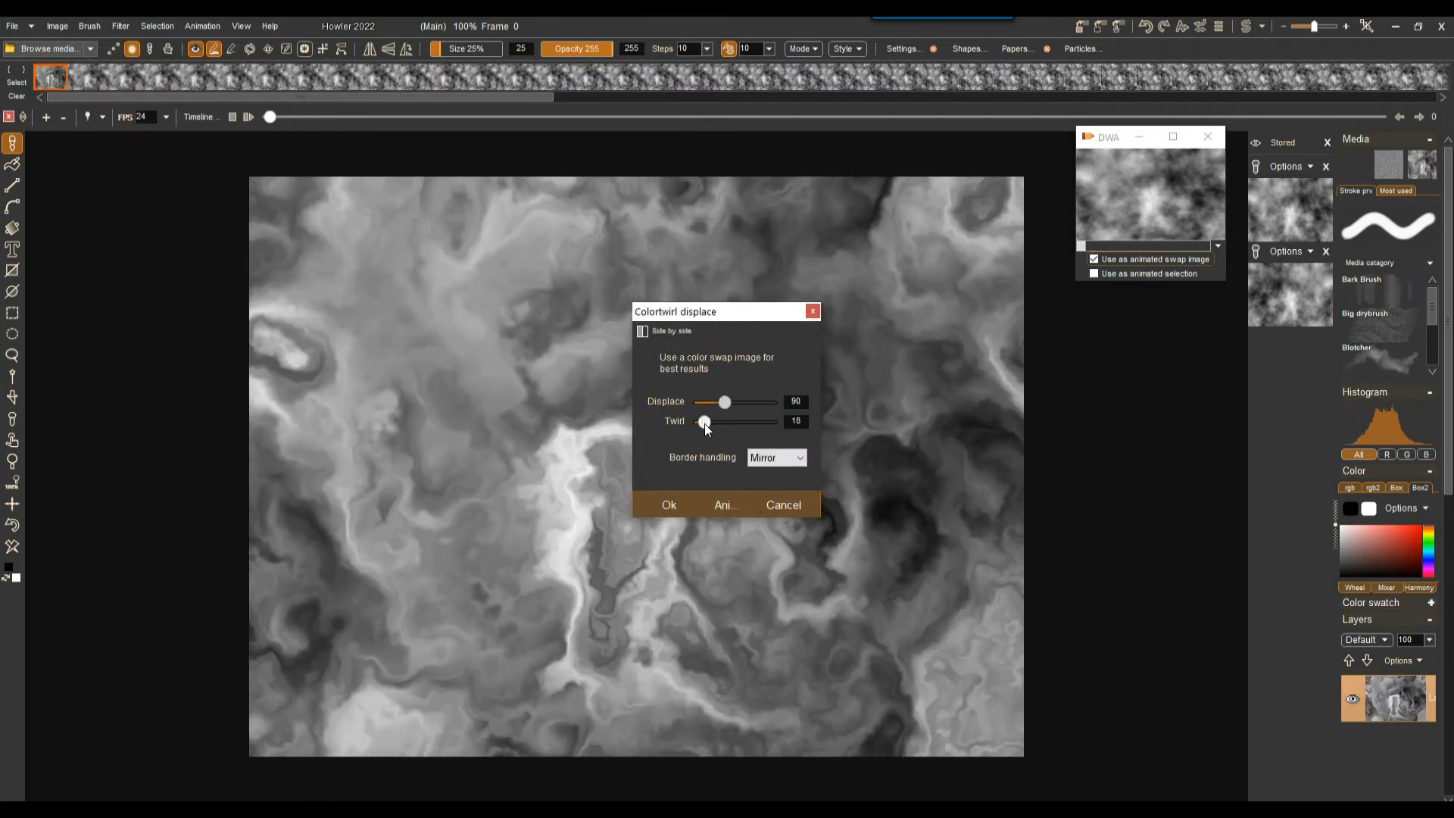
left_click(734, 501)
left_click(666, 490)
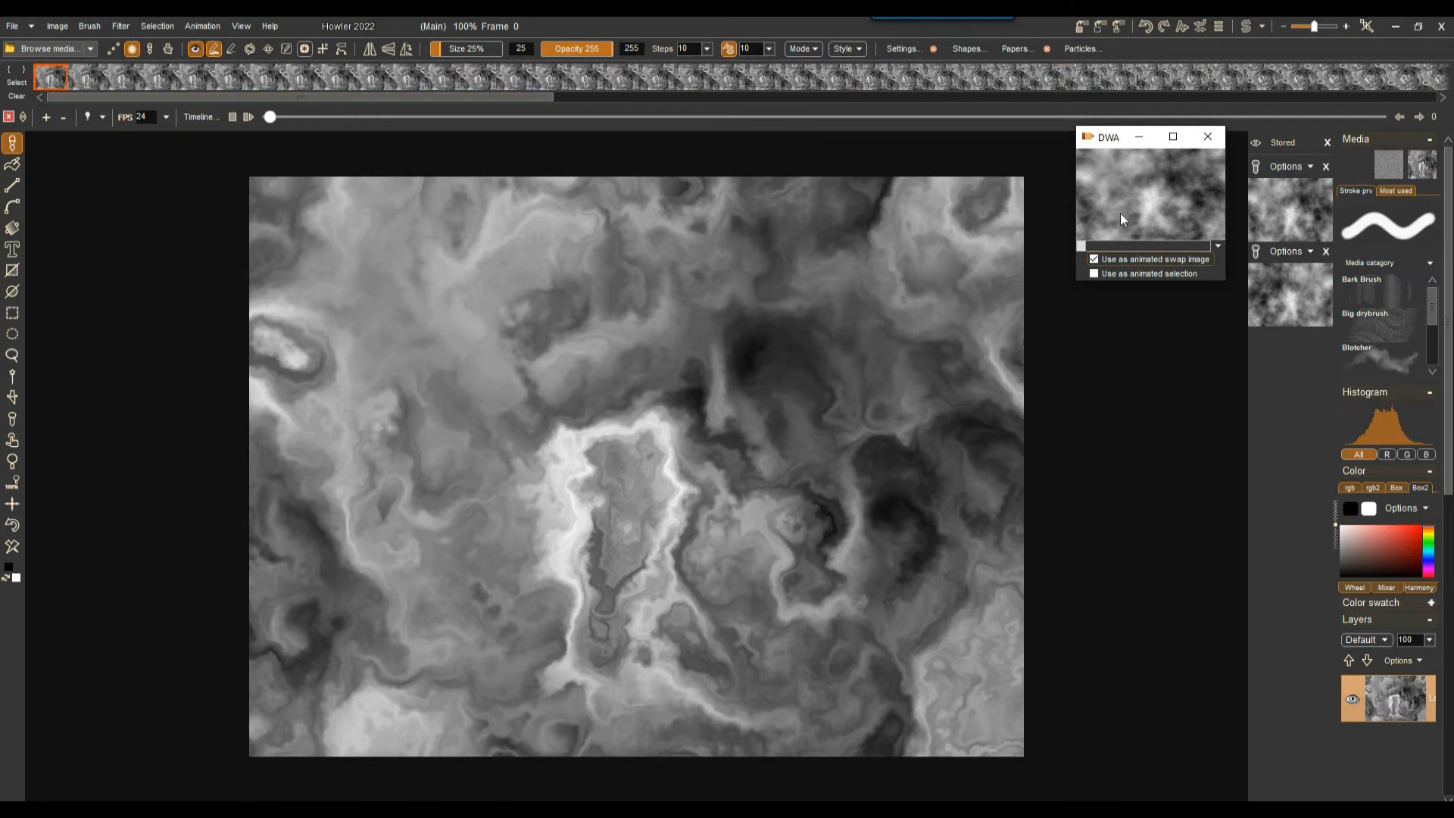
key("ctrl+z")
left_click(771, 458)
Step: Open the timeline editor, move it off most of the image and show its list of filters
left_click(192, 119)
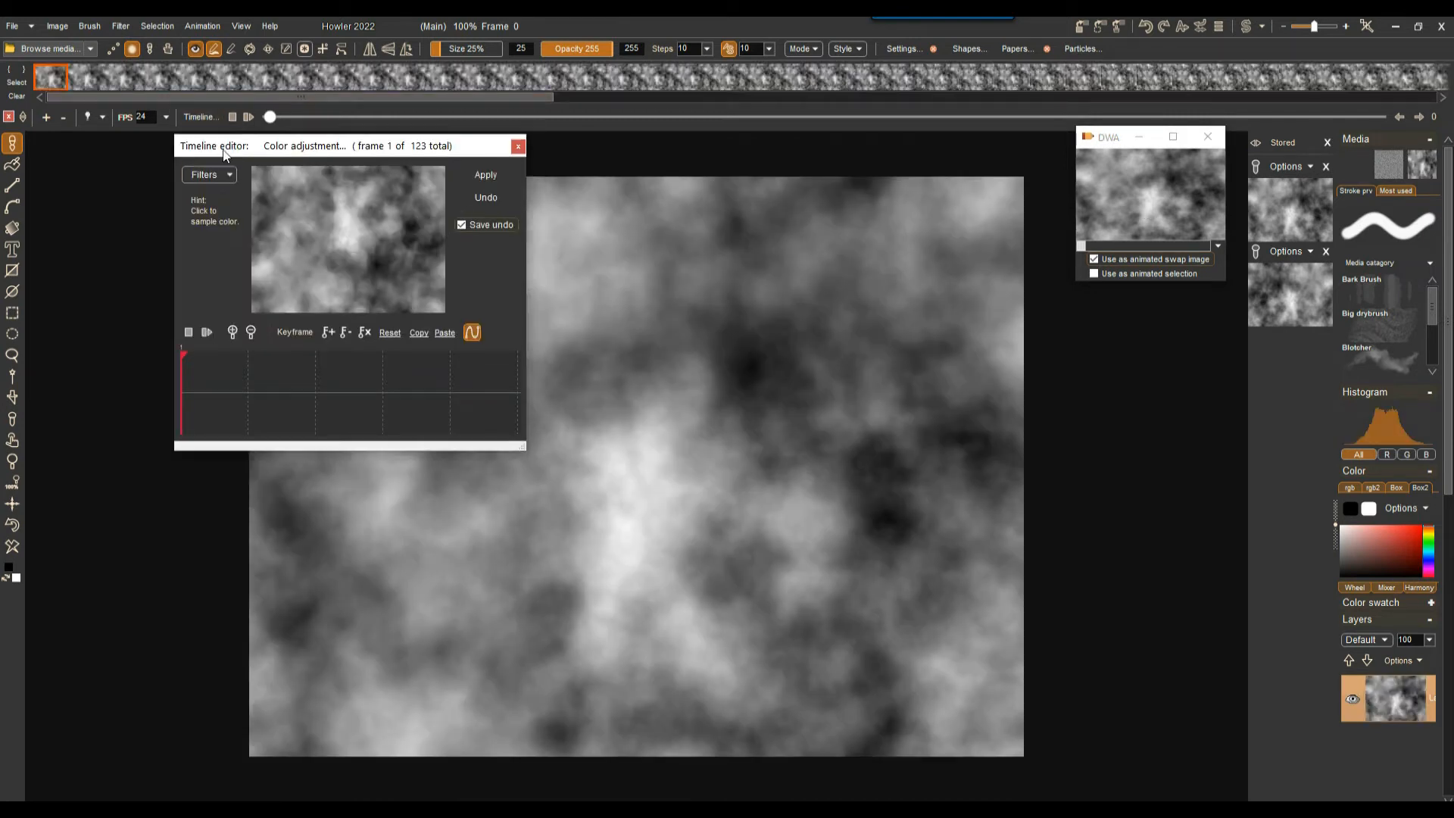
left_click_drag(249, 142, 113, 168)
left_click(85, 196)
Step: Try Cloaking displace by swap, varying the displacement and previewing different frames
left_click_drag(294, 219, 302, 397)
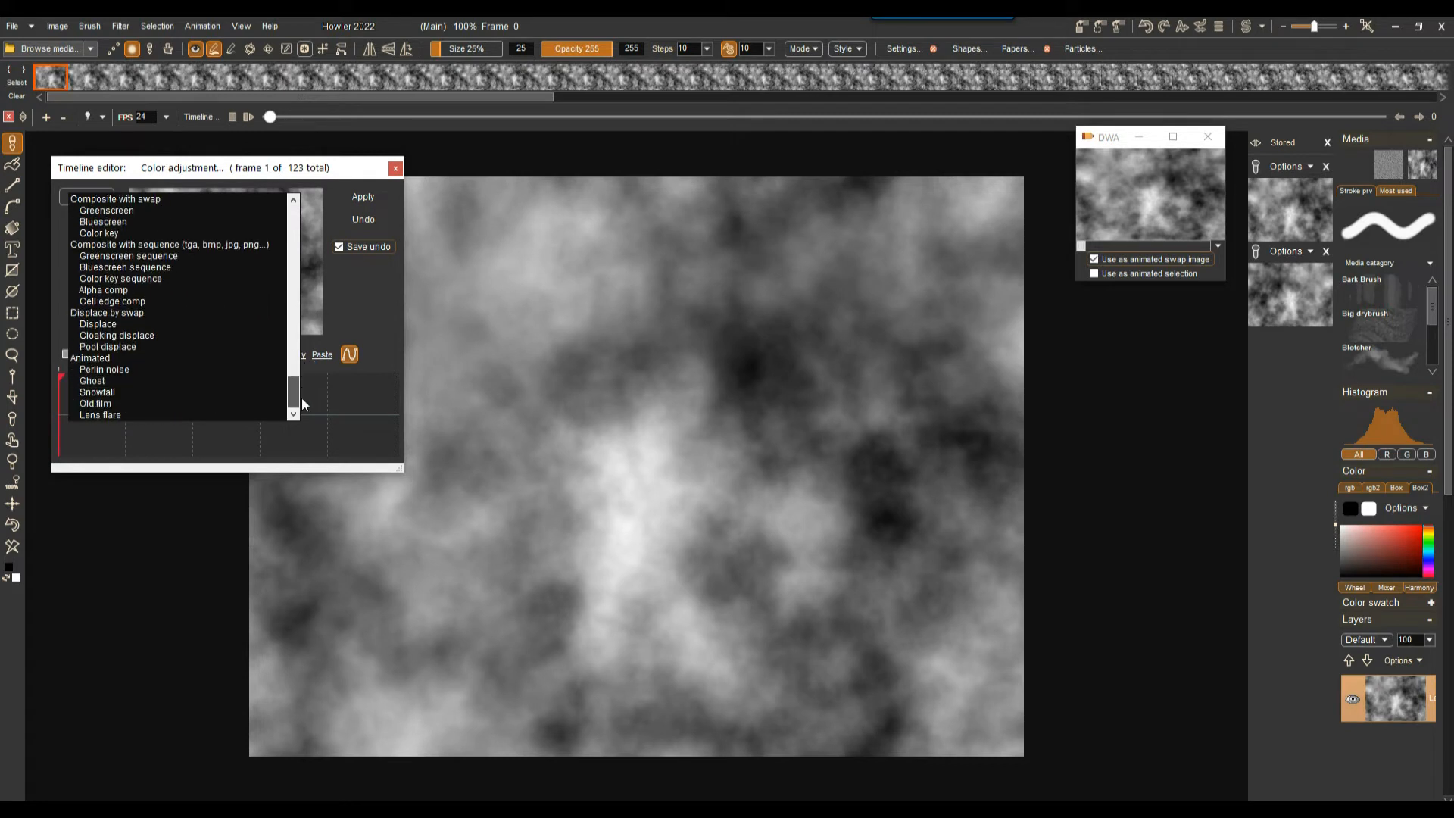
left_click(123, 334)
left_click_drag(77, 411, 240, 409)
left_click_drag(159, 475, 382, 480)
left_click_drag(241, 413, 293, 419)
Step: Try the plain Displace by swap filter, raising the displacement and previewing frames up to frame 90
left_click(103, 200)
left_click(107, 323)
left_click_drag(182, 402, 260, 416)
left_click_drag(160, 475, 403, 474)
left_click_drag(260, 413, 307, 415)
Step: Select Pool displace by swap and keyframe Max displace at 0 on the first and last frames with Squirrel factor 23
left_click(83, 196)
left_click(106, 347)
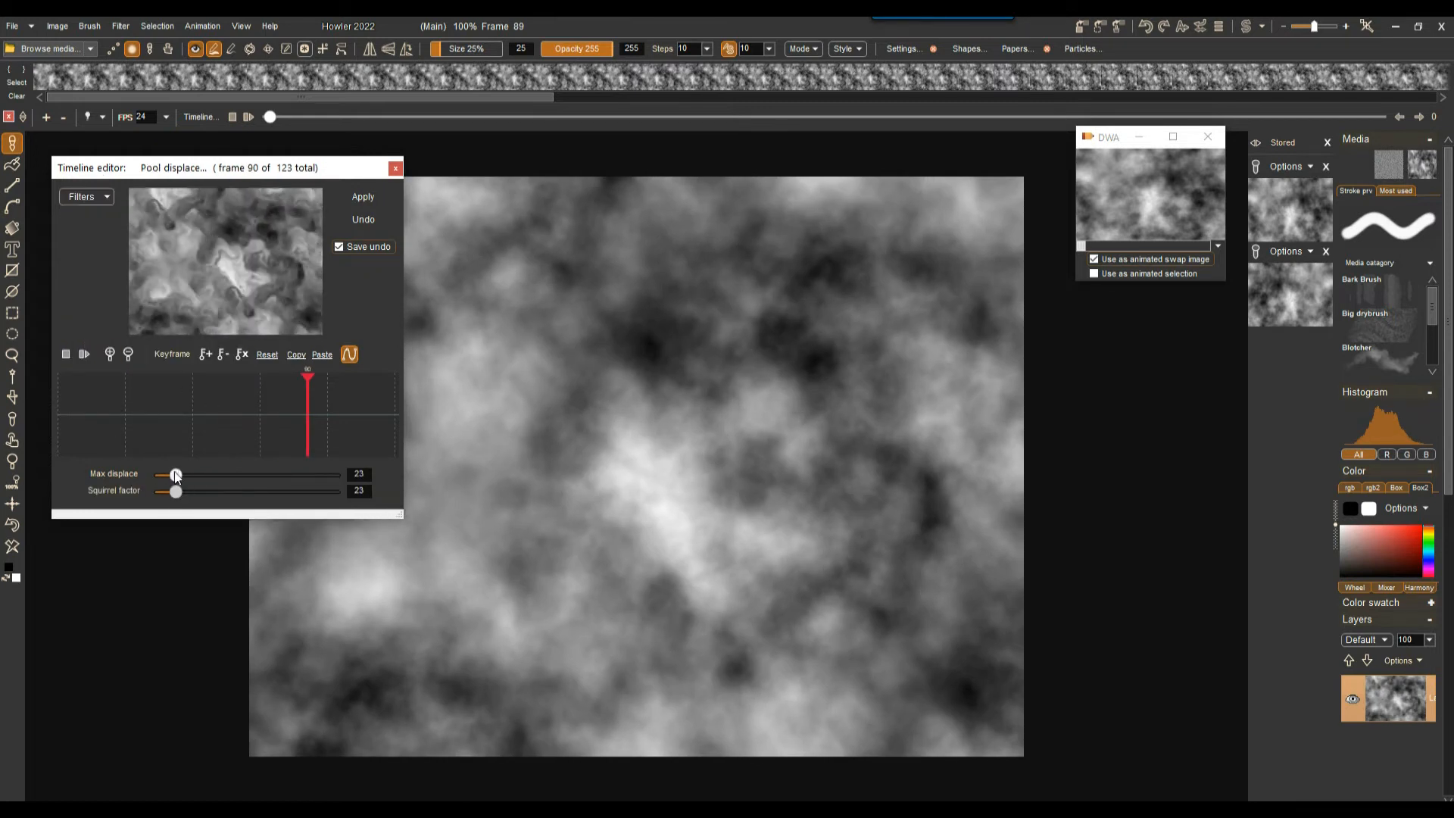
mouse_move(176, 475)
left_mouse_down()
mouse_move(211, 476)
mouse_move(188, 475)
left_mouse_up()
left_click_drag(85, 401, 38, 420)
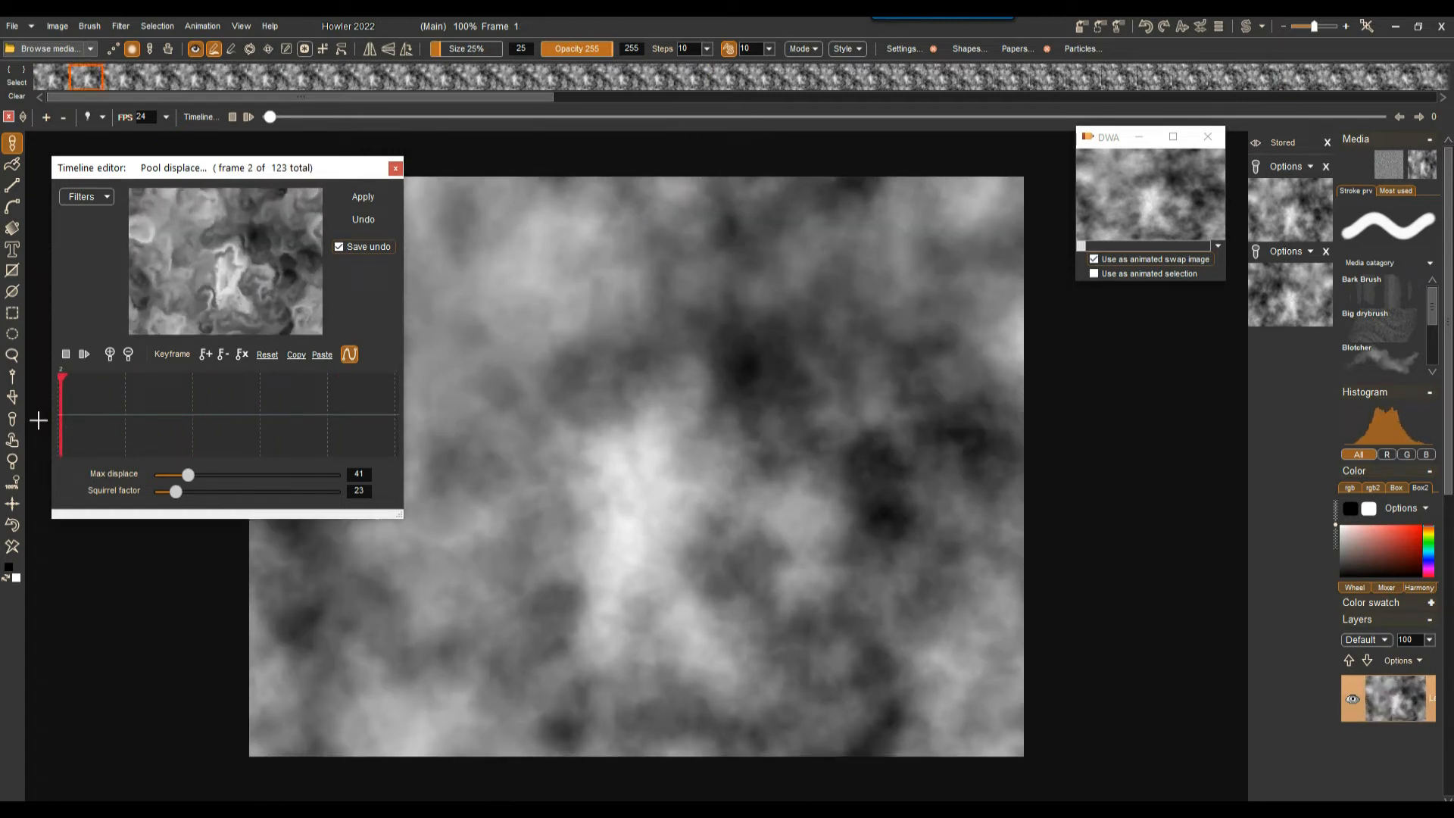
left_click_drag(188, 475, 160, 475)
left_click(207, 354)
left_click_drag(357, 423, 401, 426)
left_click(205, 355)
Step: Keyframe a raised Max displace a little before mid-animation and a Max displace of 0 at frame 79
left_click(191, 416)
mouse_move(165, 479)
left_mouse_down()
mouse_move(231, 477)
mouse_move(147, 481)
left_mouse_up()
left_click(206, 354)
left_click(258, 413)
left_click(277, 412)
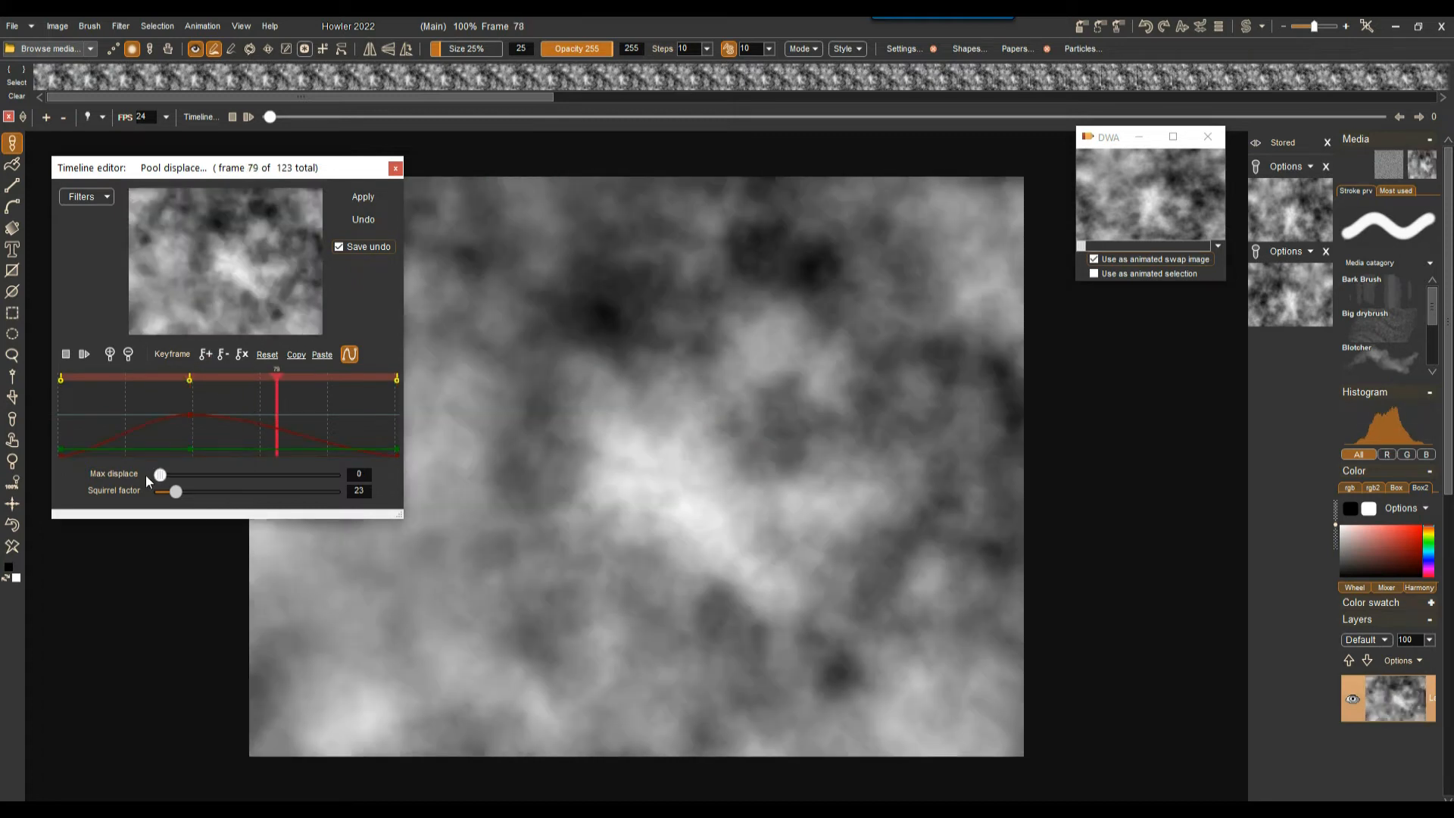
Step: Keyframe Max displace at 255 on frame 100 and apply Pool displace to the whole animation
left_click(335, 413)
left_click_drag(160, 474, 368, 473)
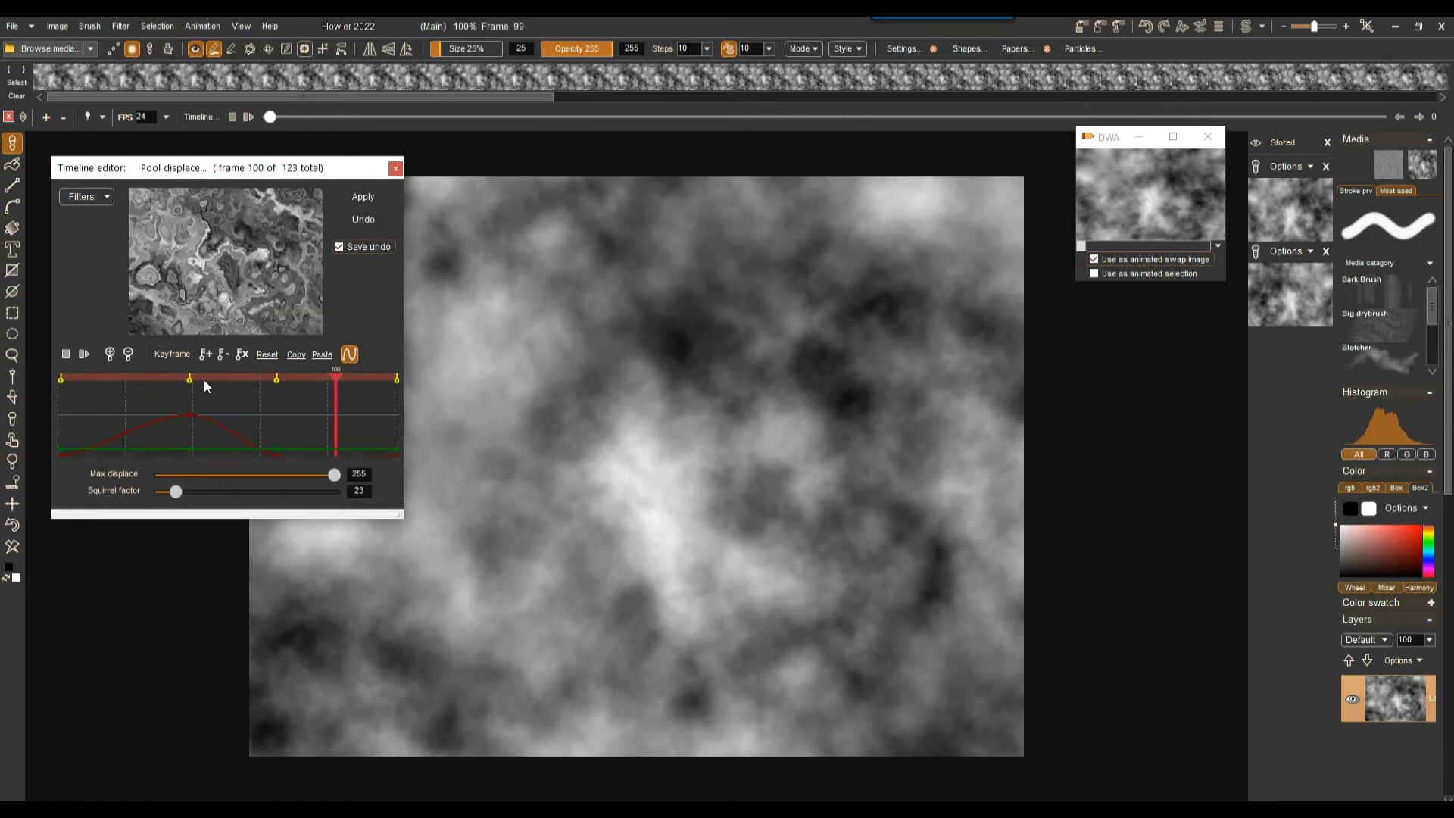
left_click(362, 197)
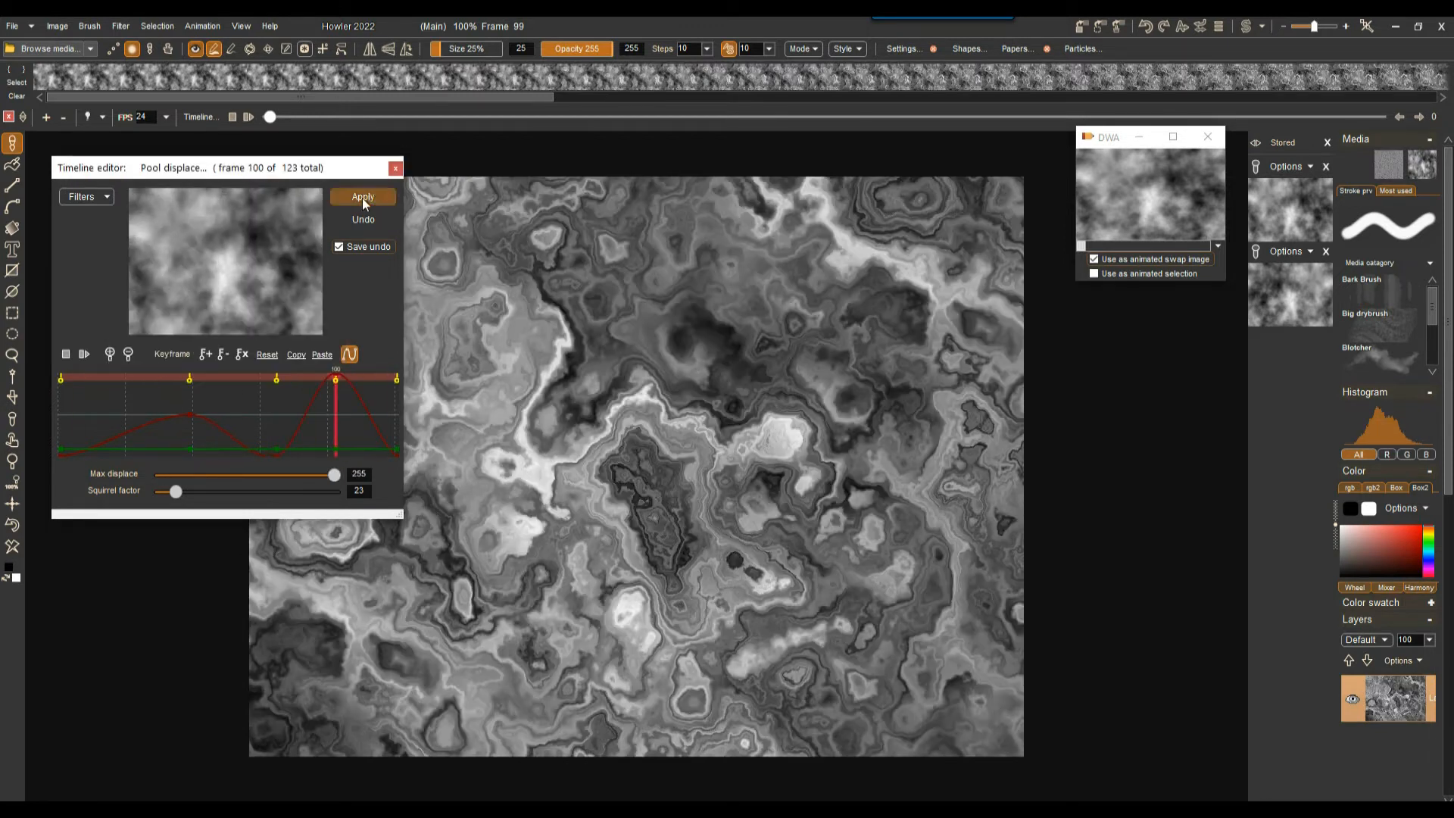
left_click(394, 168)
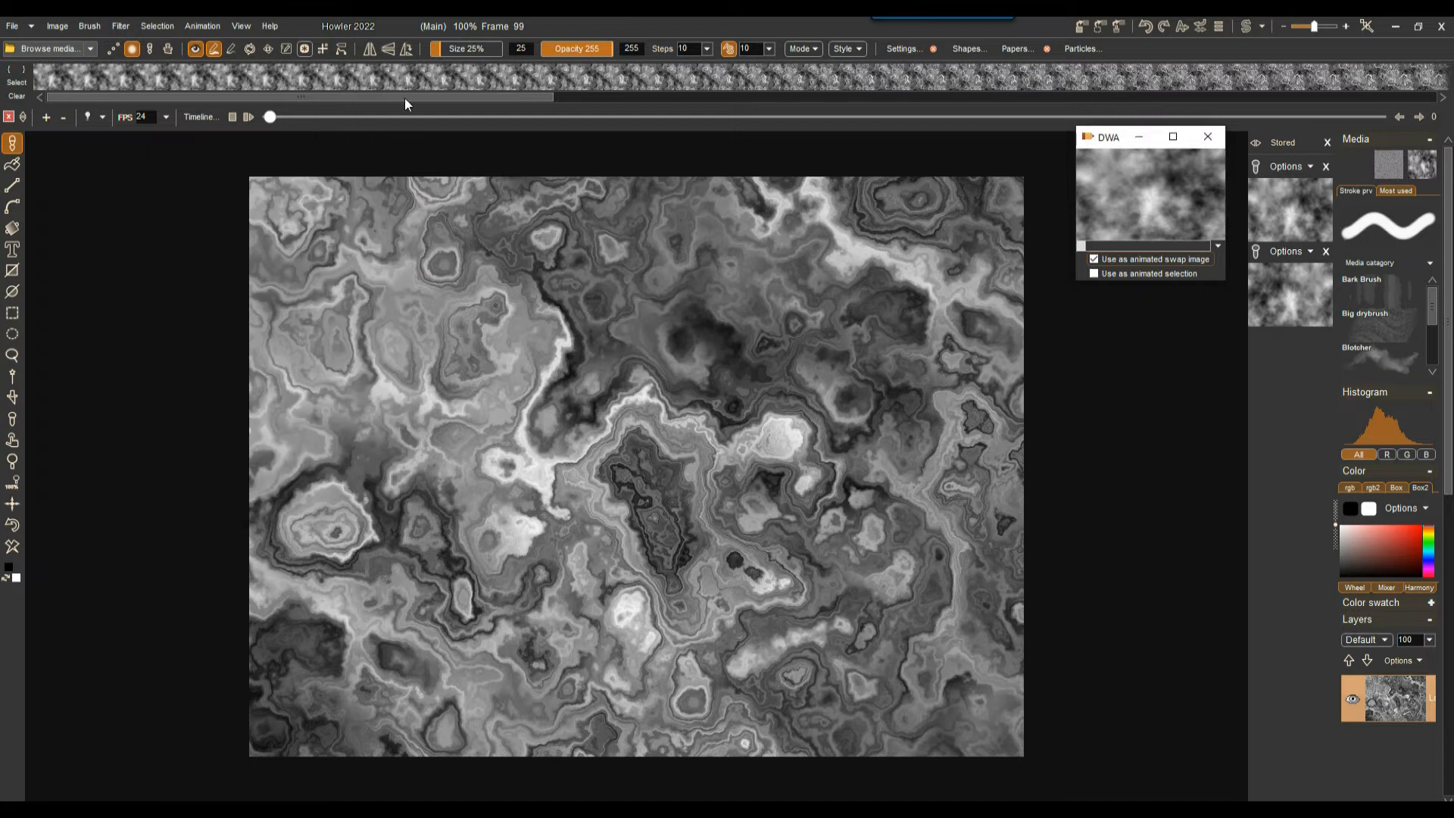
Step: Store the pool-displaced animation to disc and place its preview window below the first stored one
left_click(203, 26)
mouse_move(233, 96)
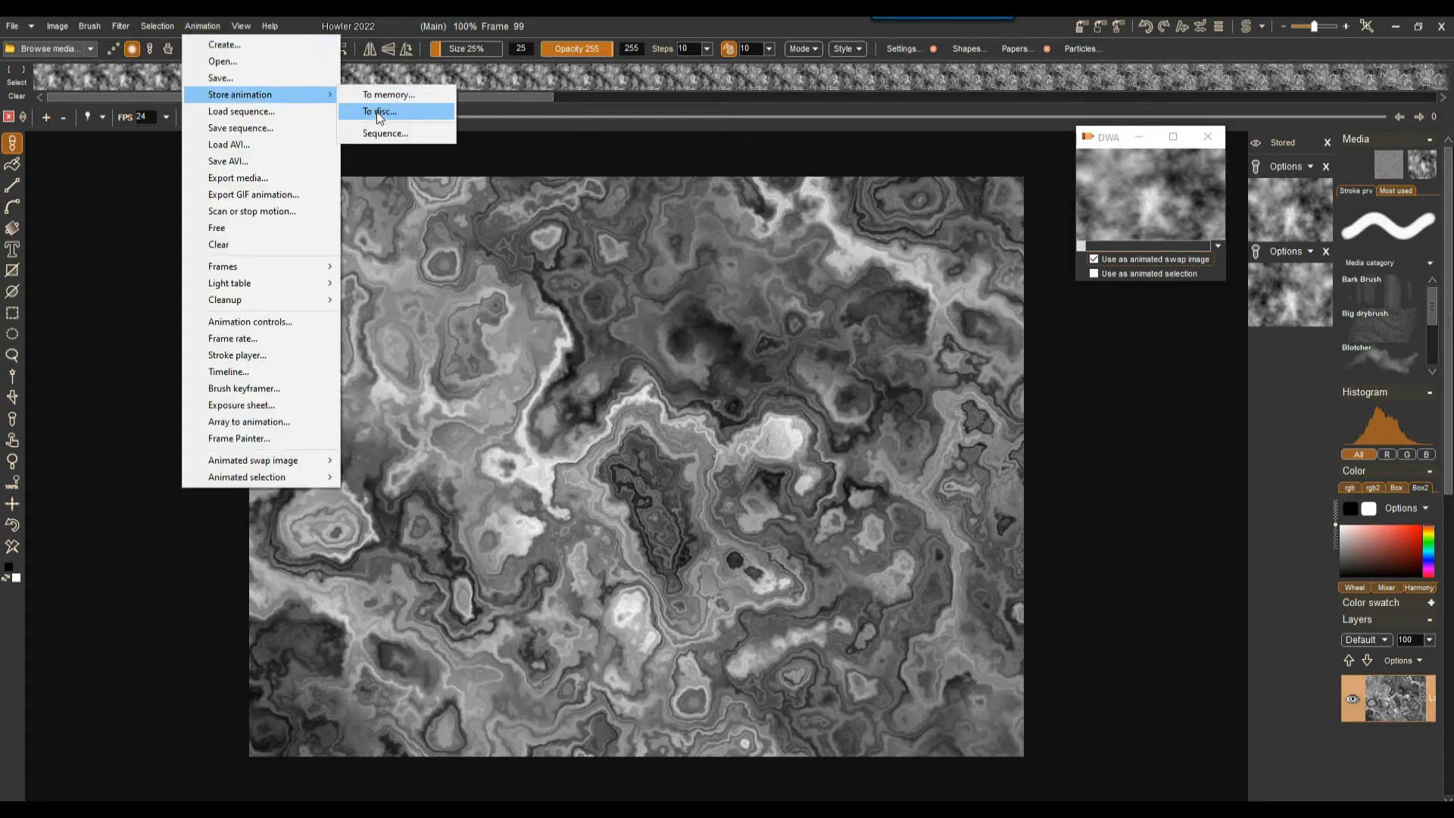
left_click(378, 112)
left_click_drag(94, 522, 1110, 339)
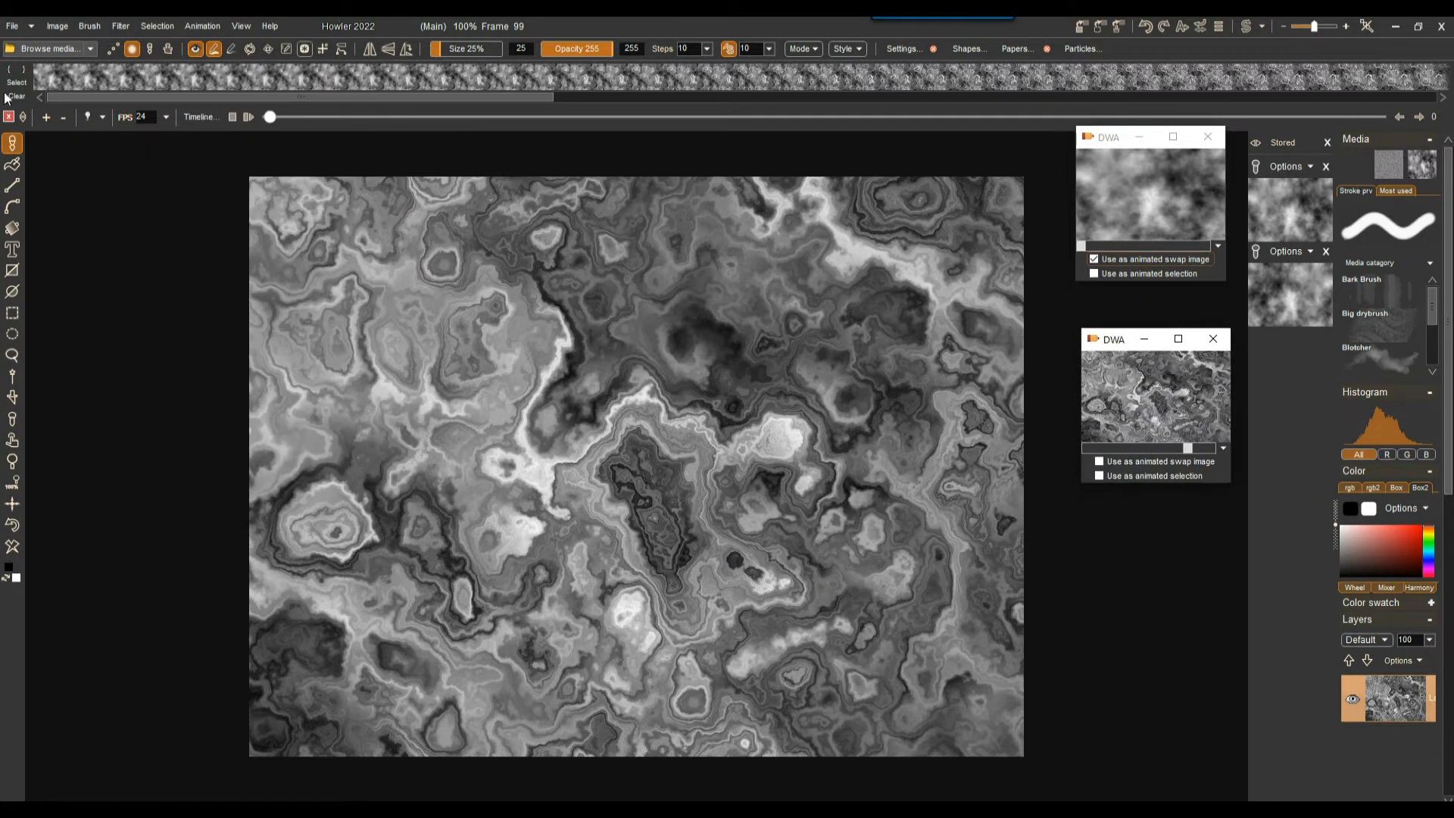
Step: Pick a blue, white and dark brown gradient, map the whole animation to it and play the result
left_click(13, 227)
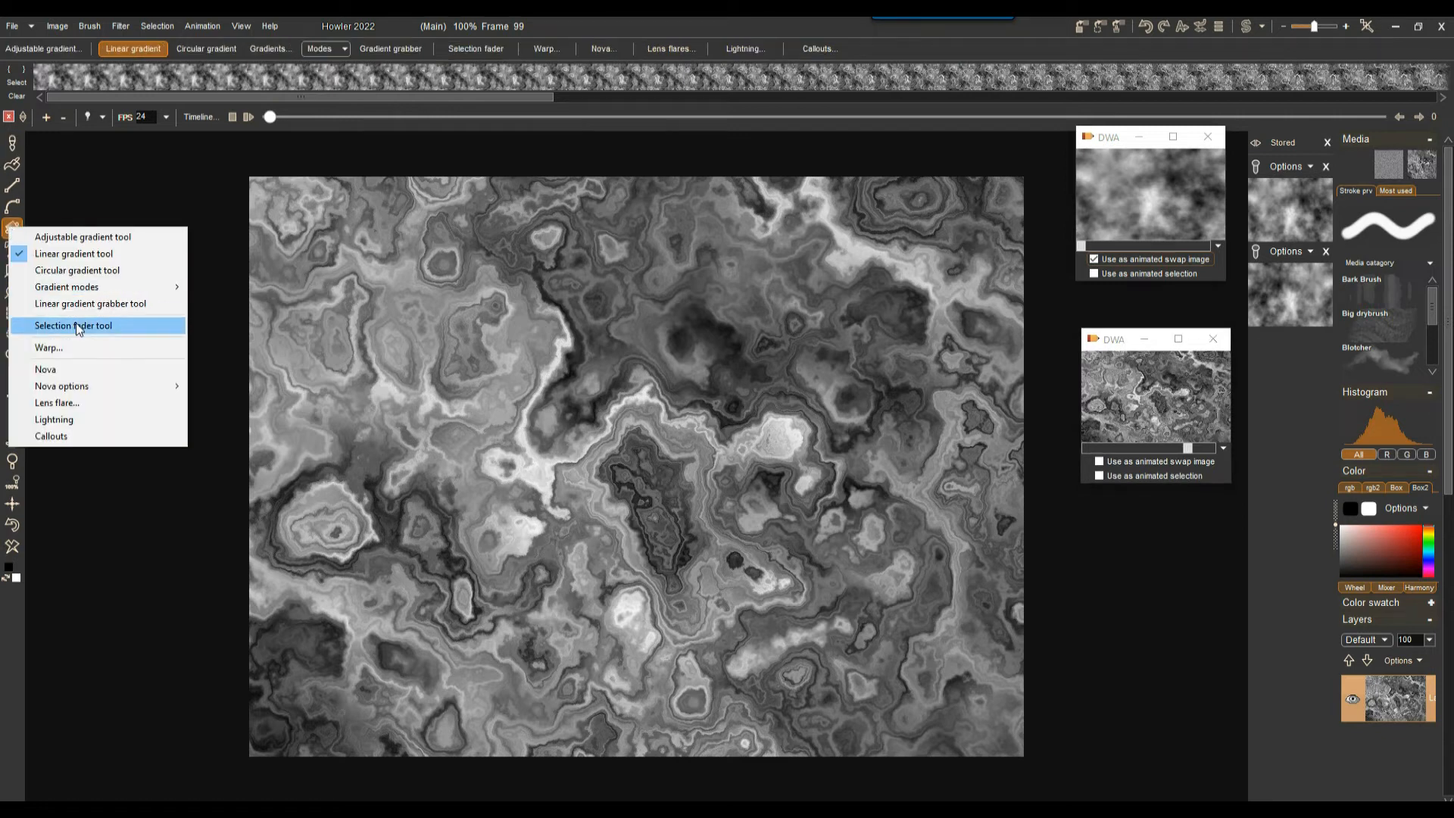
left_click(280, 46)
left_click(273, 47)
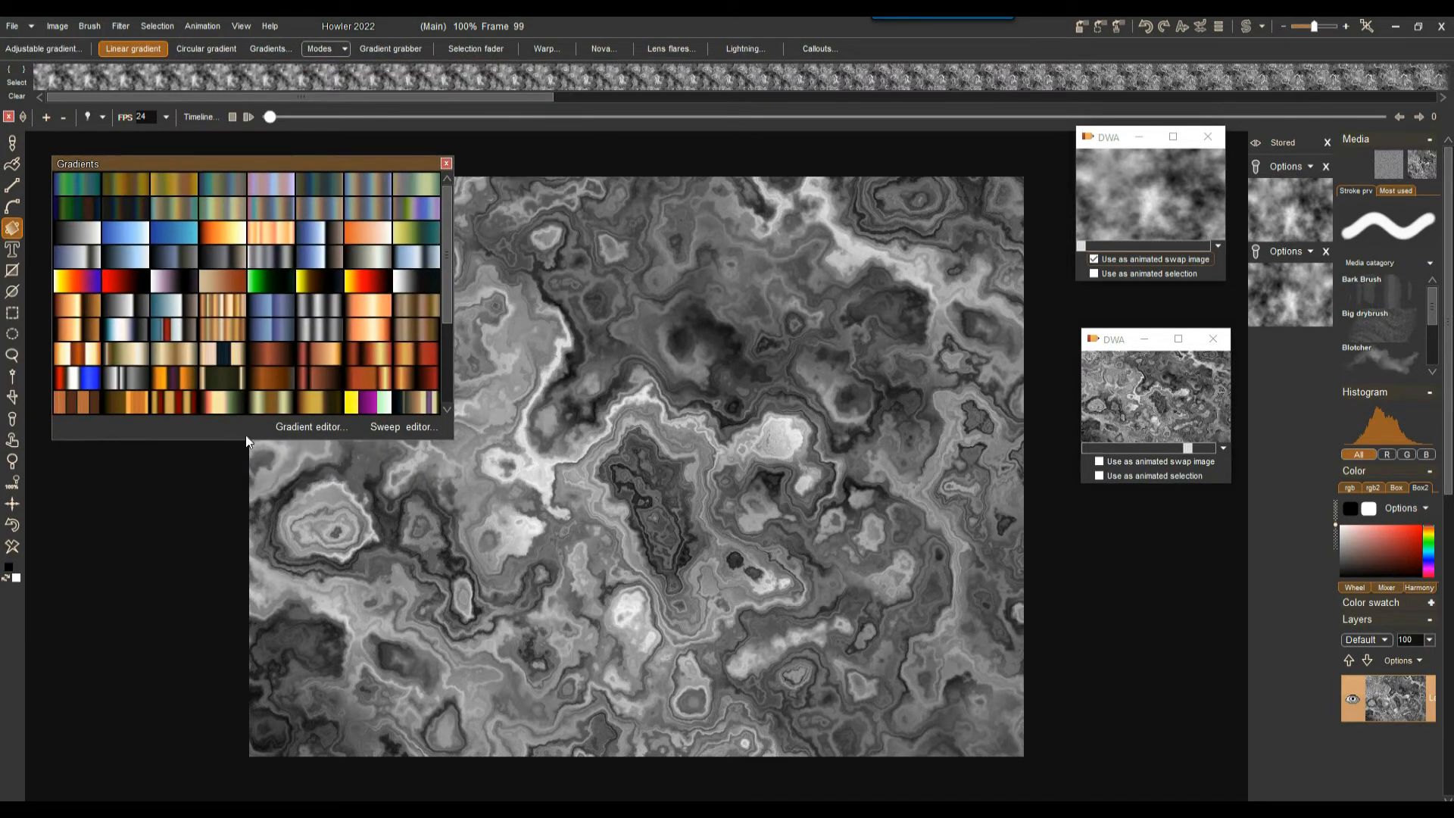
left_click(318, 272)
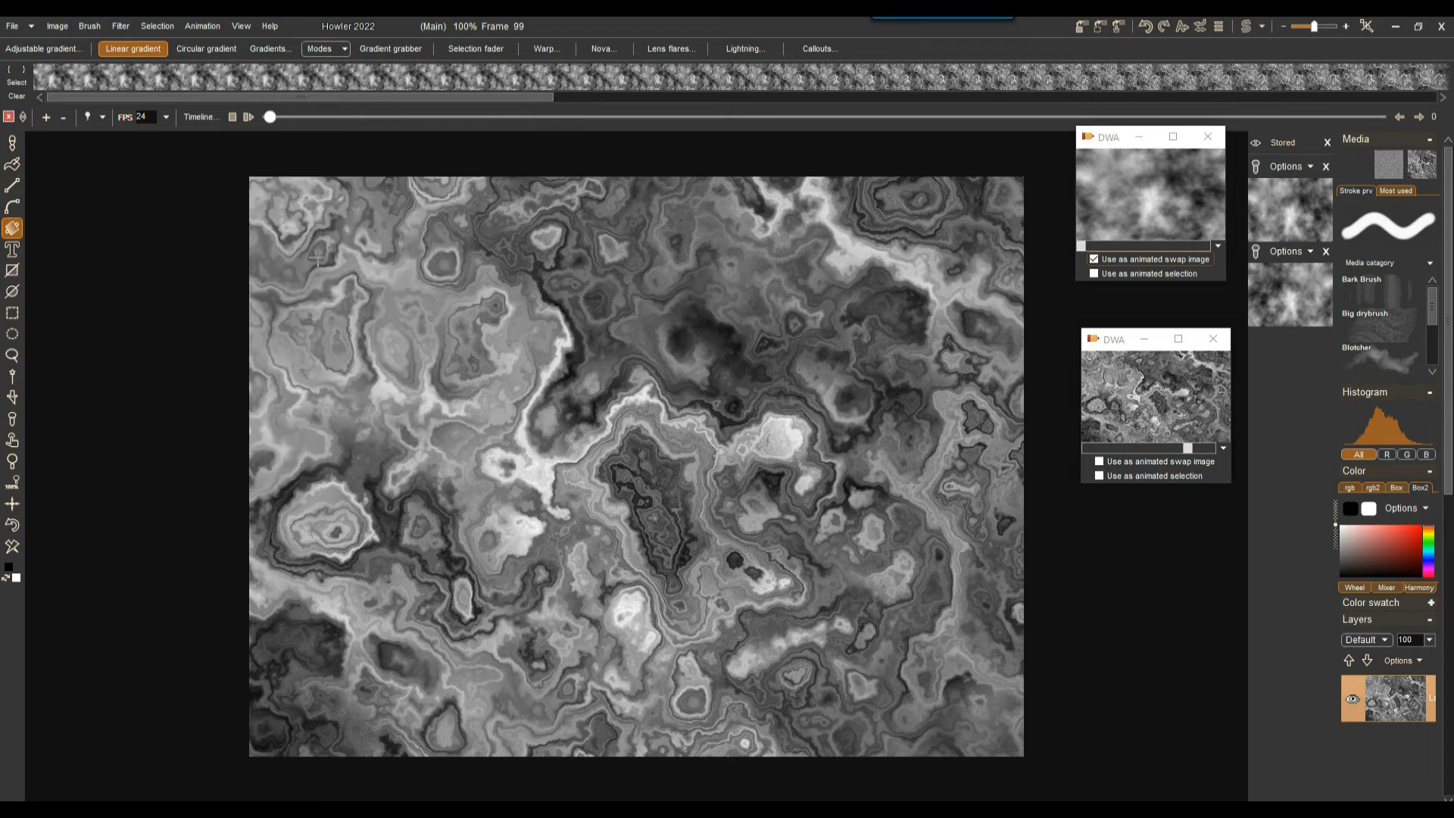
left_click(128, 24)
mouse_move(155, 82)
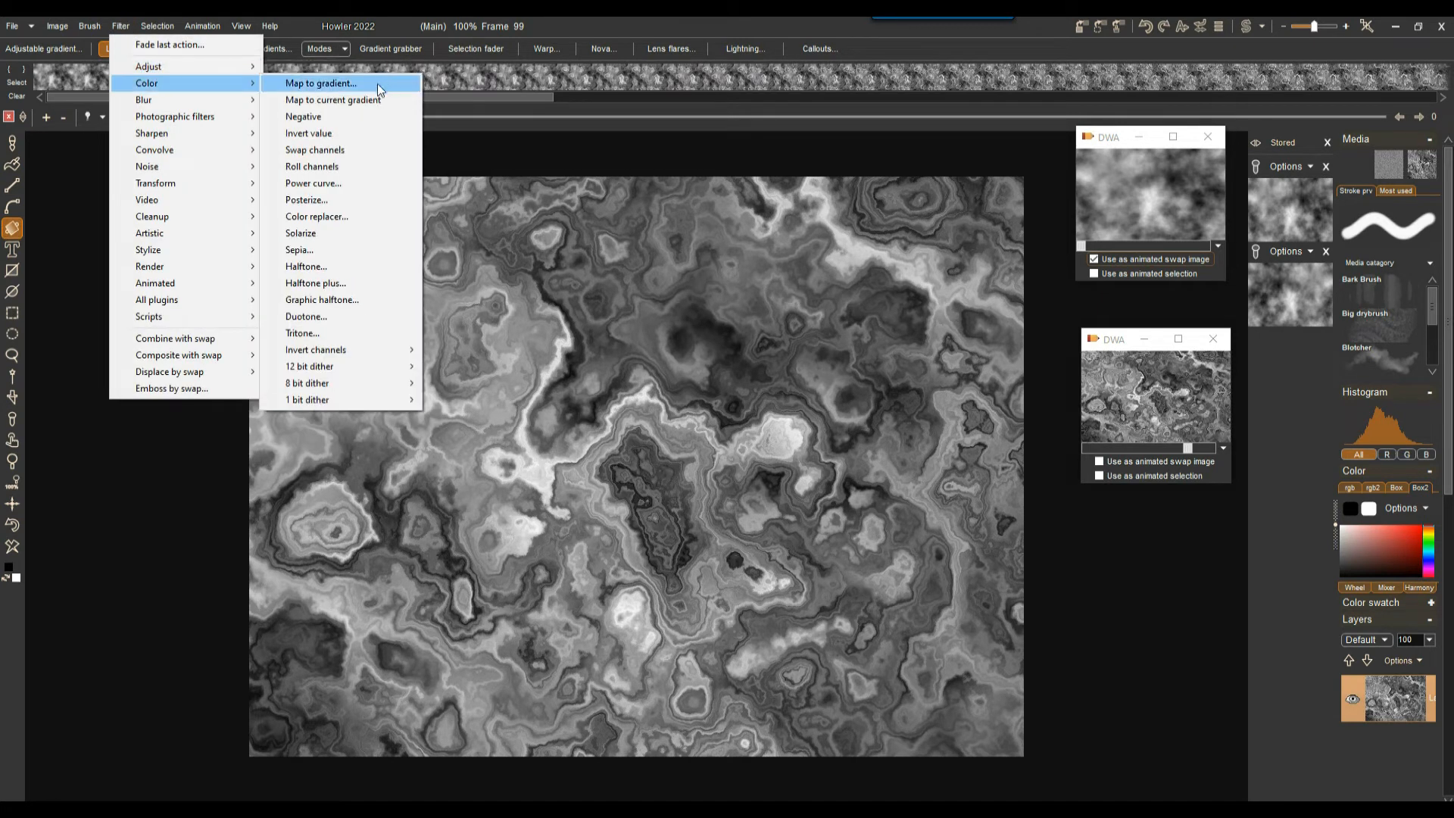
left_click(385, 98)
key("Return")
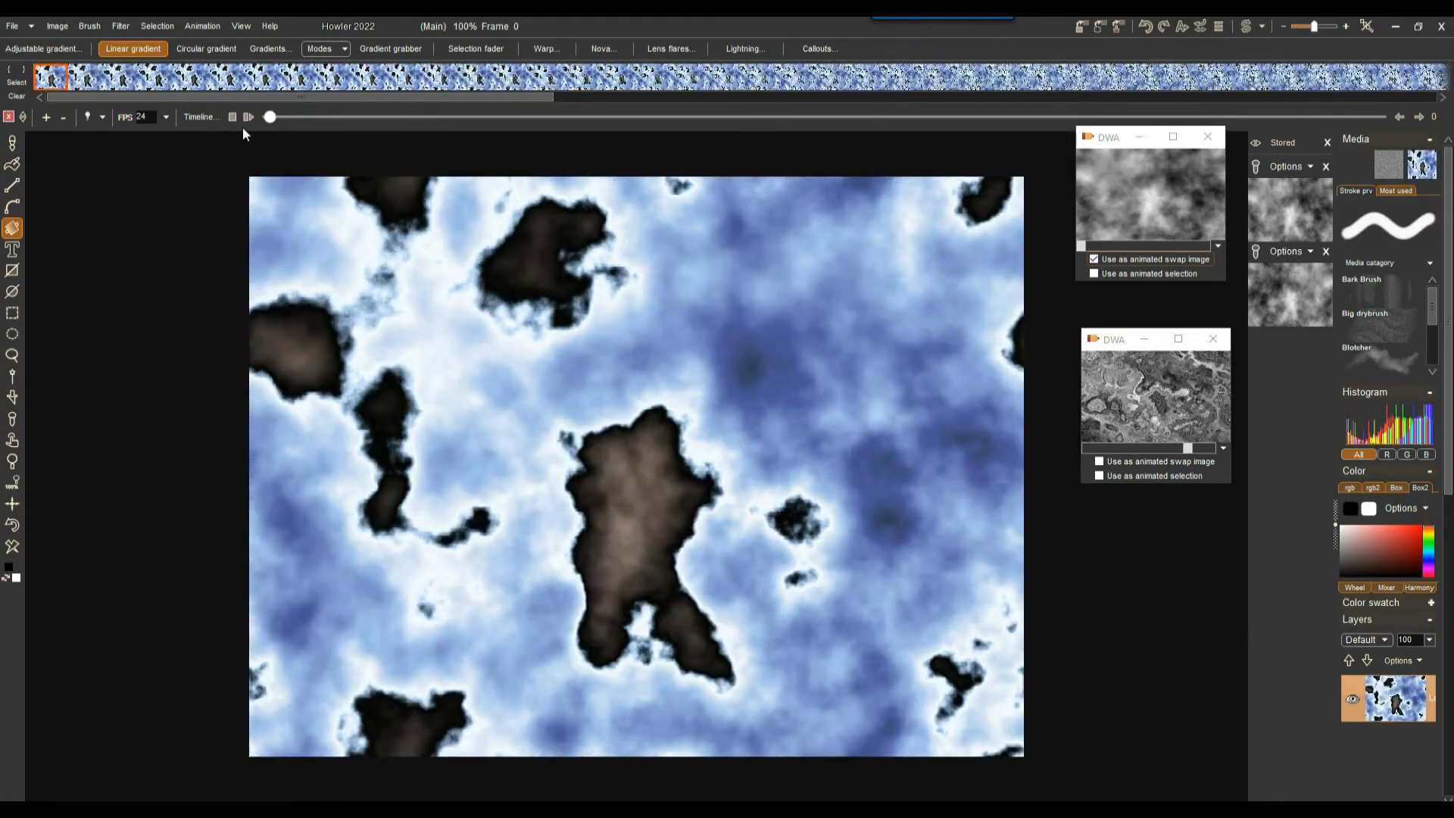
left_click(248, 117)
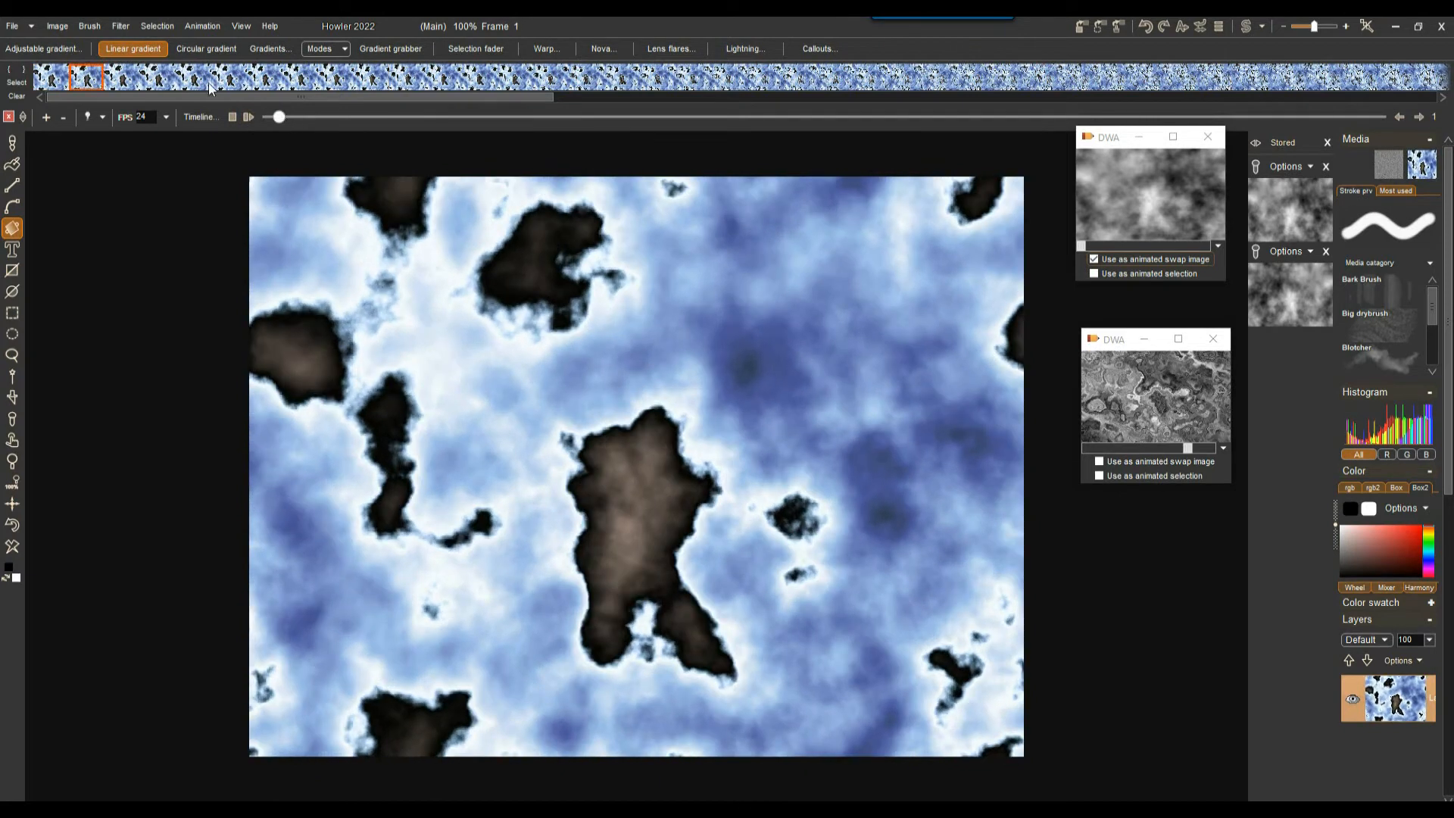
Step: Store the gradient-coloured animation to disc and place its preview window below the other two
left_click(202, 26)
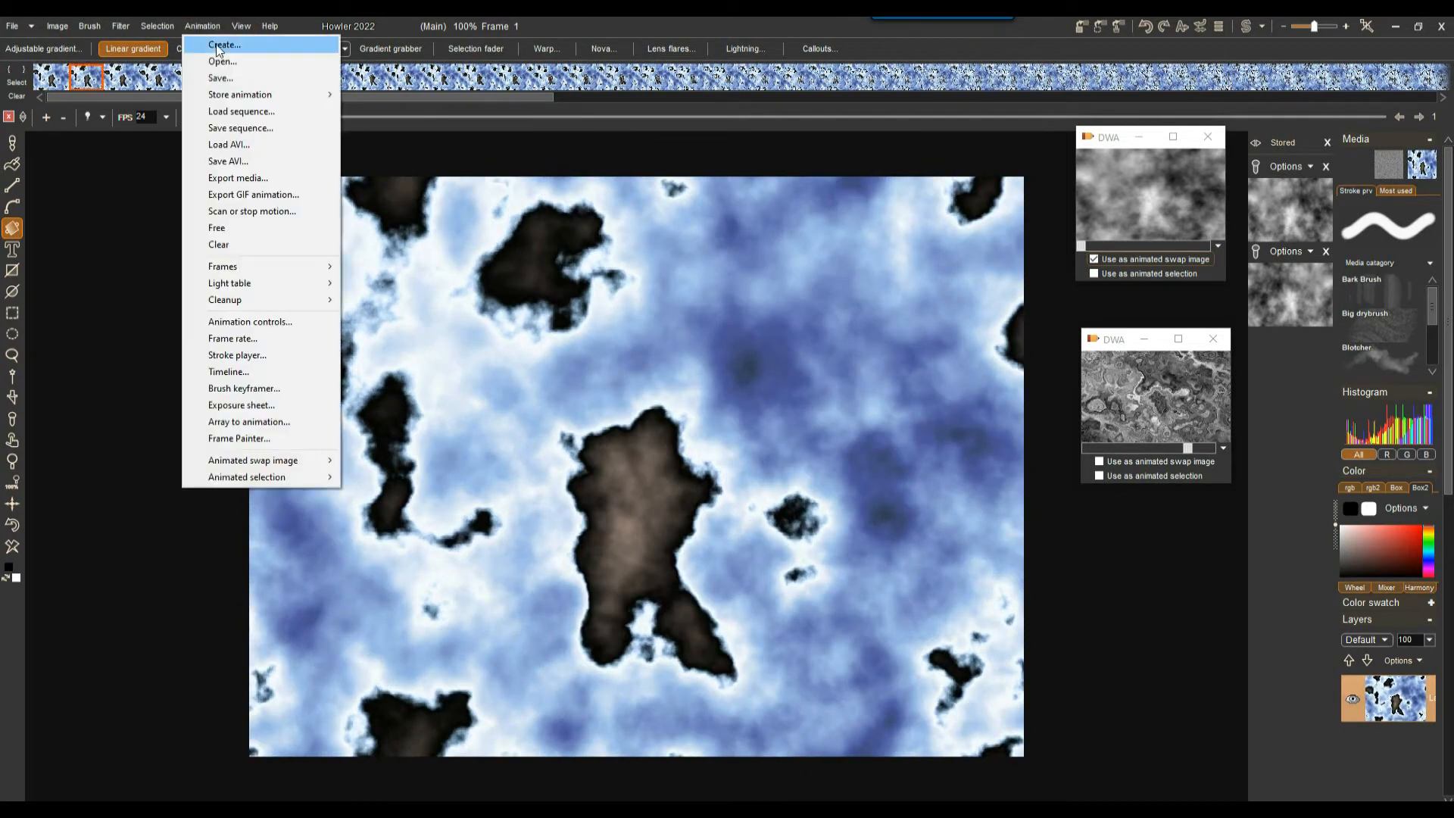
mouse_move(232, 94)
left_click(374, 111)
left_click_drag(96, 523, 1135, 561)
Step: Make the whole animation seamless with Trim x 12% and Trim y 13%, keeping the original size
left_click(59, 26)
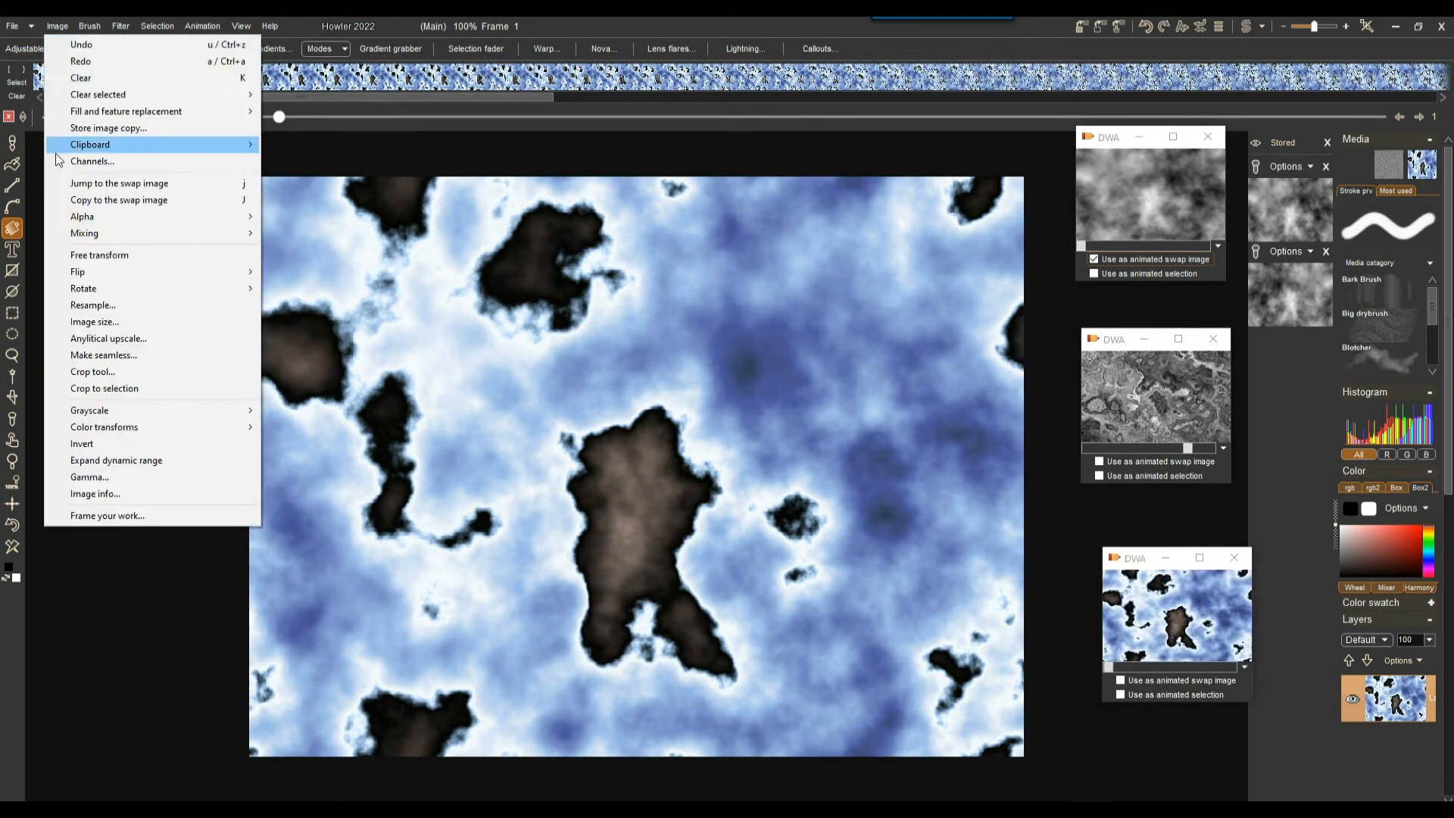
left_click(139, 355)
left_click_drag(840, 404, 840, 415)
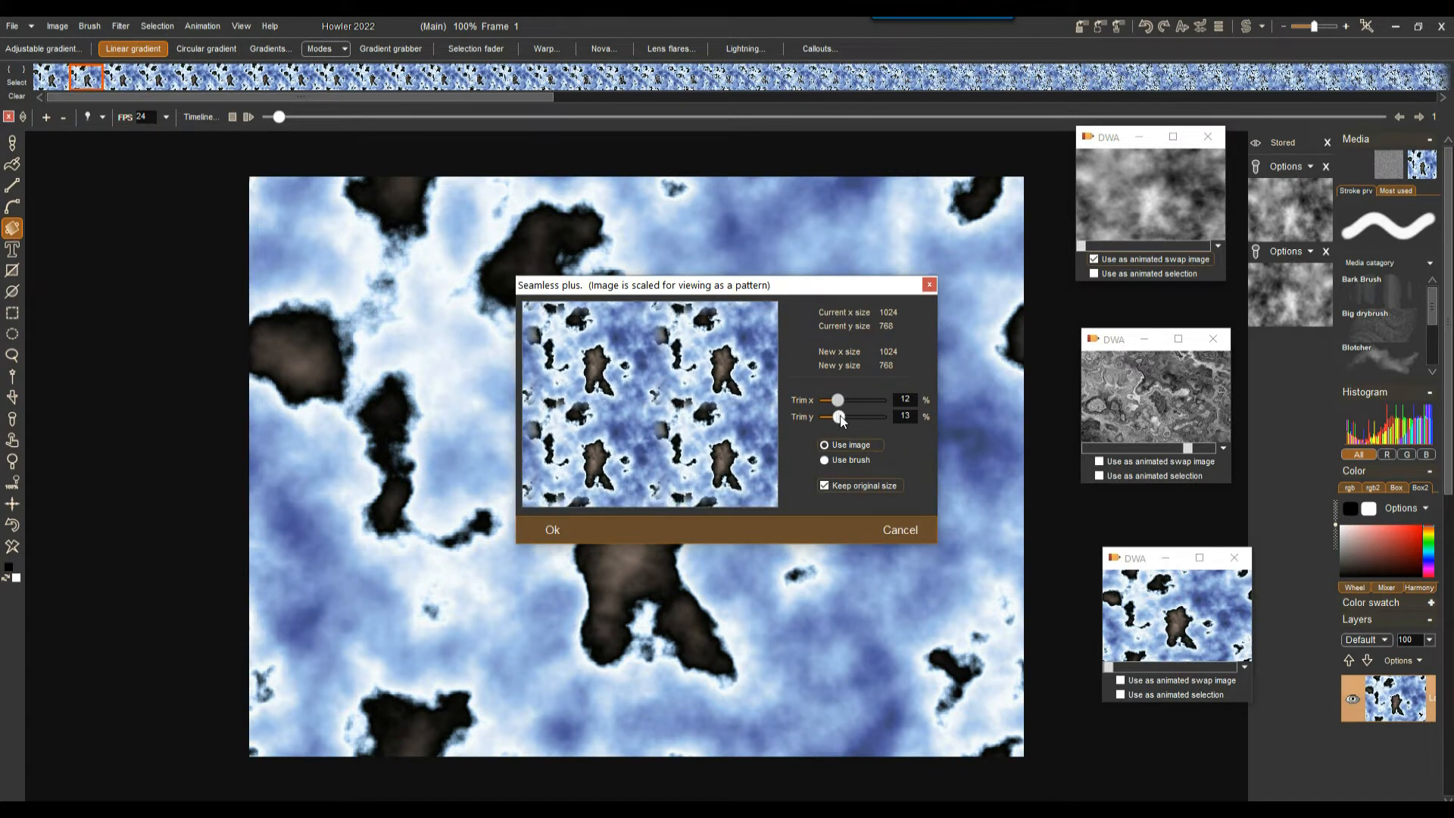
type("13")
left_click(547, 524)
left_click(695, 463)
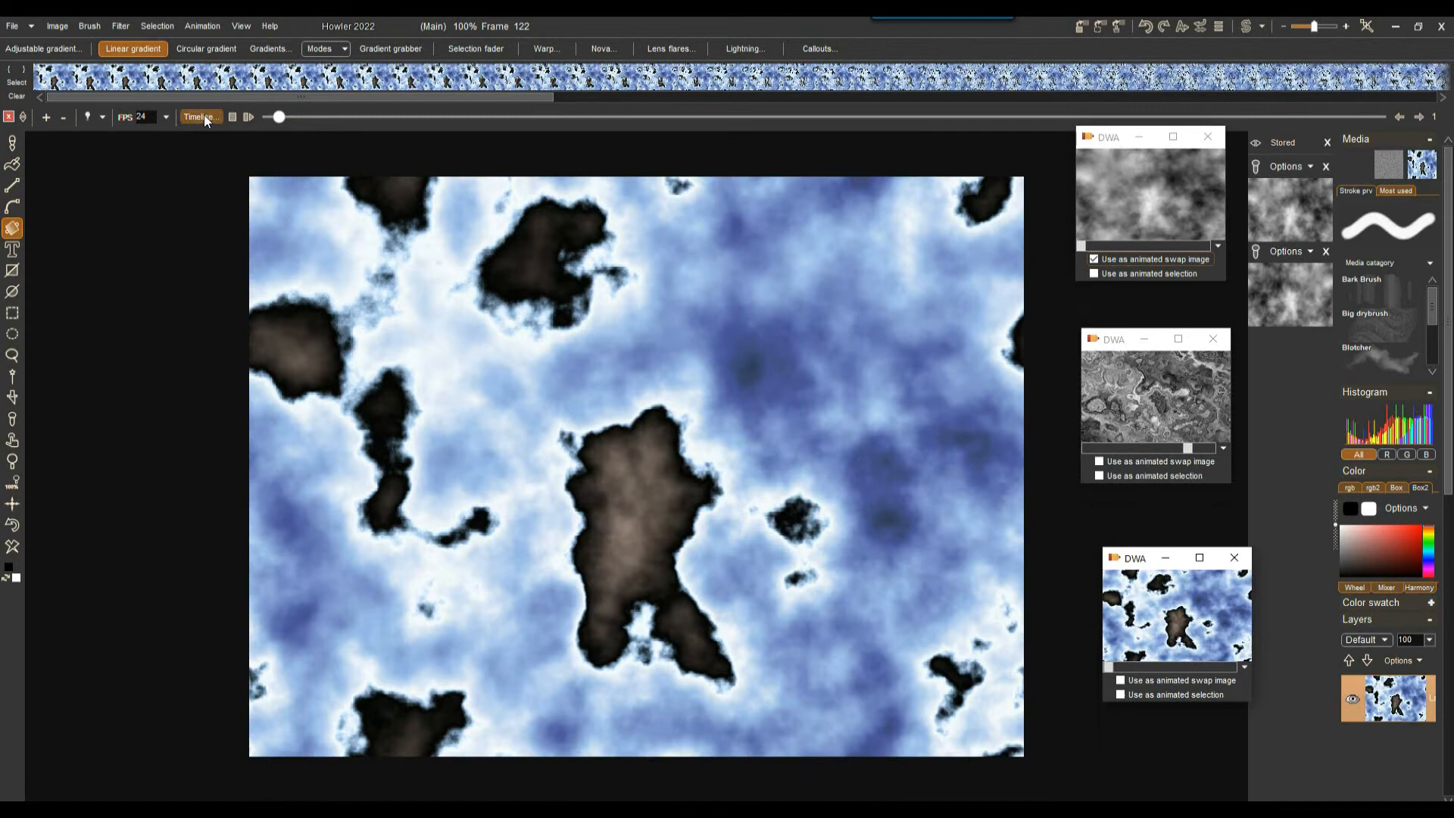
Step: Go to frame 39 and apply Soft contrast improvement to the whole animation
left_click_drag(279, 117, 625, 145)
left_click(121, 25)
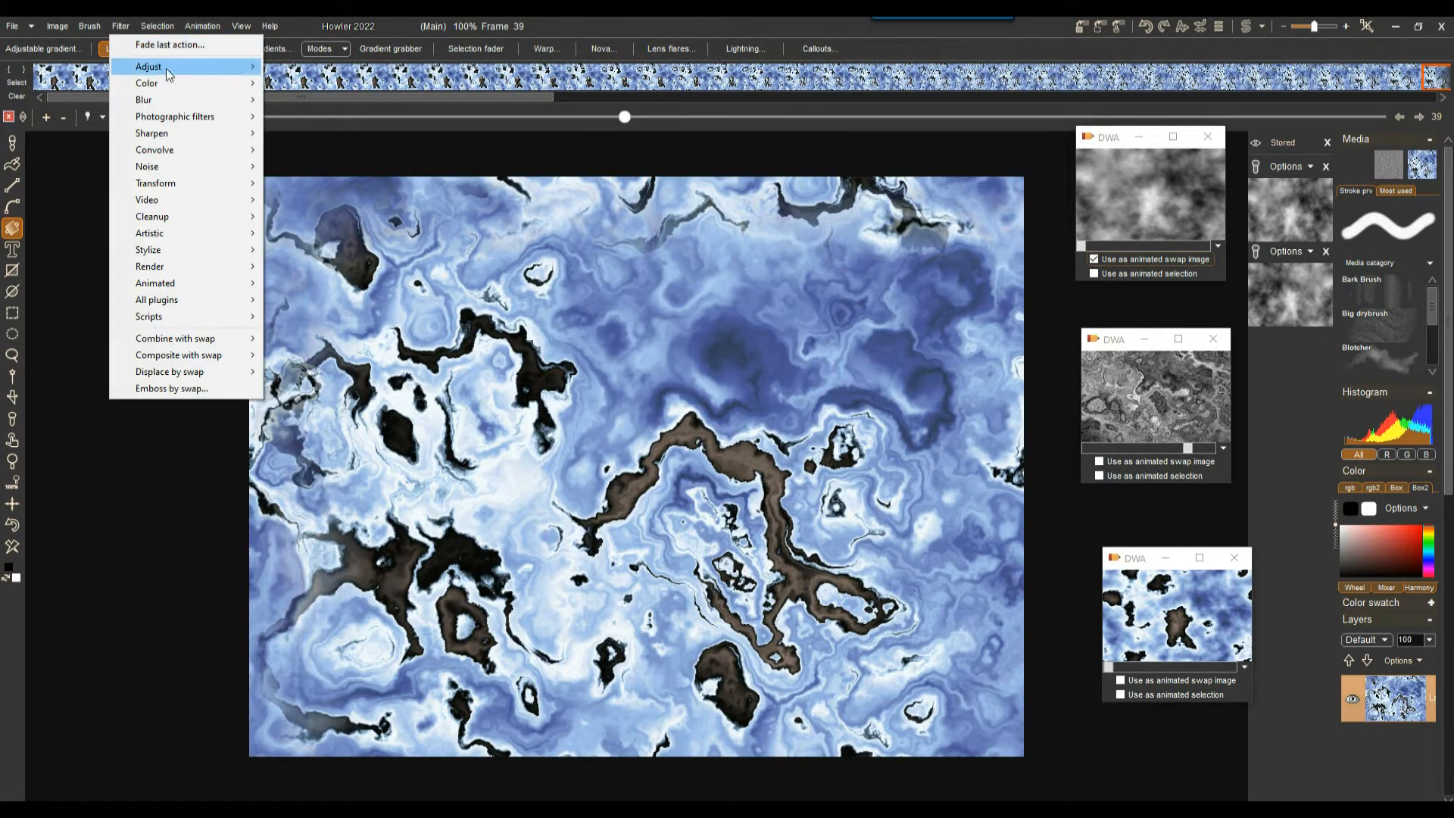
mouse_move(166, 114)
left_click(321, 116)
left_click_drag(777, 452, 741, 456)
left_click(706, 499)
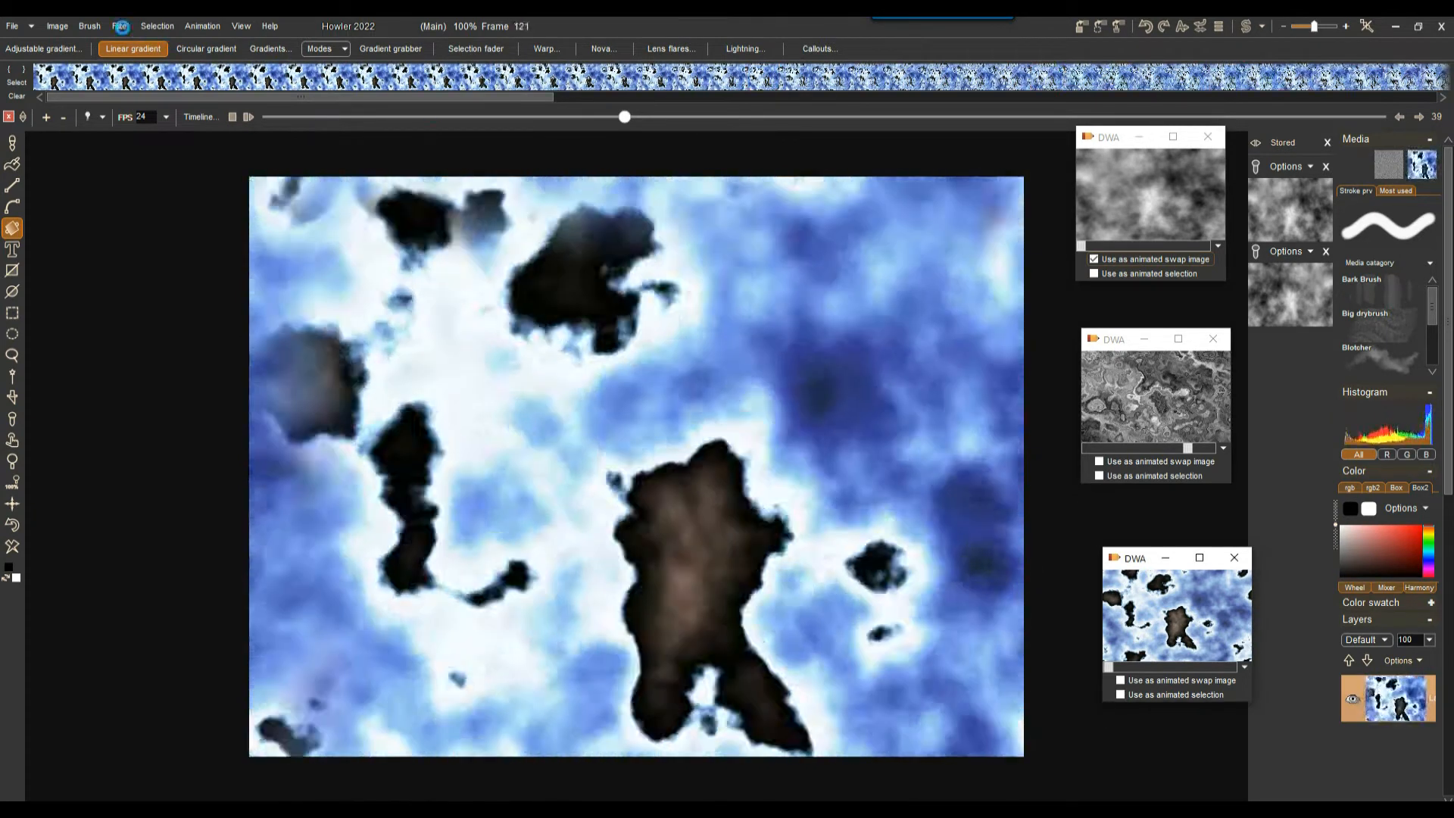
Step: Apply Local contrast with a contrast level of 166 in the RGB color space
left_click(120, 26)
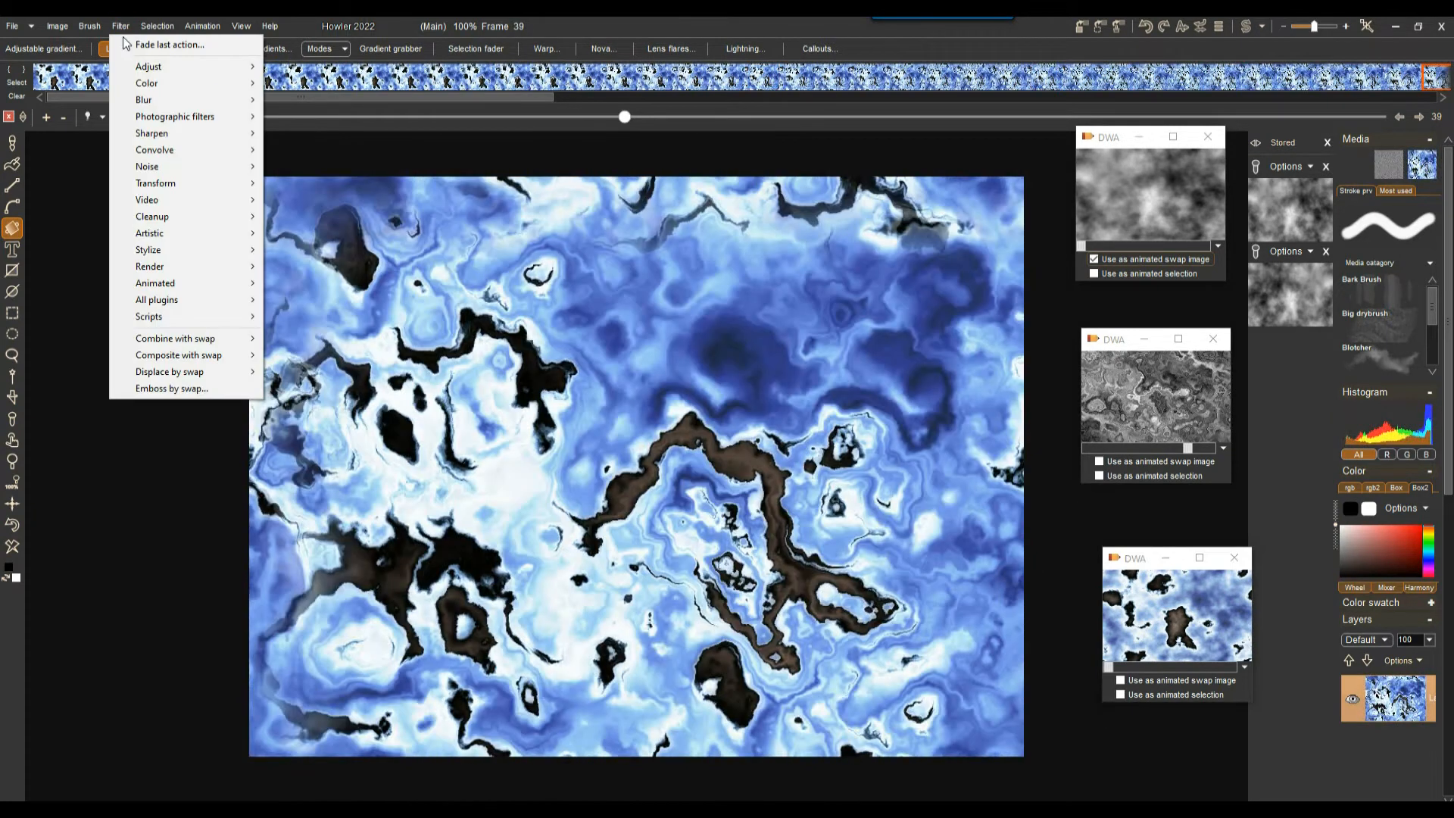
mouse_move(154, 150)
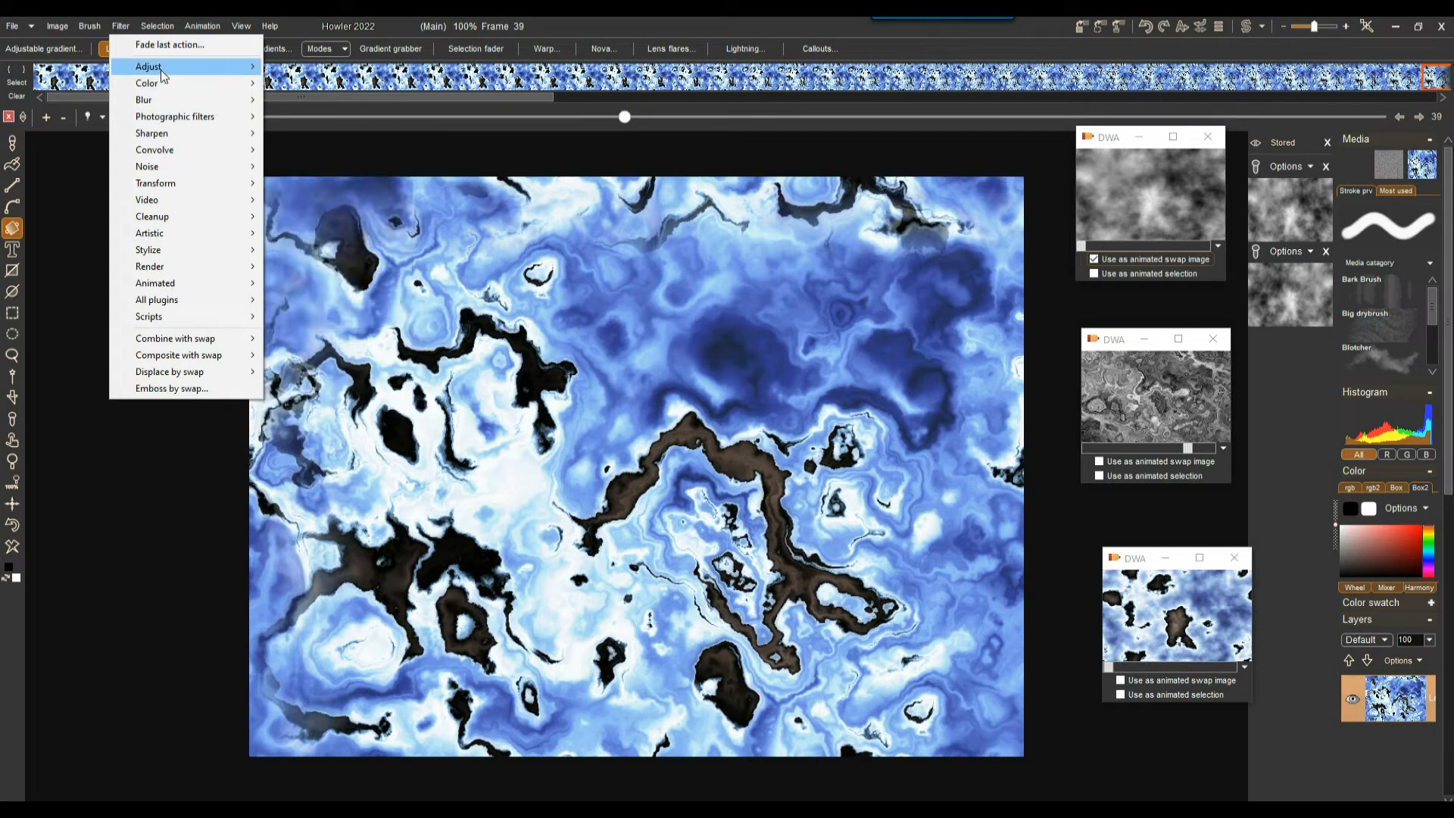
mouse_move(188, 124)
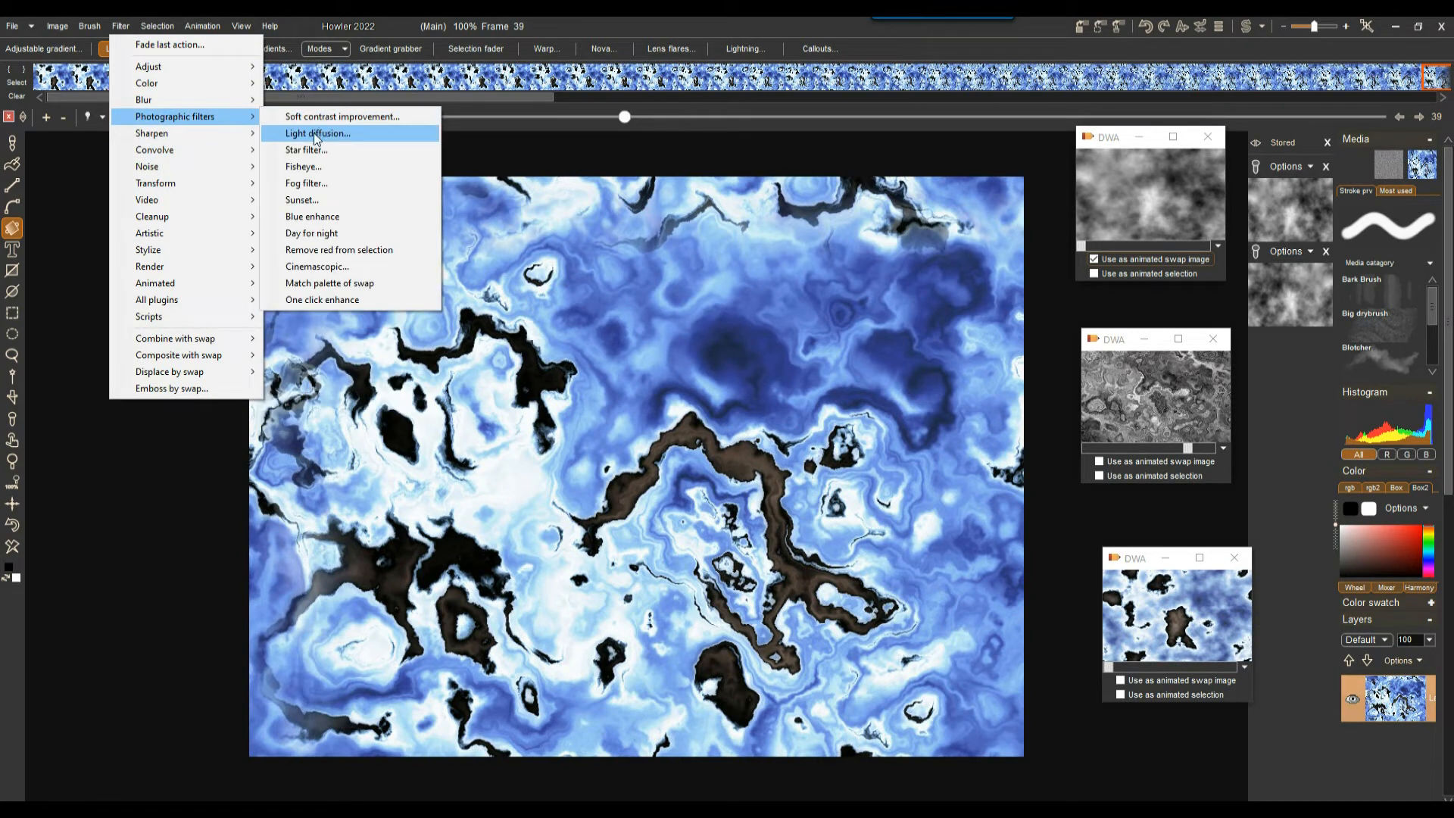
mouse_move(212, 69)
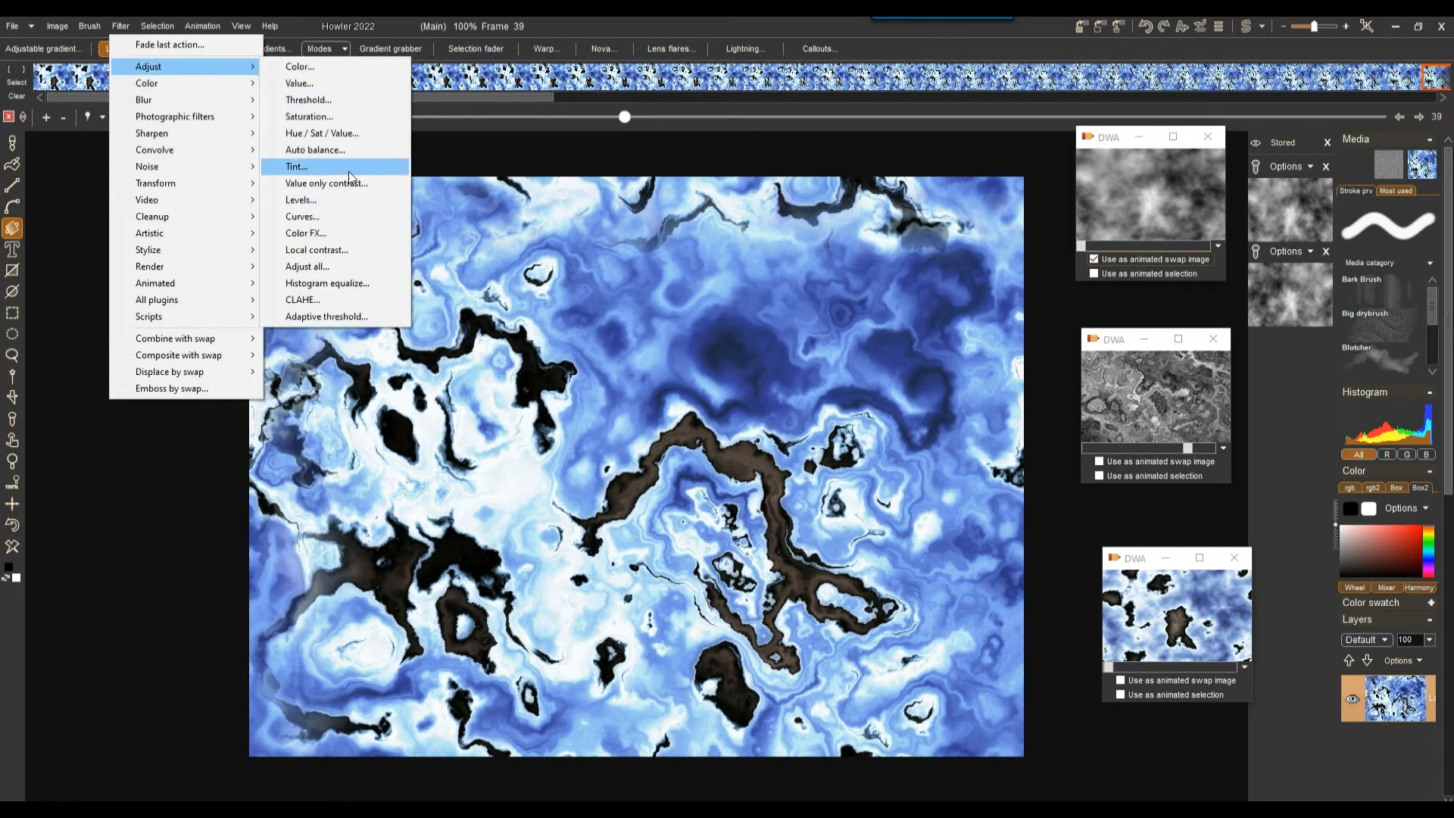
left_click(331, 251)
left_click_drag(717, 385, 738, 385)
left_click(719, 432)
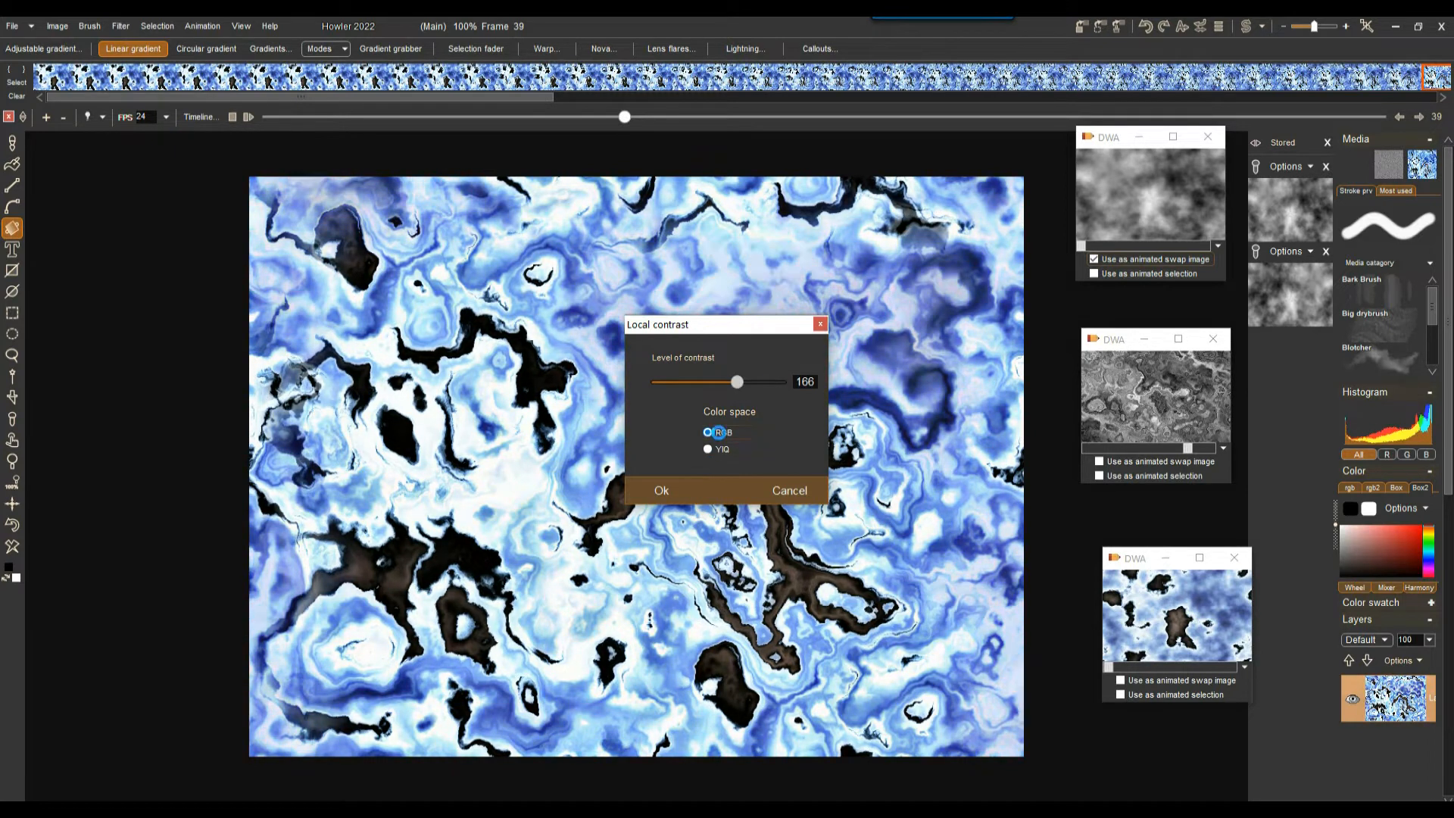
left_click(662, 491)
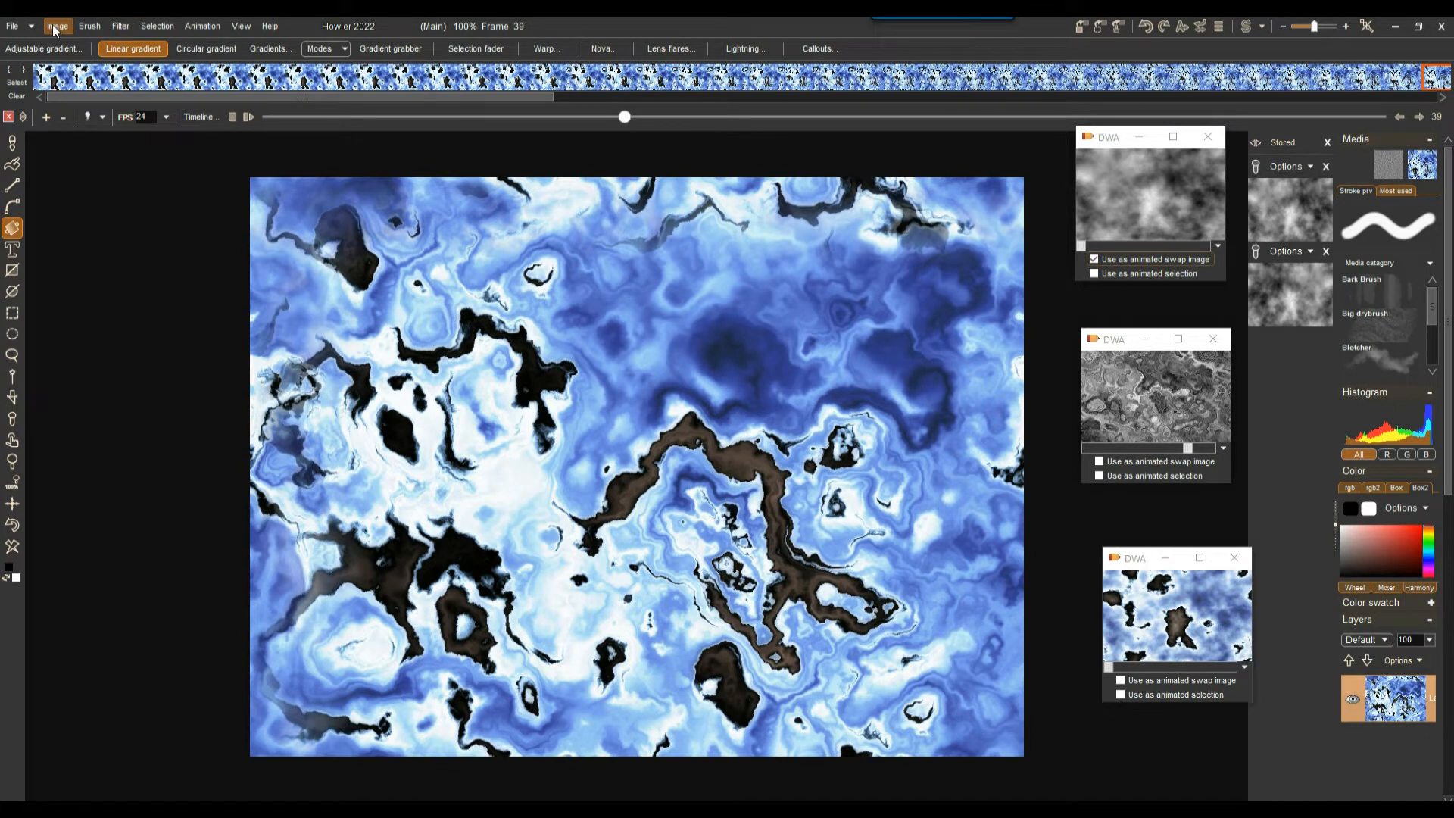
Step: Try the 3D perspective transform with Rotation x 22, Rotation y 5, Texture U -56, Texture V -5 and Repeating enabled
left_click(119, 26)
mouse_move(184, 182)
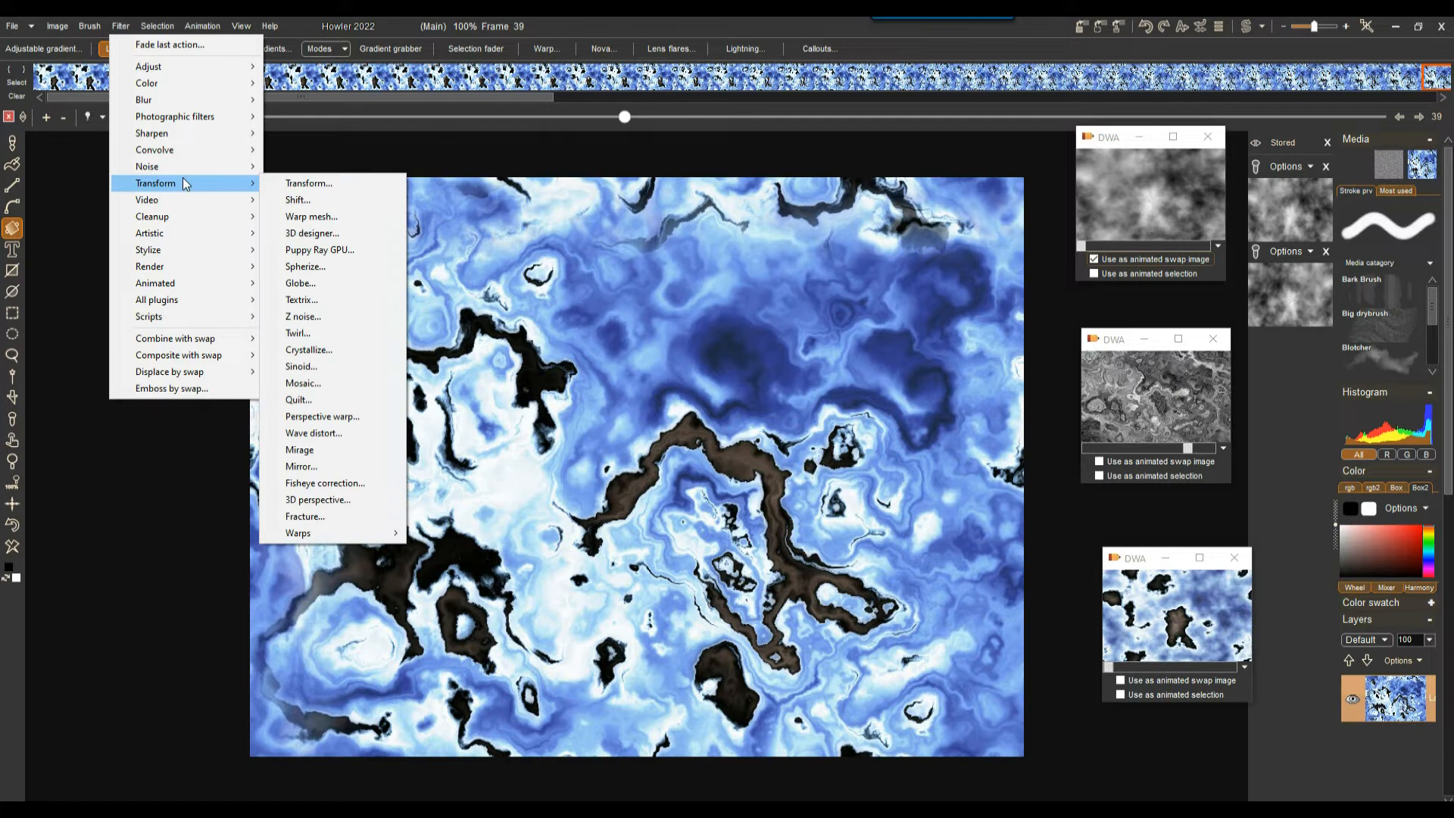
left_click(339, 503)
left_click_drag(708, 331, 166, 188)
left_click(189, 235)
left_click_drag(190, 237, 185, 306)
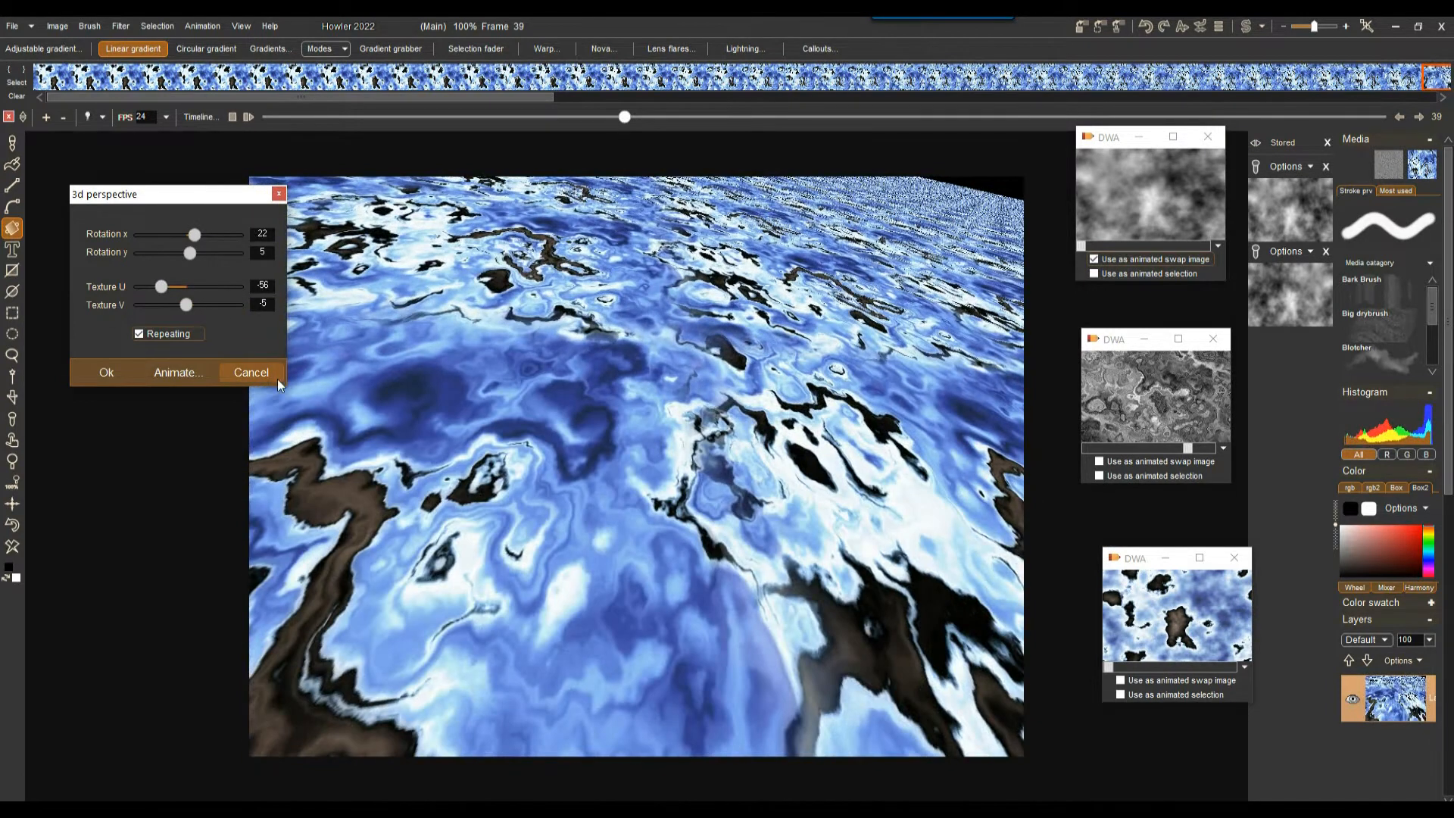
left_click(257, 373)
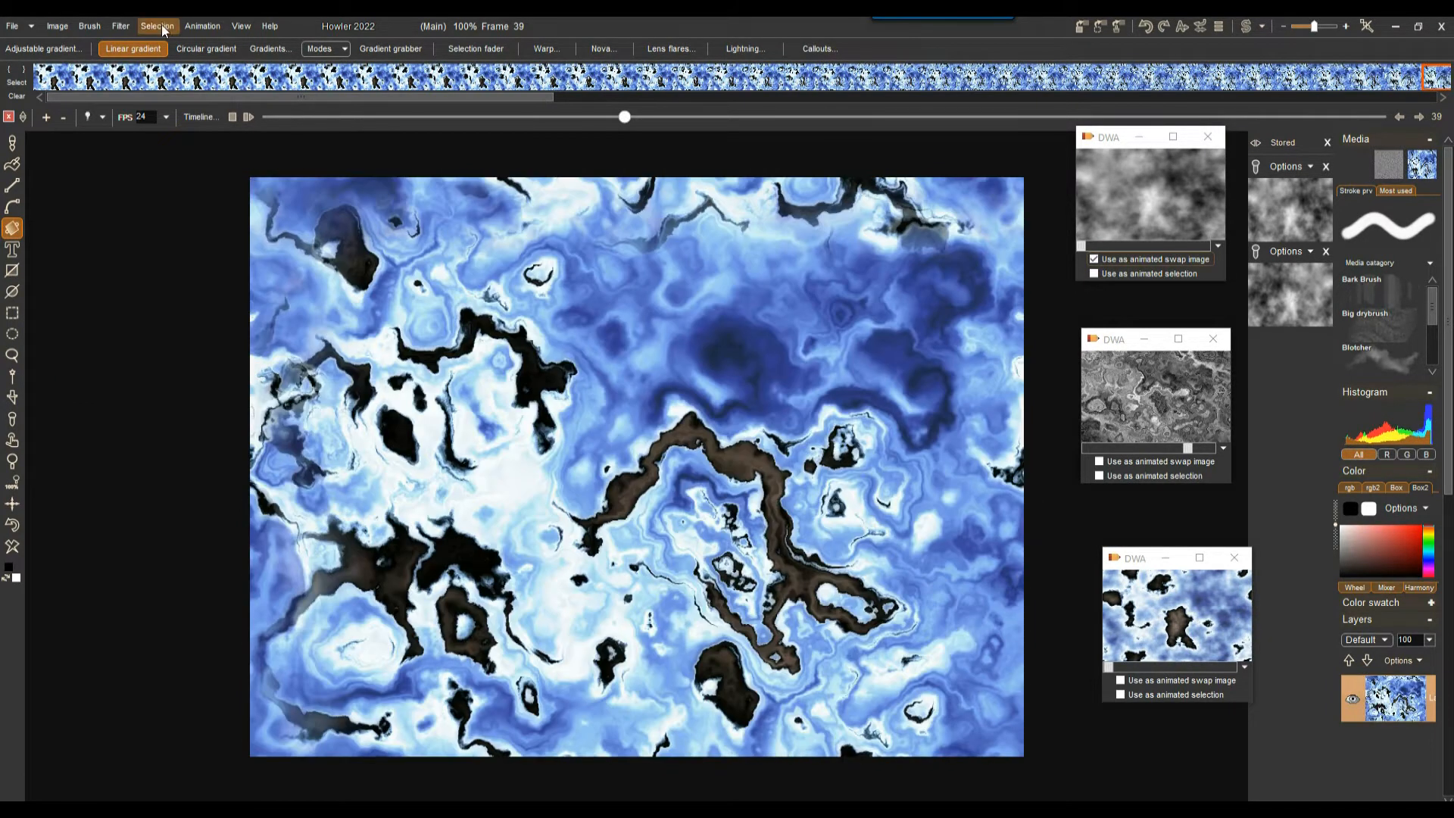
Step: Spherize the whole animation into a planet with Size 93, point lights and a blue atmospheric glow of 100
left_click(121, 26)
mouse_move(159, 186)
left_click(333, 251)
left_click_drag(692, 247, 172, 225)
left_click_drag(274, 434, 326, 405)
left_click_drag(150, 387, 153, 392)
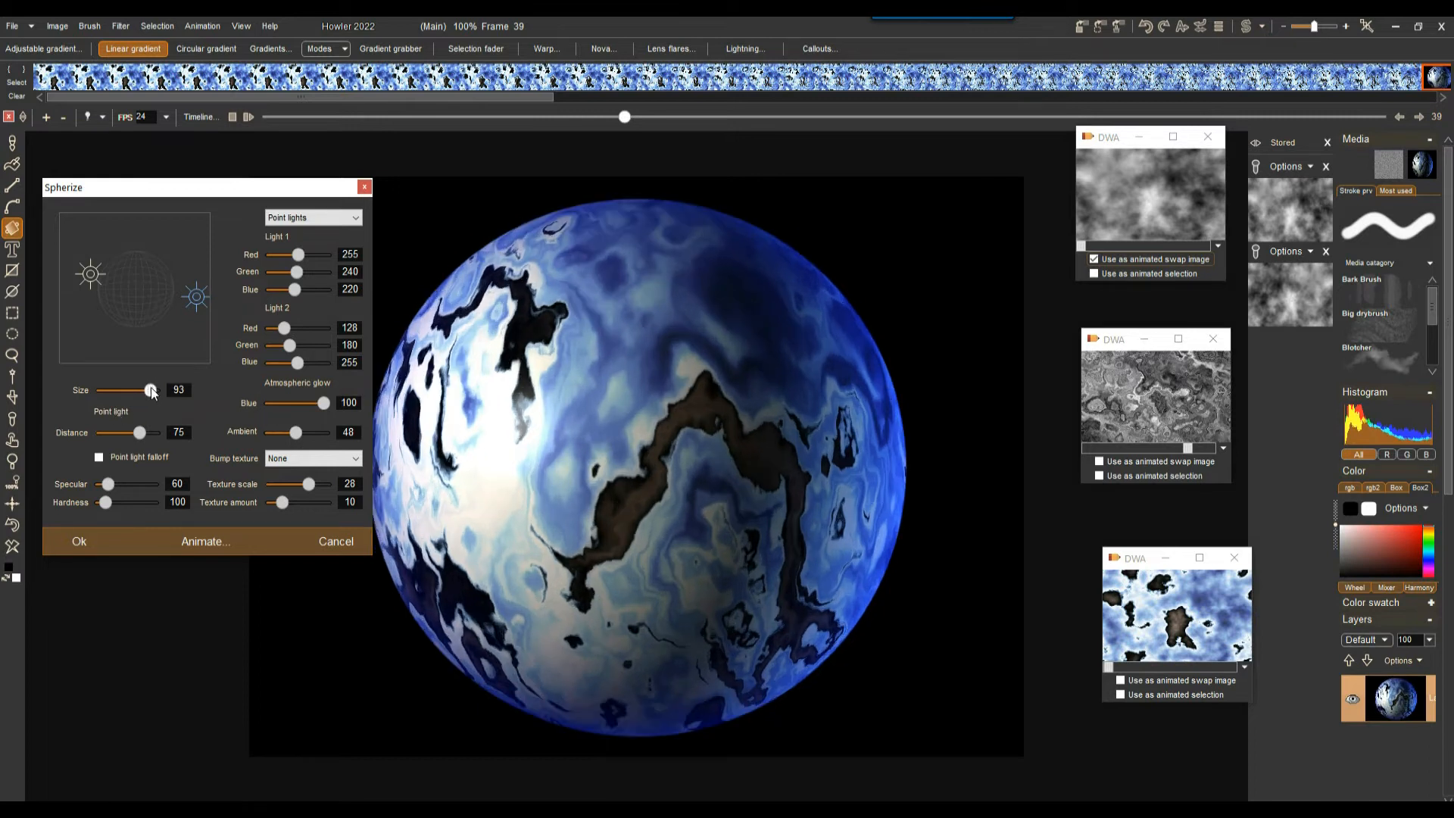
left_click(203, 539)
left_click(635, 486)
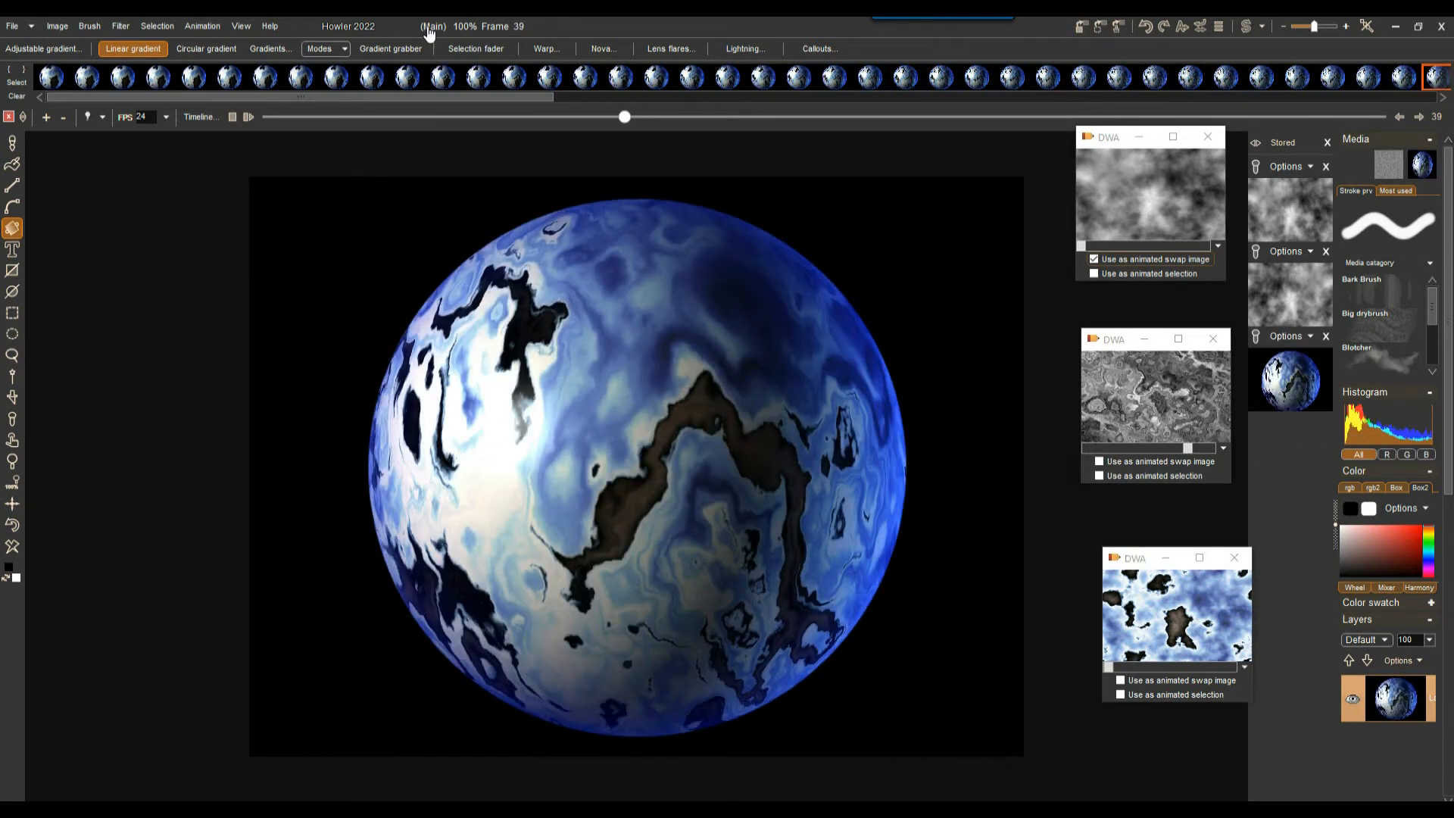
Step: Store the spherized planet animation to disc and place its preview window beneath the other stored ones
left_click(195, 26)
mouse_move(287, 96)
left_click(382, 111)
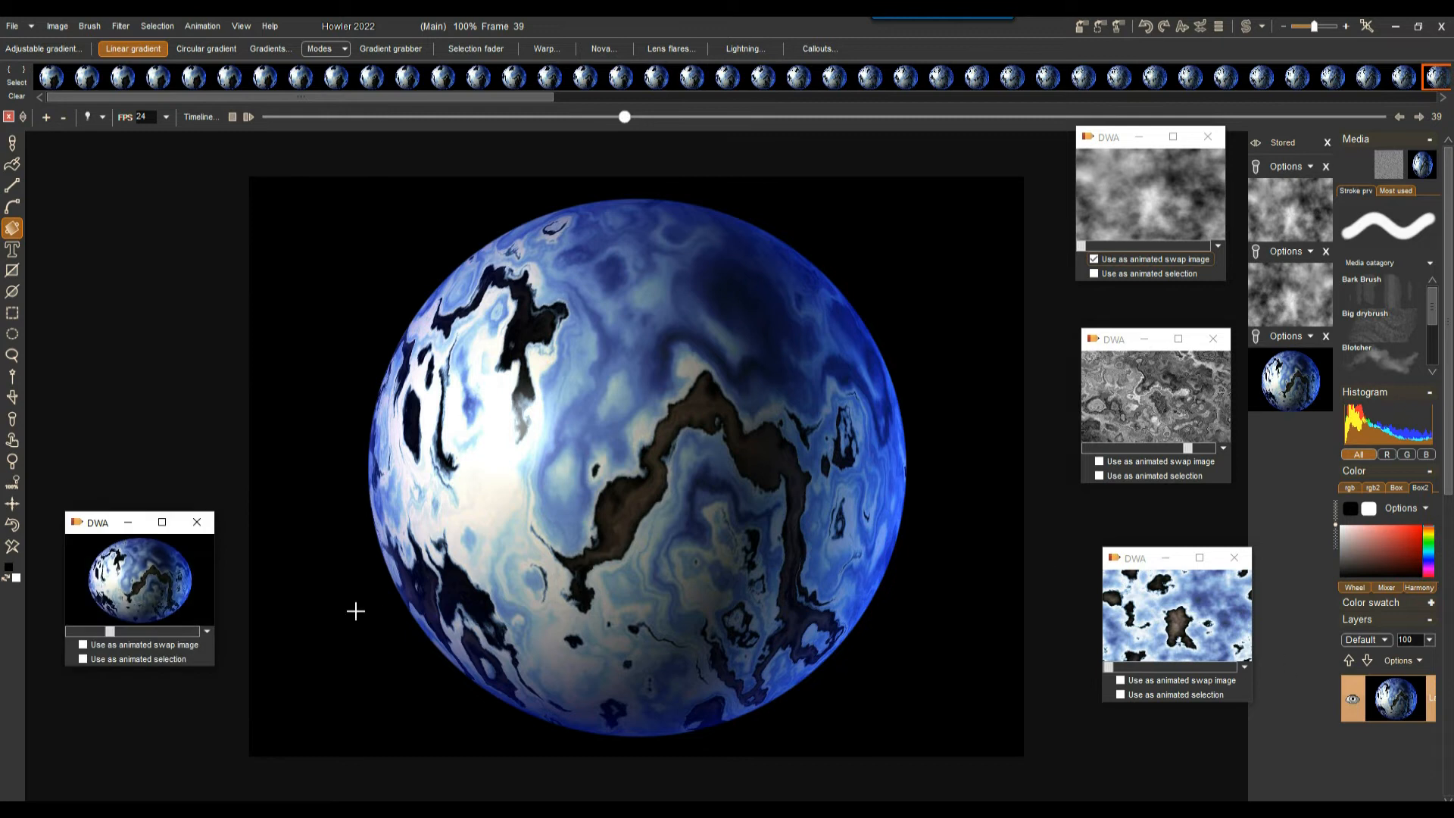
left_click_drag(100, 523, 1102, 672)
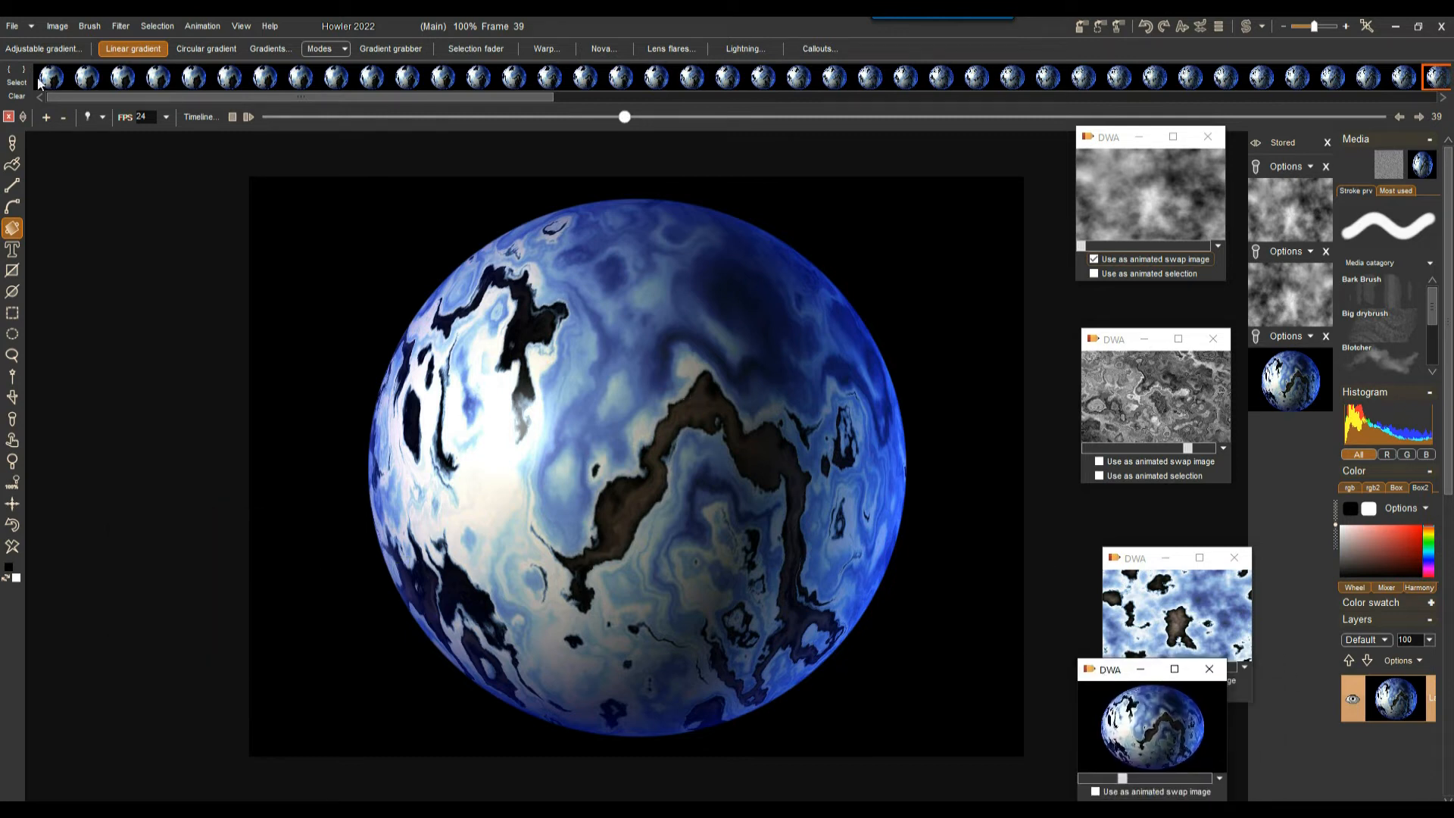
Step: Try embossing only the current frame of the planet animation with a Level of emboss of 136
left_click(120, 26)
left_click(328, 166)
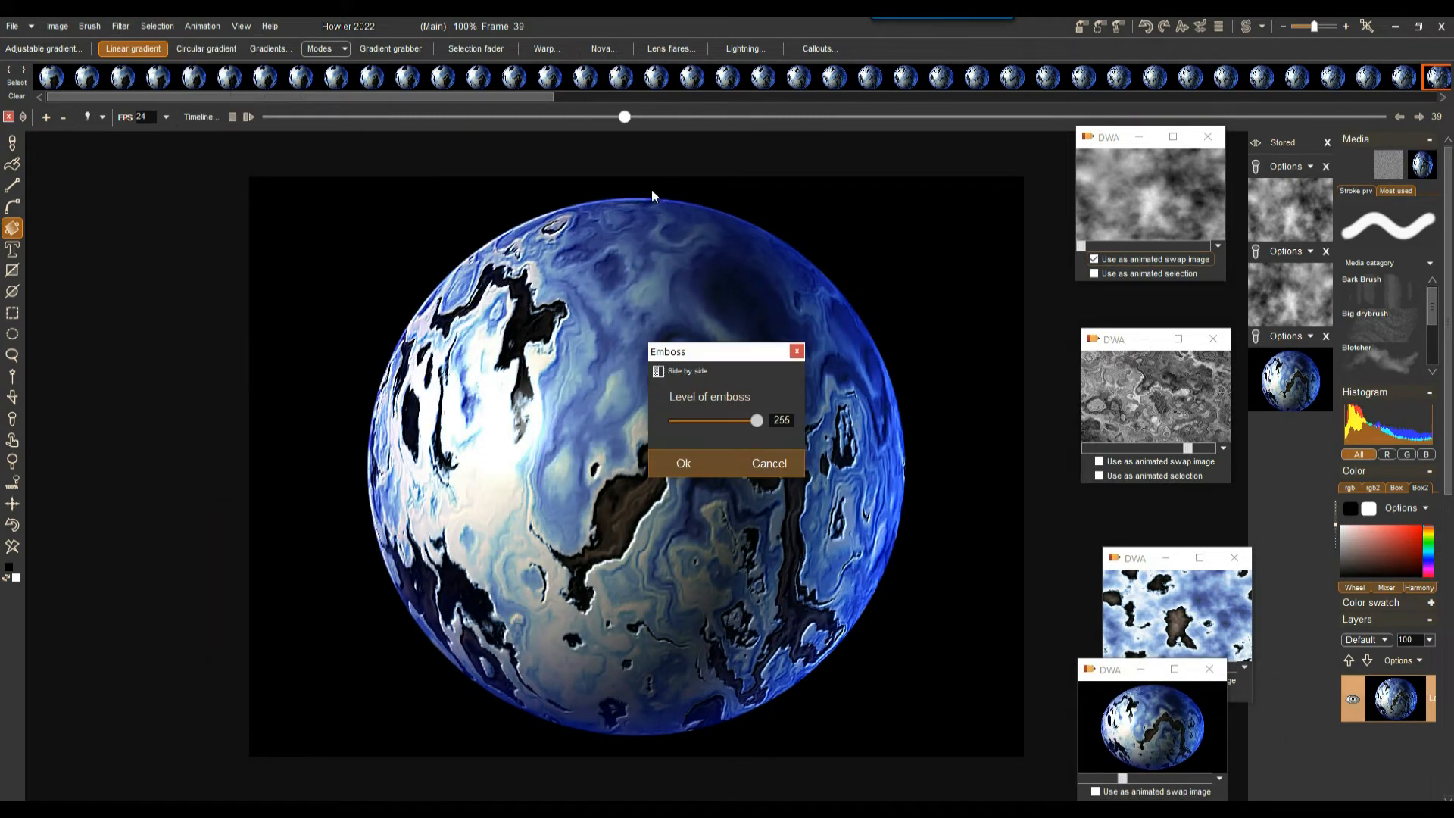
left_click_drag(757, 421, 717, 433)
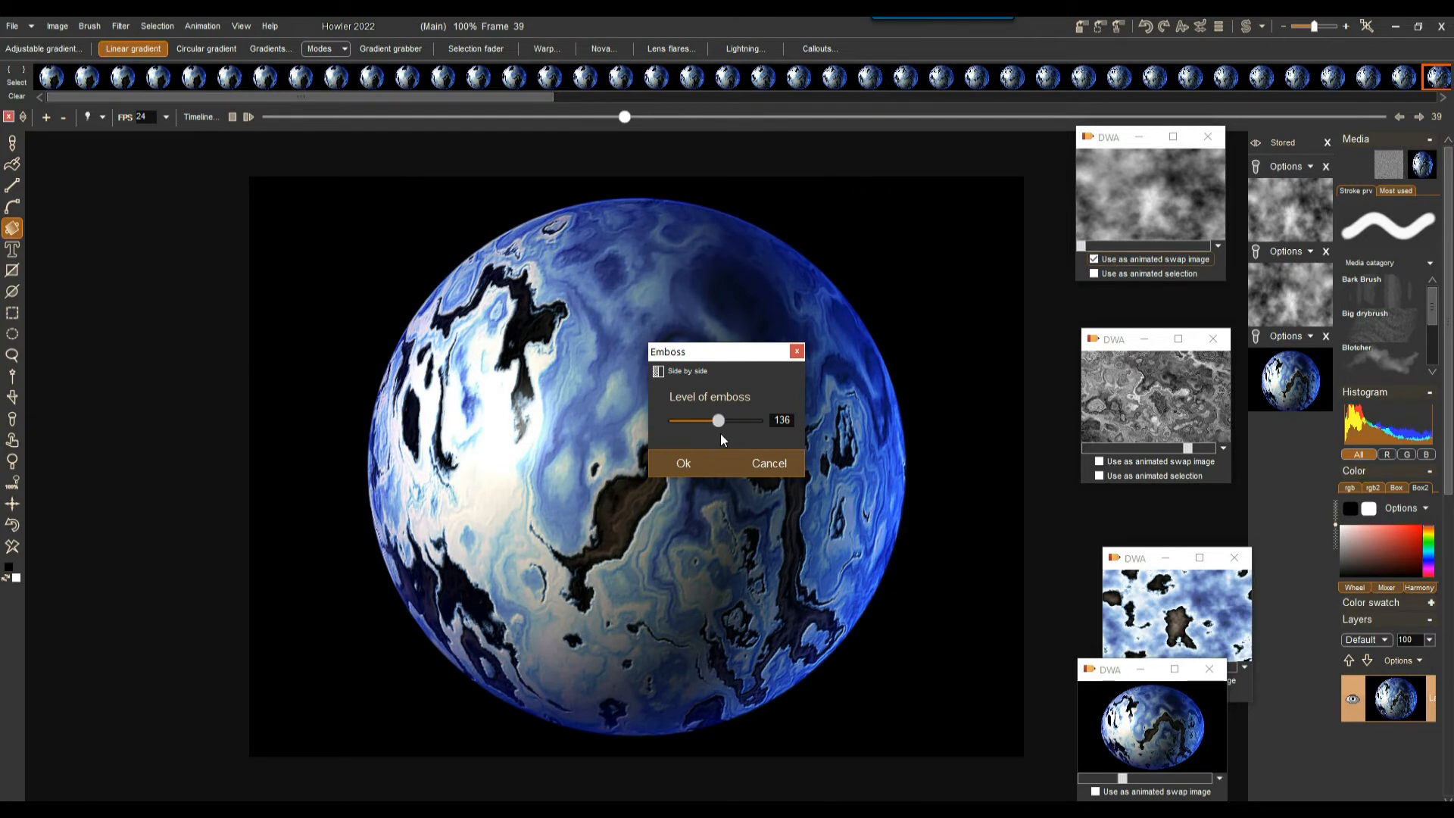
left_click(688, 466)
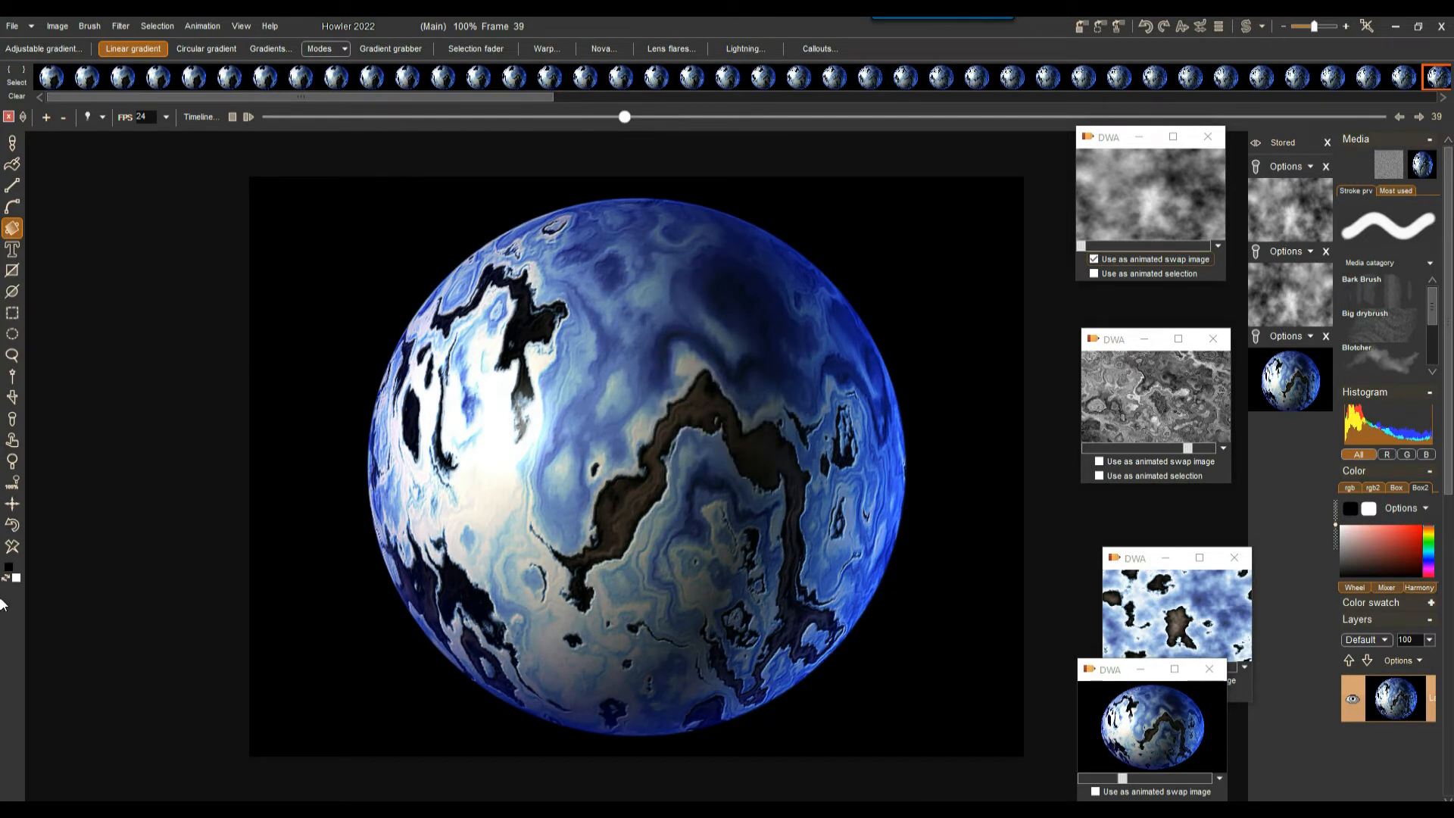
Step: Apply Color emboss with an Emboss value of 119 to all 123 frames through the timeline editor and play back the result
left_click(197, 118)
left_click(238, 174)
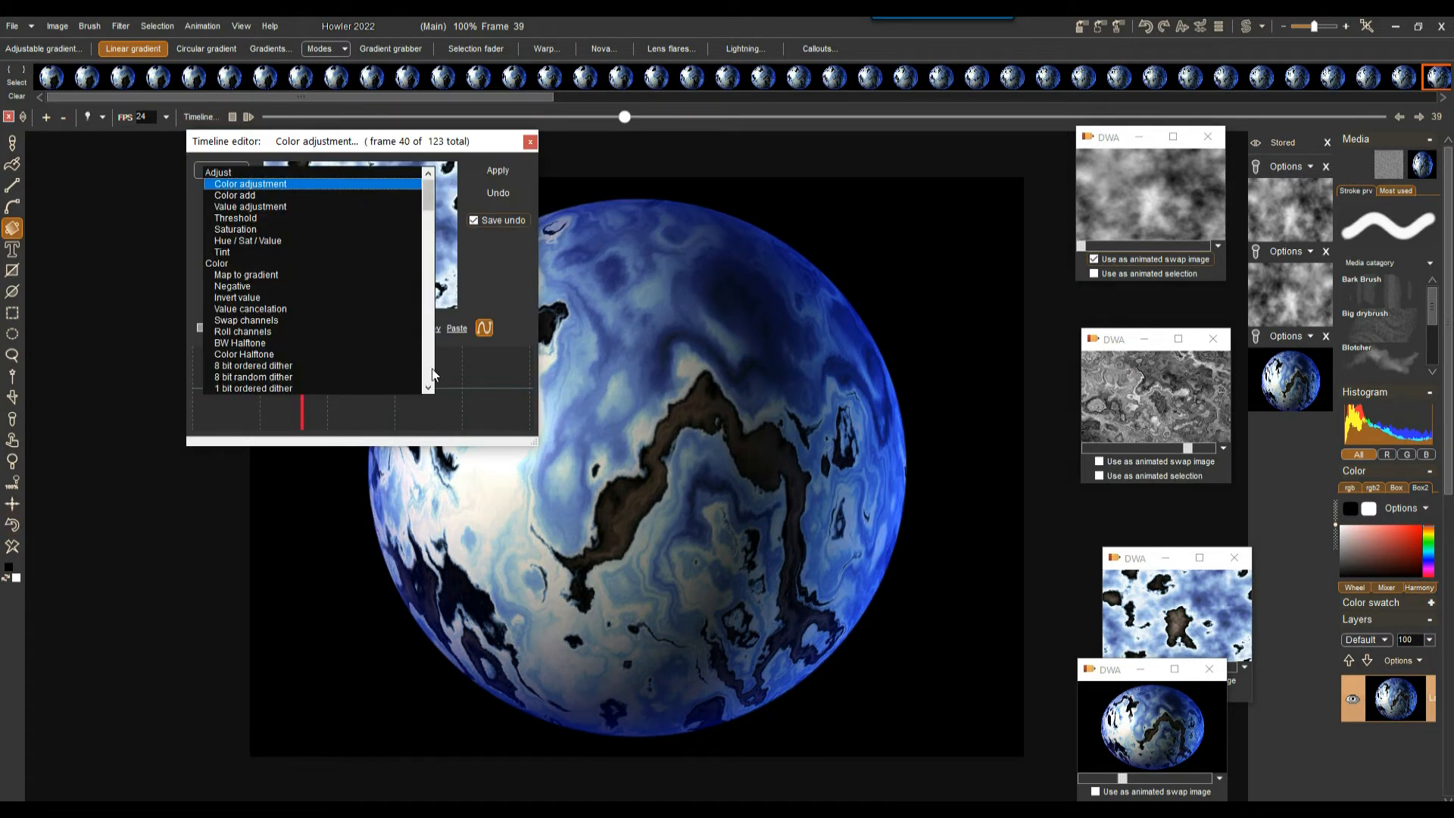
scroll(434, 374, "down", 10)
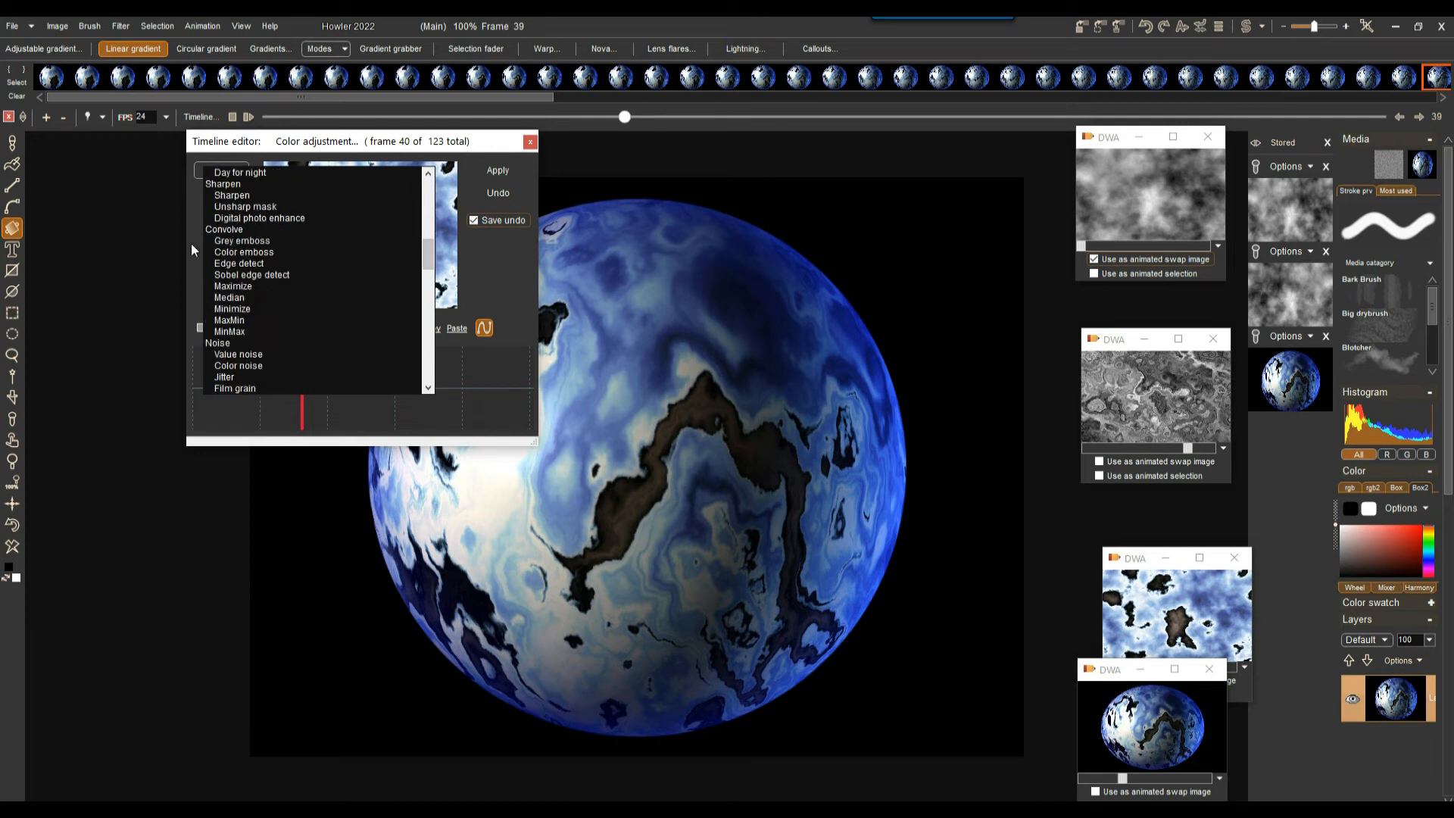
left_click(242, 252)
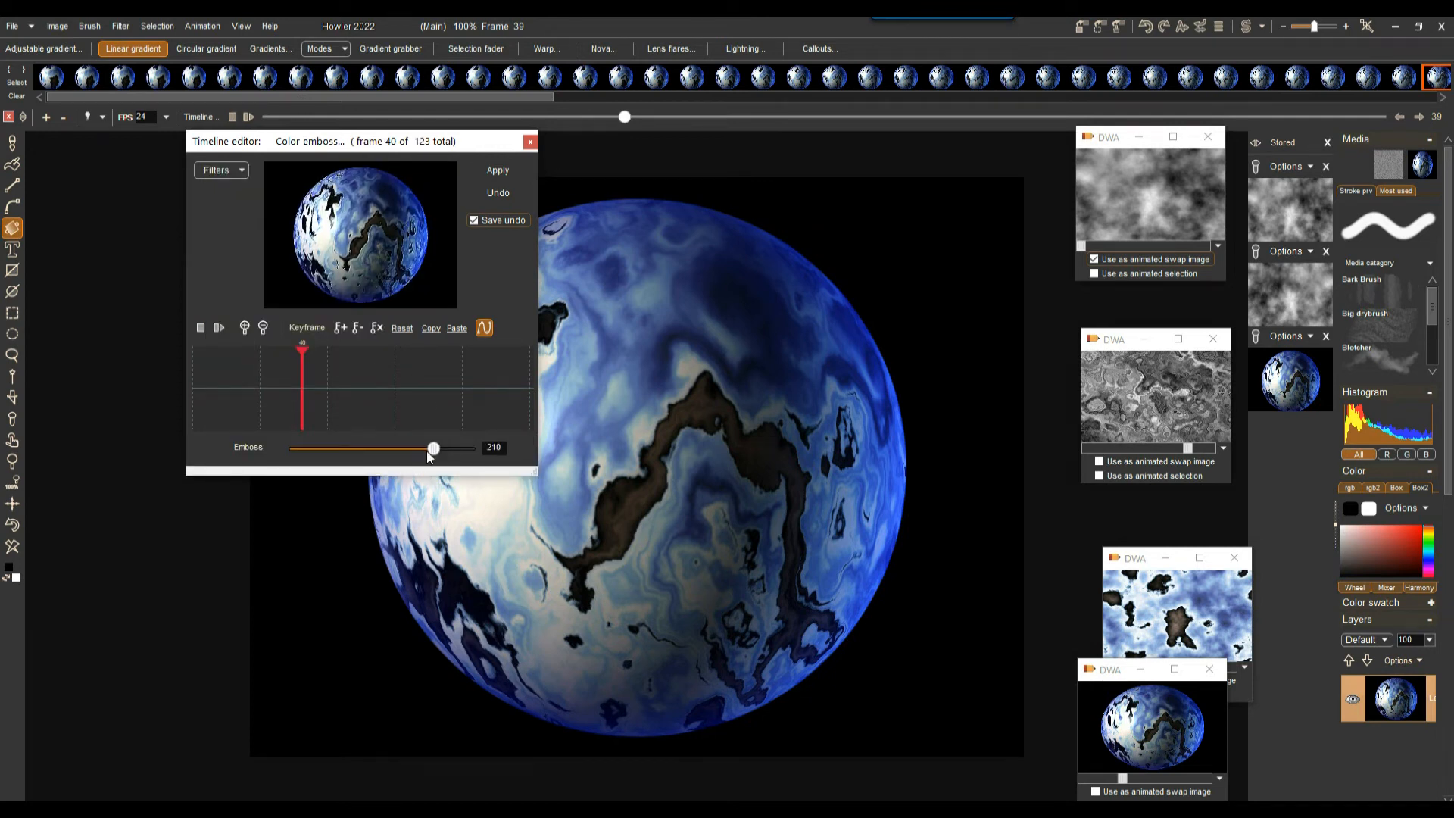
left_click(500, 170)
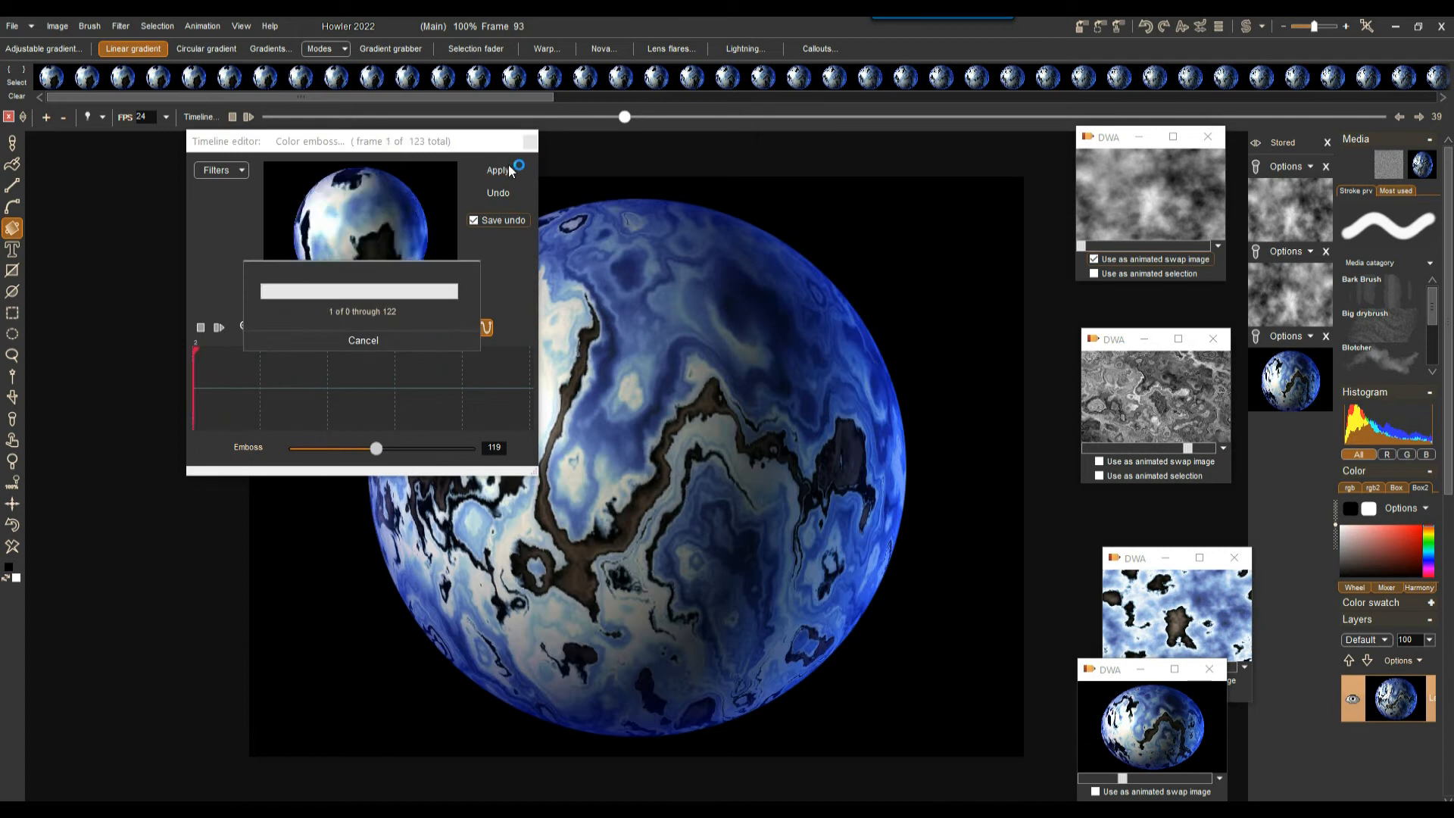
left_click(529, 141)
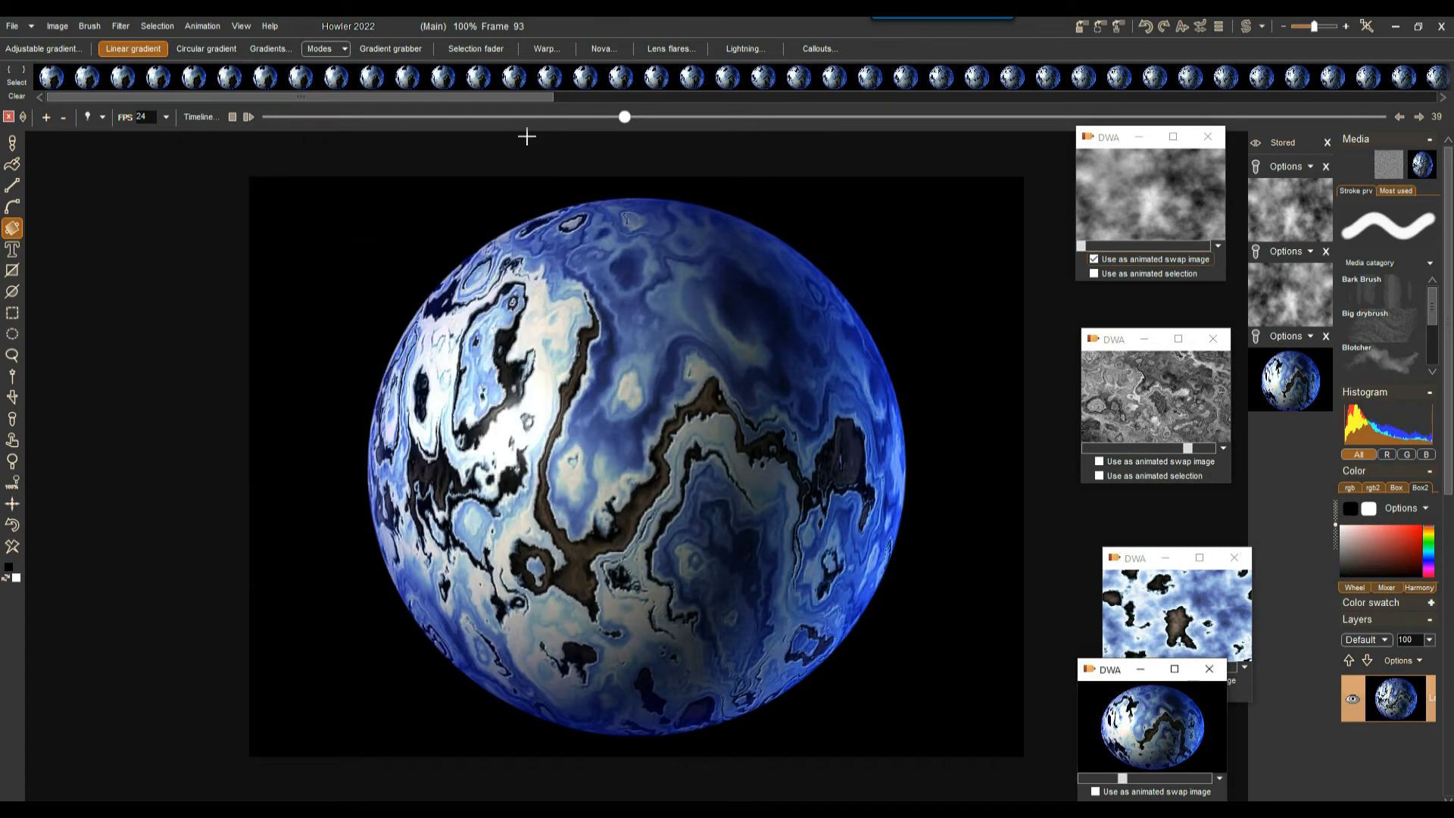
left_click(248, 117)
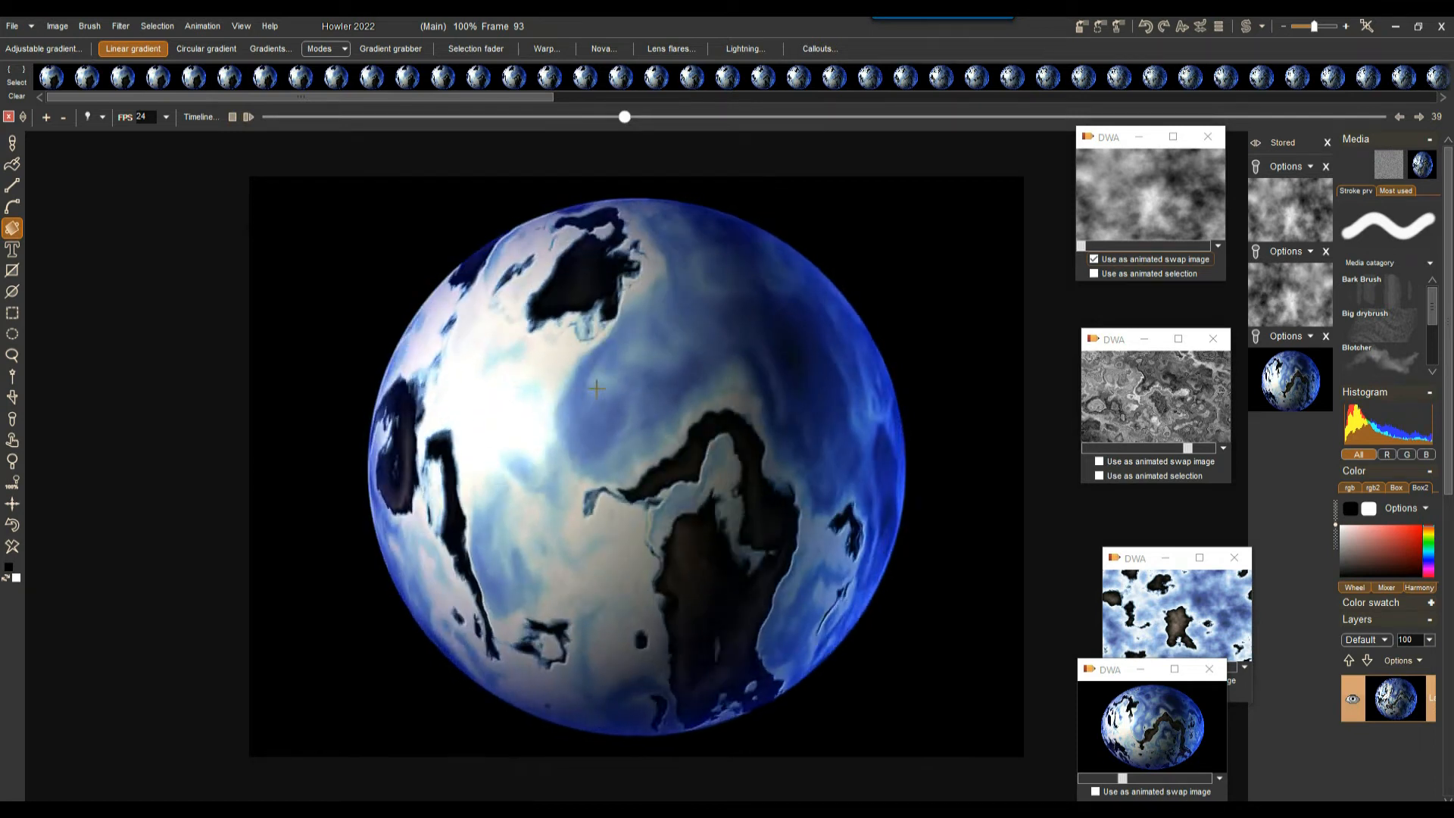
left_click(480, 117)
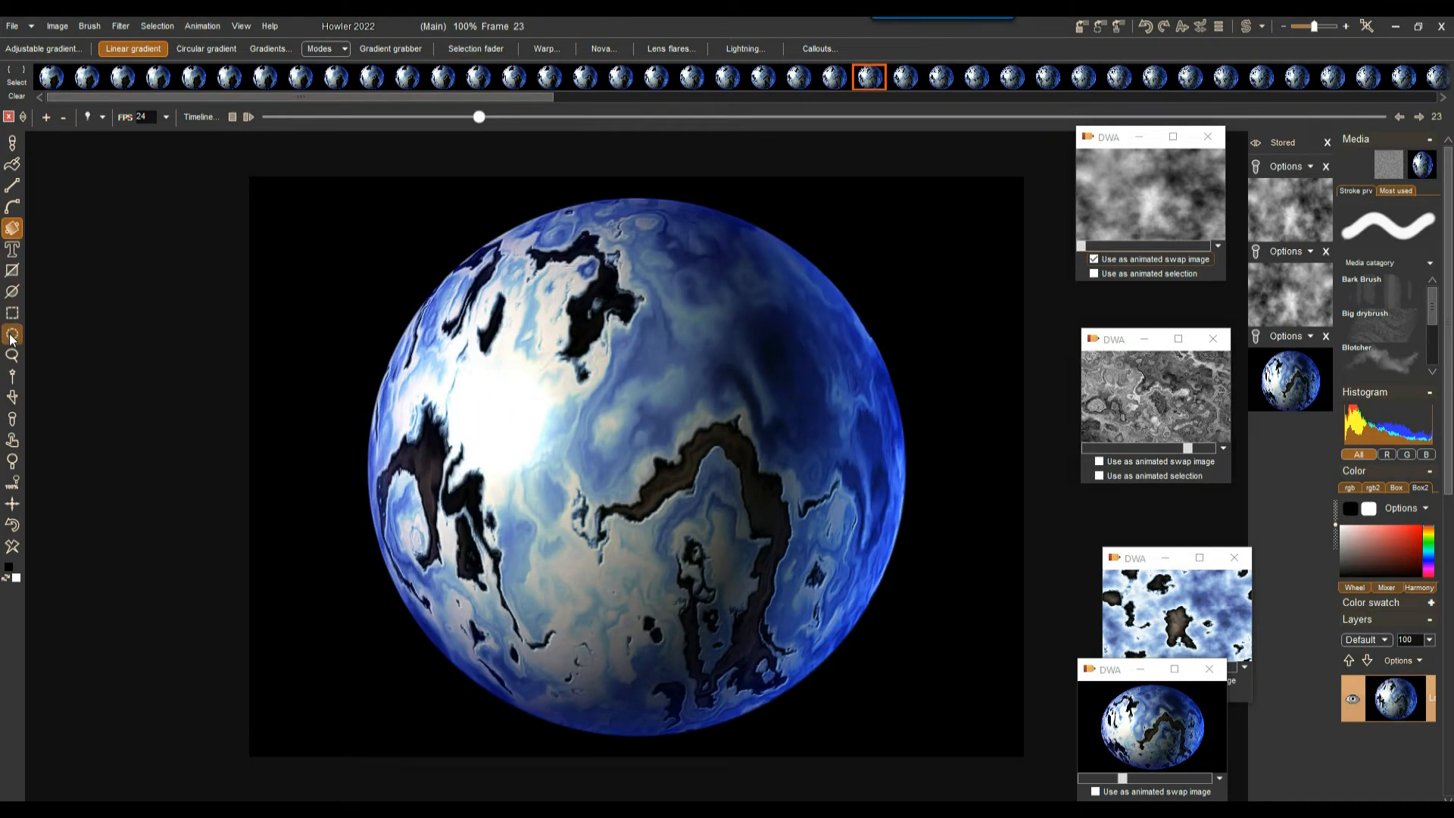
Step: Select the black background with anti-aliasing, add the missed canvas edges, and invert the selection so only the planet is selected
left_click(13, 377)
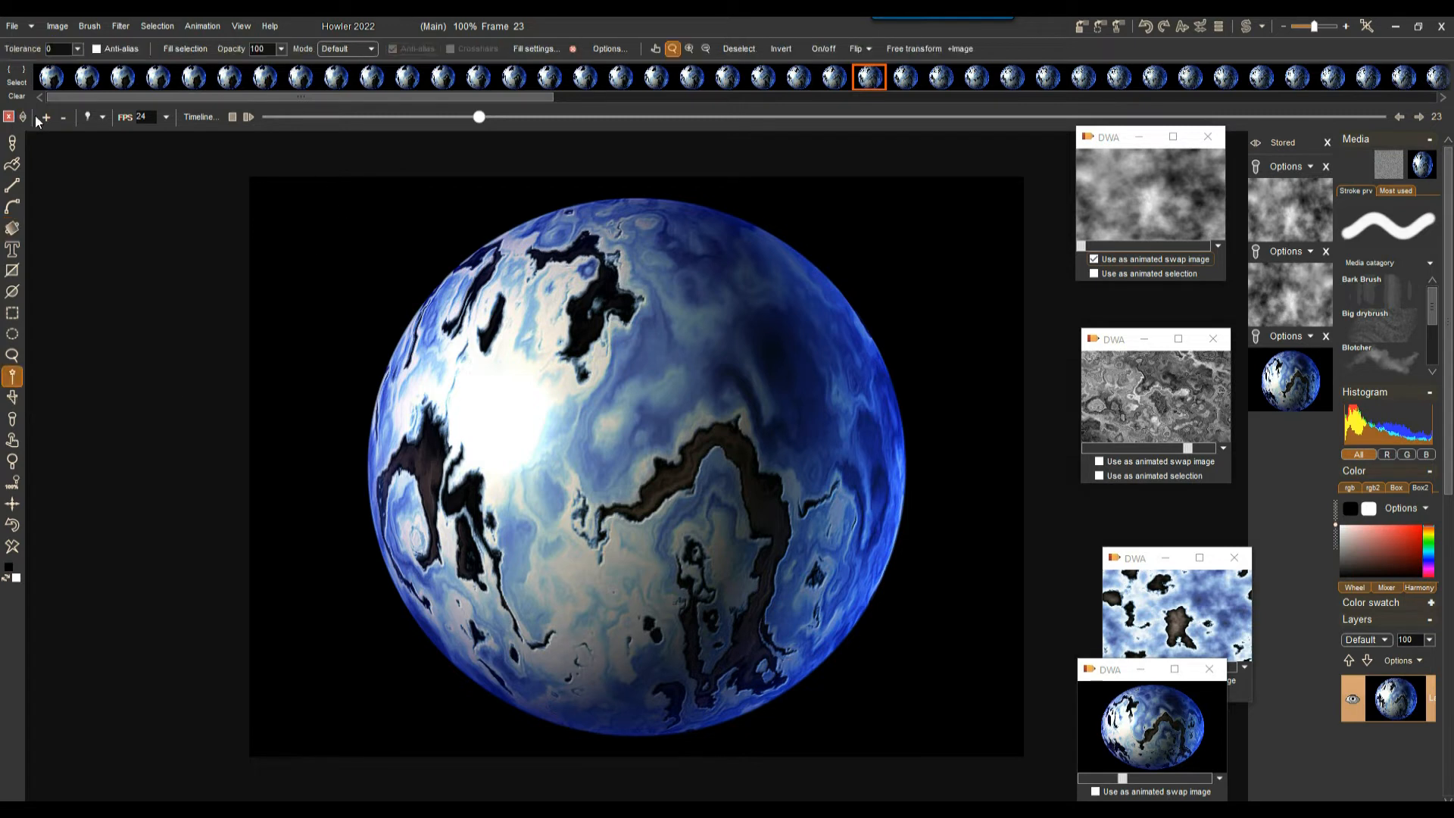
left_click(388, 252)
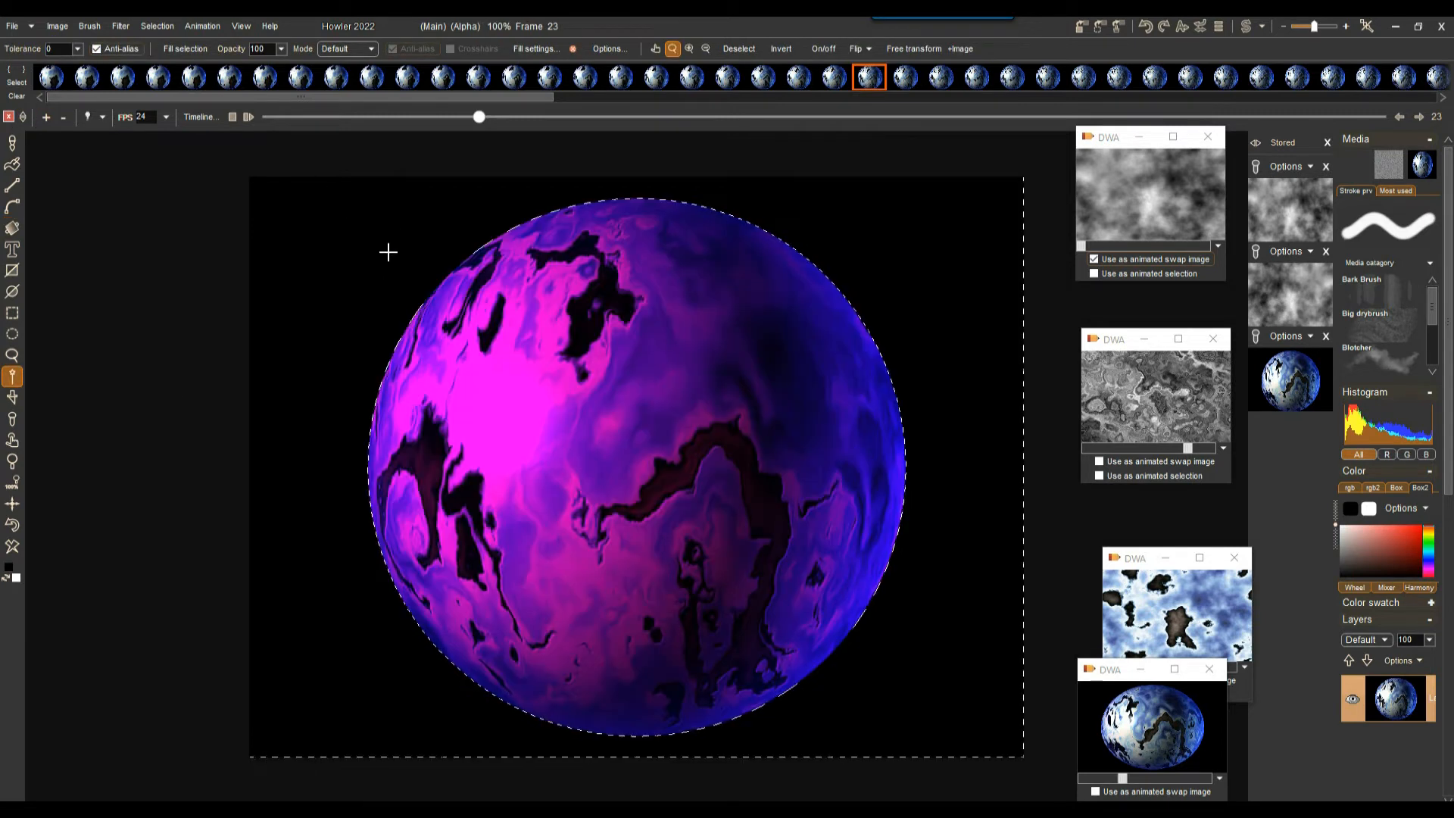
left_click(13, 314)
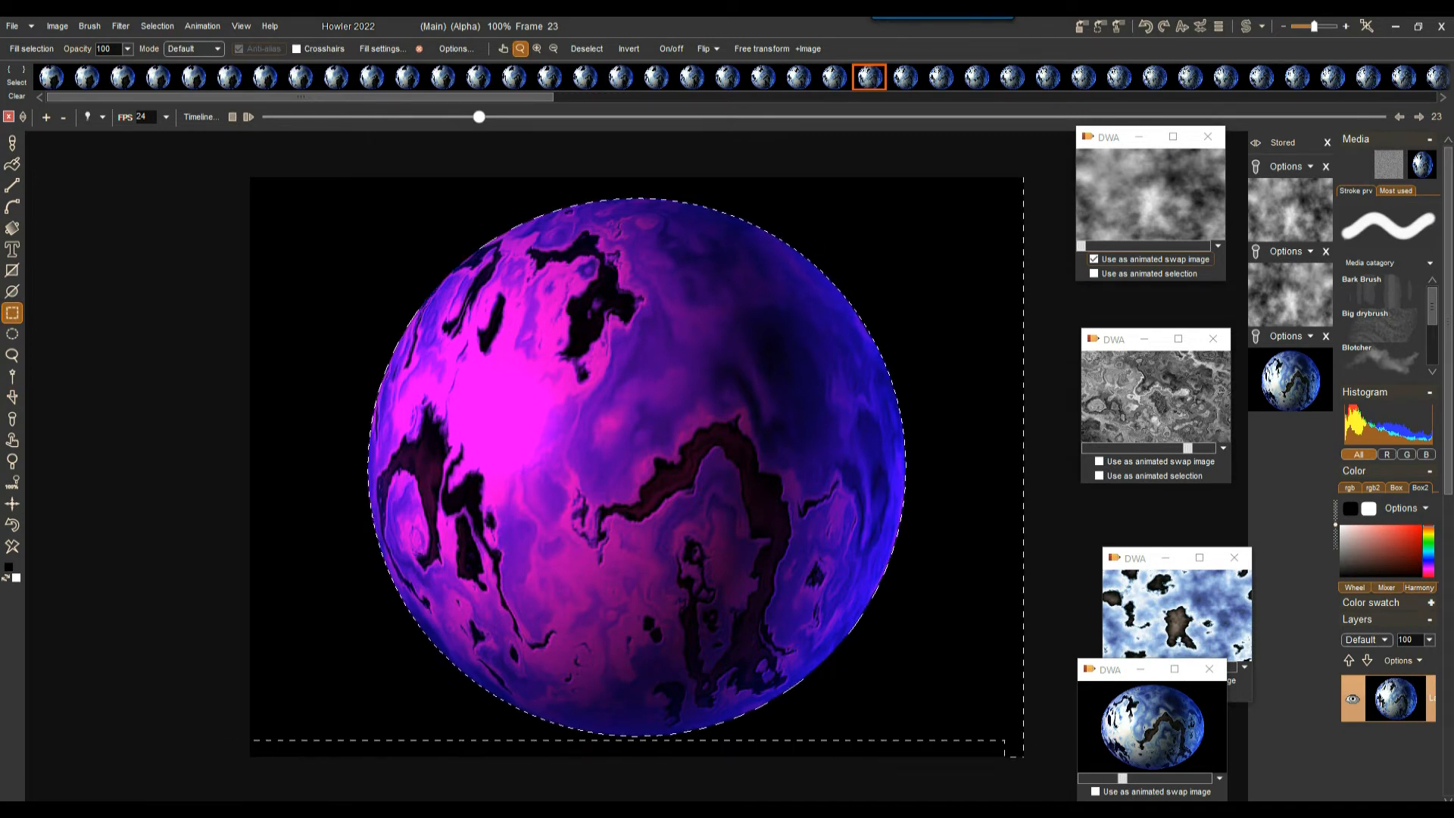
scroll(640, 603, "down", 1)
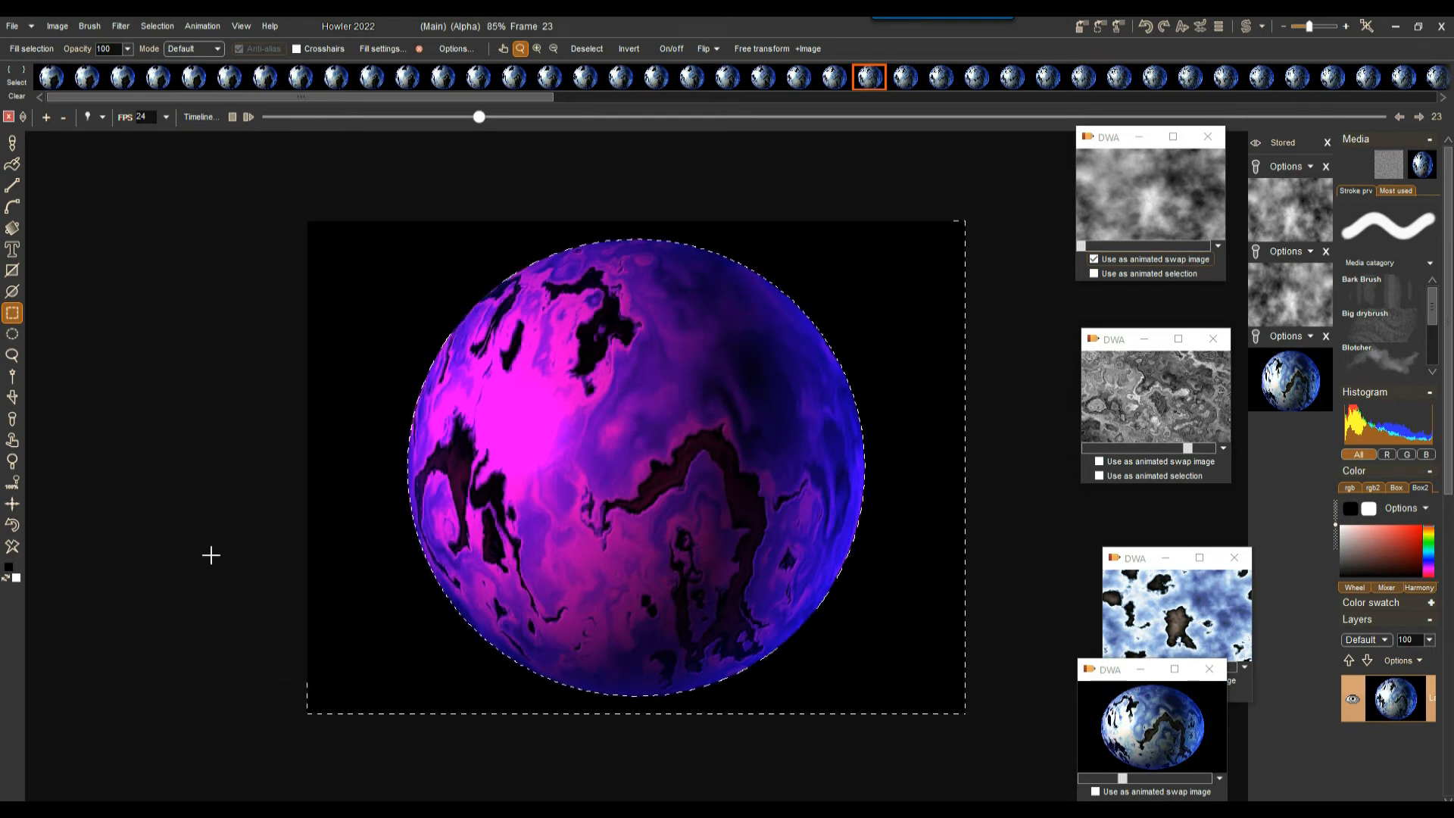
left_click_drag(965, 210, 1003, 230)
left_click(168, 30)
left_click(182, 142)
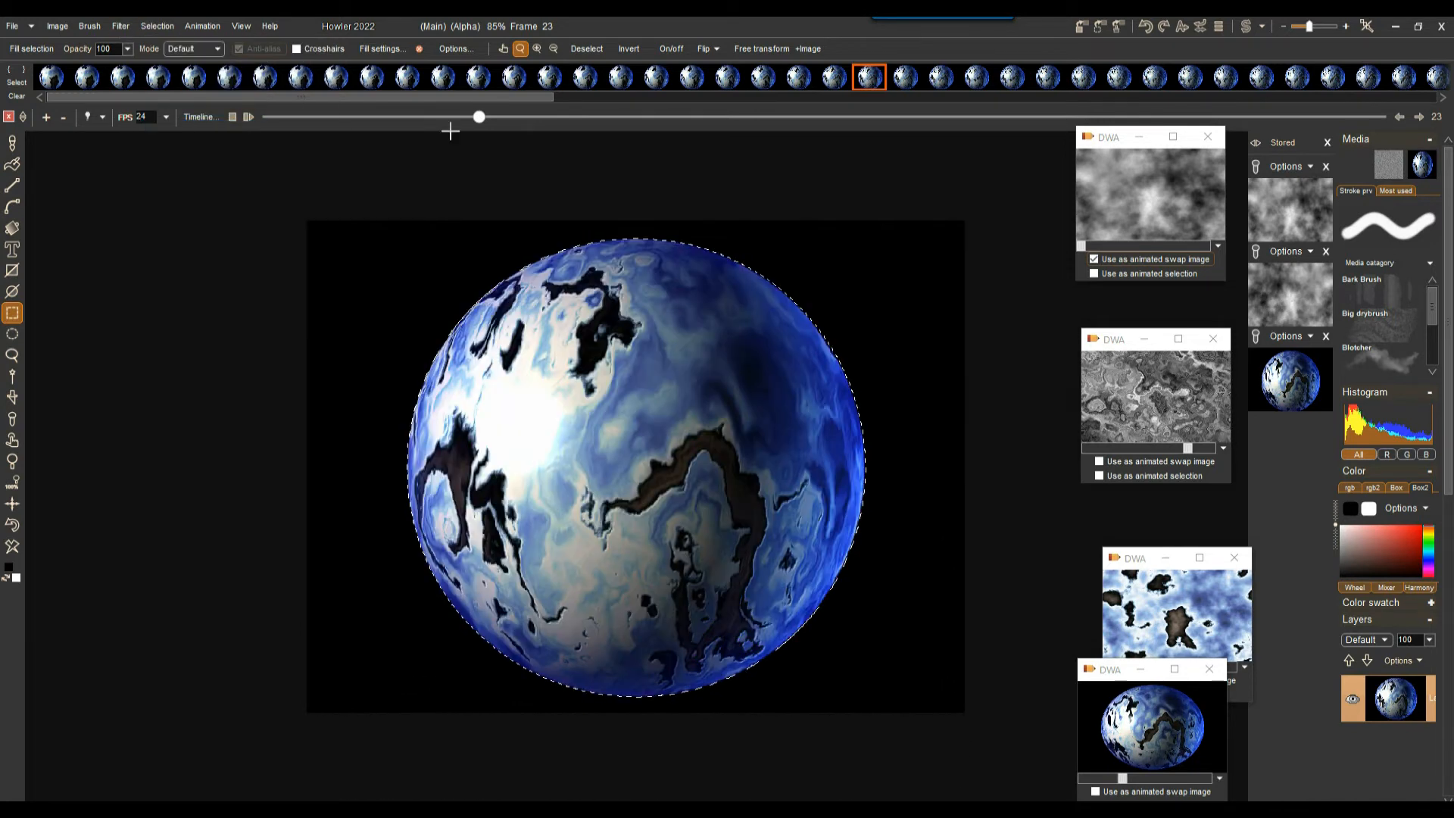
Step: Pick up the planet from frame 0 as an animated brush, set the brush size to 58, and clear the selection
left_click(290, 117)
left_click_drag(314, 124, 242, 119)
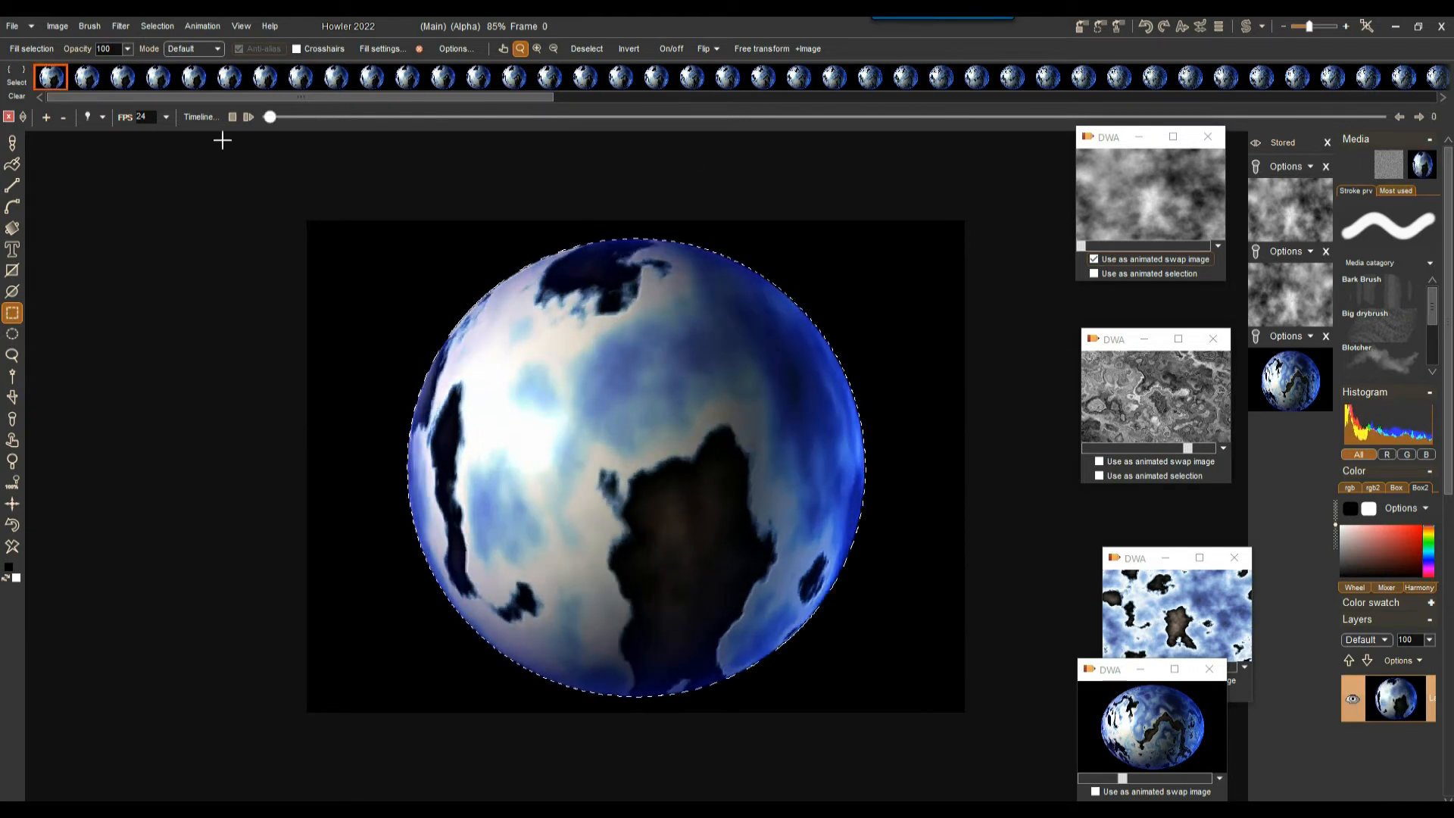
scroll(356, 360, "down", 1)
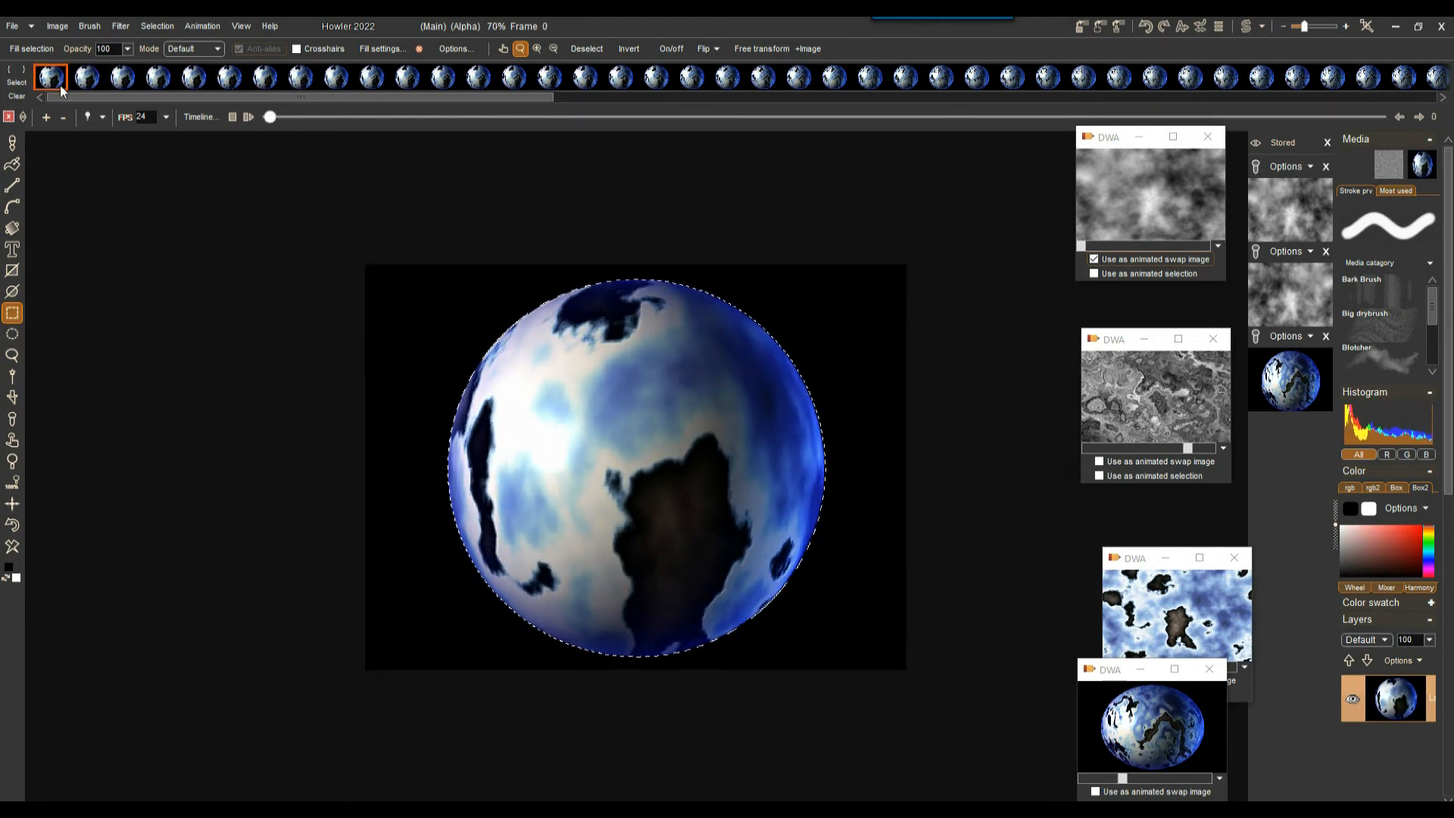
left_click(10, 399)
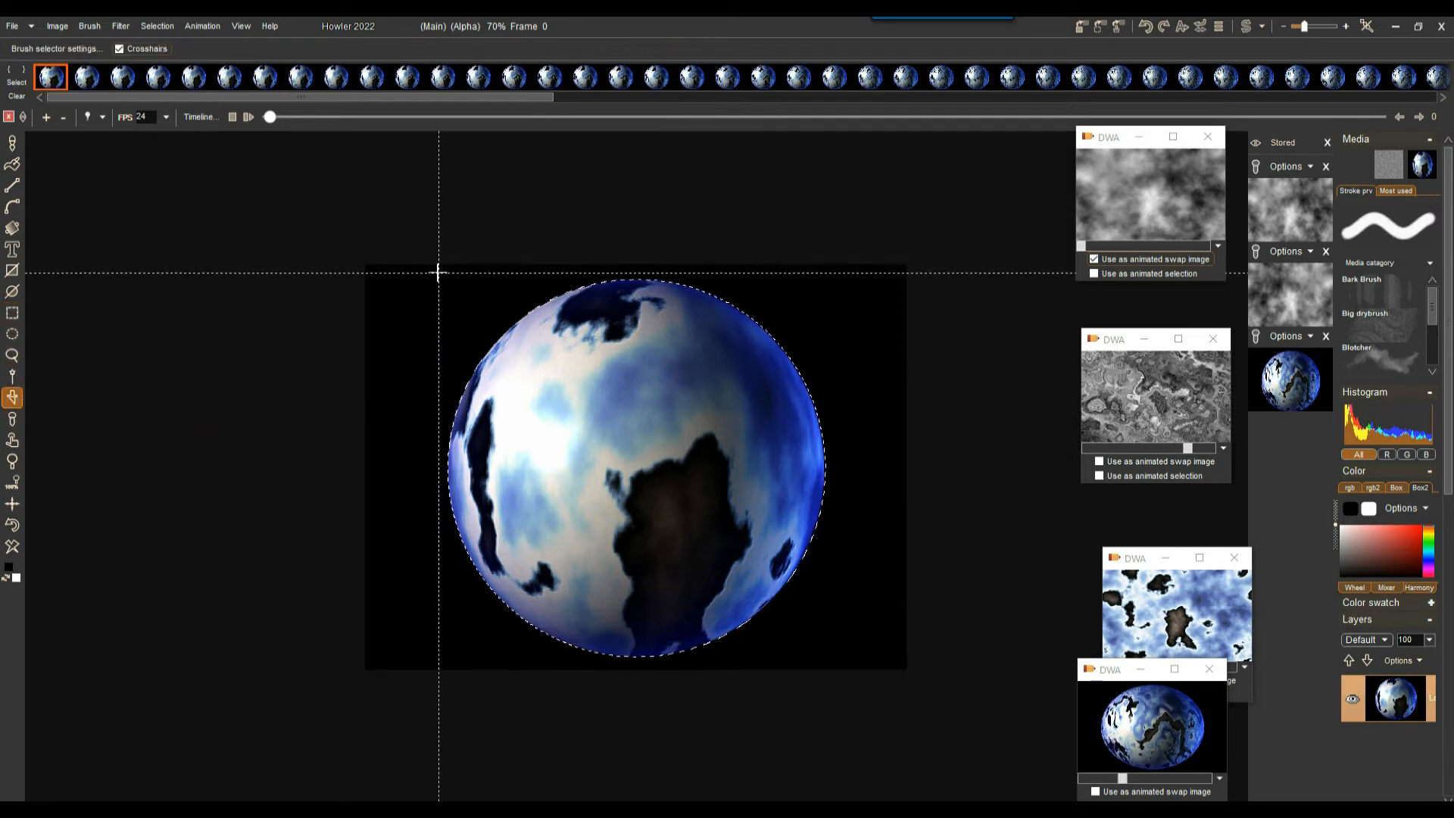
left_click_drag(444, 277, 832, 680)
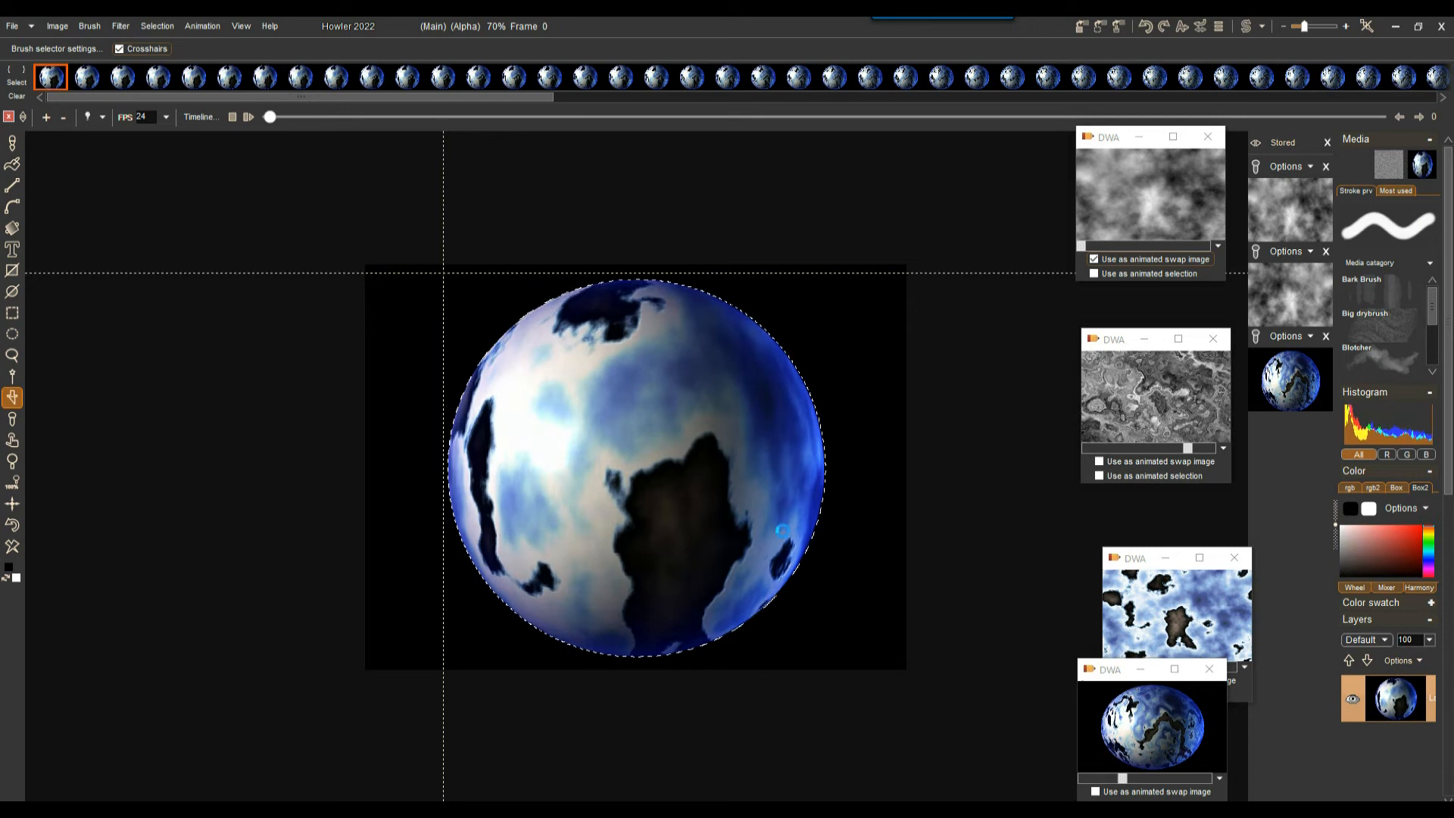
left_click_drag(455, 49, 471, 49)
left_click(157, 25)
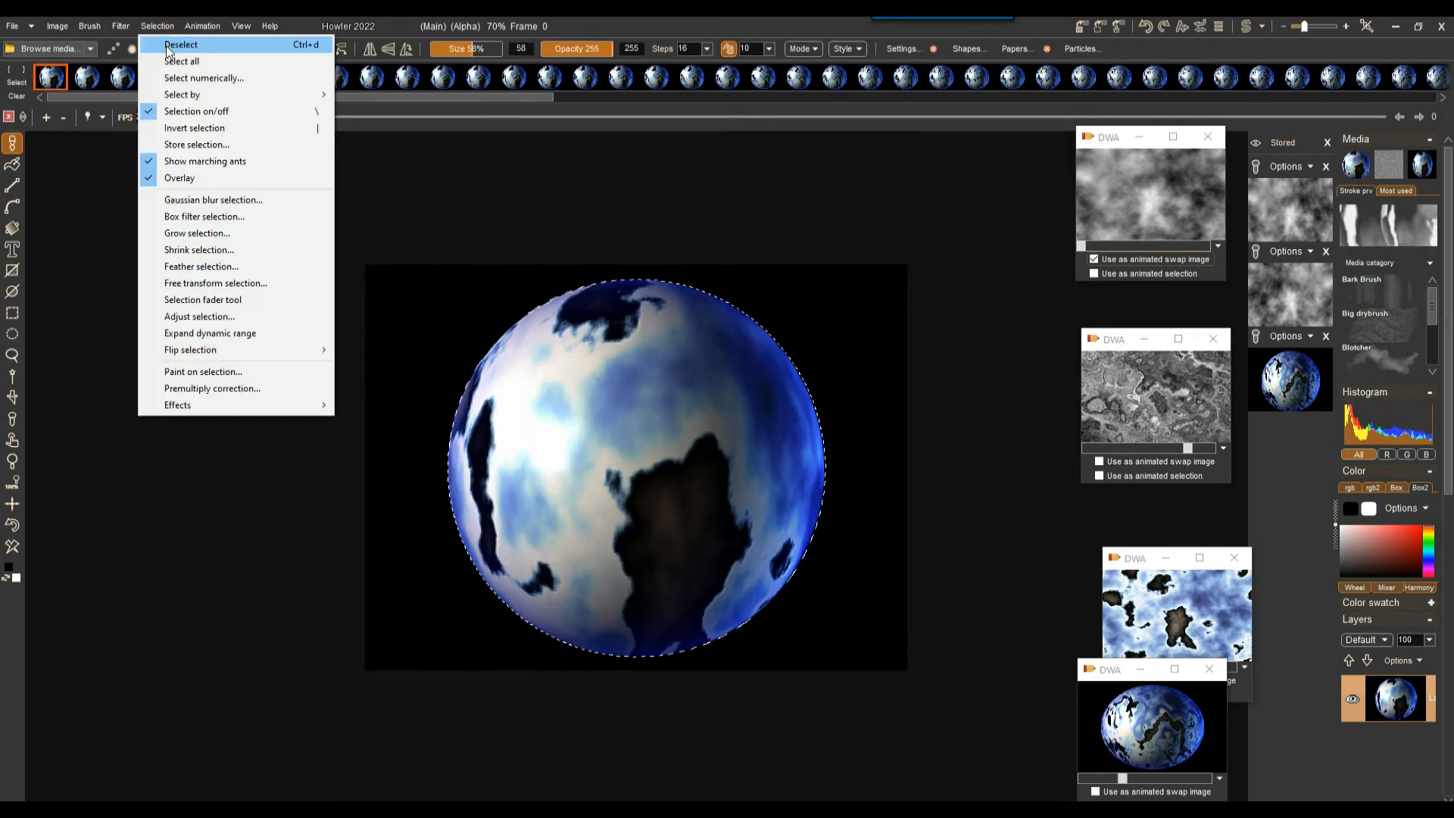
left_click(168, 46)
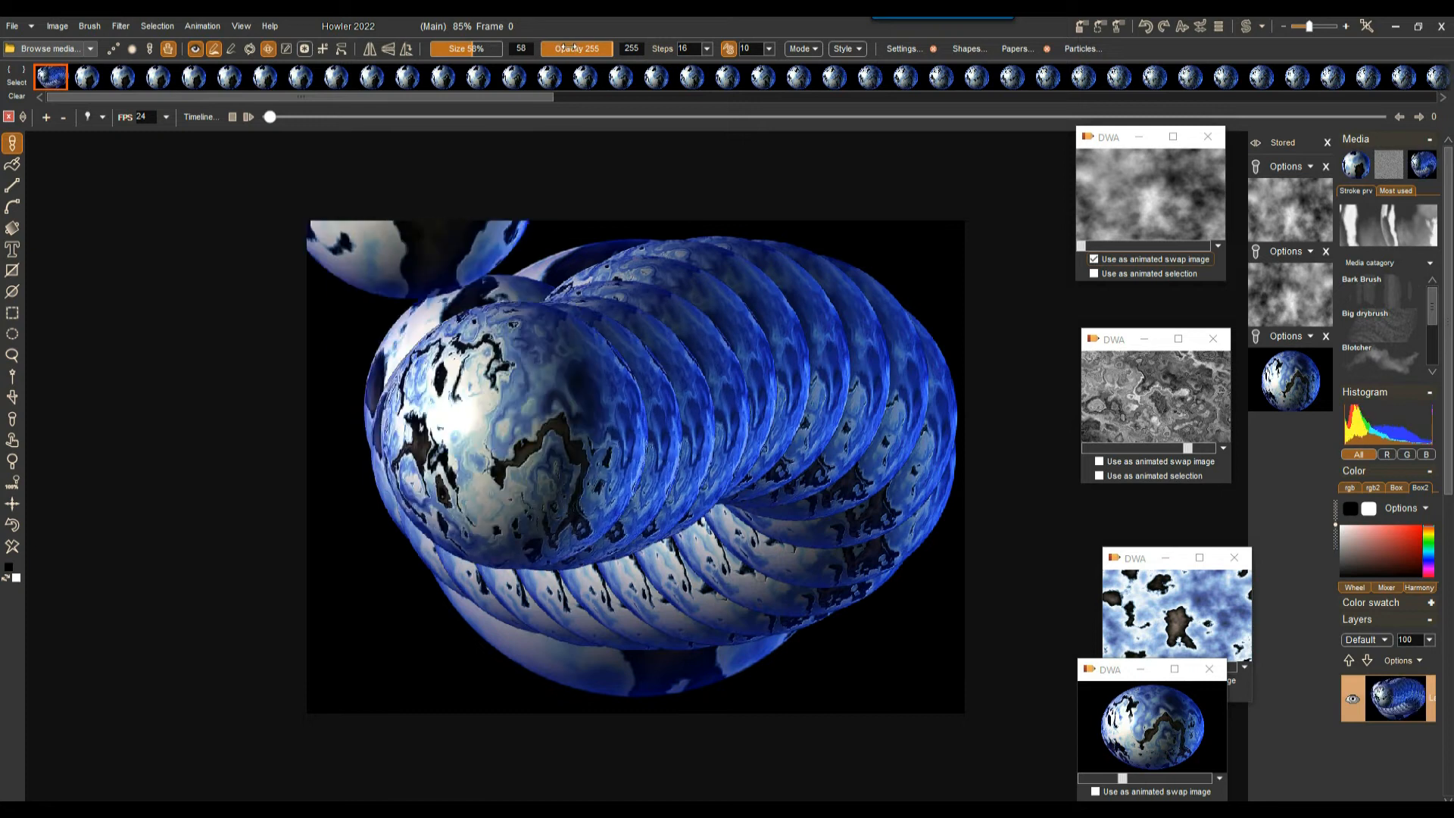
Step: Set the brush Steps to 2, paint a few test strokes of planets on the canvas, and undo them
left_click_drag(628, 68, 620, 68)
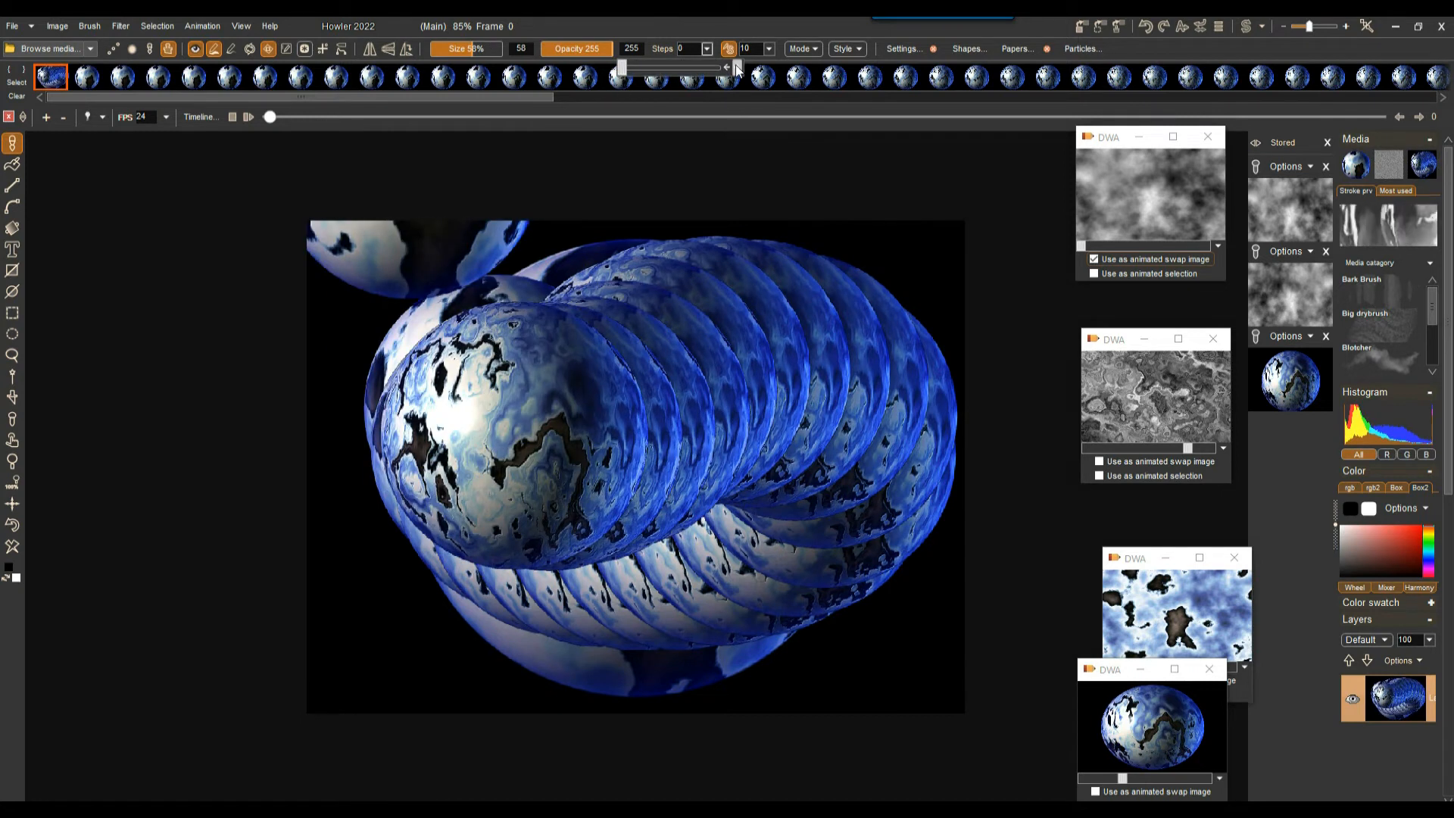
left_click_drag(773, 345, 670, 409)
mouse_move(674, 514)
left_mouse_down()
mouse_move(698, 374)
mouse_move(617, 487)
mouse_move(535, 389)
mouse_move(597, 518)
left_mouse_up()
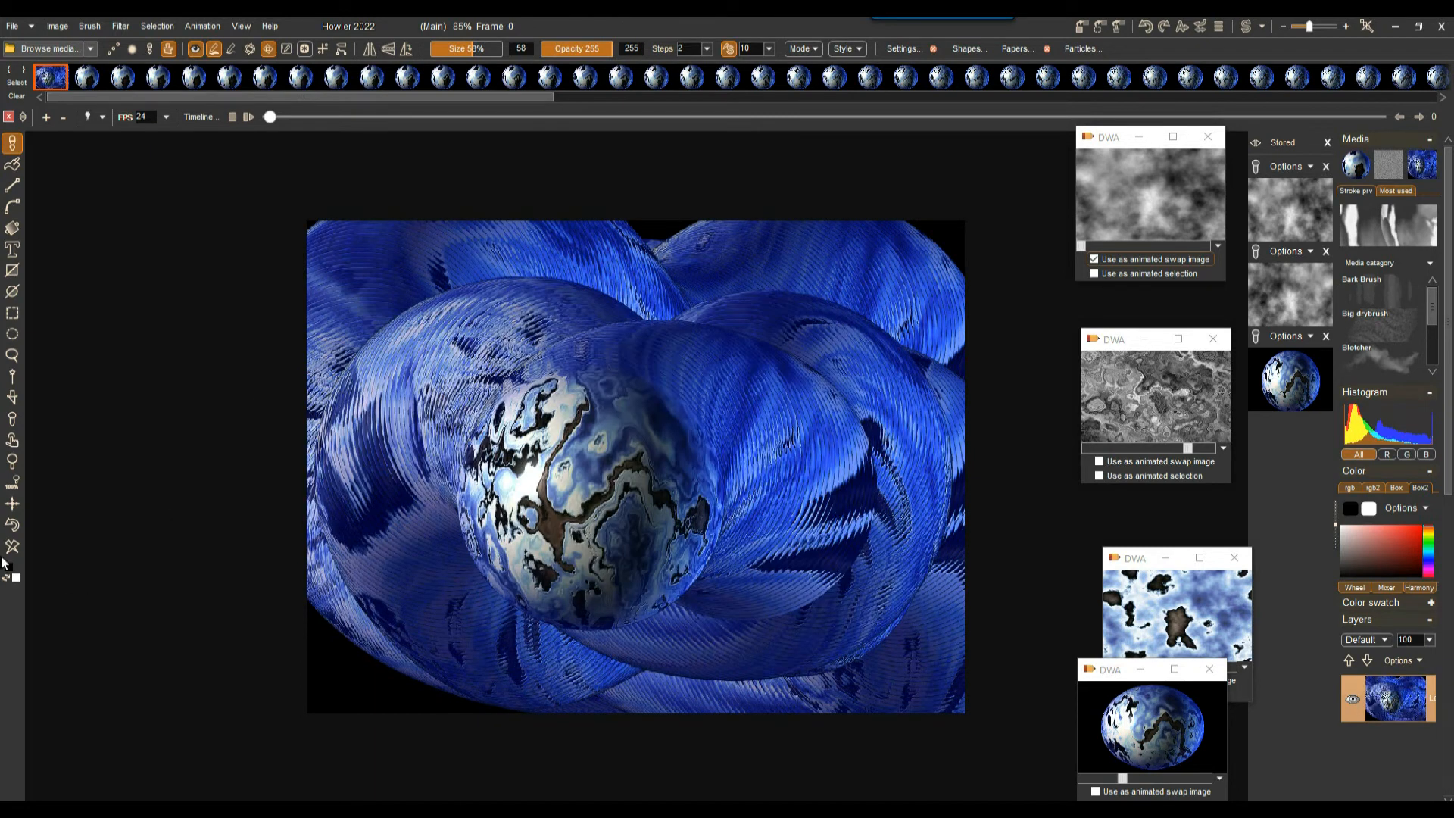
left_click(12, 547)
left_click(15, 521)
left_click(14, 521)
Step: Paint moving planets across the frames while the animation plays, preview the result, and return to frame 0
mouse_move(184, 391)
left_mouse_down()
mouse_move(360, 350)
mouse_move(684, 367)
mouse_move(799, 357)
mouse_move(1052, 393)
mouse_move(581, 232)
mouse_move(126, 416)
mouse_move(798, 422)
mouse_move(859, 606)
mouse_move(576, 606)
mouse_move(422, 565)
mouse_move(727, 341)
mouse_move(686, 230)
mouse_move(260, 308)
mouse_move(629, 621)
mouse_move(1061, 555)
mouse_move(1122, 475)
left_mouse_up()
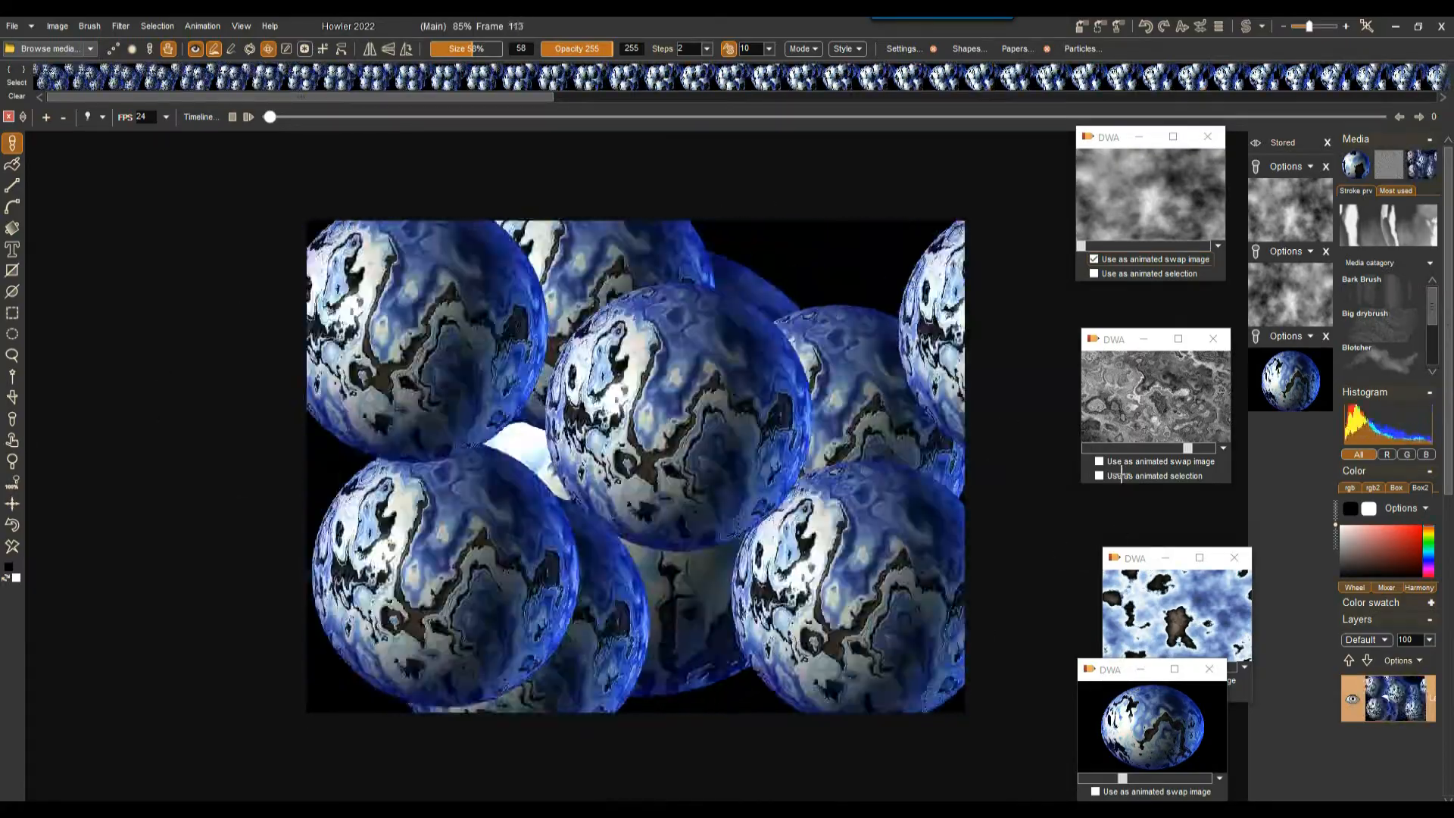
key("space")
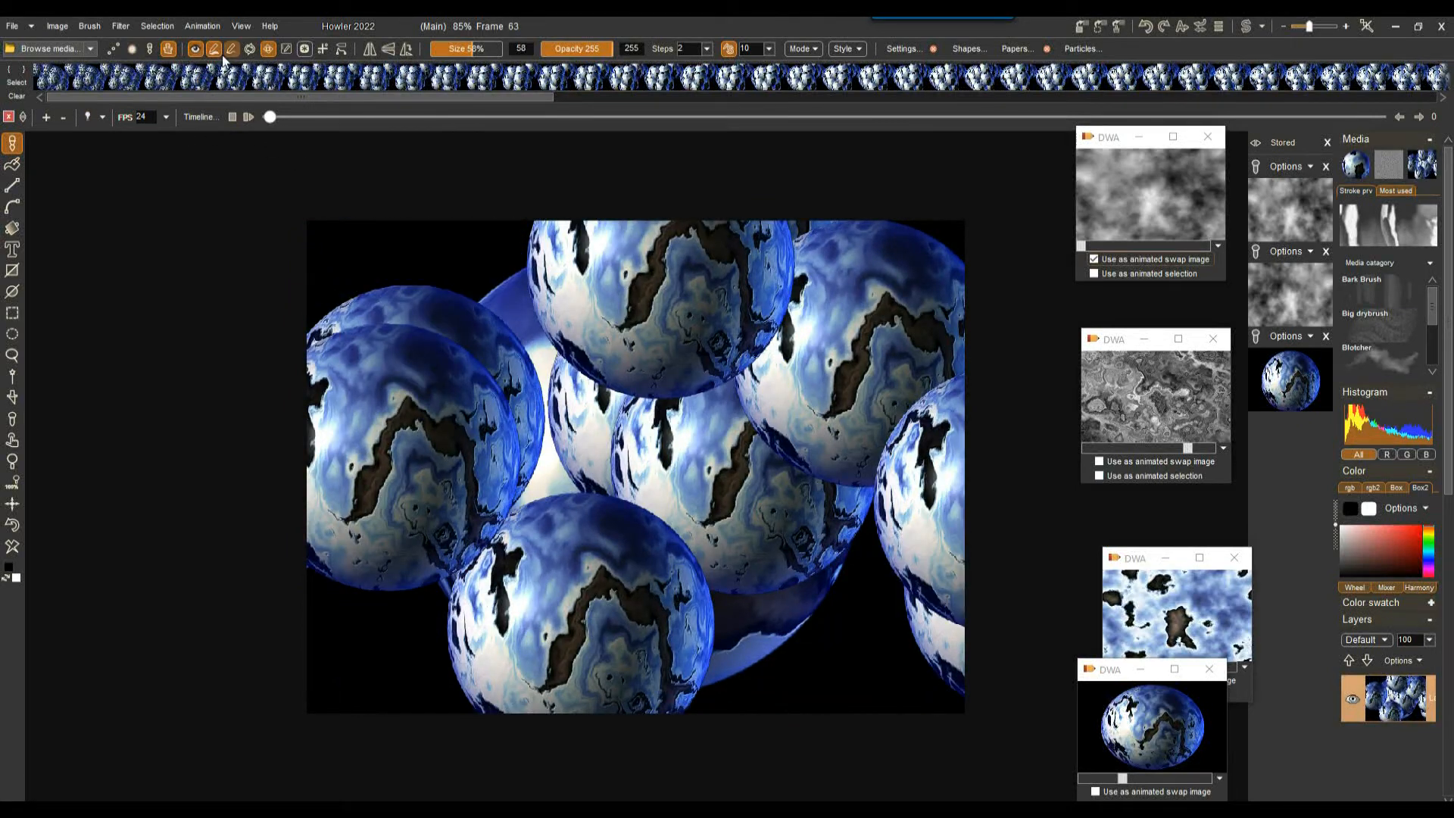
left_click(247, 120)
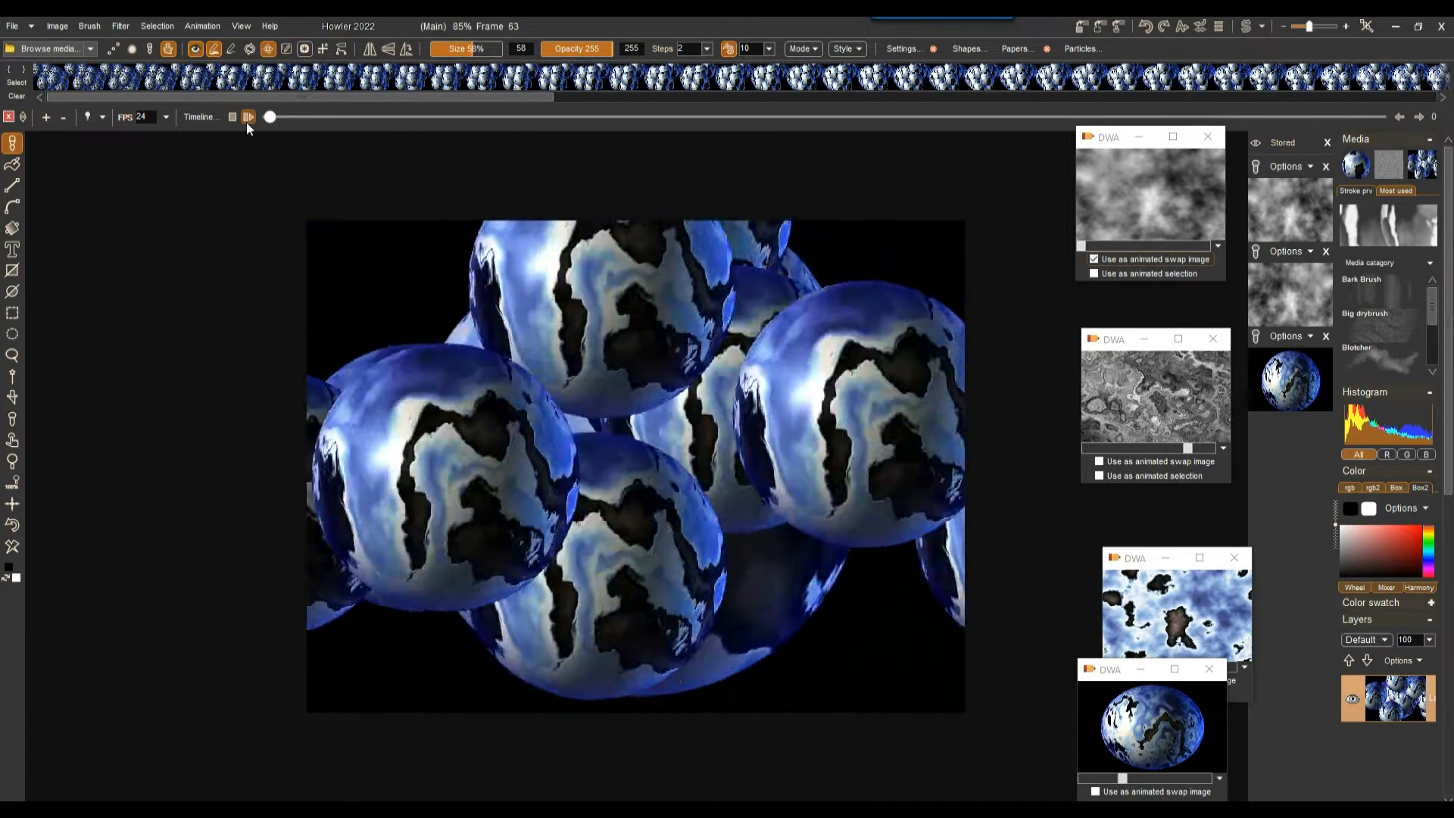
left_click_drag(303, 117, 163, 75)
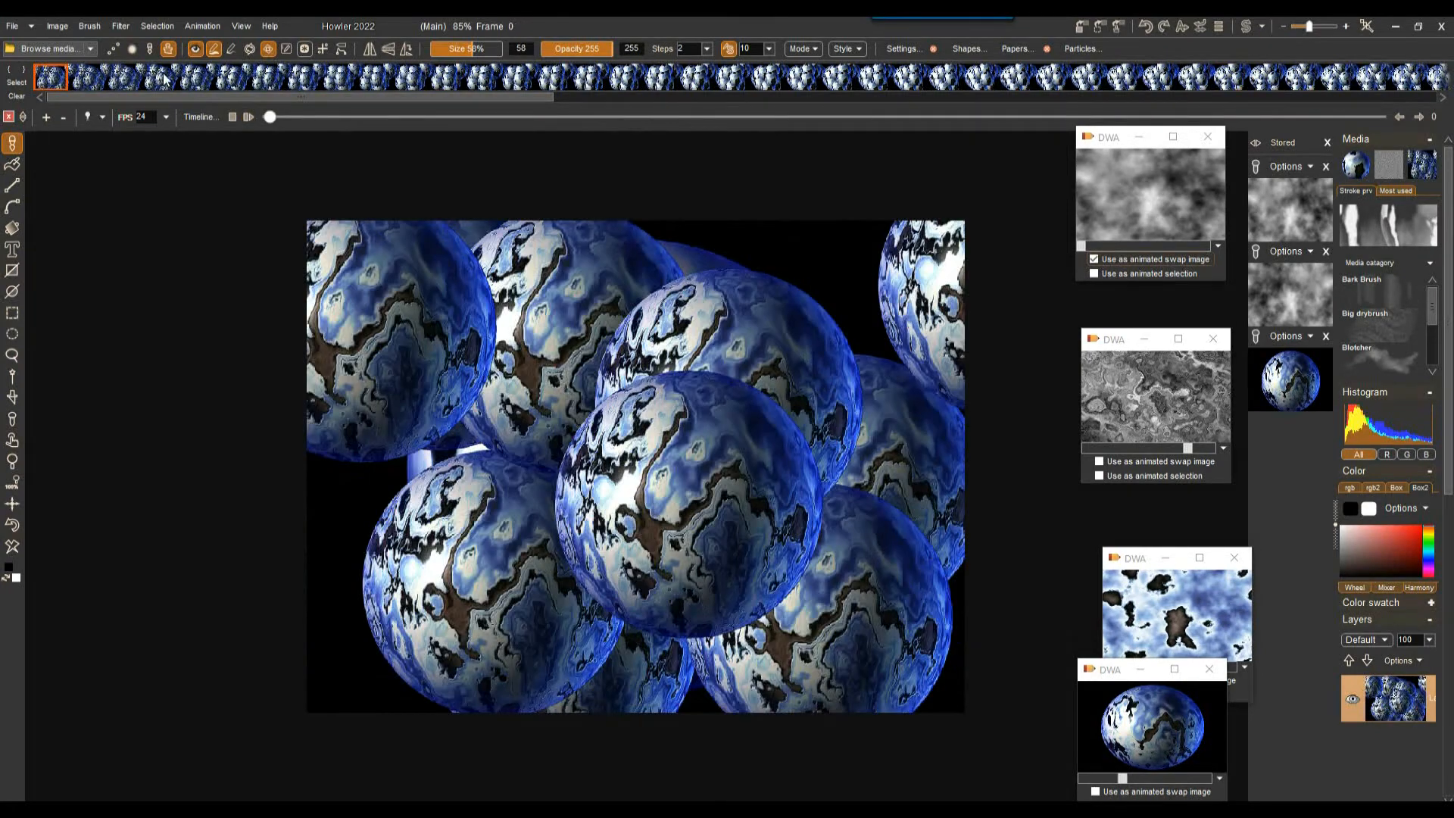
Step: Turn on vertical and horizontal mirroring and apply the mirror to the whole animation
left_click(324, 49)
left_click(359, 232)
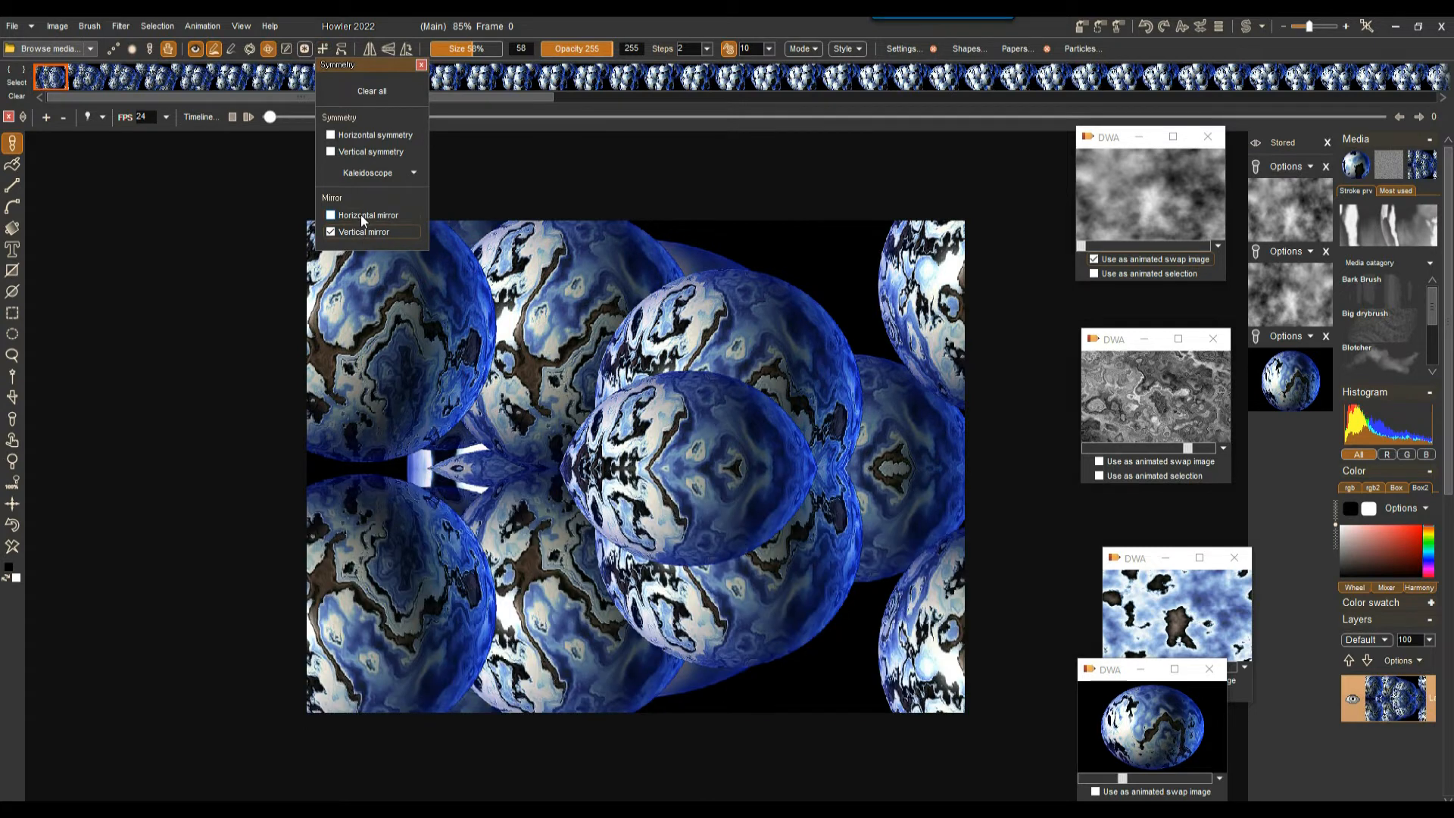
left_click(361, 215)
left_click(122, 26)
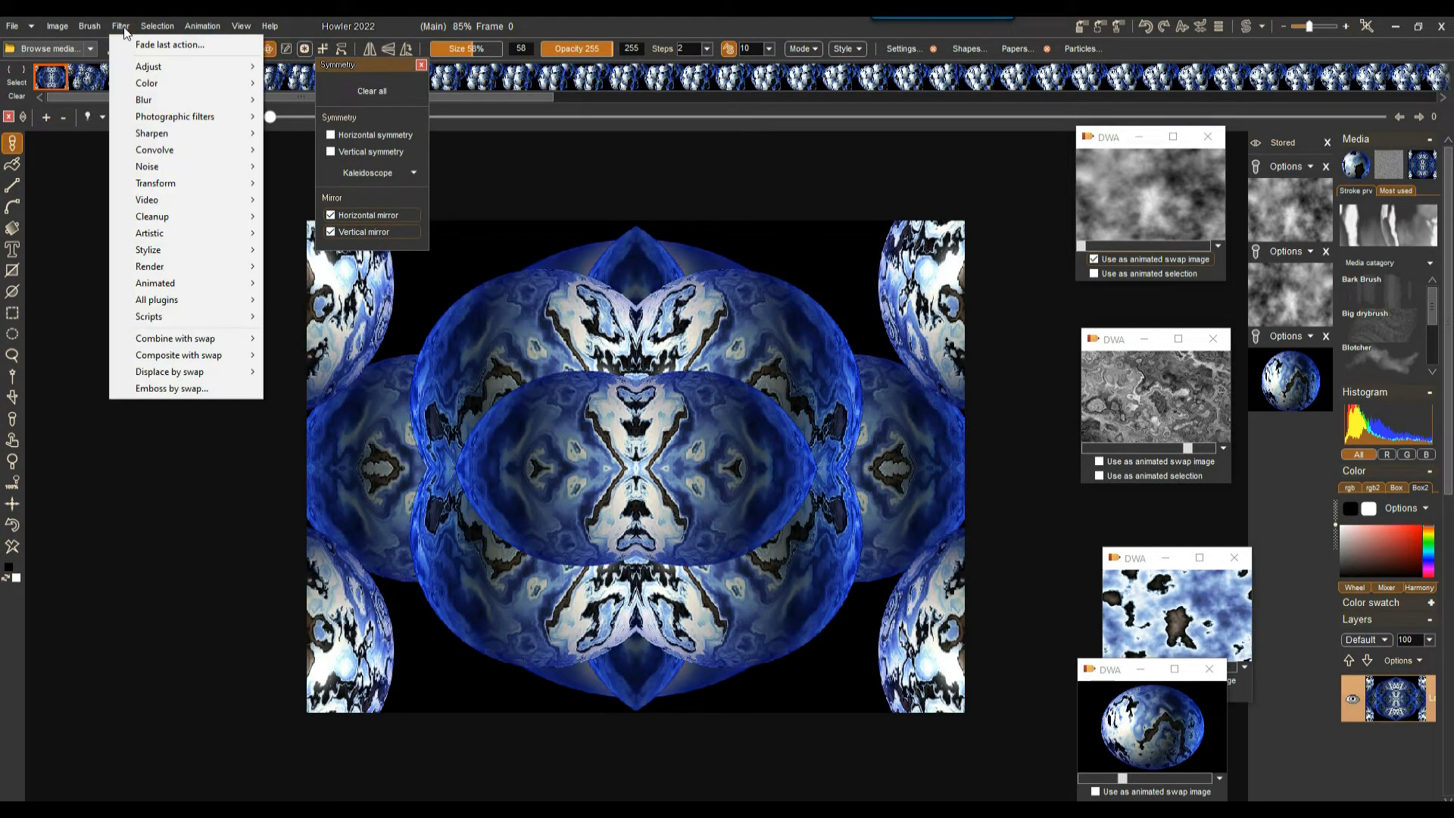
mouse_move(187, 288)
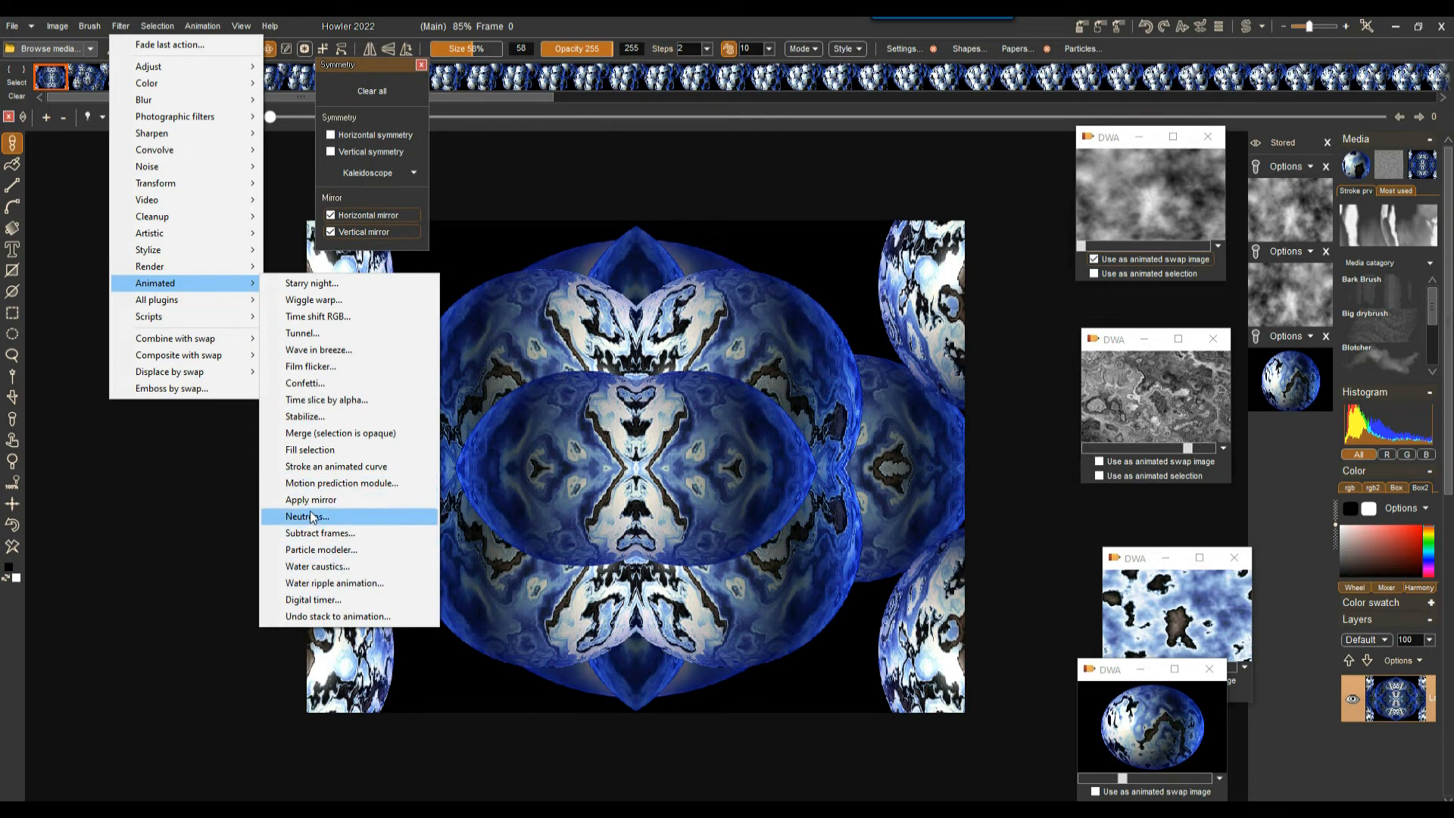
left_click(365, 501)
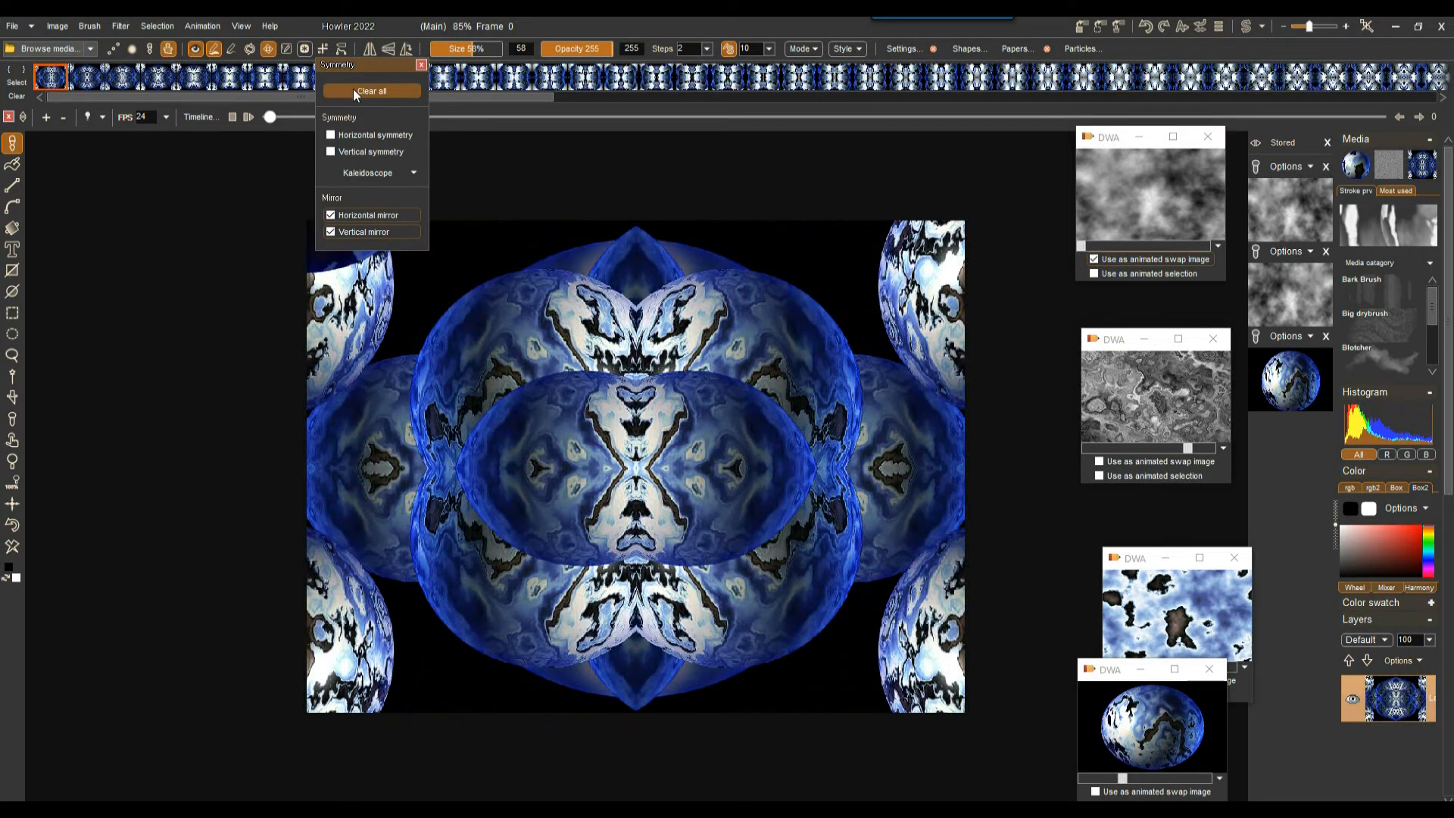
Step: Paint smaller planets over the playing mirrored animation with brush size 24 and Steps 4, and store the resulting image
left_click_drag(386, 69, 127, 182)
left_click_drag(452, 49, 447, 49)
left_click(707, 50)
left_click_drag(623, 68, 623, 68)
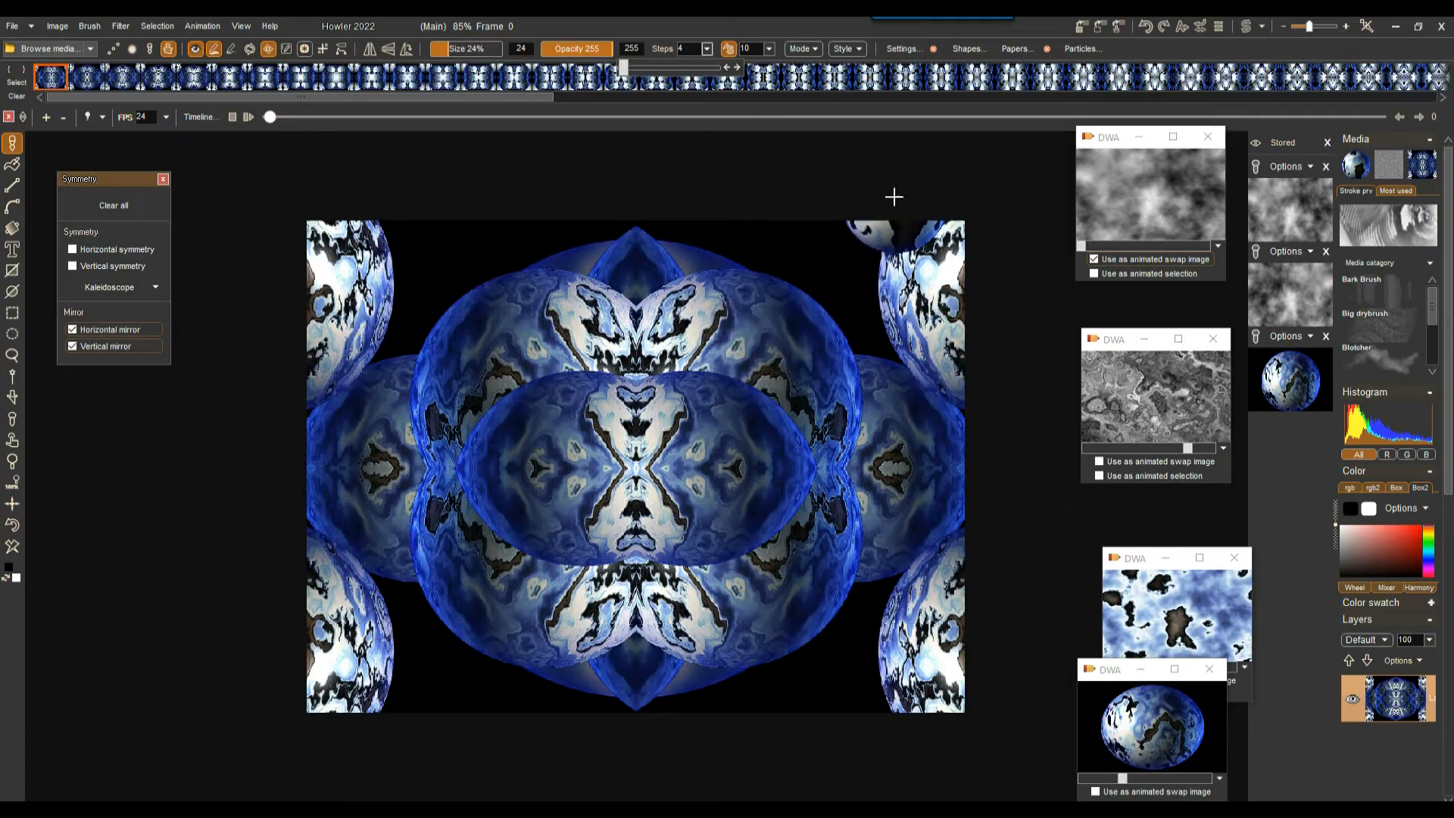
key("Up")
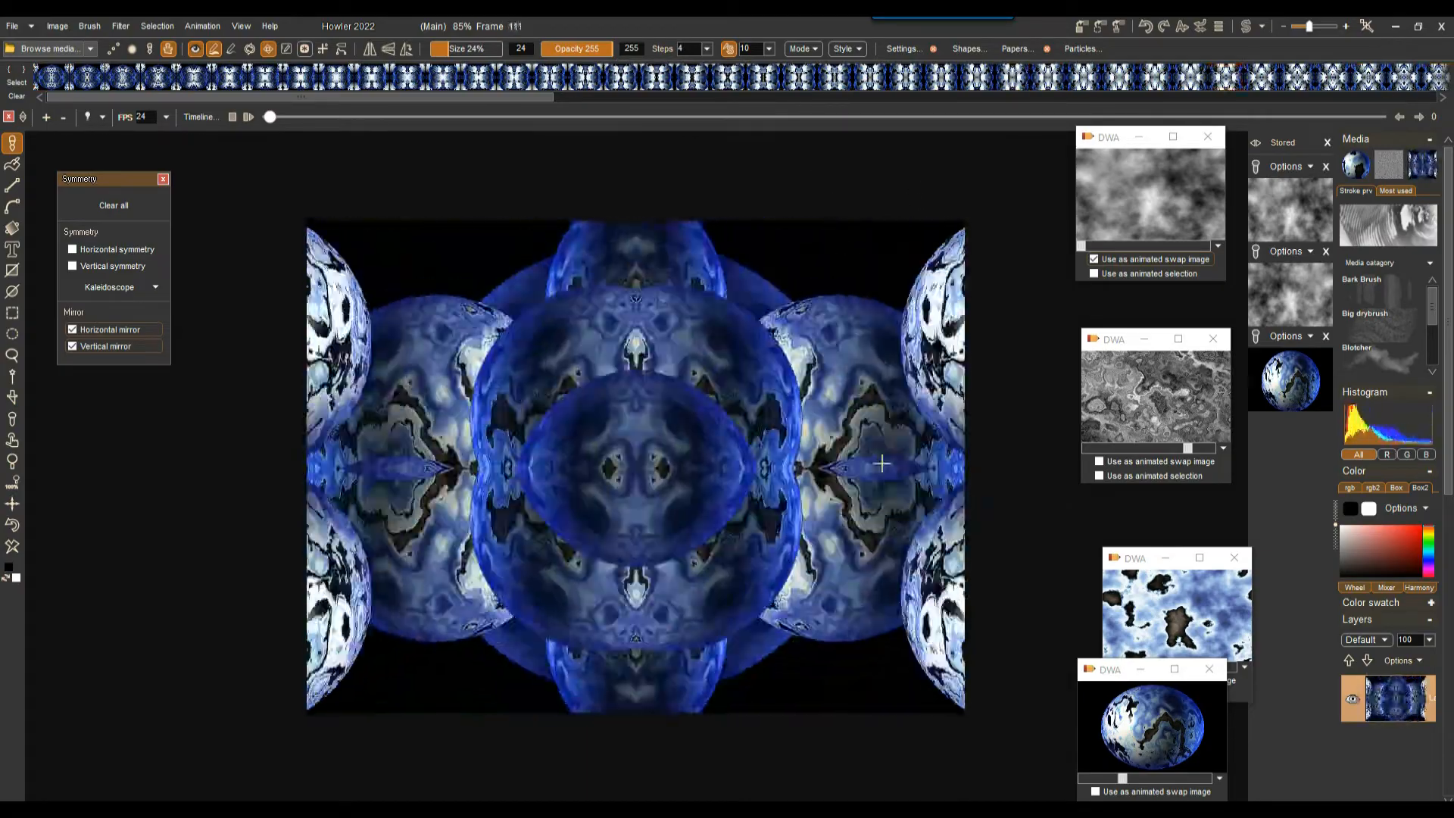
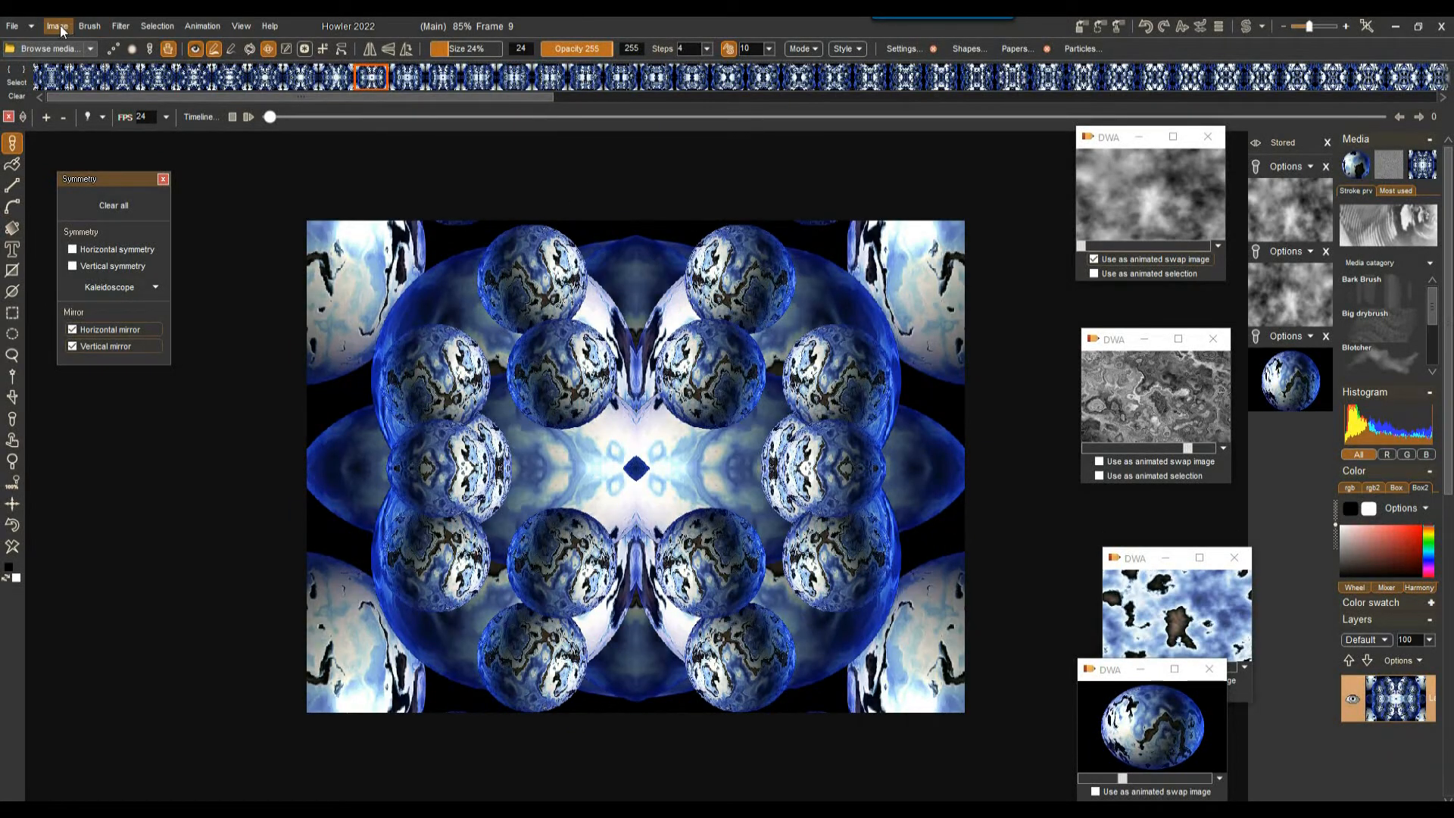
left_click(1100, 27)
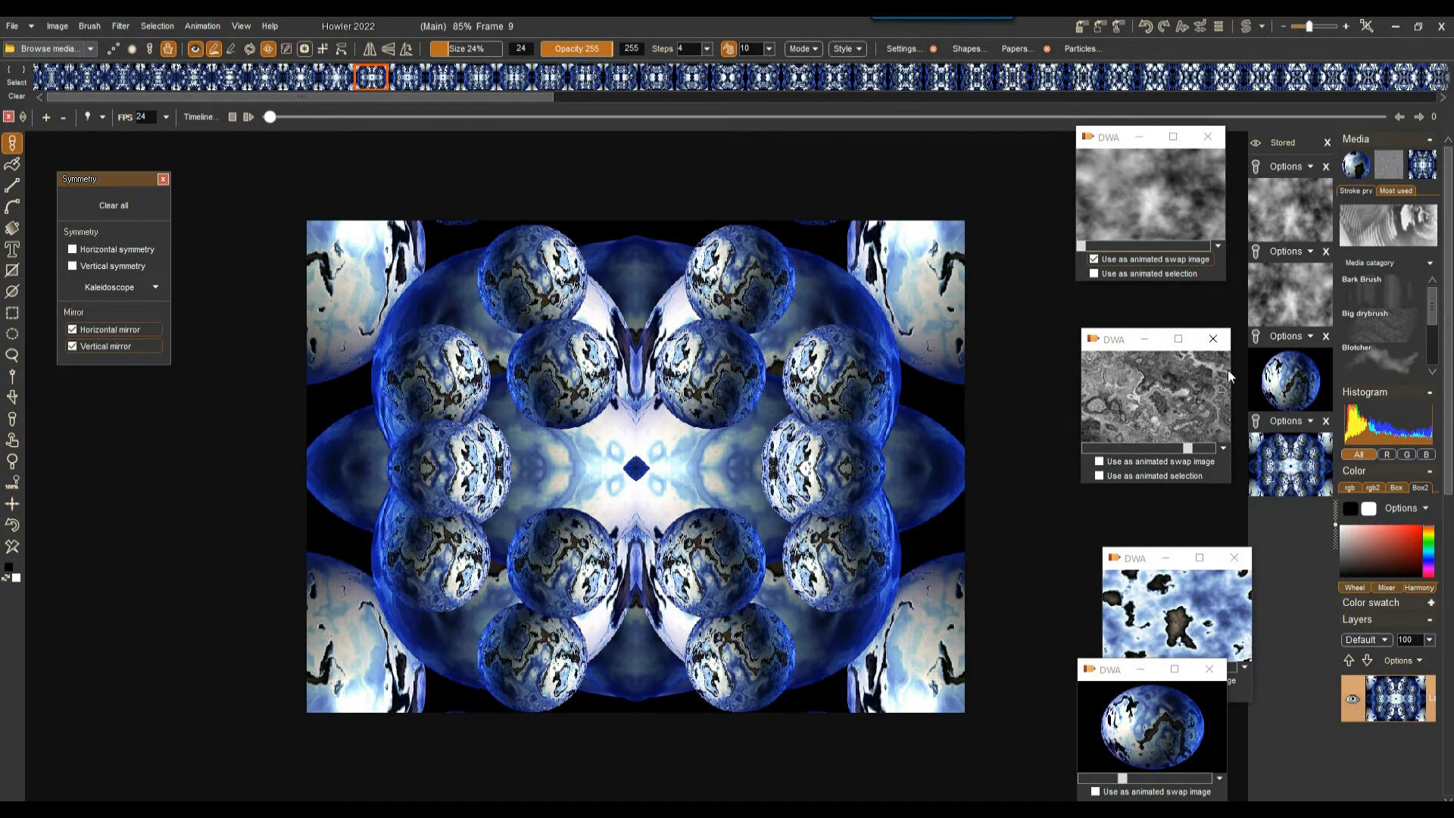
Step: Store the mirrored planet animation in memory and place its thumbnail window with the other stored animations
left_click(158, 25)
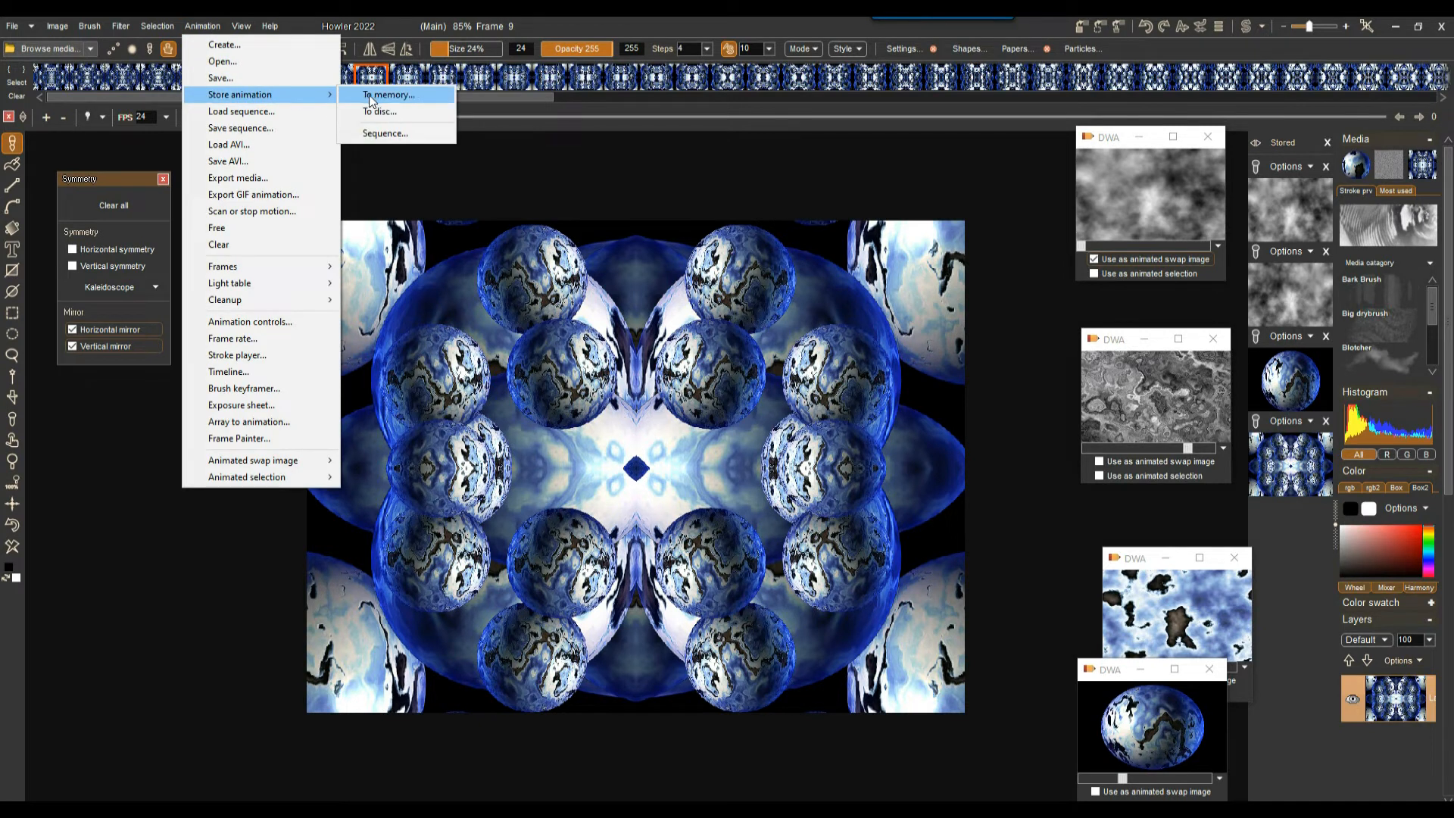
left_click(397, 93)
left_click_drag(99, 528, 1085, 502)
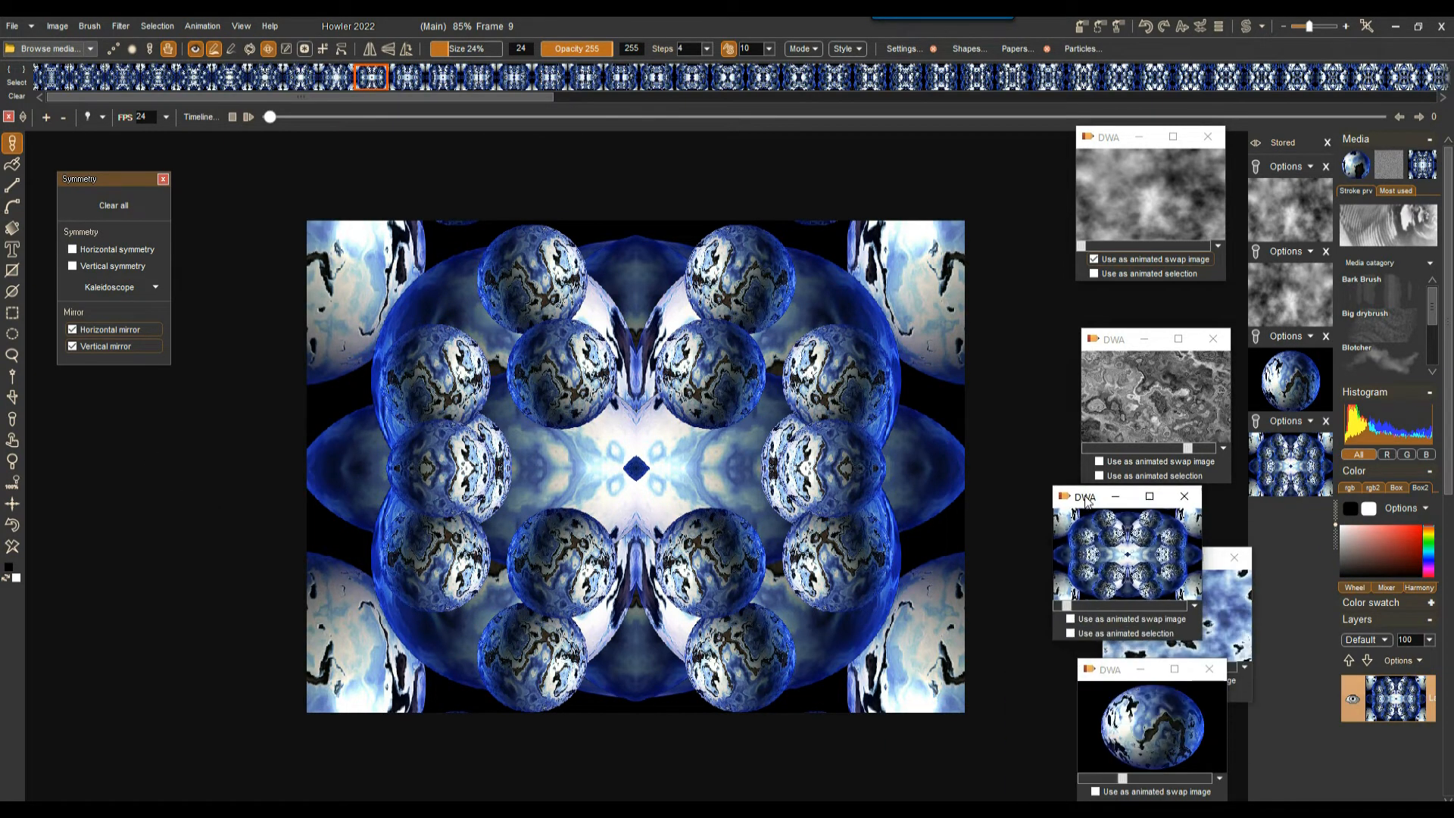
Step: Resize the whole animation to a square 1024 x 1024 image size with Bi-cubic+ scaling
left_click(57, 26)
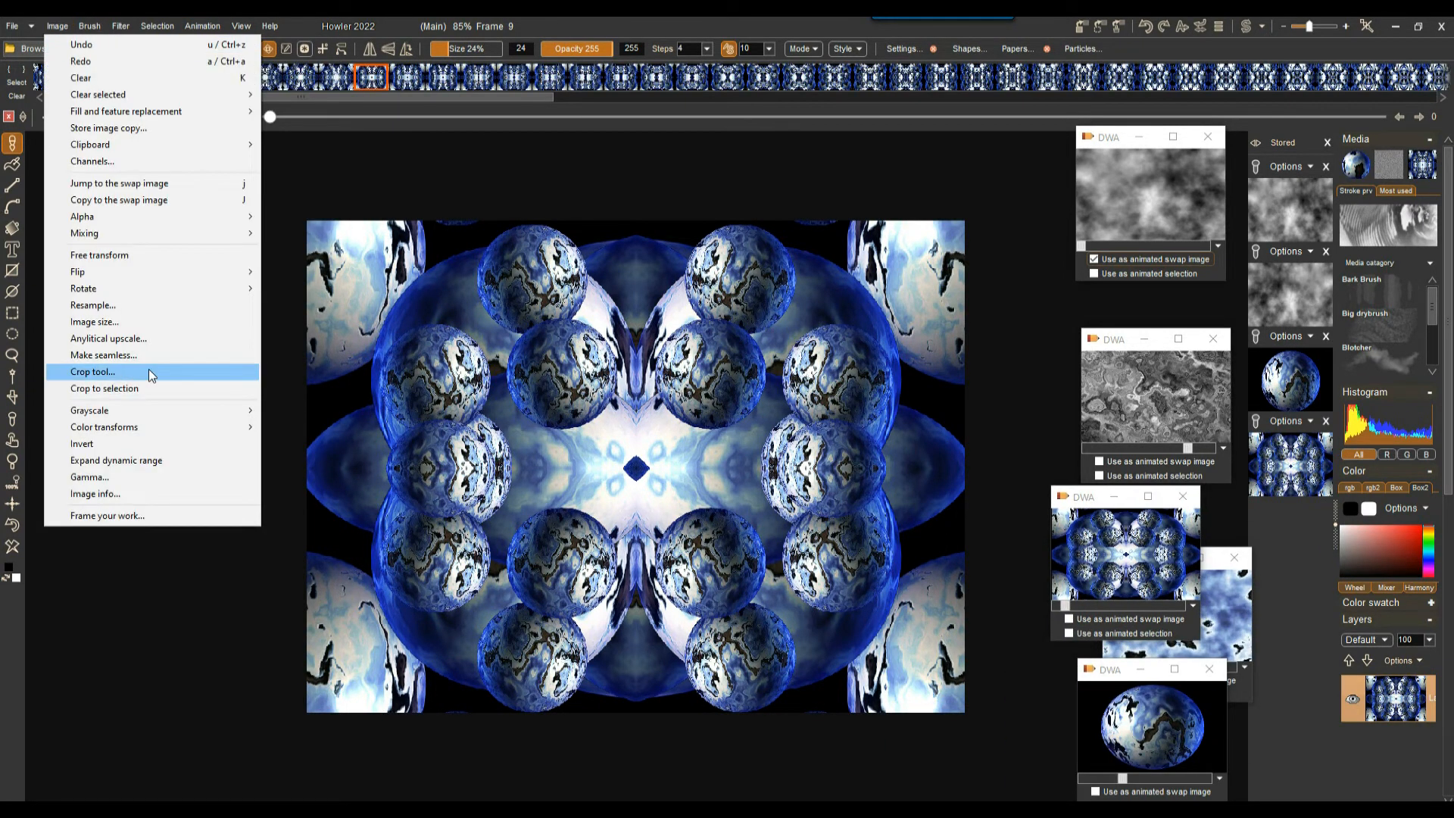
left_click(95, 321)
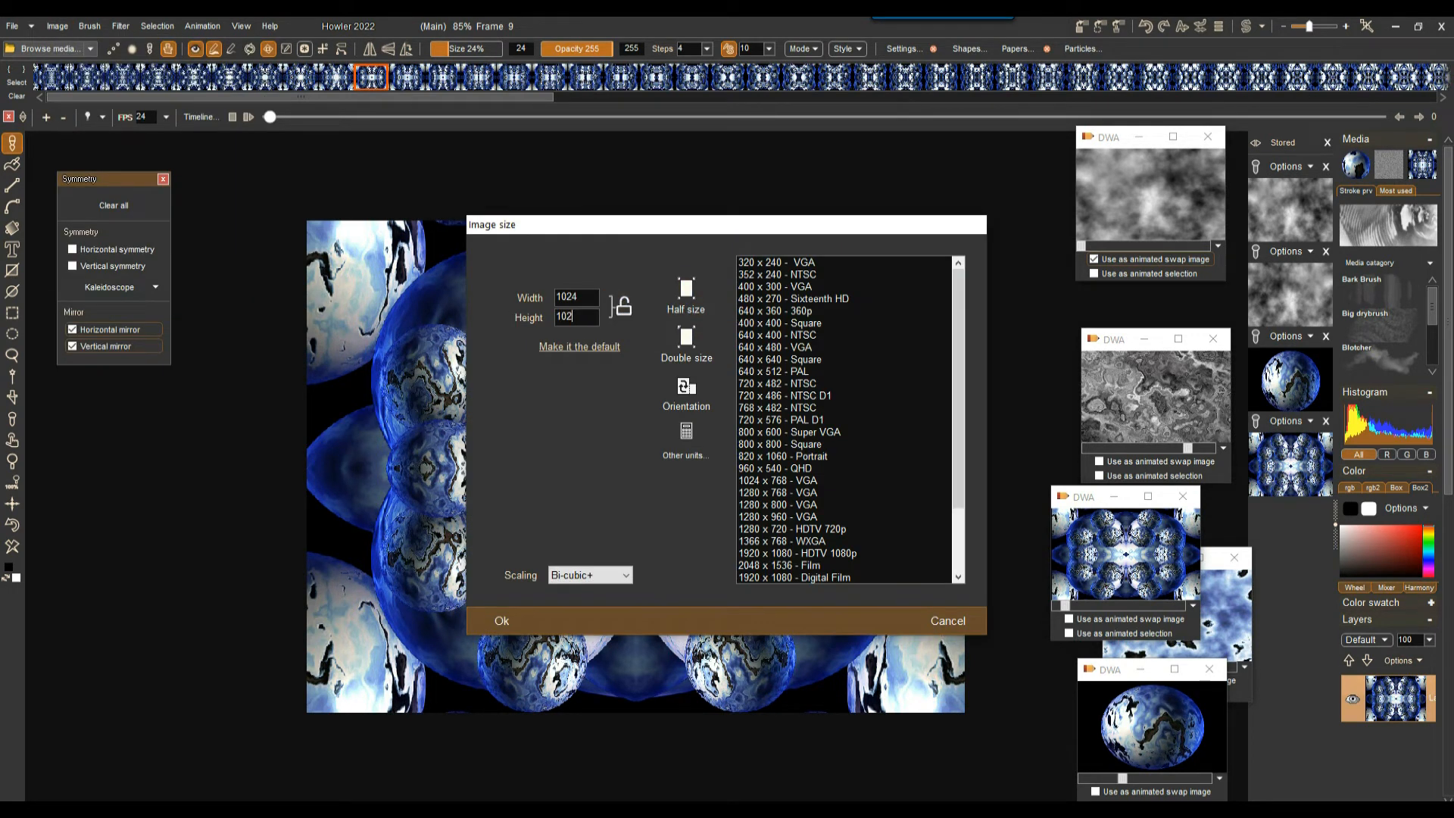
left_click(502, 622)
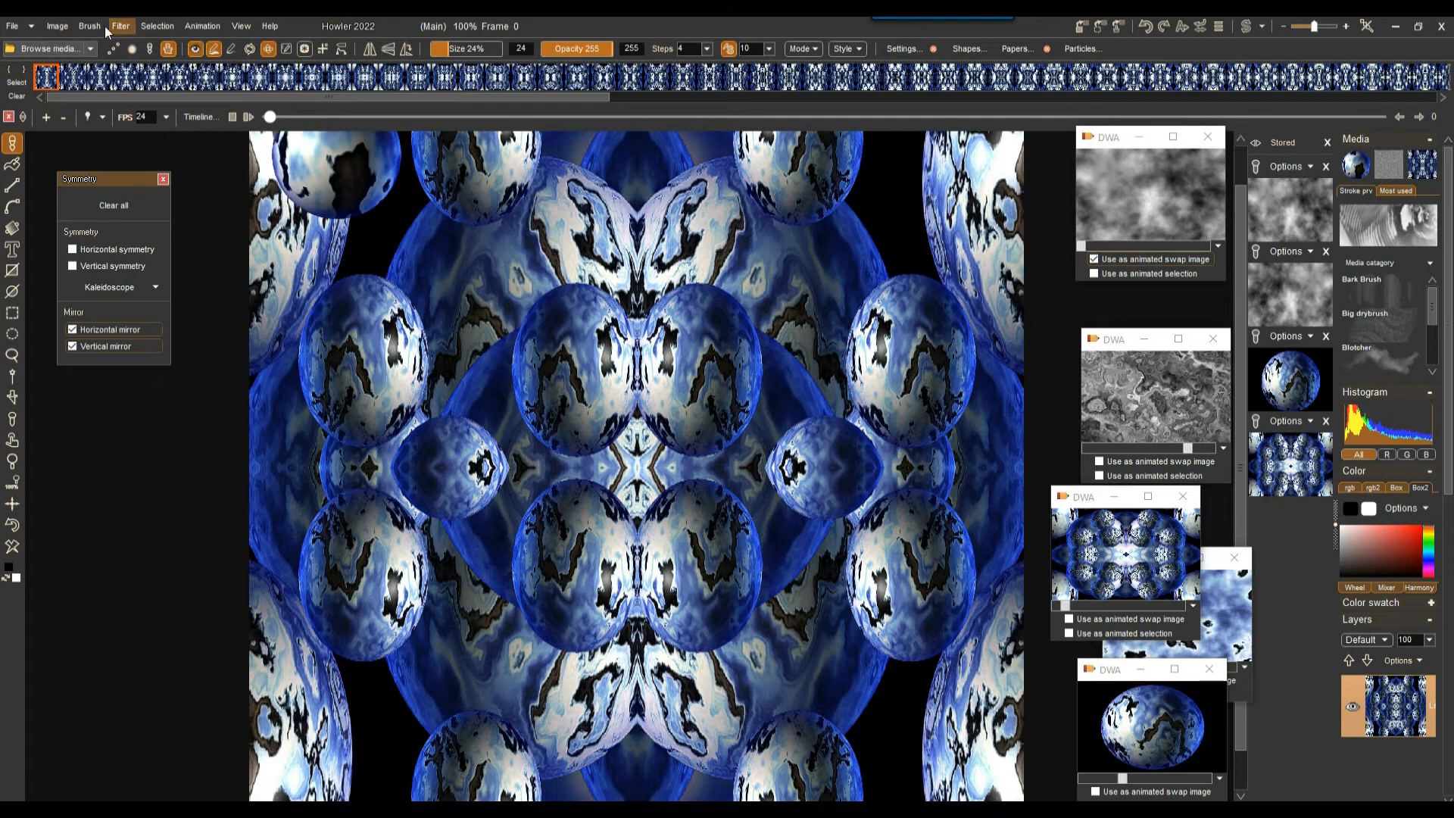
mouse_move(269, 116)
left_mouse_down()
mouse_move(551, 136)
mouse_move(698, 125)
mouse_move(265, 125)
left_mouse_up()
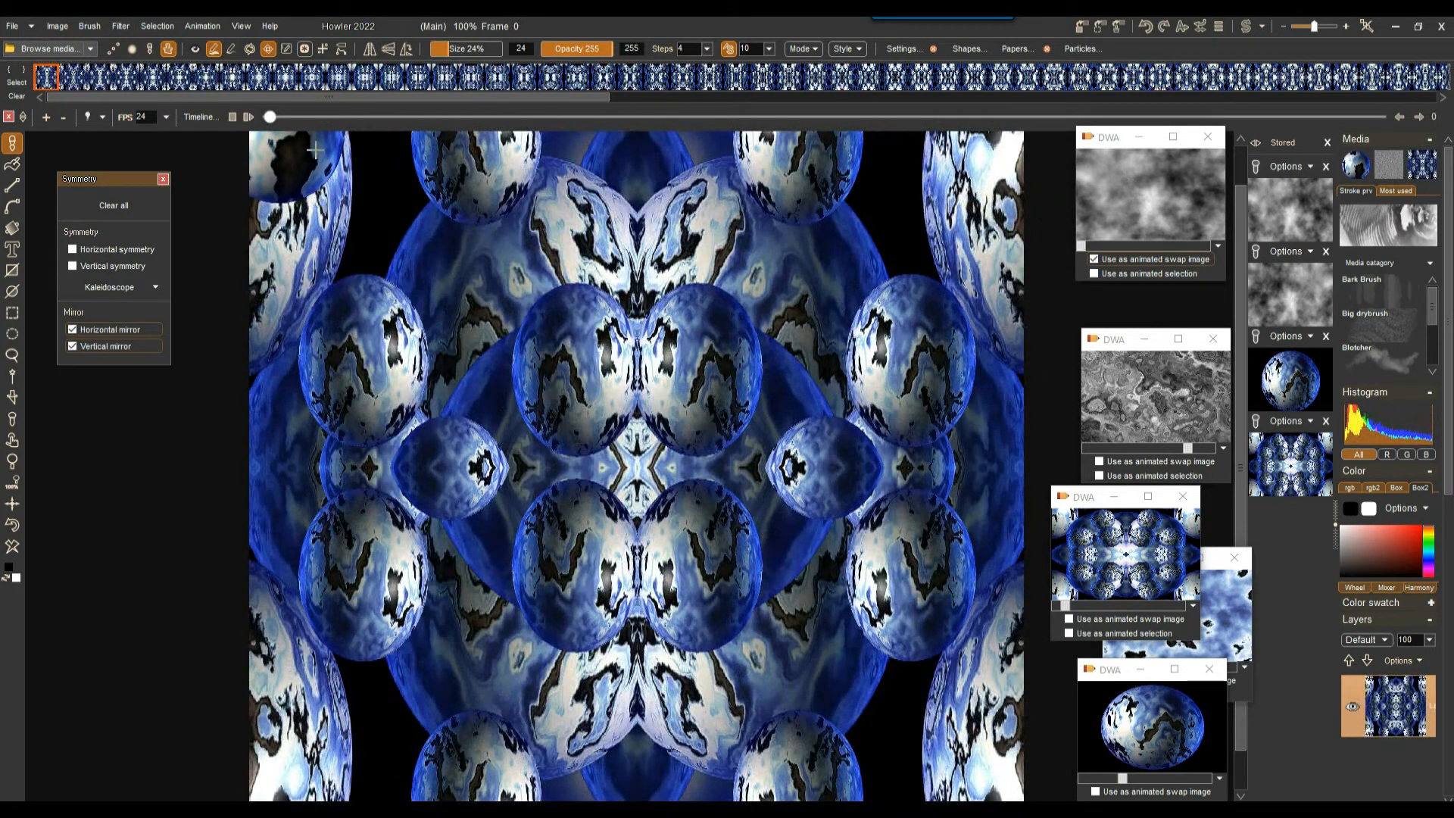
left_click(14, 526)
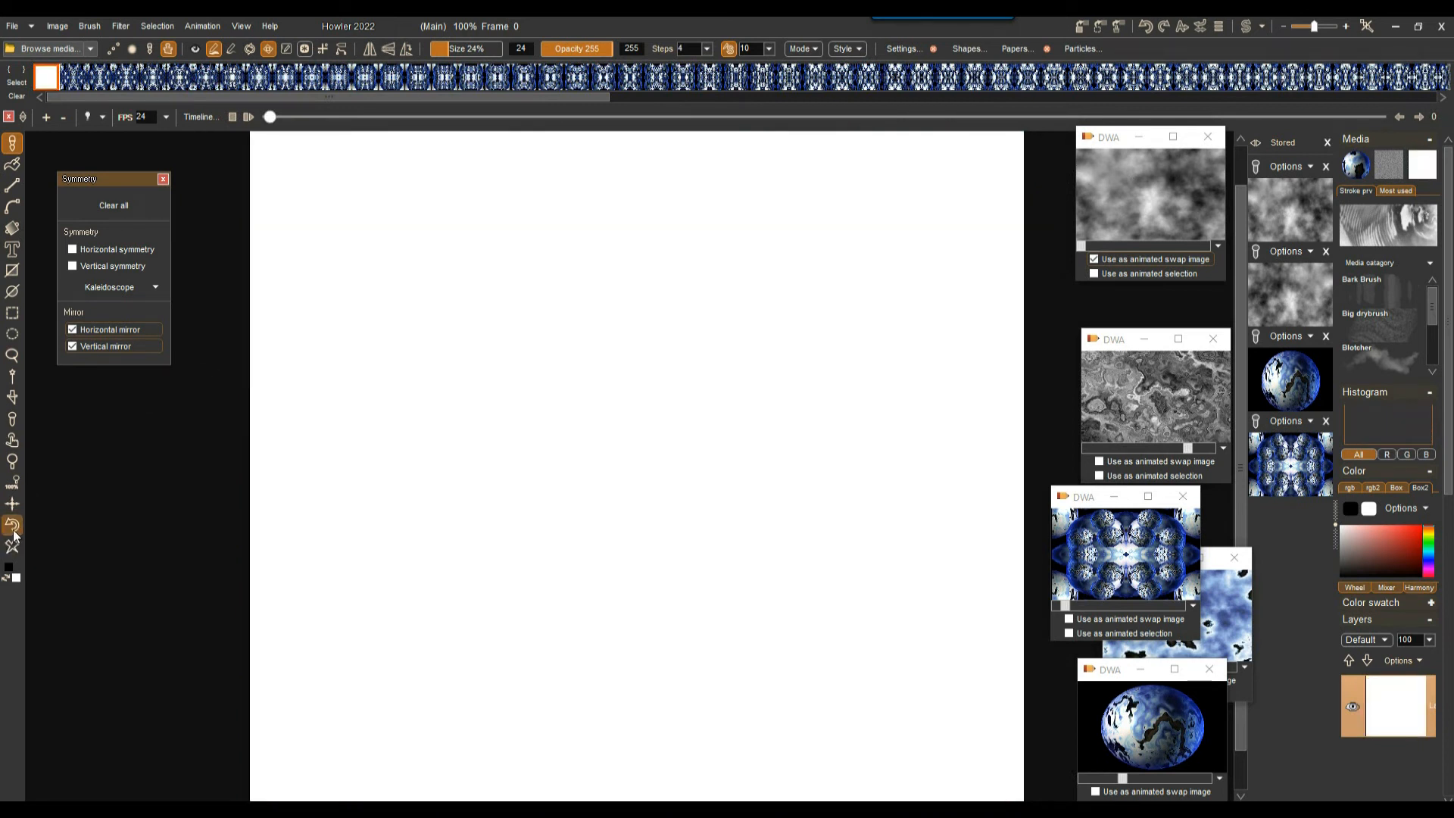
left_click(13, 533)
scroll(526, 293, "down", 2)
scroll(526, 294, "up", 1)
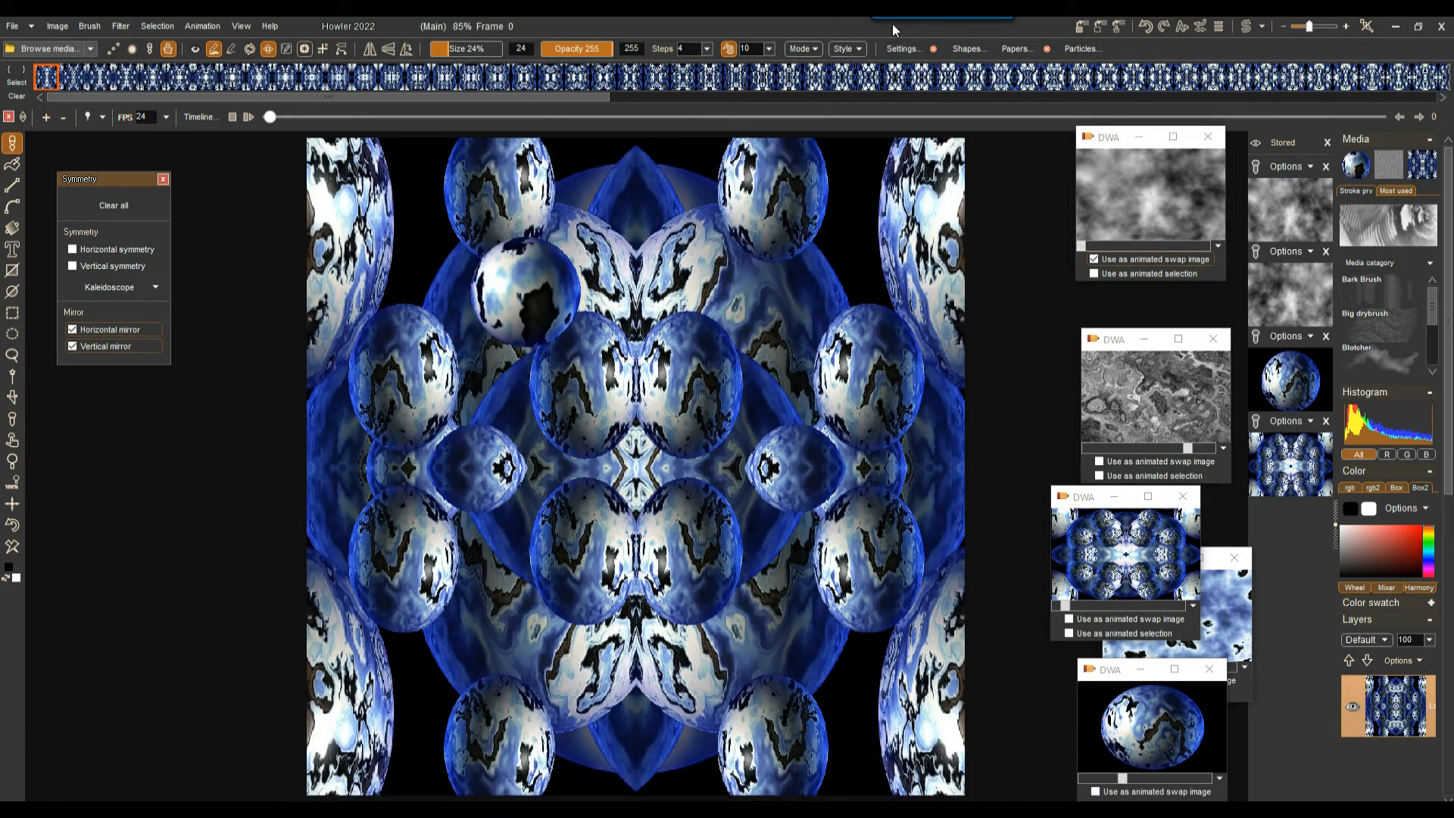
Step: Store the resized square animation in memory as a separate copy
left_click(202, 26)
mouse_move(242, 93)
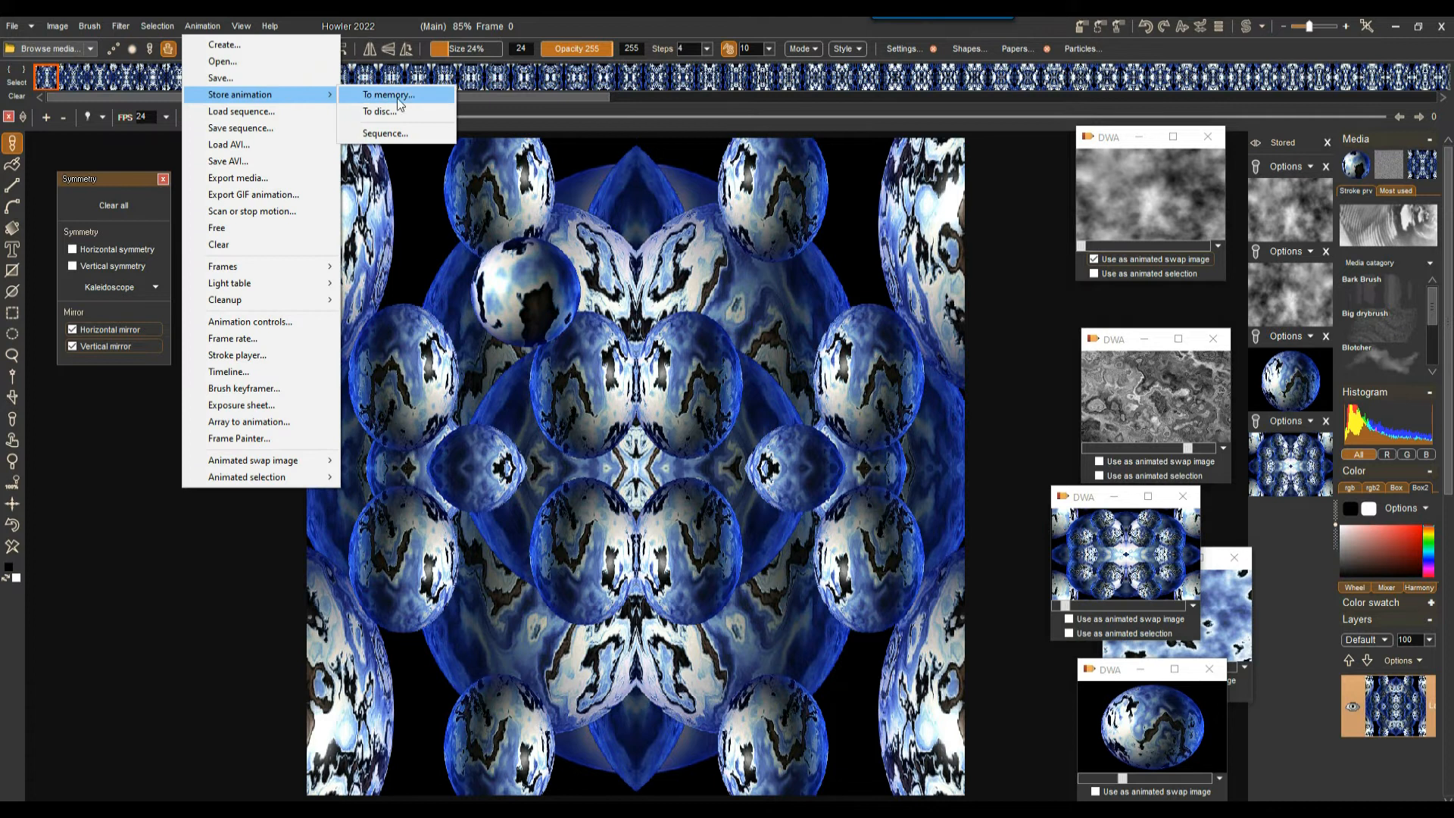
left_click(401, 94)
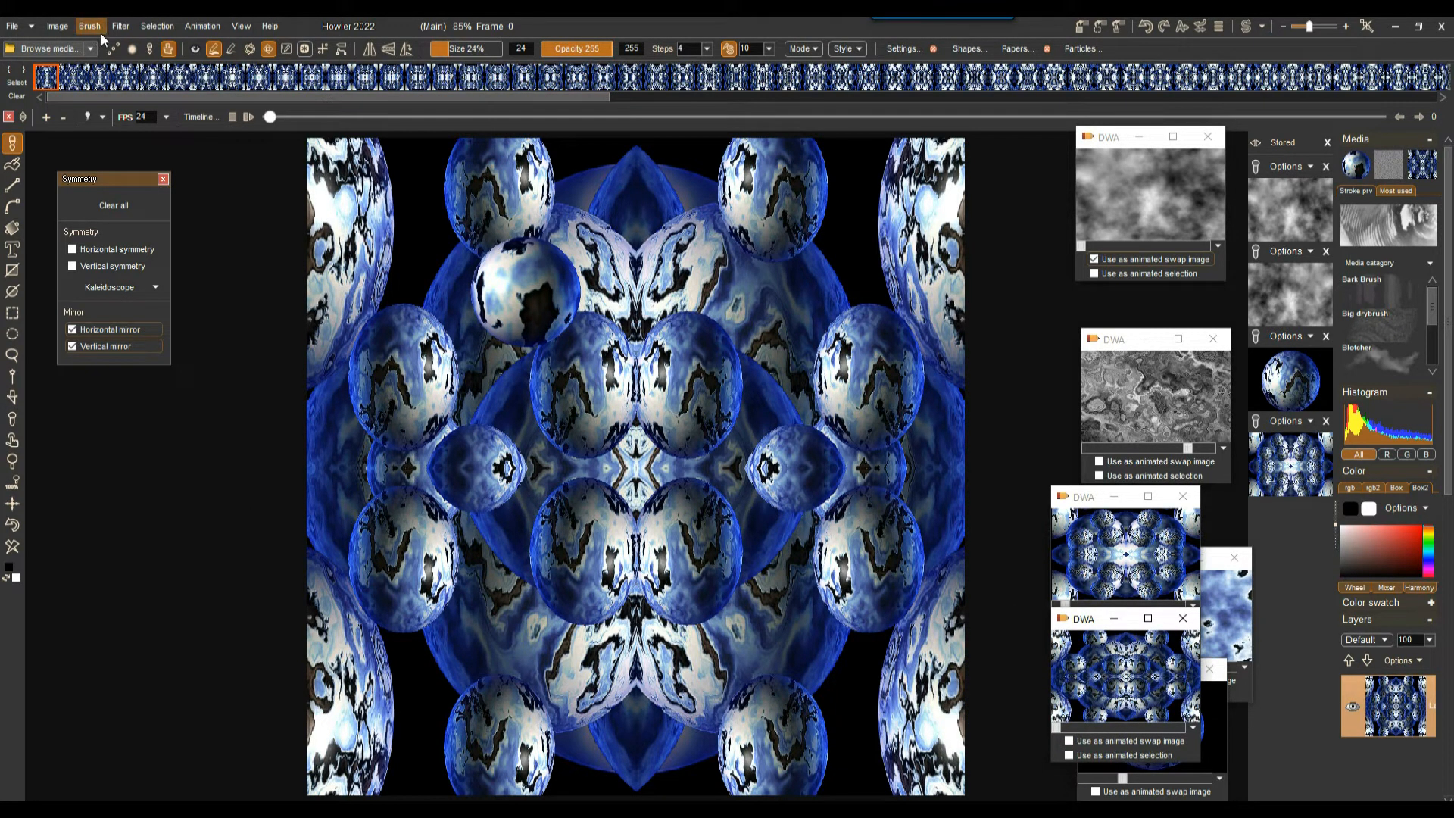
Step: Apply the animated Tunnel filter with Shift x 3 and Shift y 1 to the mirrored square animation and play it
left_click(121, 26)
mouse_move(178, 282)
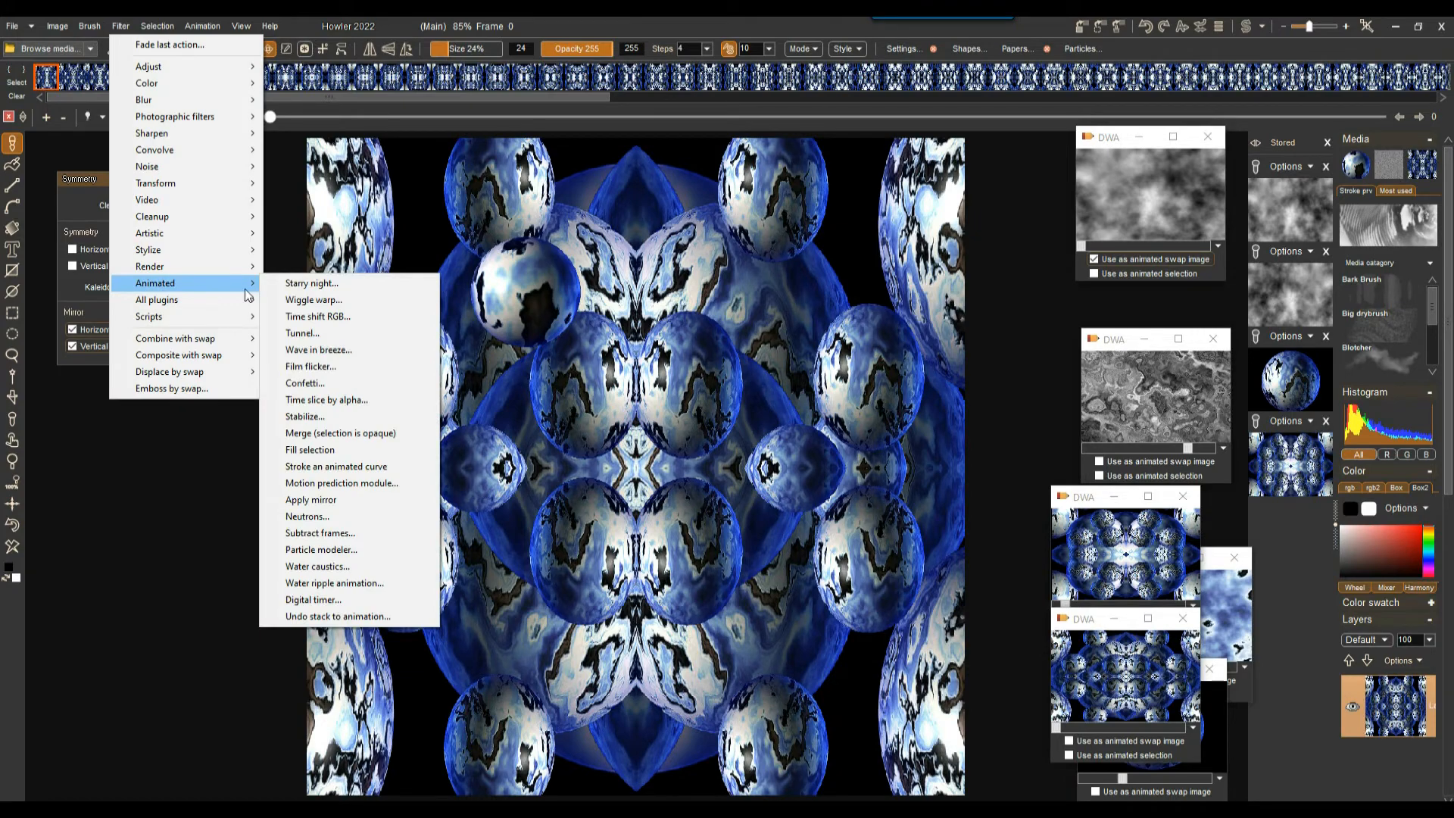
left_click(336, 335)
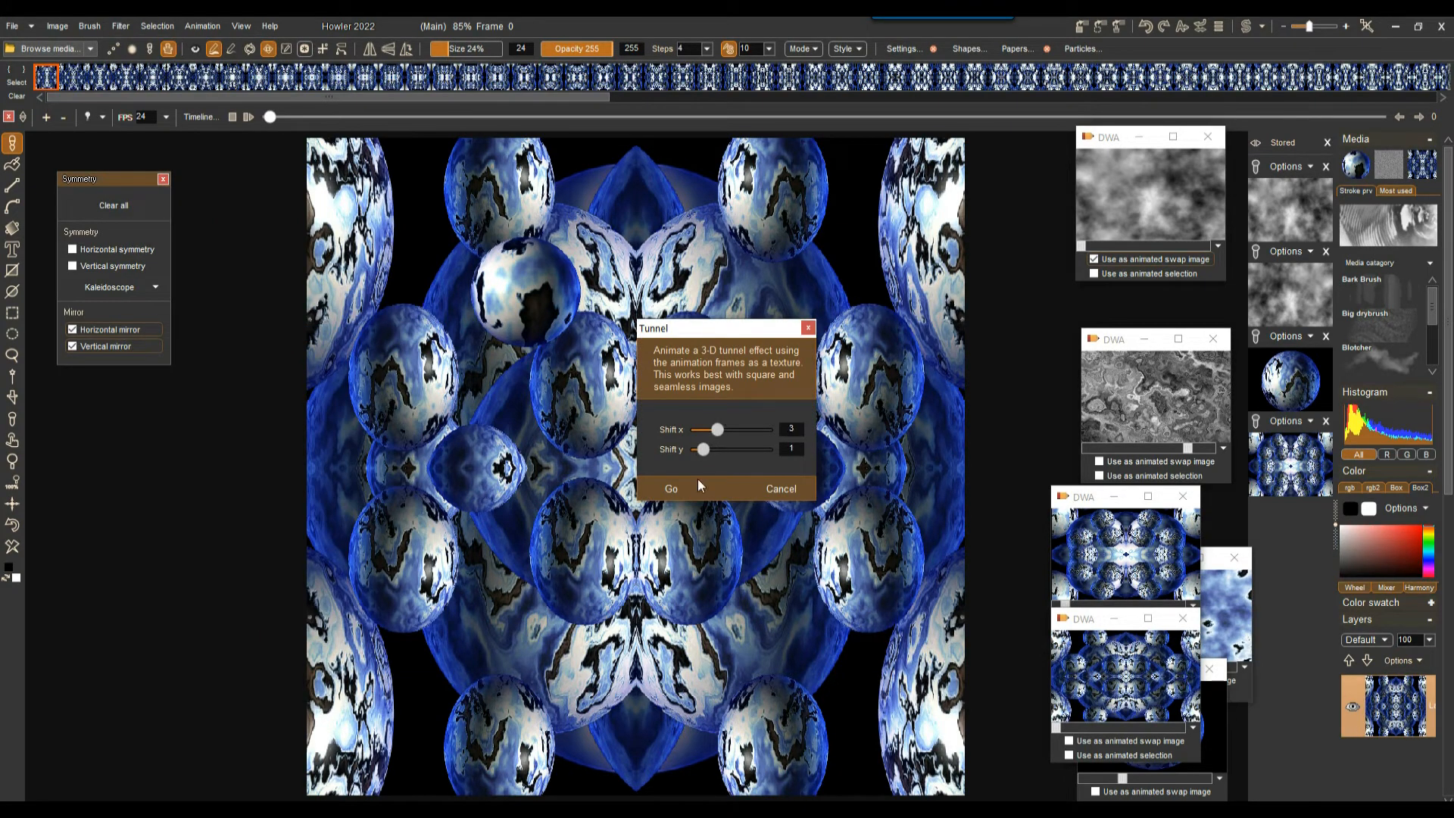
left_click(673, 488)
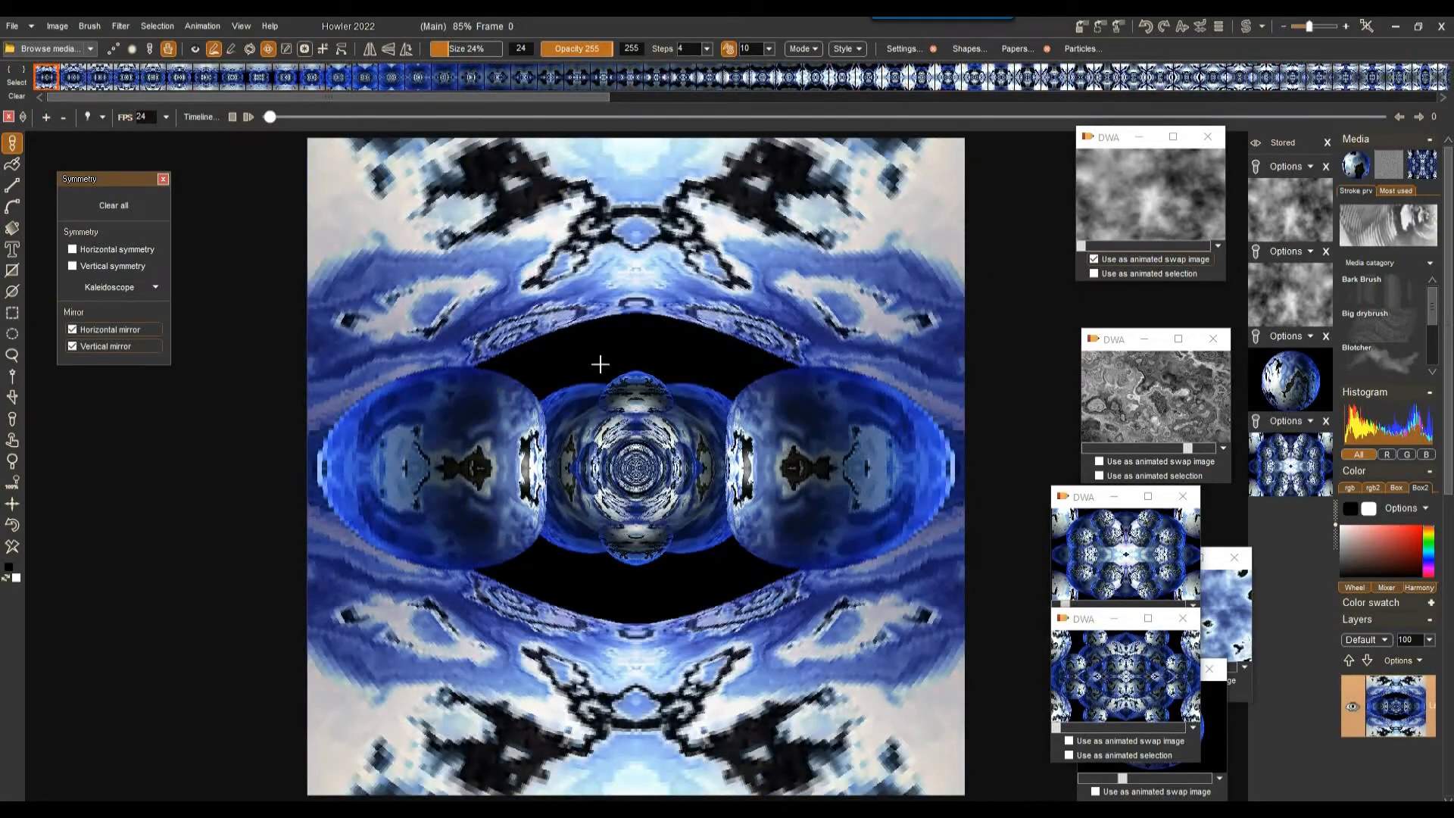
left_click(249, 117)
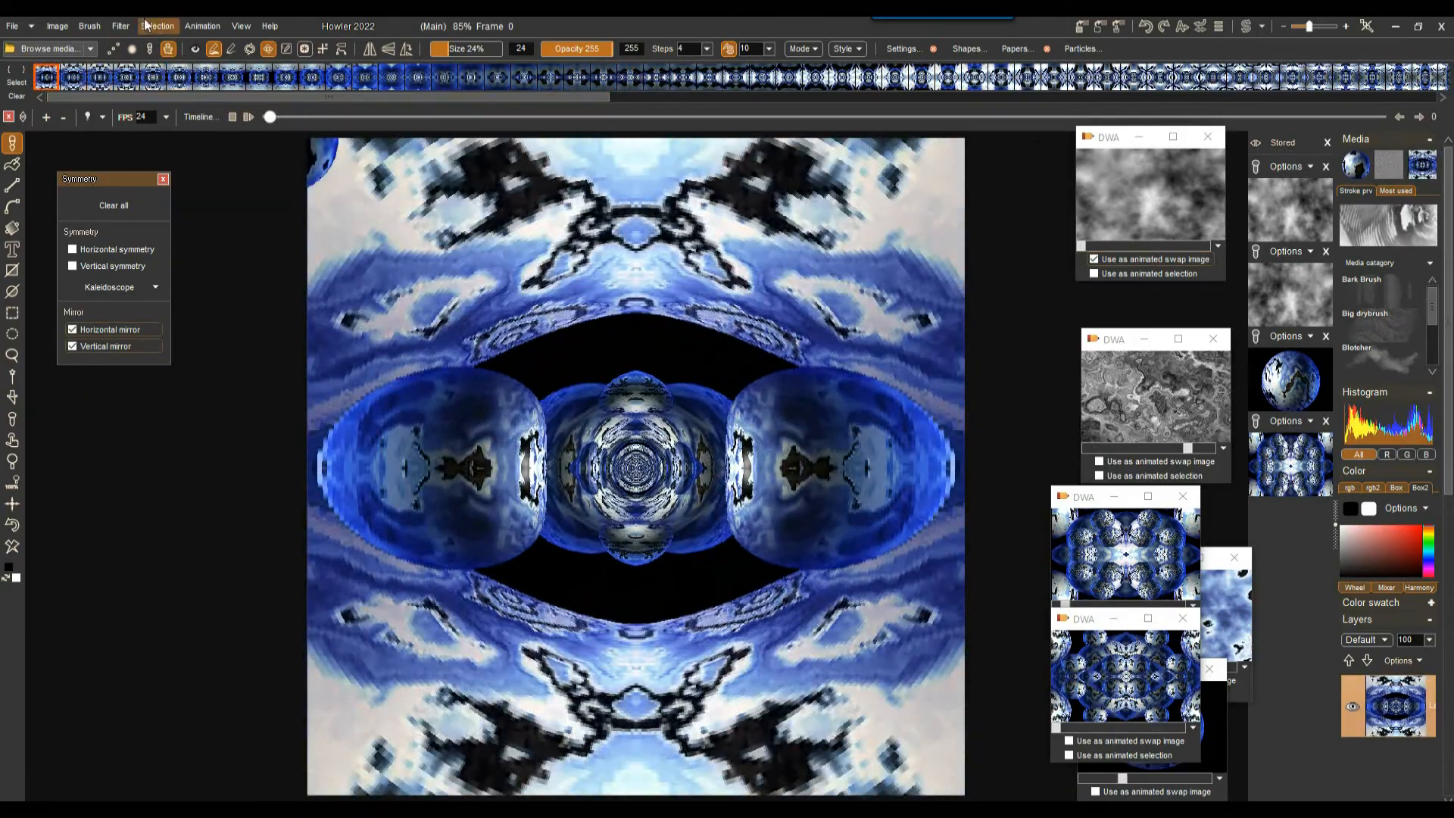
Step: Store the mirrored tunnel animation in memory and place its thumbnail window beside the other stored animations
left_click(203, 25)
mouse_move(248, 97)
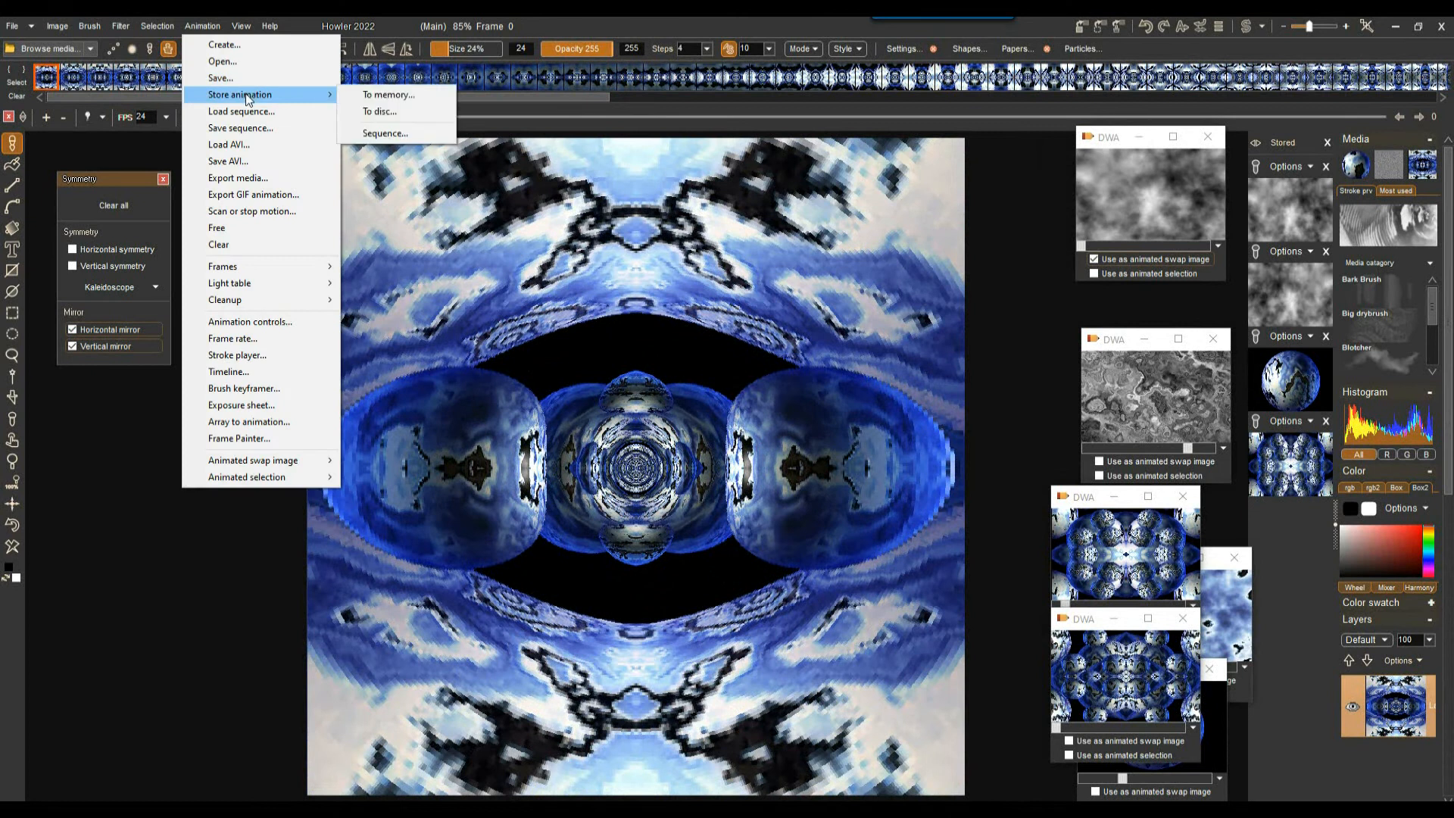
left_click(440, 114)
left_click_drag(96, 523, 1038, 310)
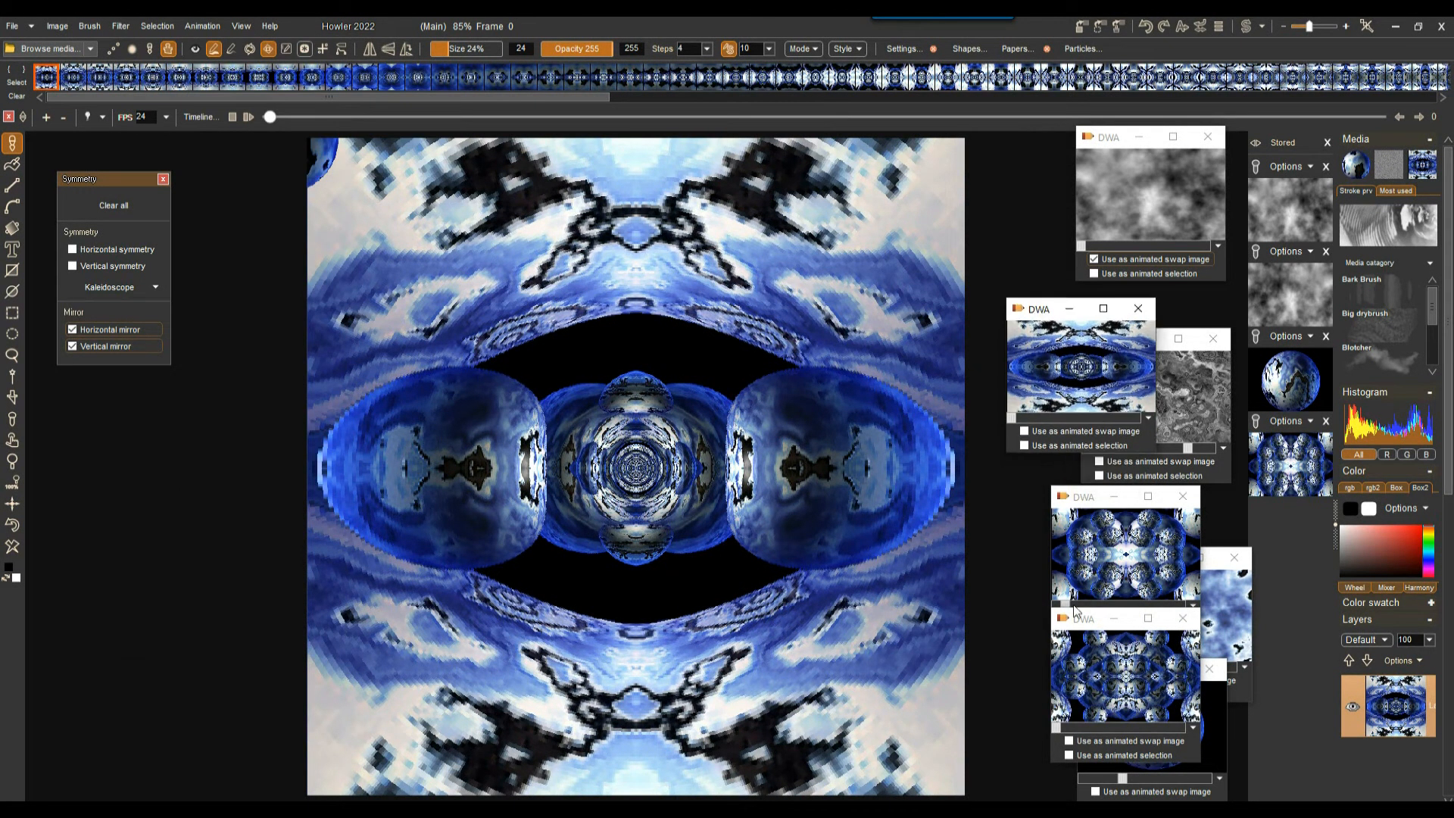
Step: Restore the stored square planet animation and turn off the horizontal and vertical mirror
left_click(784, 464)
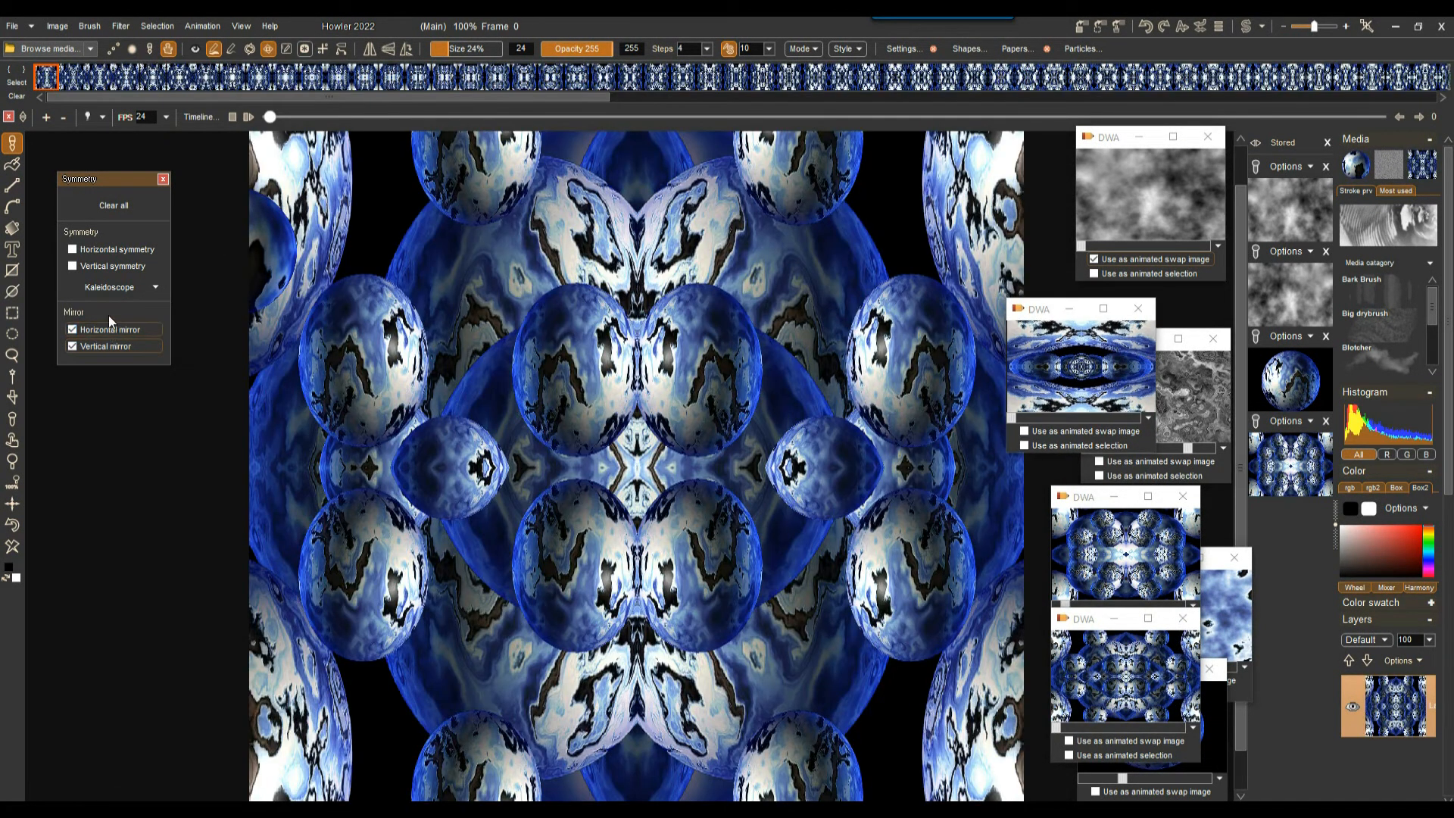
left_click(773, 459)
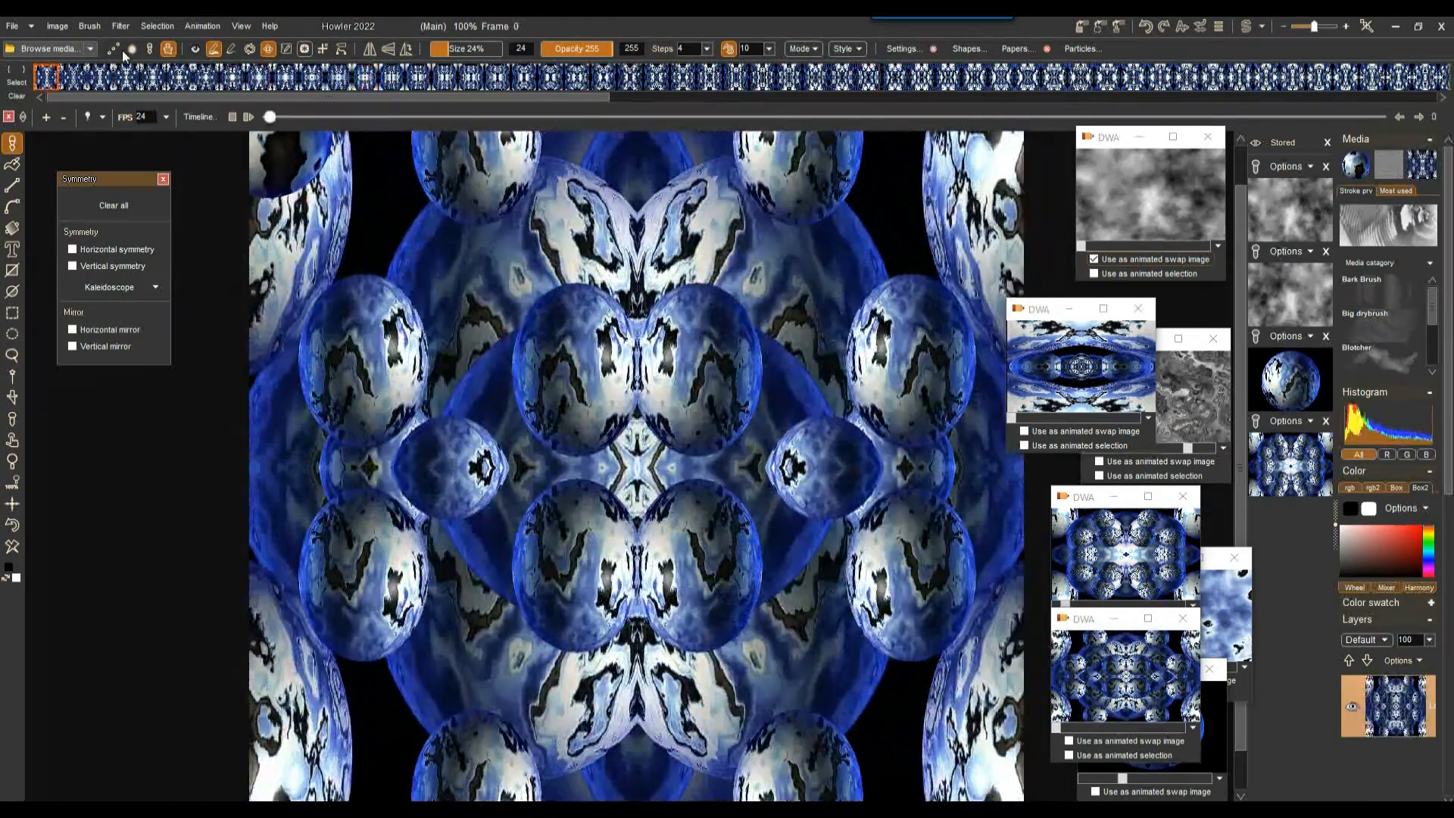
Step: Apply the animated Tunnel filter without mirroring, using Shift x 4, then preview the animation and return to frame 0
left_click(121, 26)
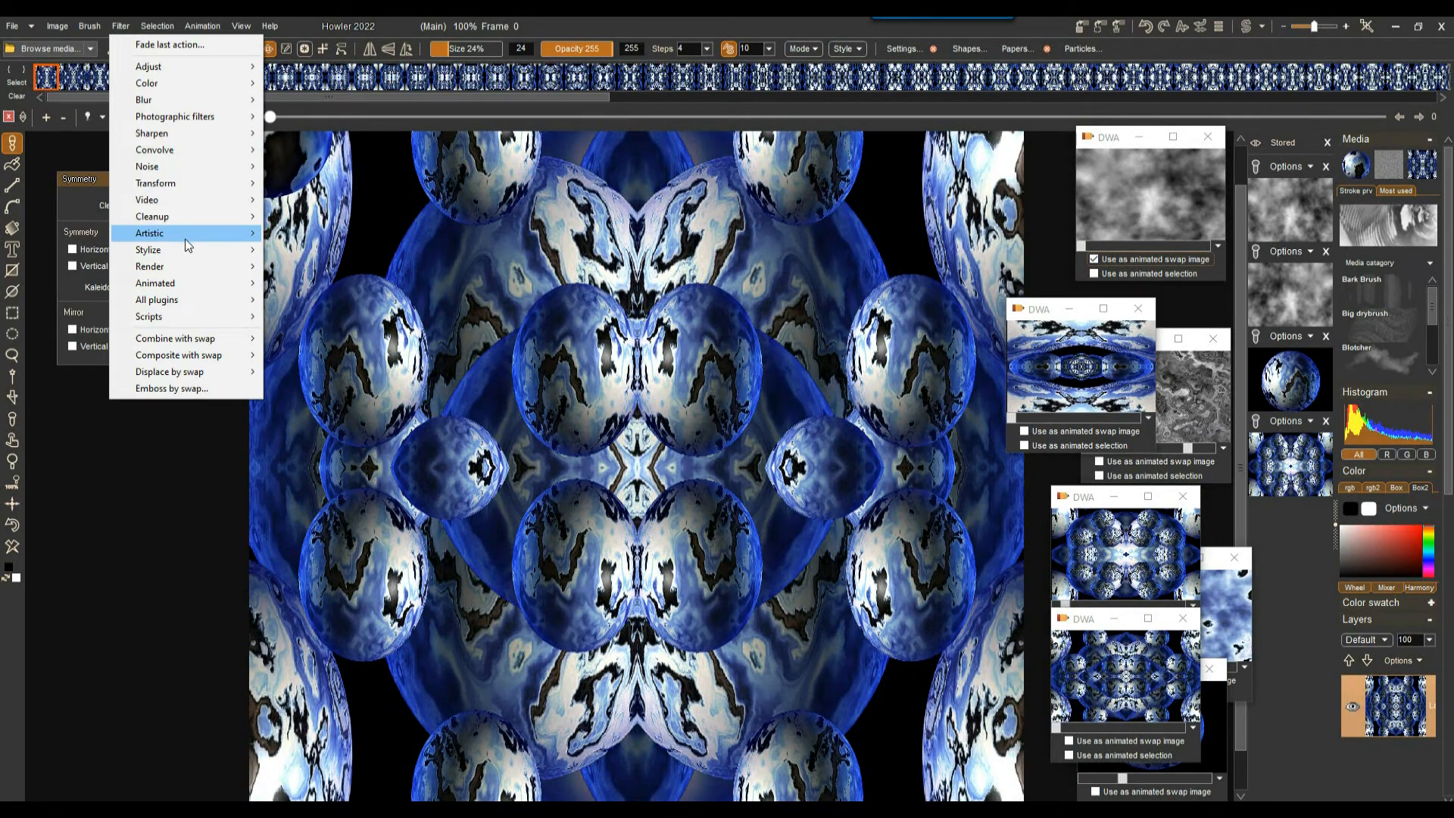
mouse_move(182, 285)
left_click(349, 334)
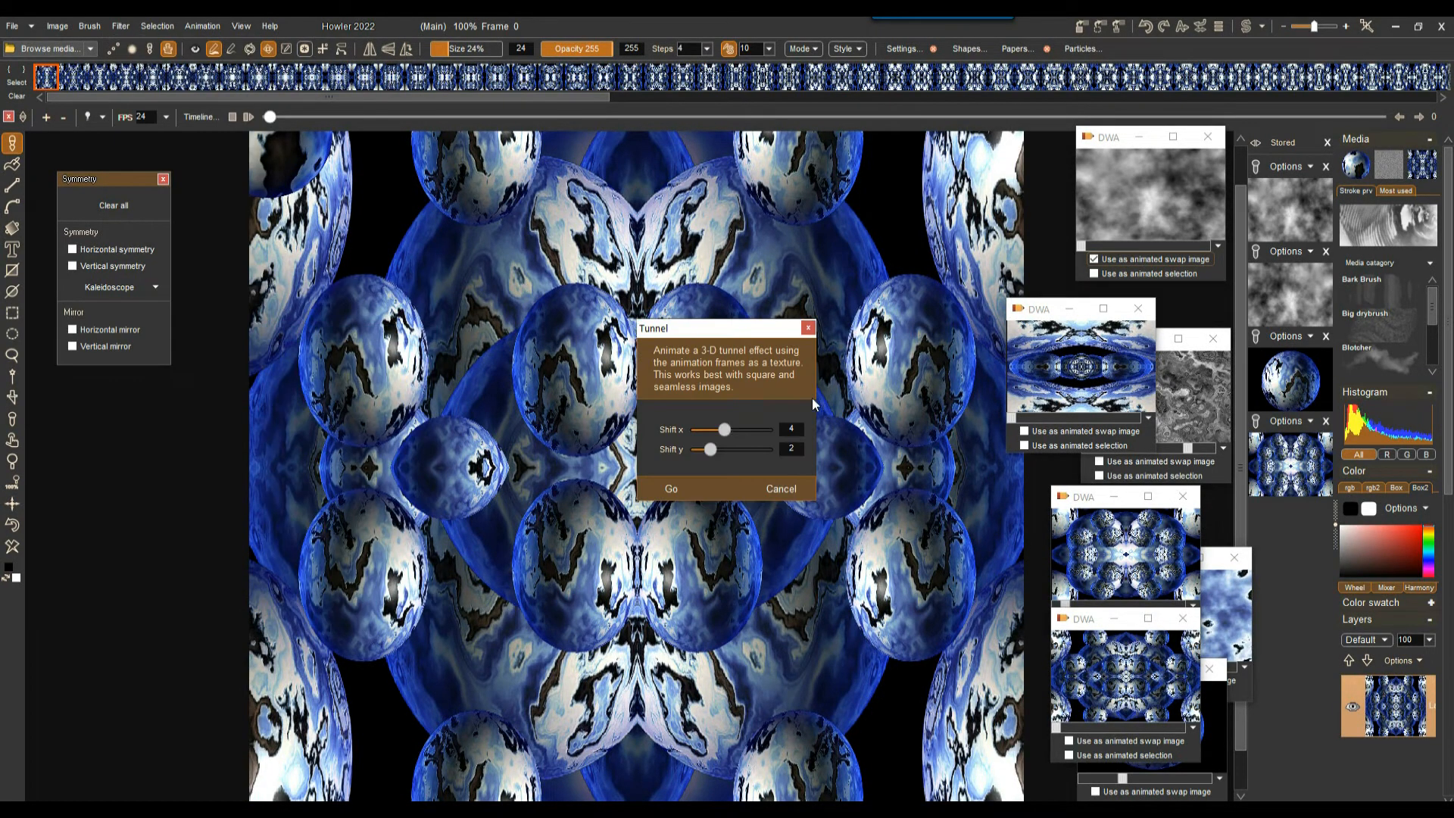
left_click(705, 451)
left_click(676, 485)
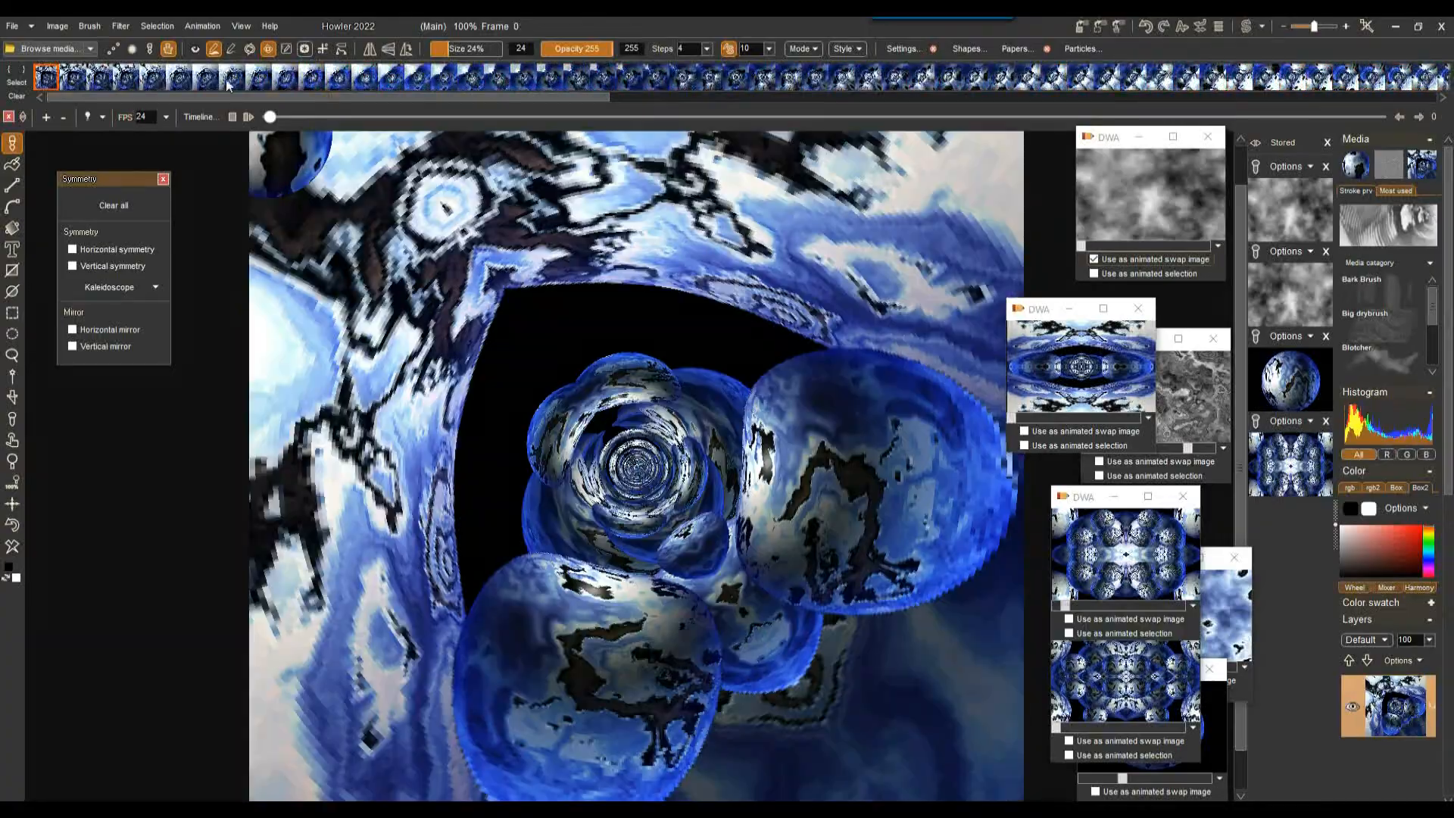
mouse_move(271, 117)
left_mouse_down()
mouse_move(415, 109)
mouse_move(265, 117)
left_mouse_up()
left_click(235, 115)
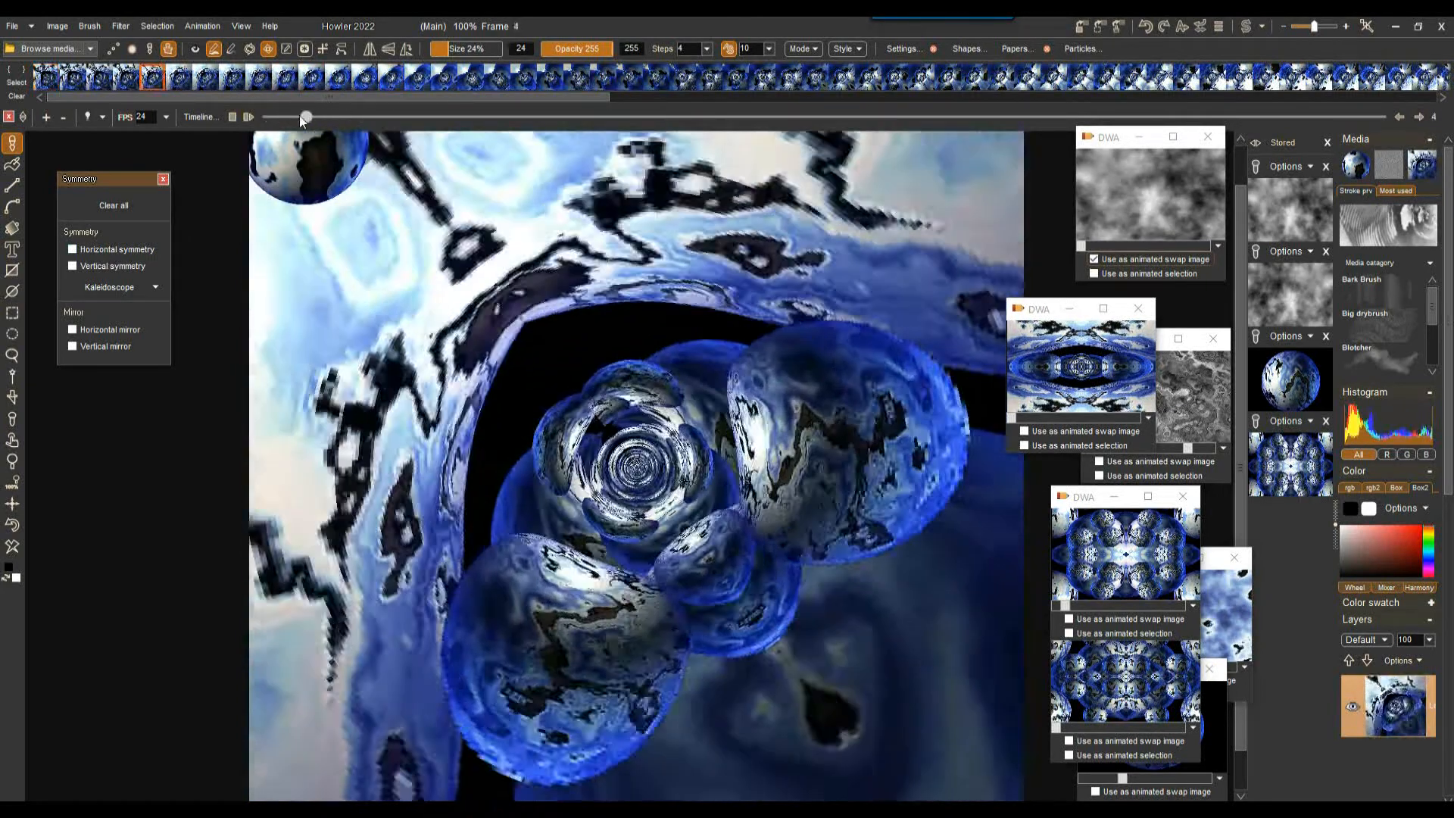
left_click_drag(304, 117, 247, 118)
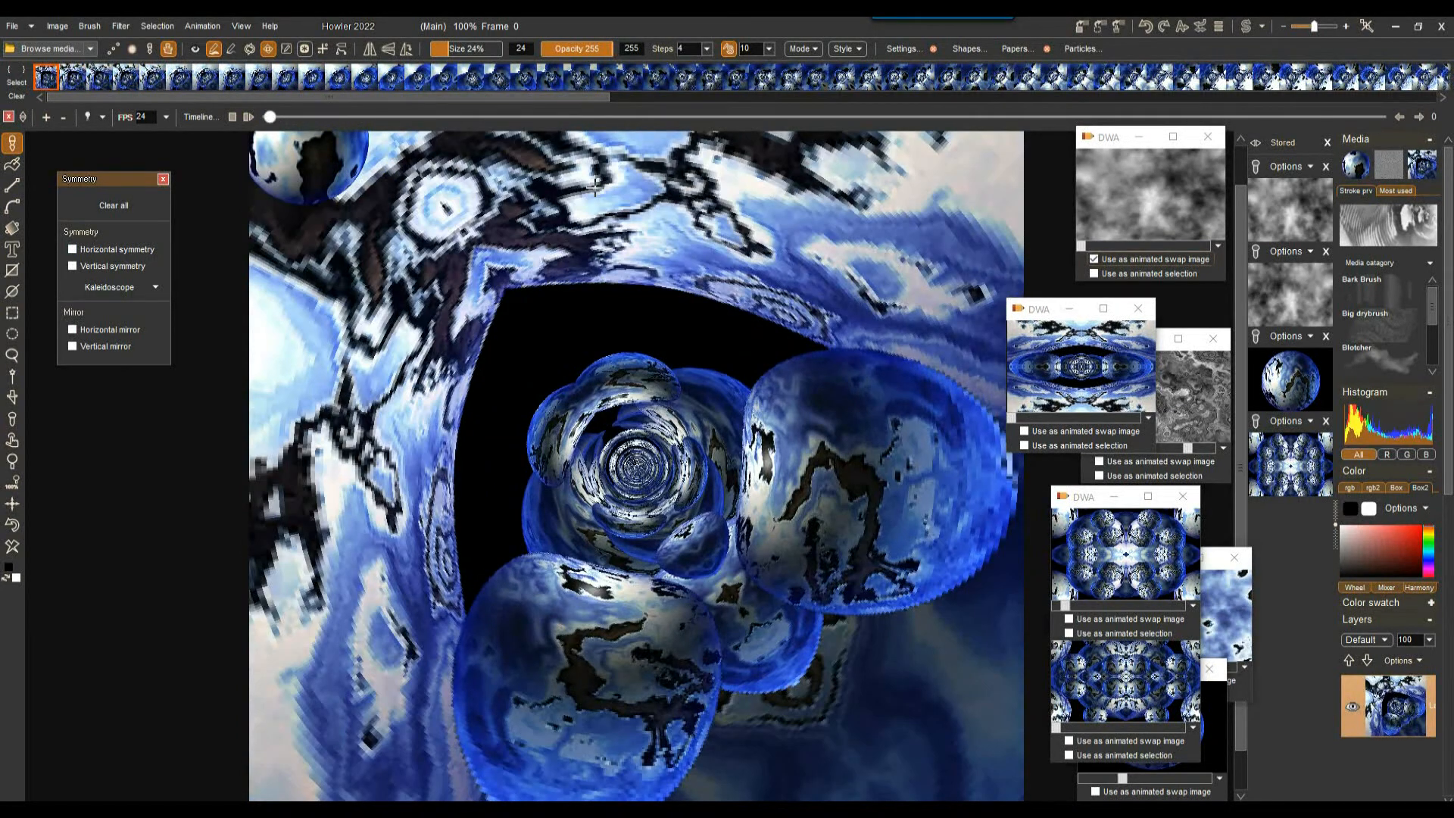
Step: Restore the stored non-square planet animation, close the Symmetry settings, and scrub back to frame 0
left_click(1134, 559)
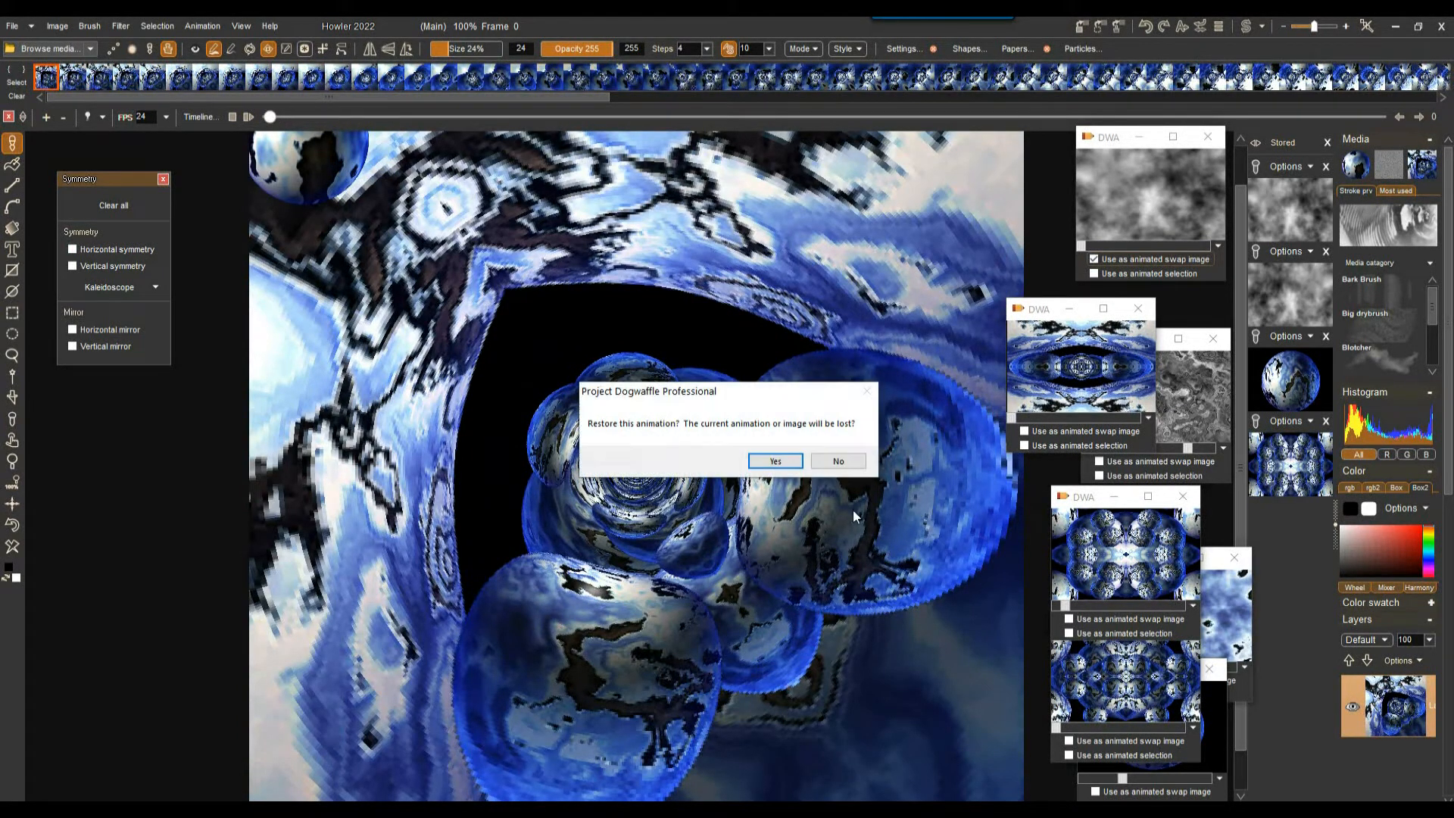
left_click(776, 462)
left_click_drag(269, 118, 62, 135)
left_click(163, 180)
left_click_drag(269, 117, 227, 104)
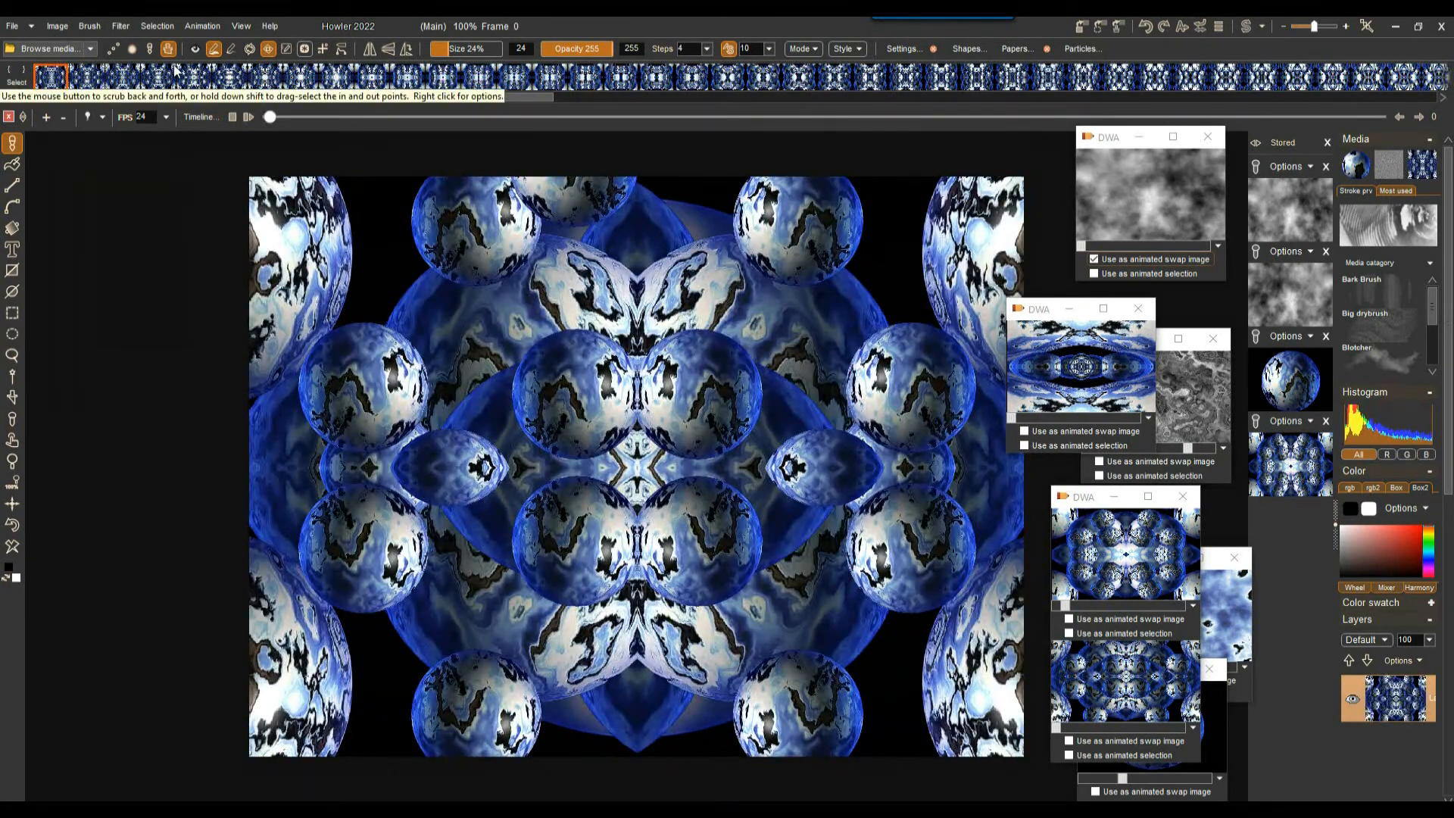
Step: Make the whole animation seamless with Trim x 8% and Trim y 8%, keeping the original size
left_click(60, 26)
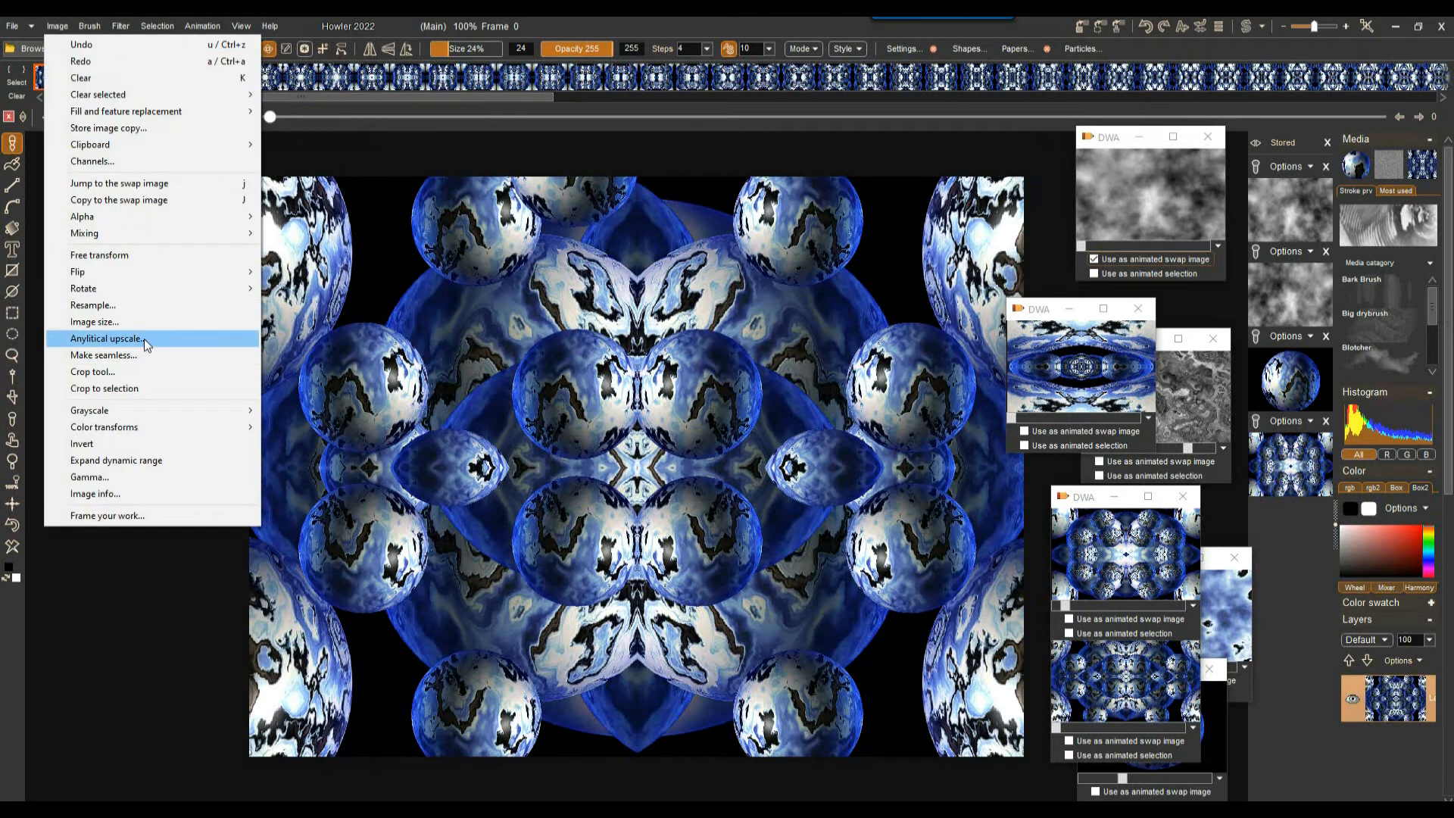
left_click(129, 355)
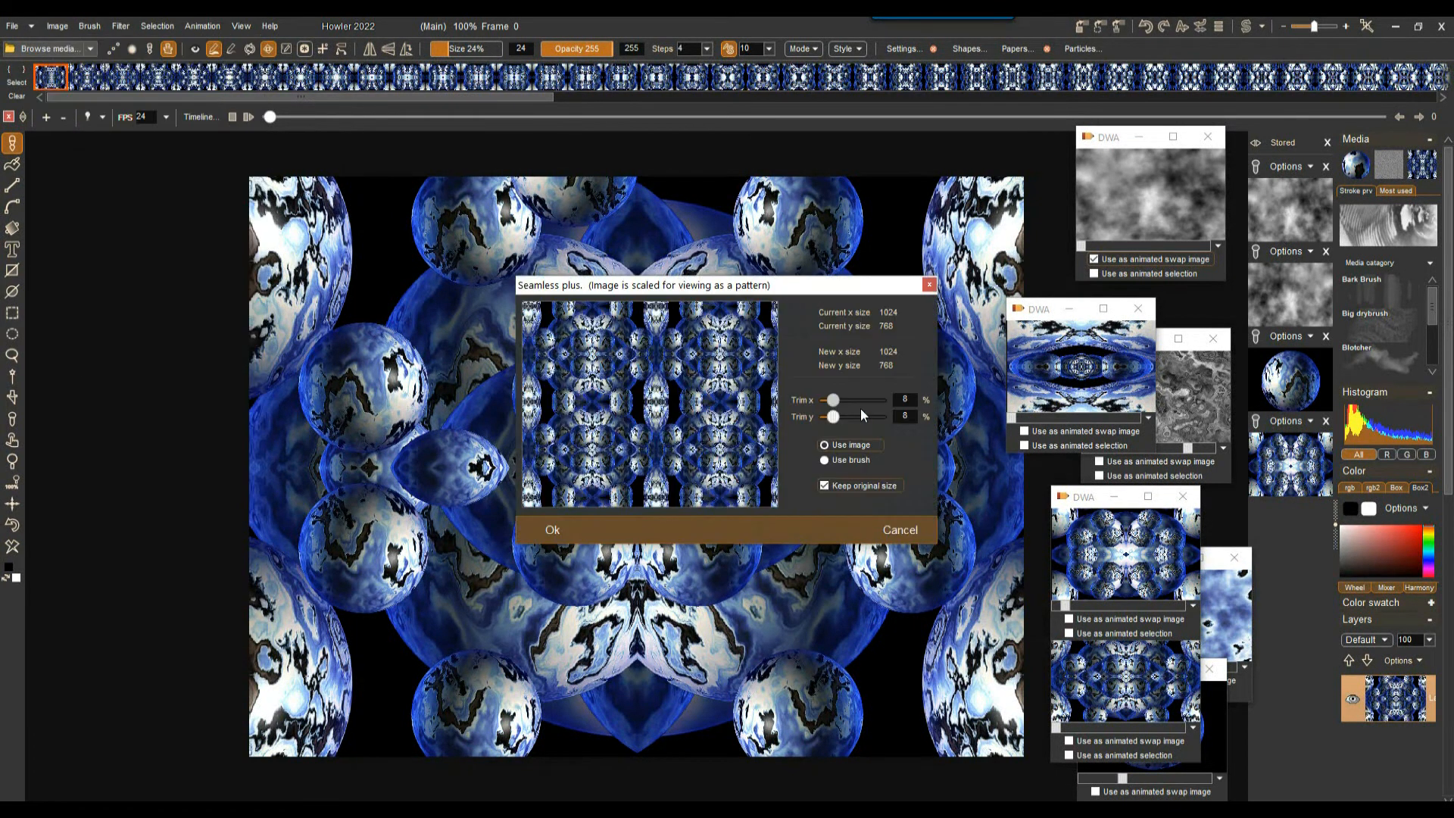
left_click(566, 530)
left_click(695, 458)
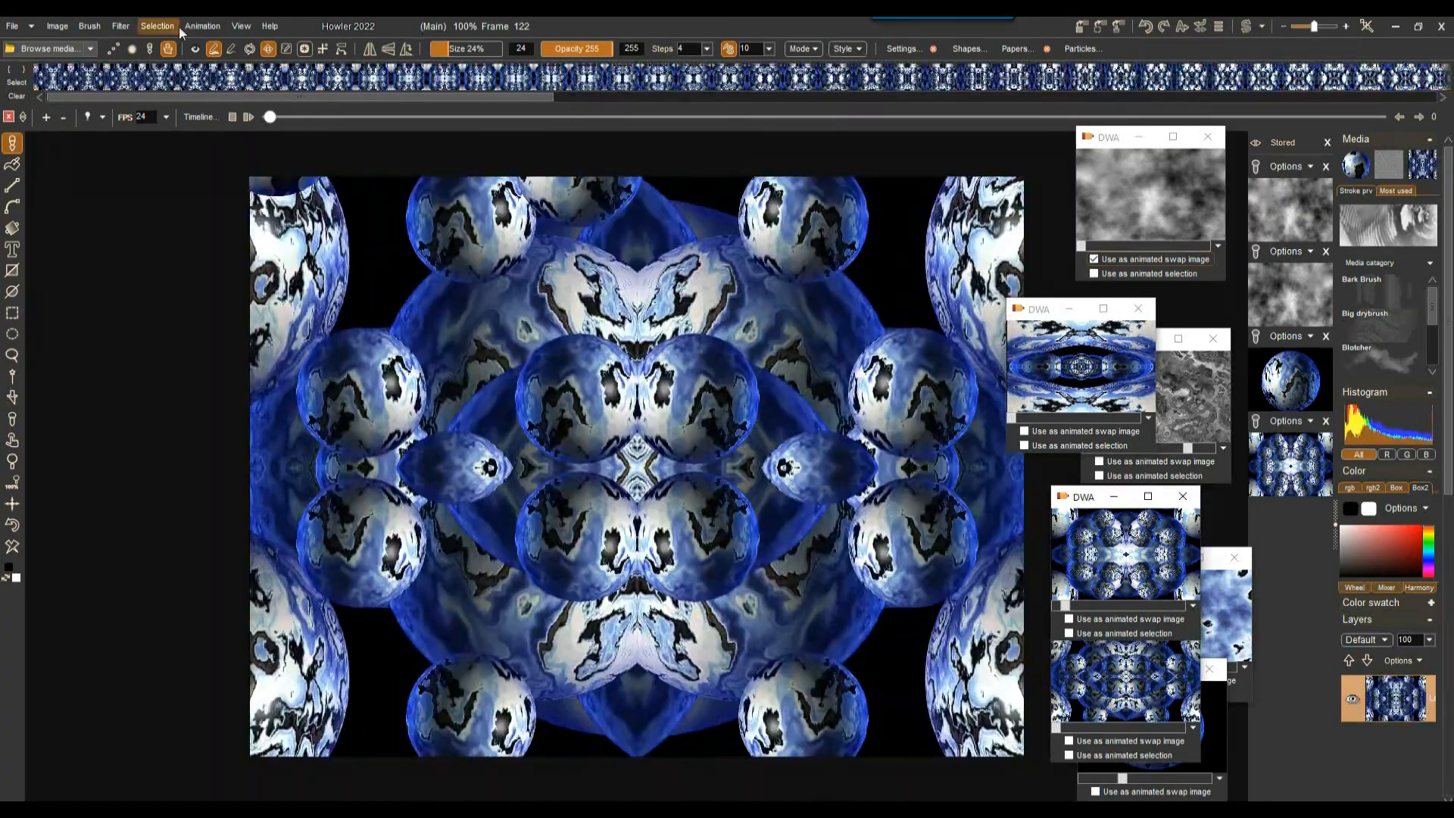
Step: Apply the animated Tunnel filter with Shift x 2 and Shift y 3 to the seamless non-square animation and play it
left_click(121, 26)
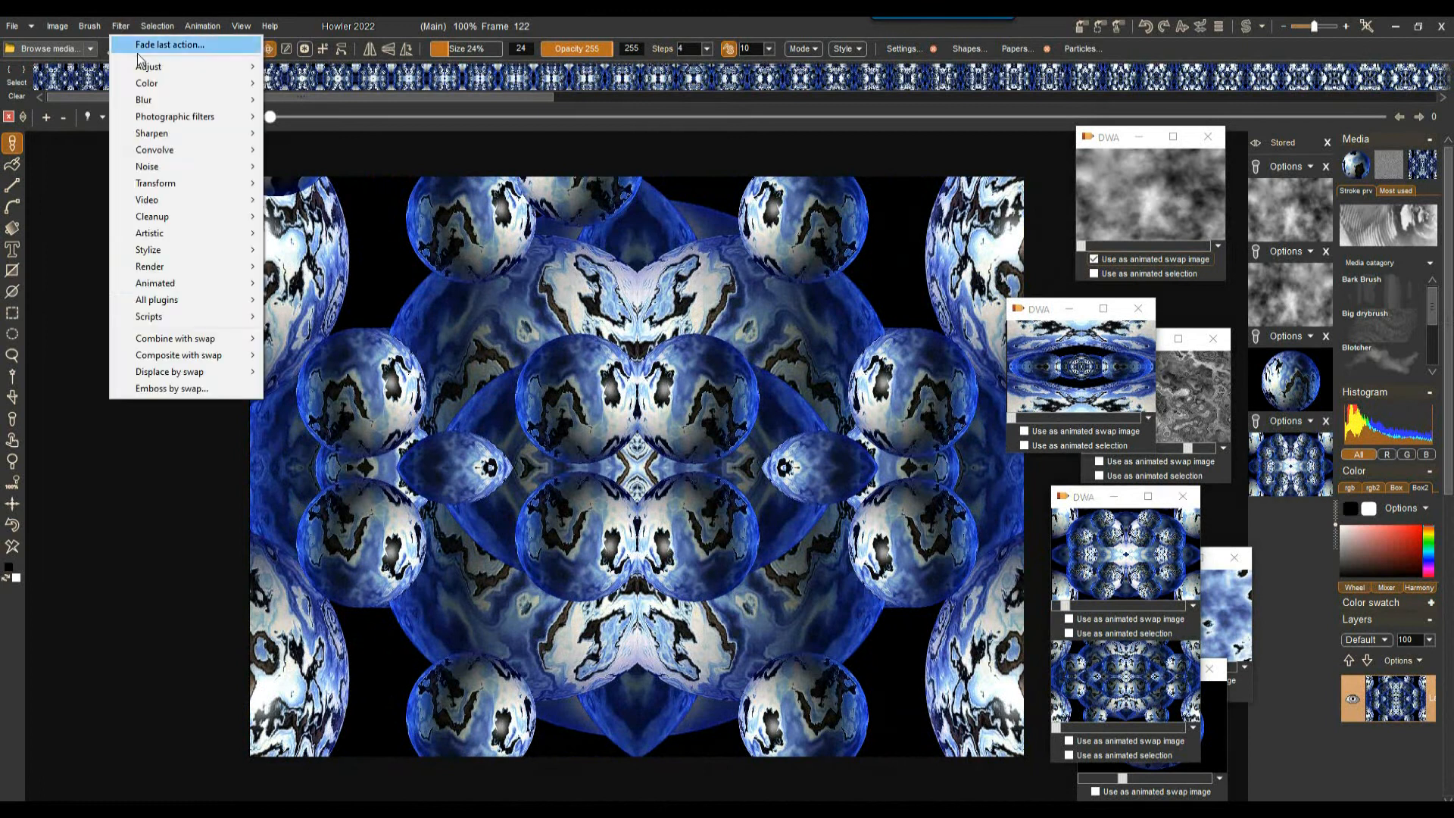
mouse_move(194, 286)
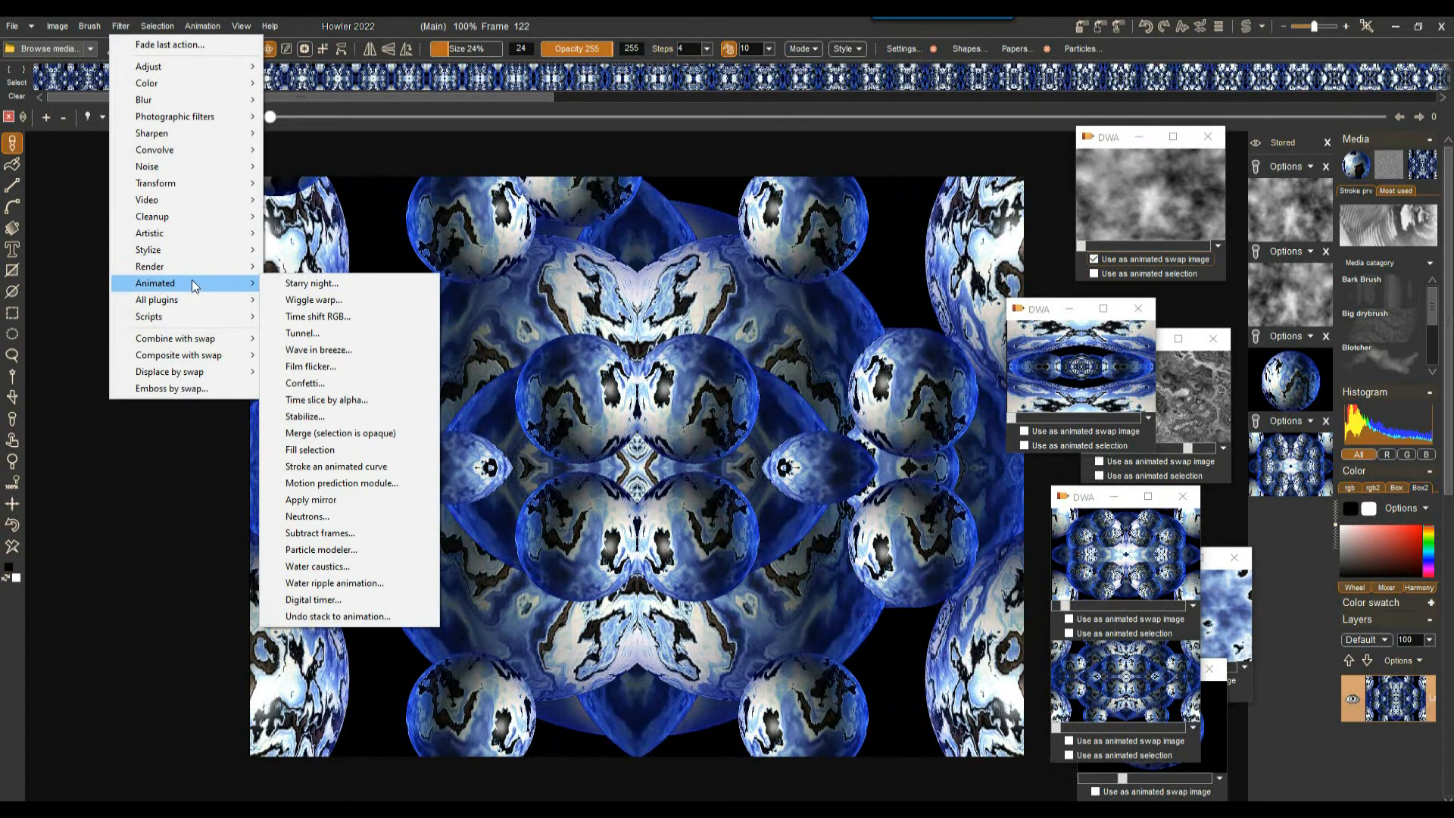
left_click(347, 334)
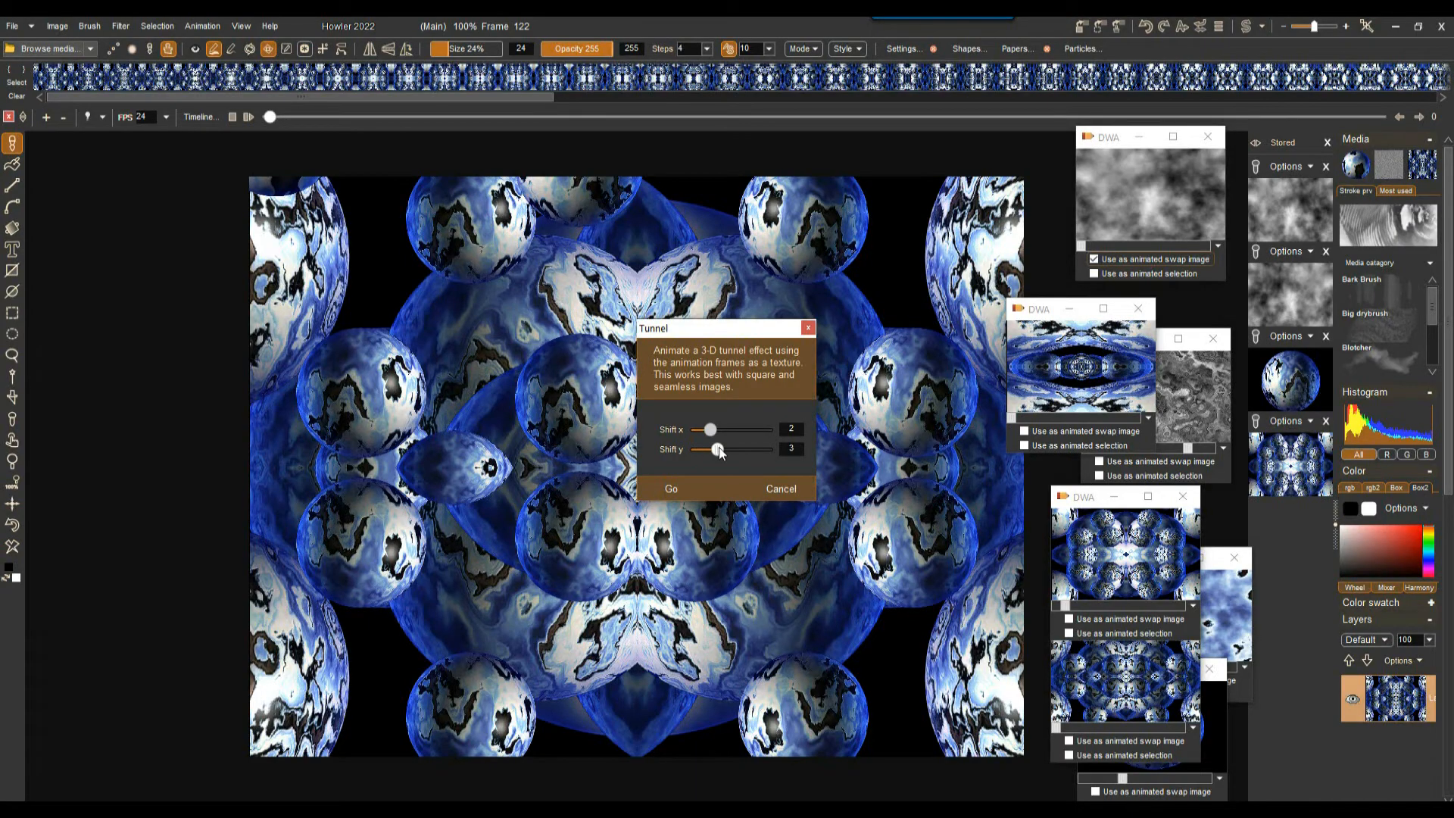
left_click(673, 489)
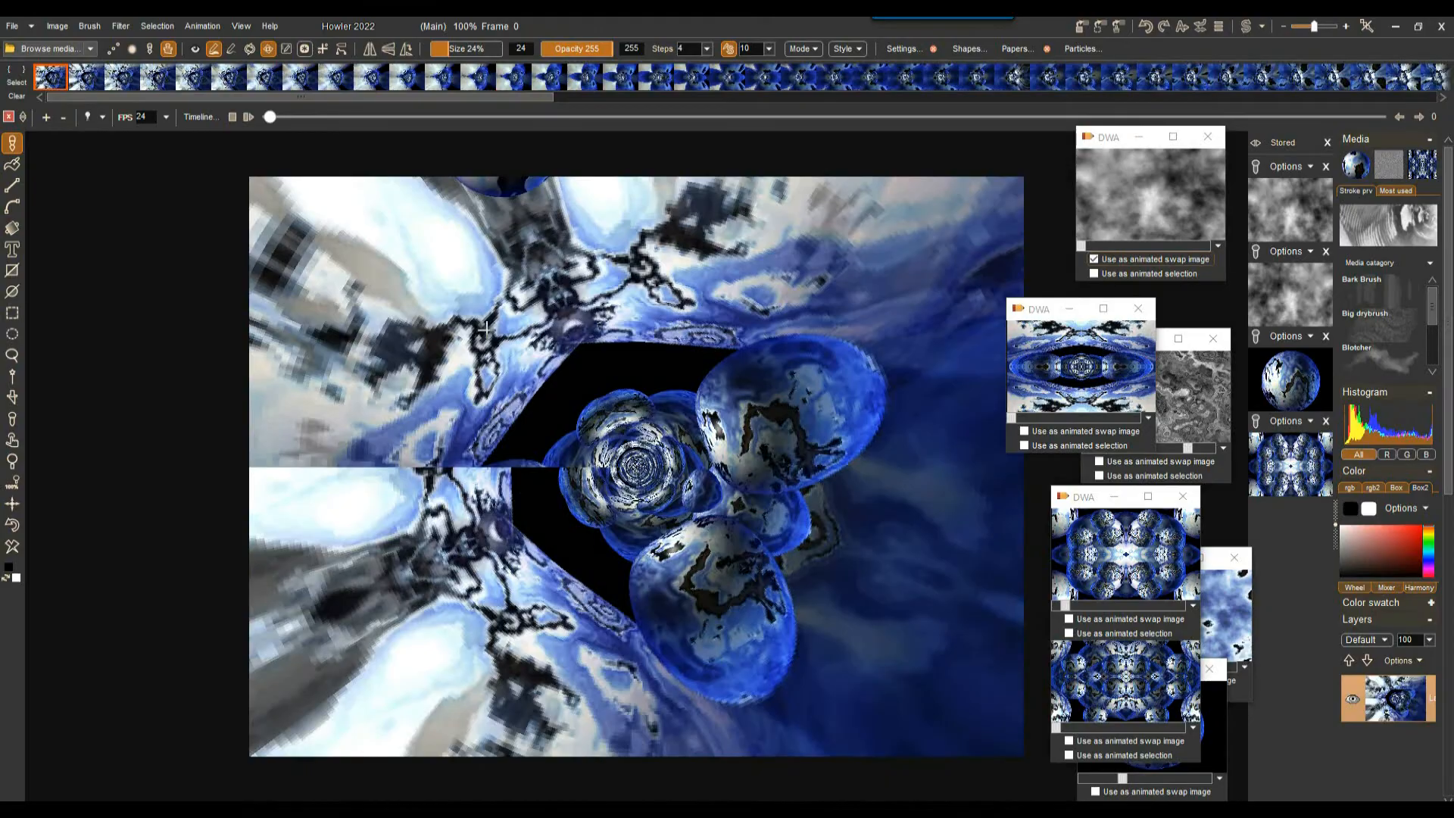
left_click(245, 118)
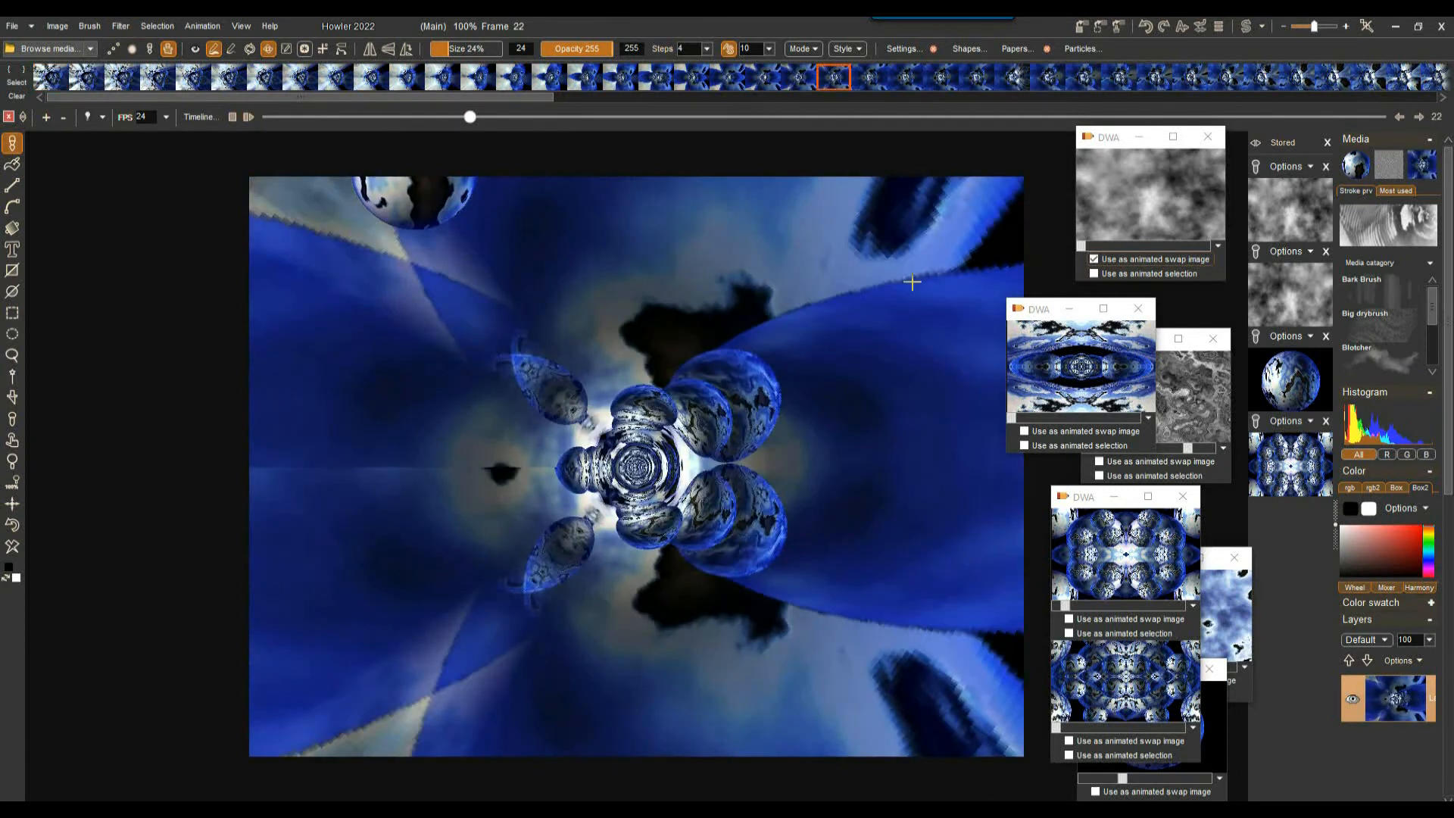
Step: Restore the stored mirrored tunnel animation in place of the current one
left_click(1118, 381)
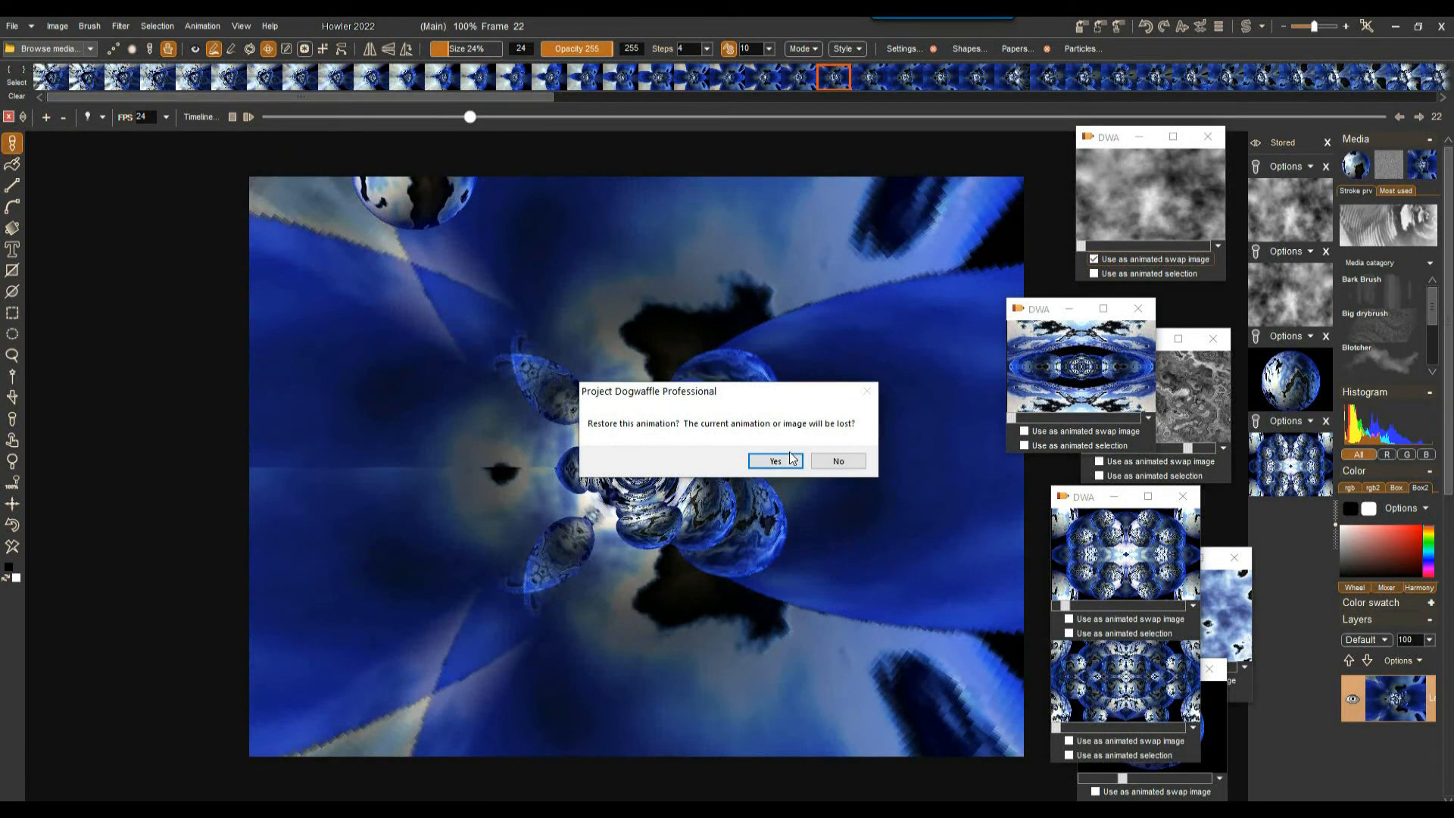
left_click(790, 456)
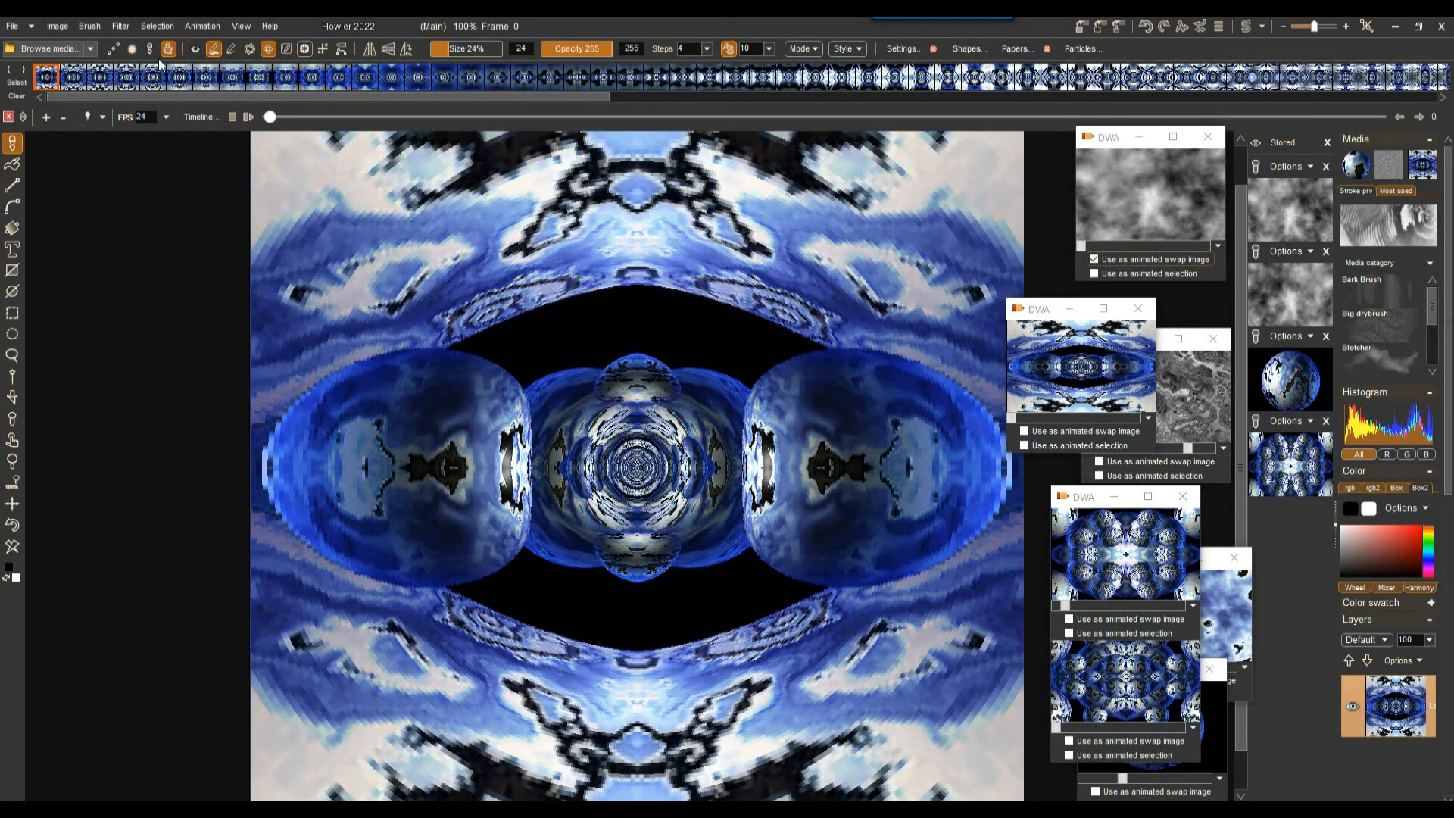
Step: Open the Puppy Ray GPU filter on the mirrored tunnel animation and set its render quality to High quality
left_click(122, 28)
mouse_move(203, 272)
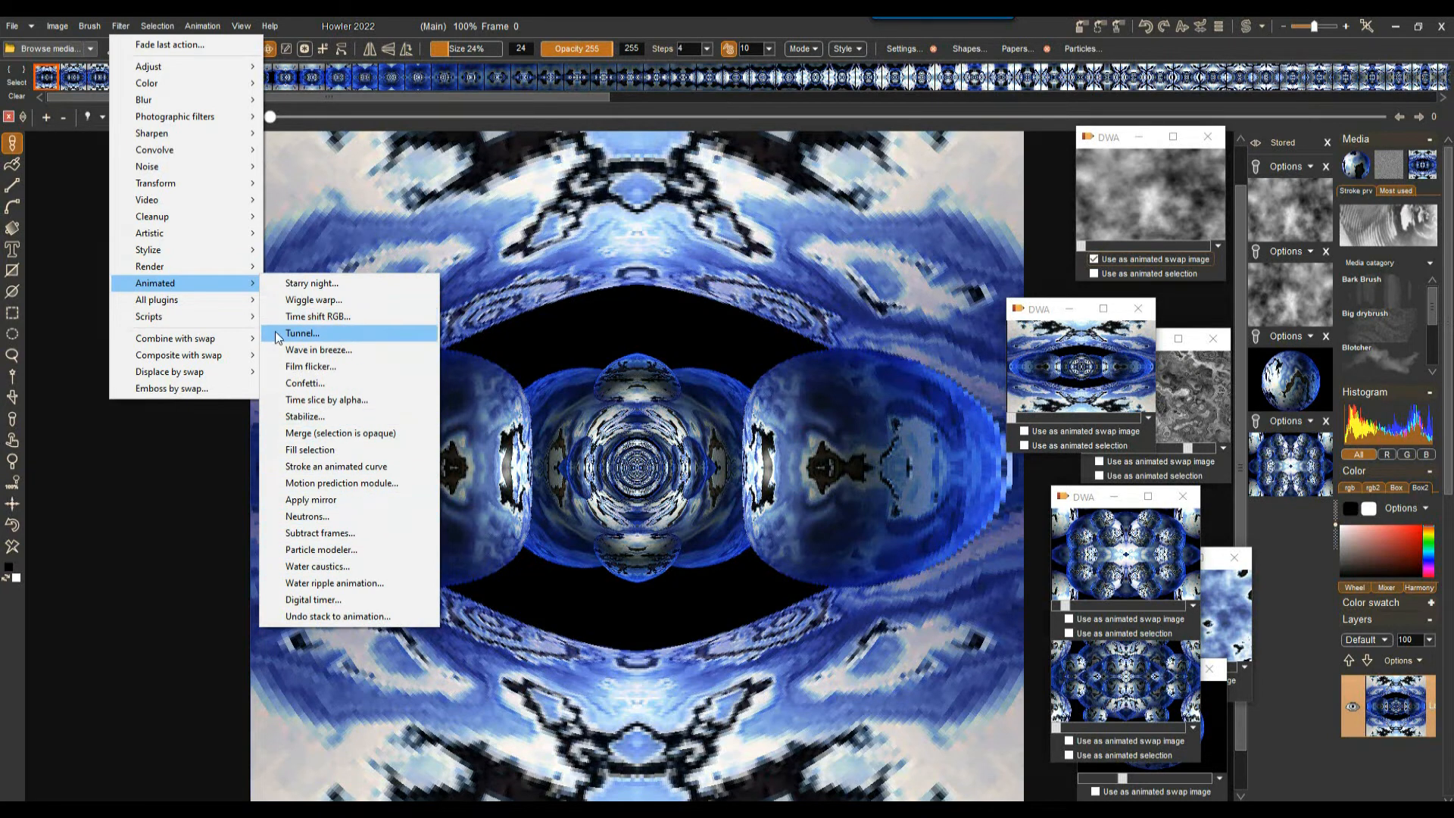
mouse_move(157, 187)
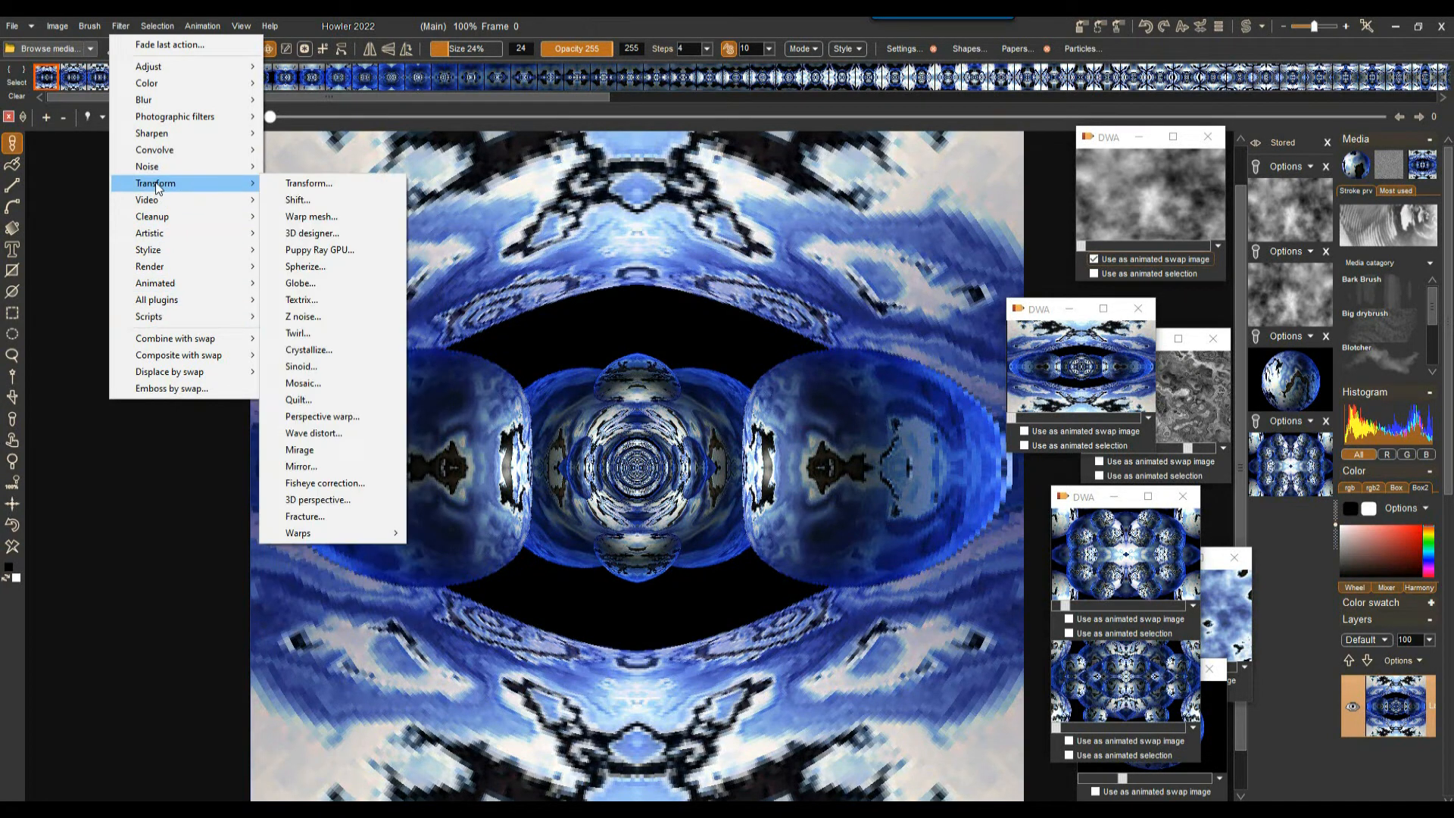
left_click(330, 251)
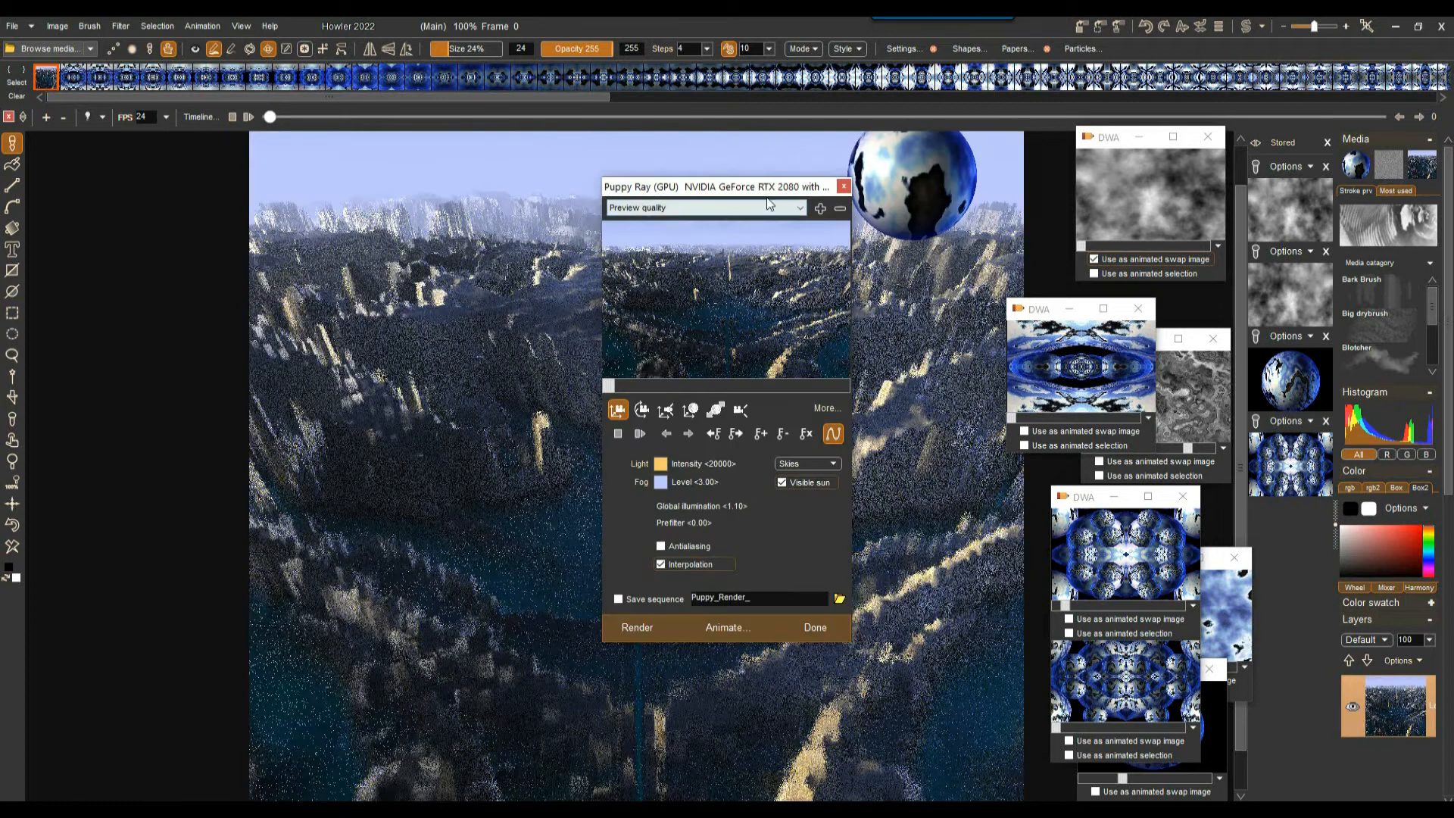
left_click_drag(757, 193, 193, 141)
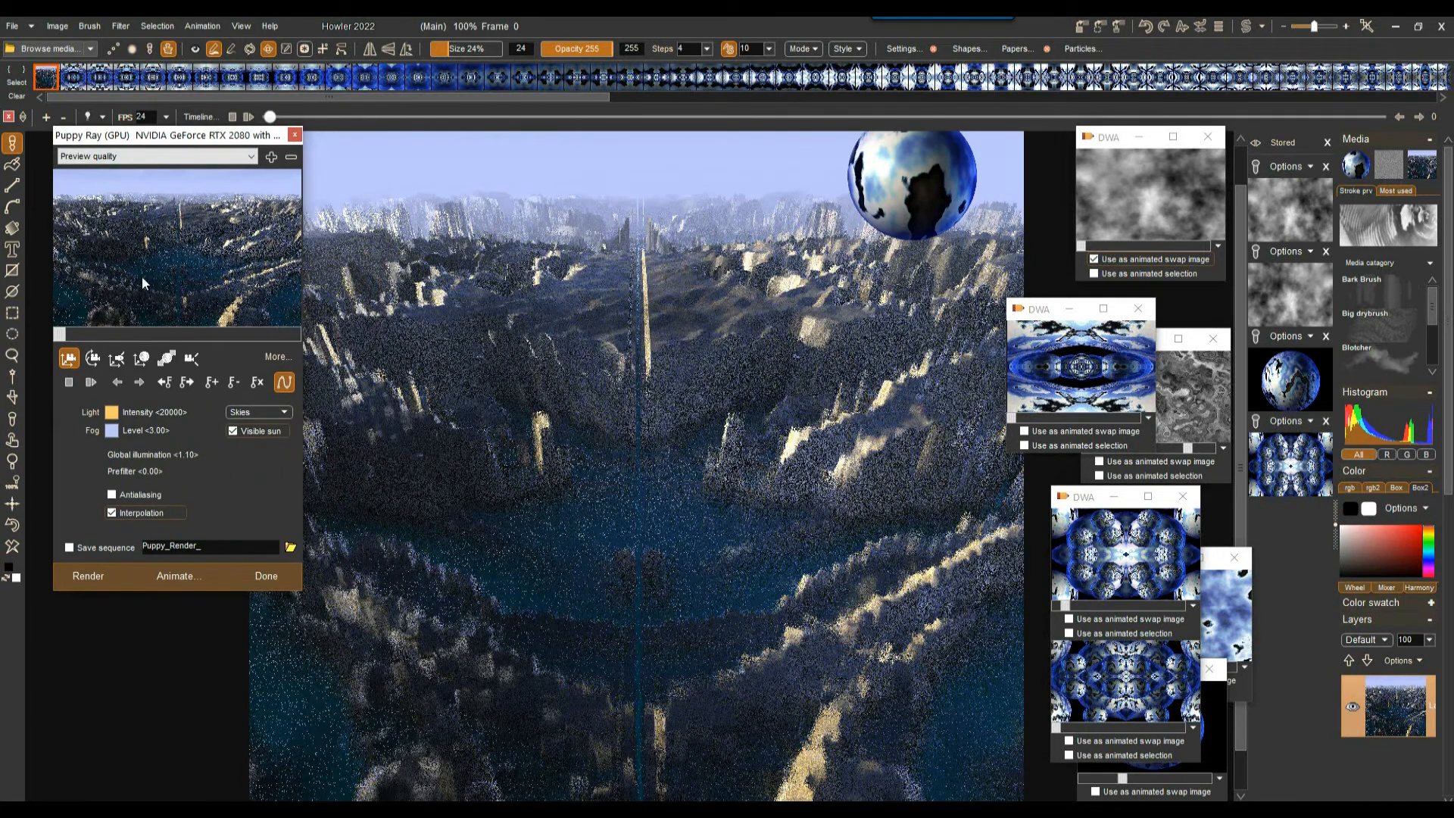
left_click(158, 157)
left_click(98, 198)
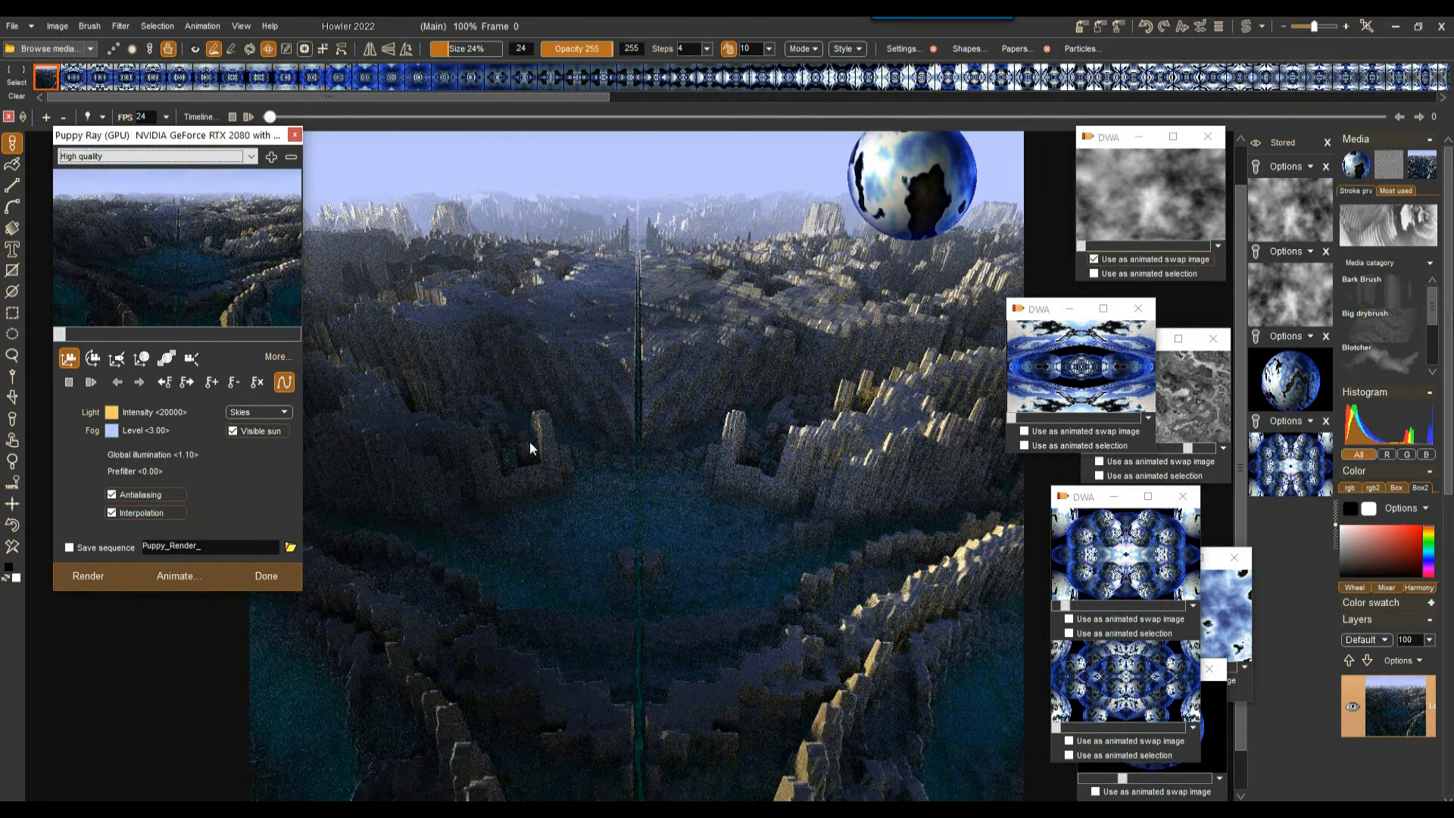
Step: Turn off Interpolation, reveal the extra render settings, and set Global illumination to 1.75
left_click(126, 512)
left_click(277, 357)
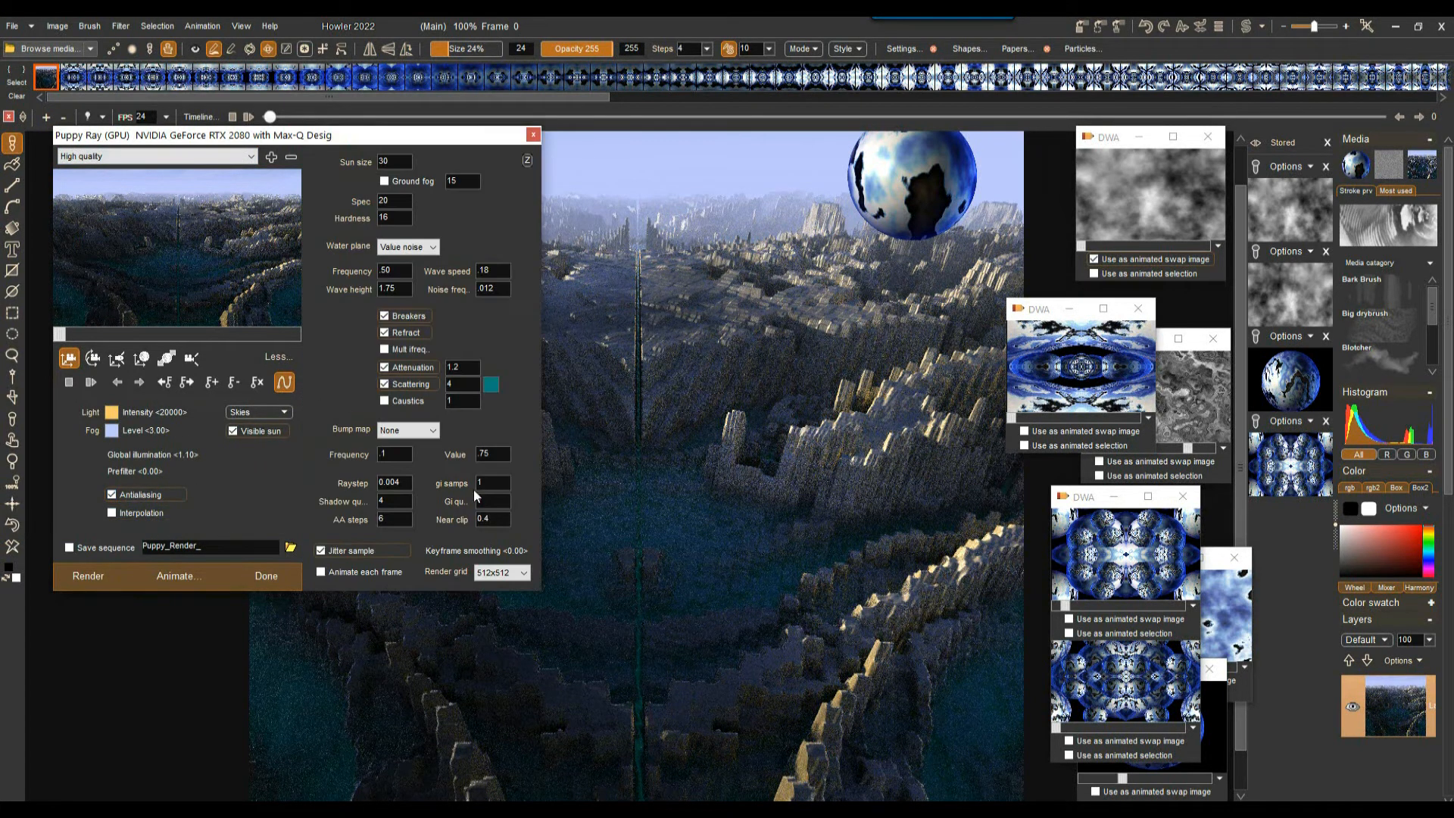
left_click_drag(194, 453, 254, 462)
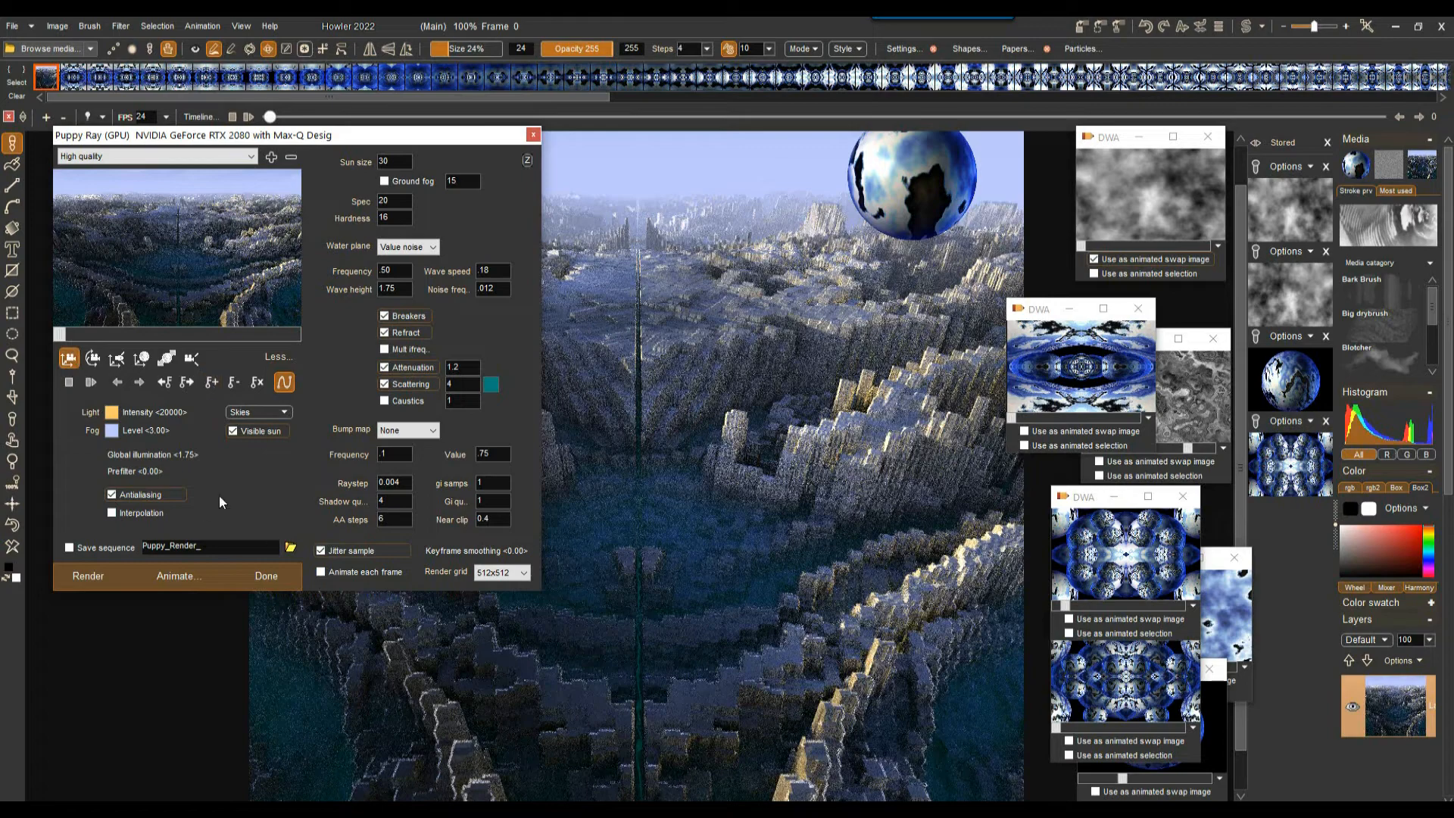
Step: Rotate and move the camera at last frame 122 for a different end view across the water towards the sun
left_click(300, 334)
left_click(94, 359)
left_click_drag(178, 282, 373, 406)
left_click(68, 359)
left_click_drag(184, 214, 203, 248)
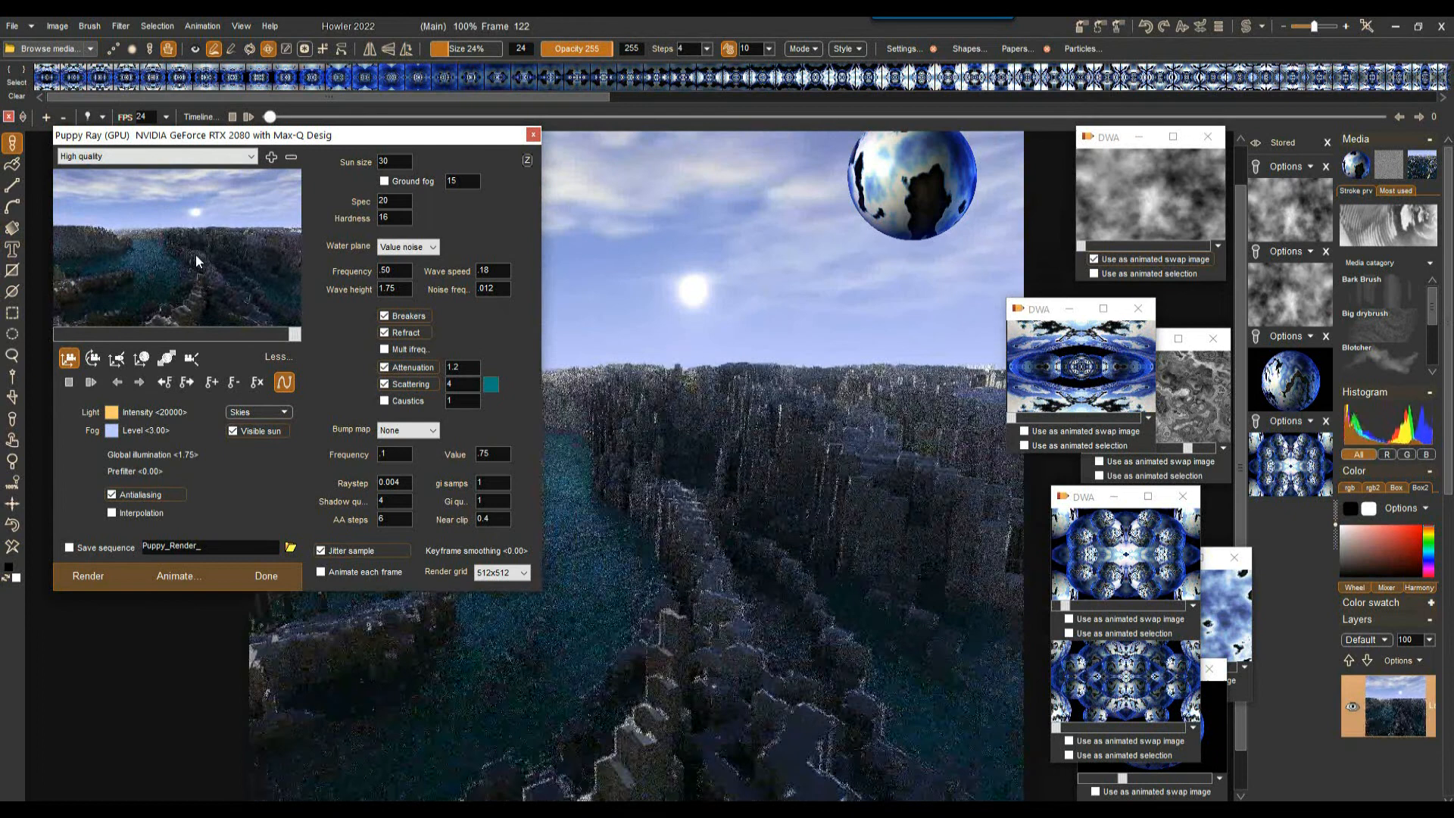
Step: Enable Ground fog, set the Water plane to Perlin noise, and set the Wave height to 3
left_click_drag(169, 138, 1046, 275)
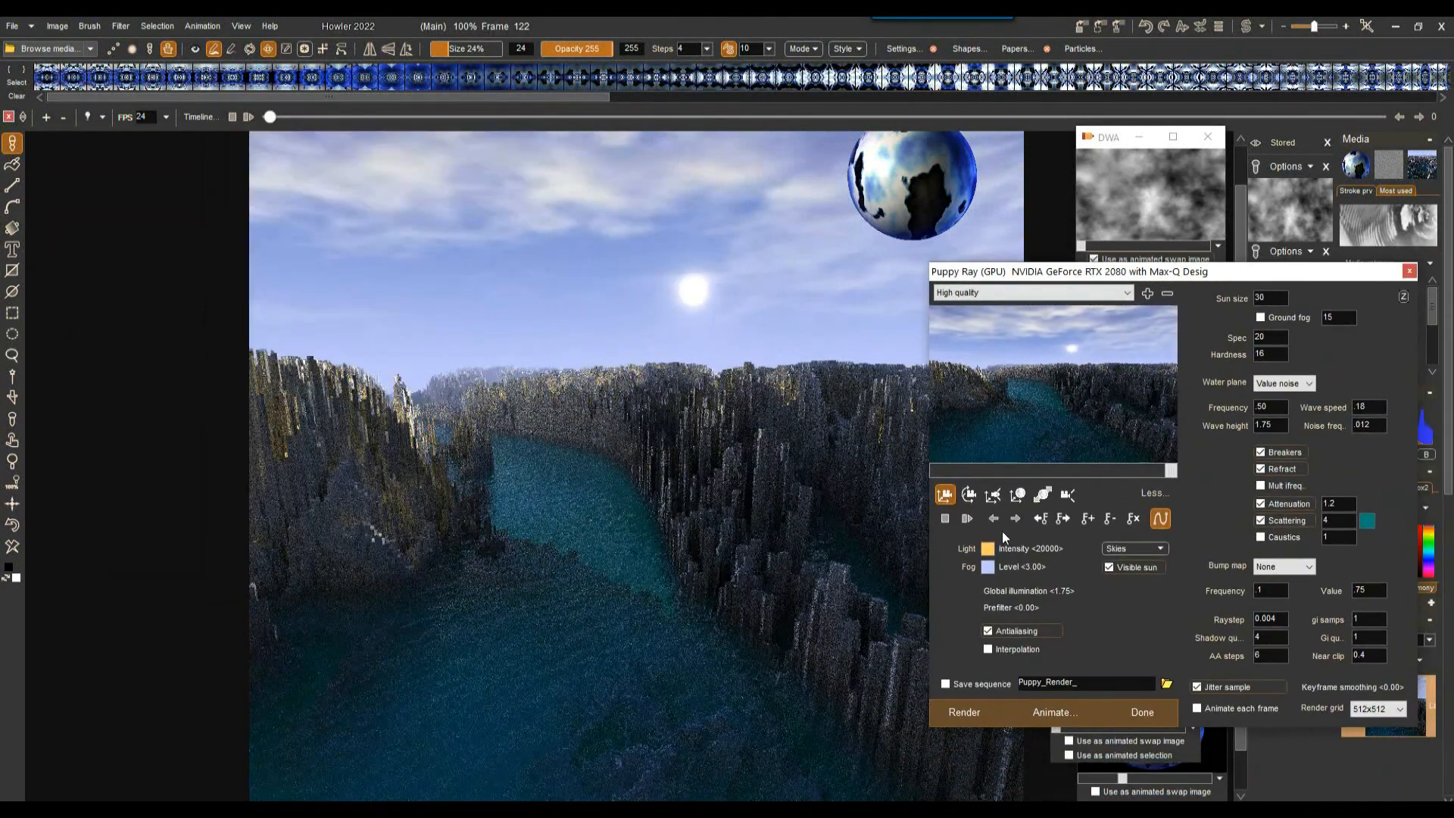
double_click(1275, 424)
type("3")
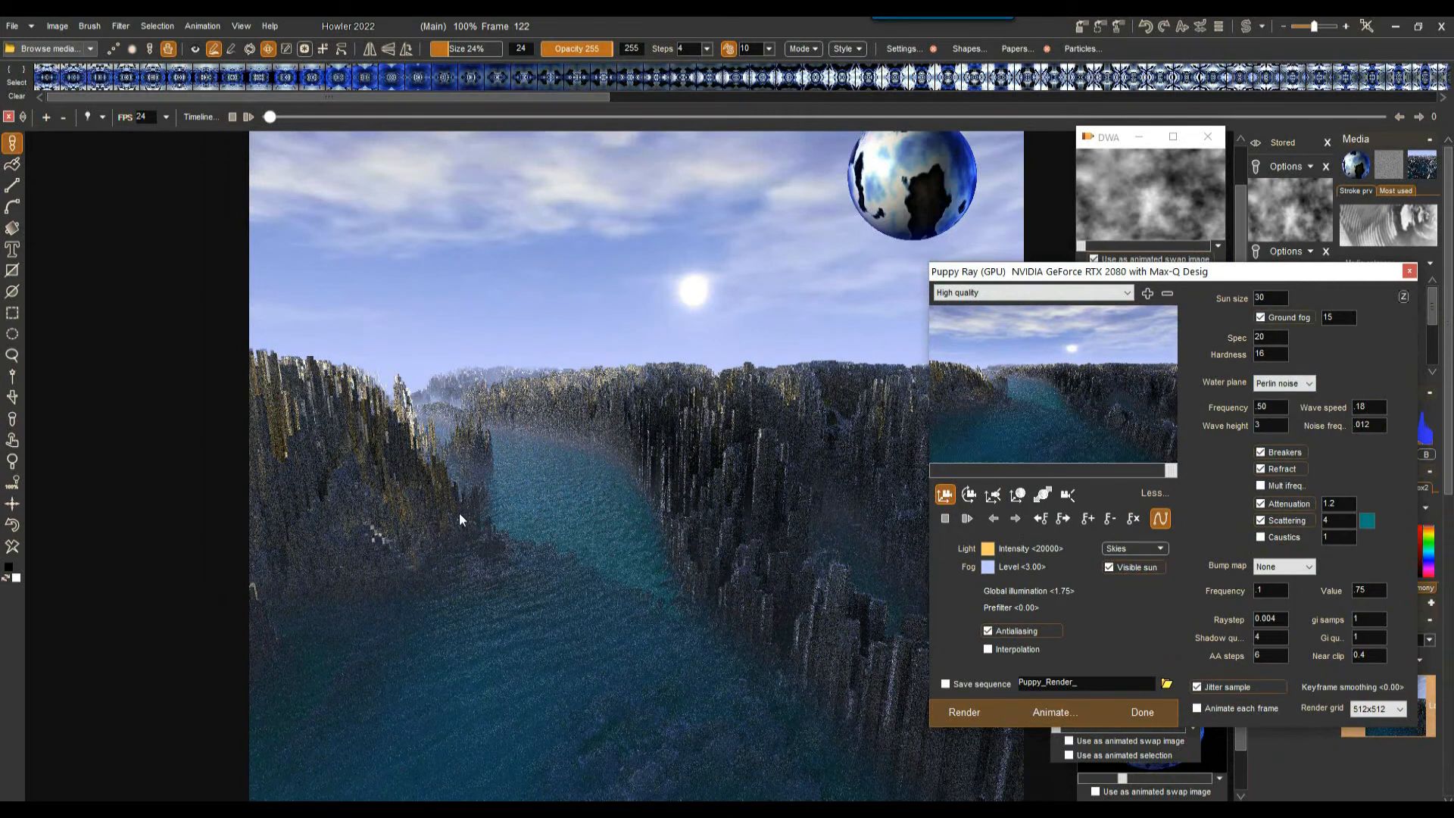
Step: Set AA steps to 22, gi samps to 4 and Sun size to 123, and render the frame
left_click_drag(1210, 276, 1102, 278)
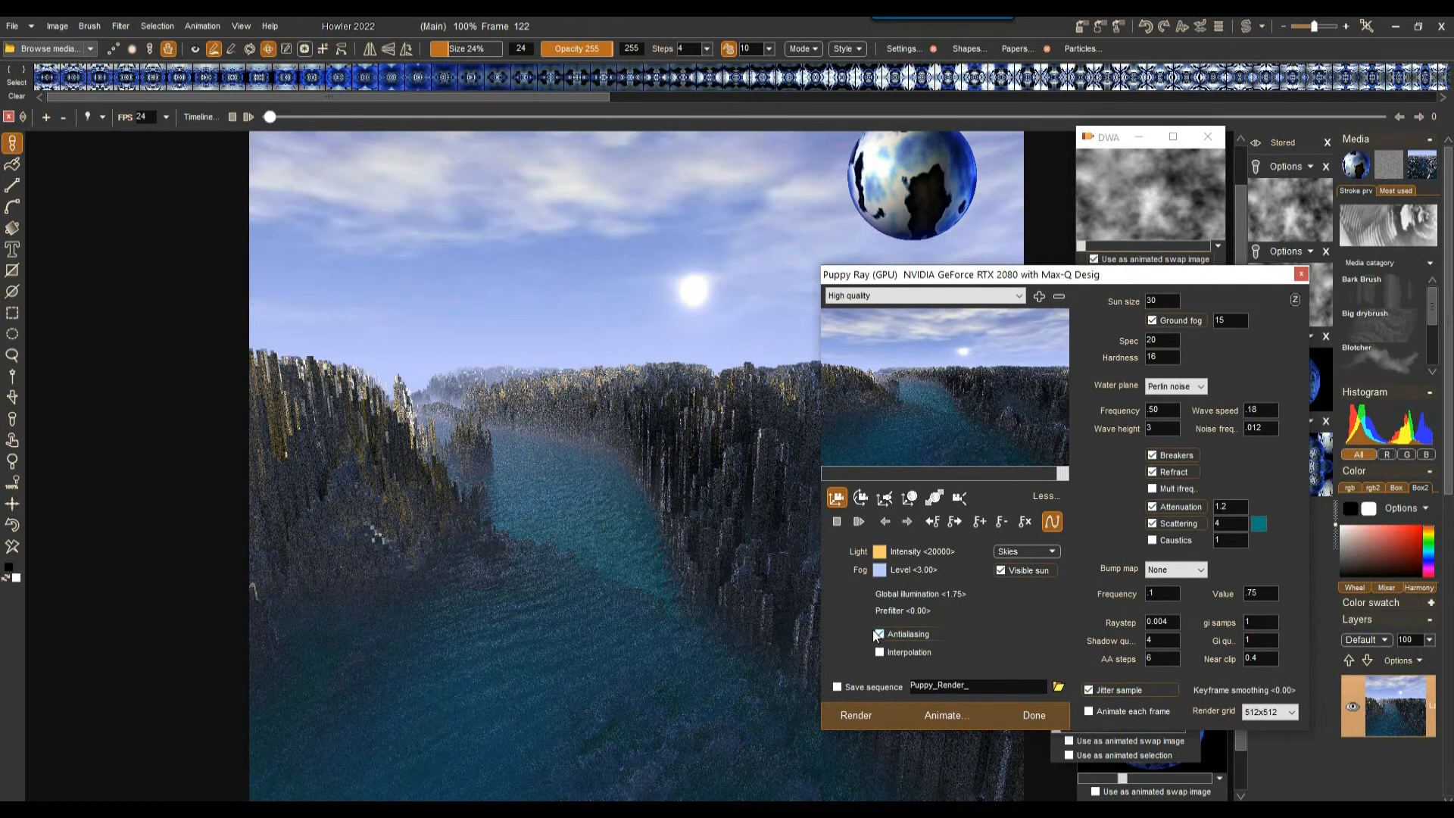
double_click(1177, 658)
type("33")
double_click(1251, 622)
left_click(866, 716)
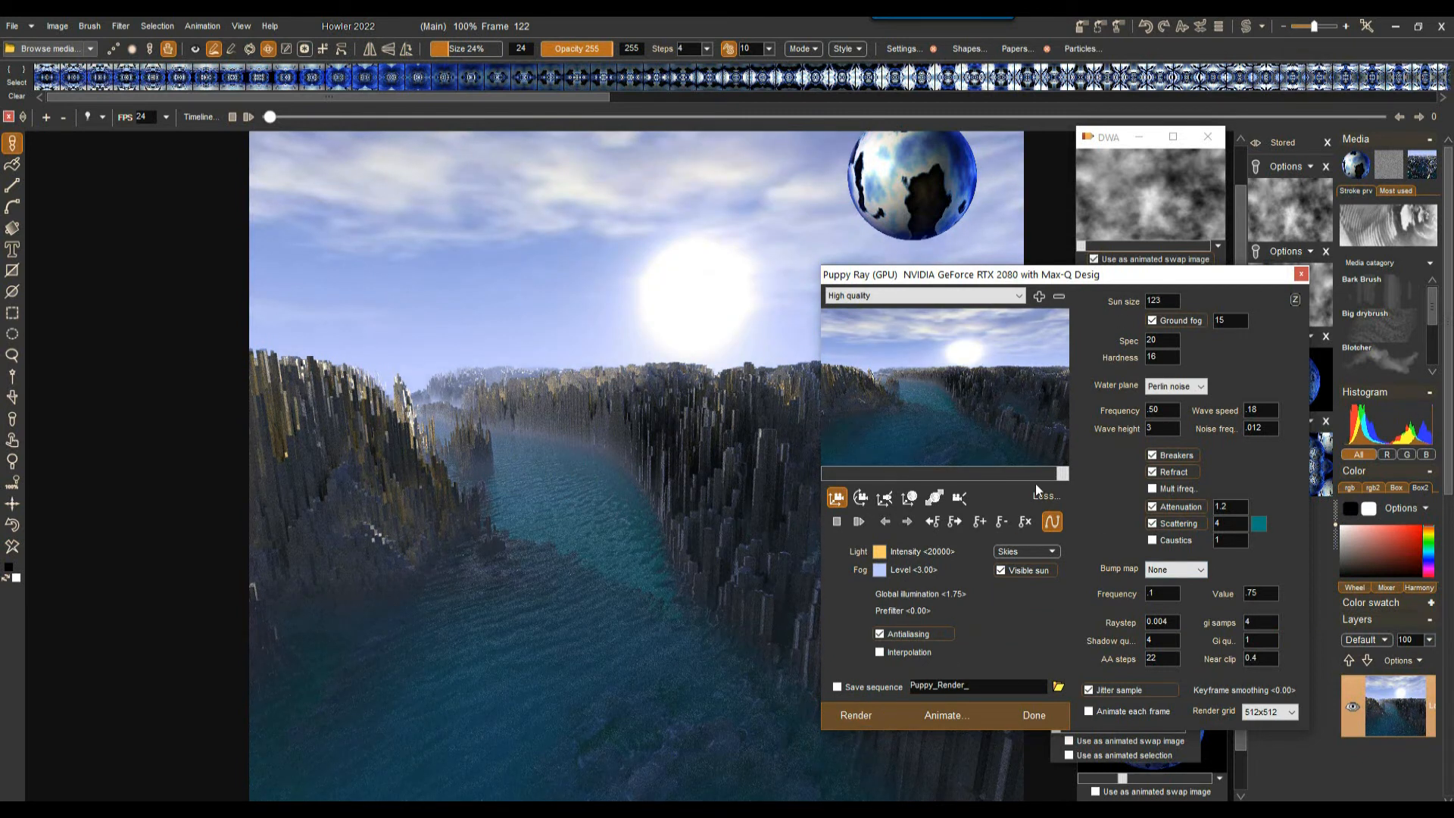
Step: Go back to frame 0, enable Animate each frame, accept the caution, and close Puppy Ray
left_click(827, 473)
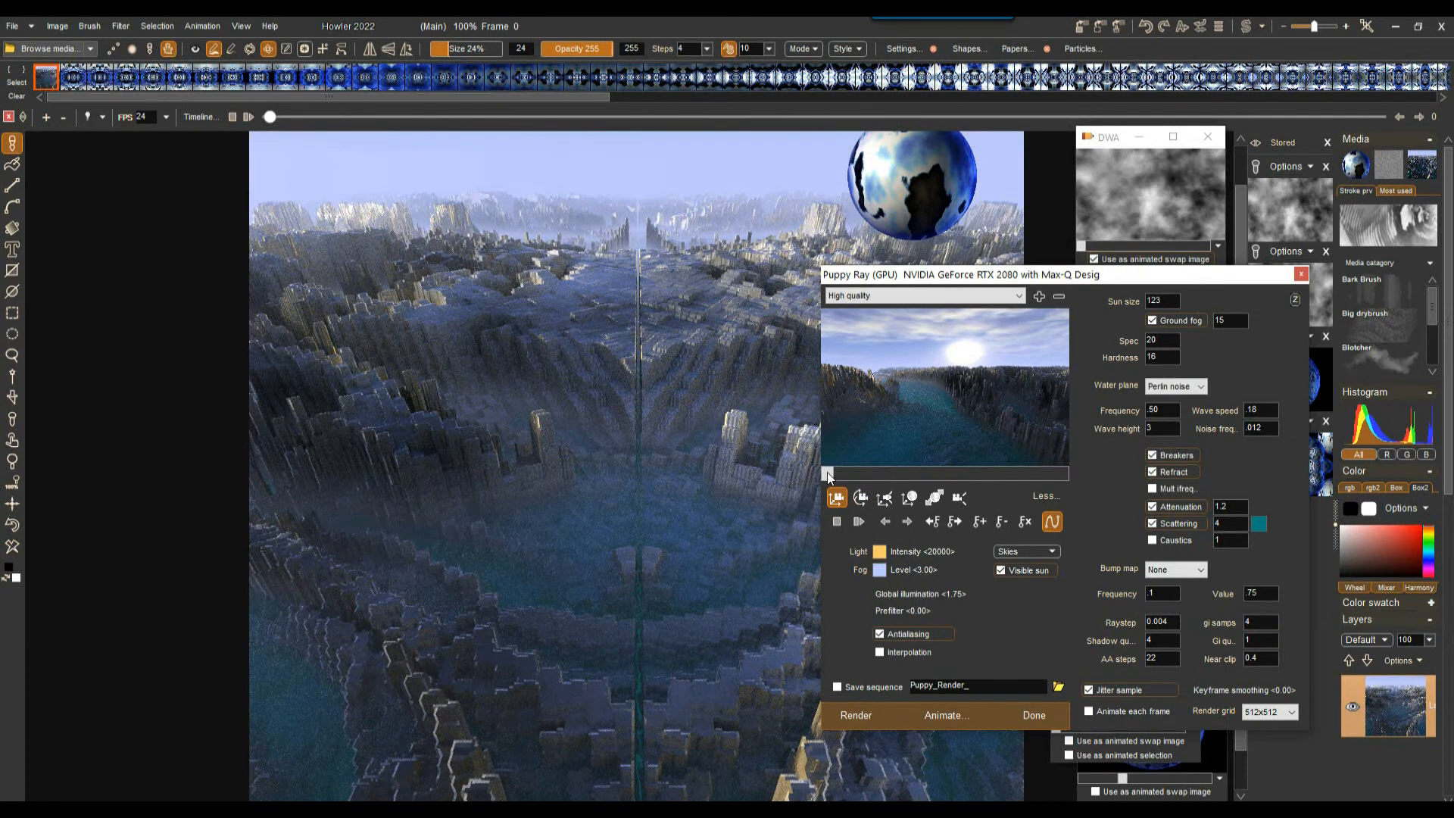
left_click(943, 715)
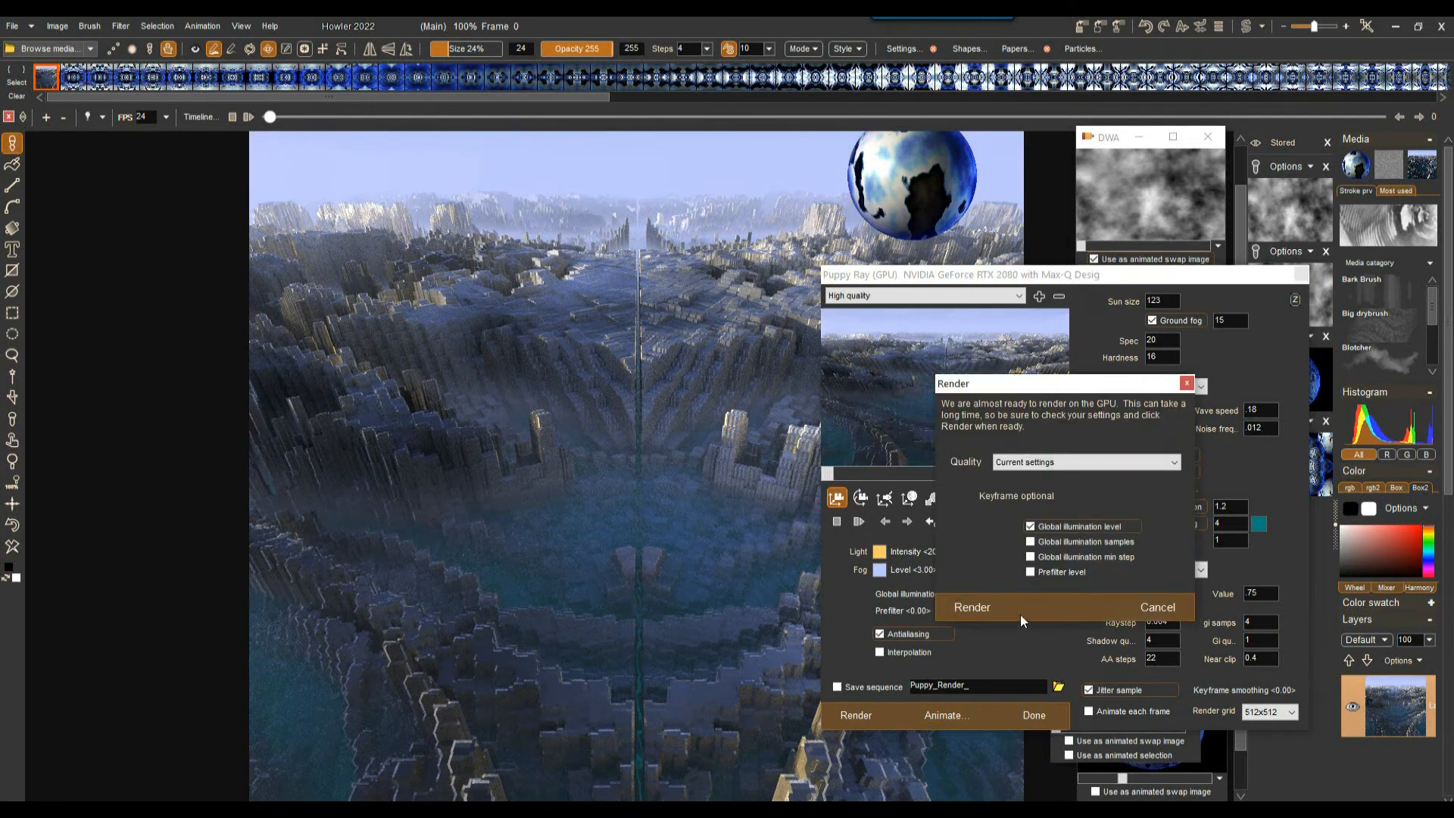
left_click(1153, 607)
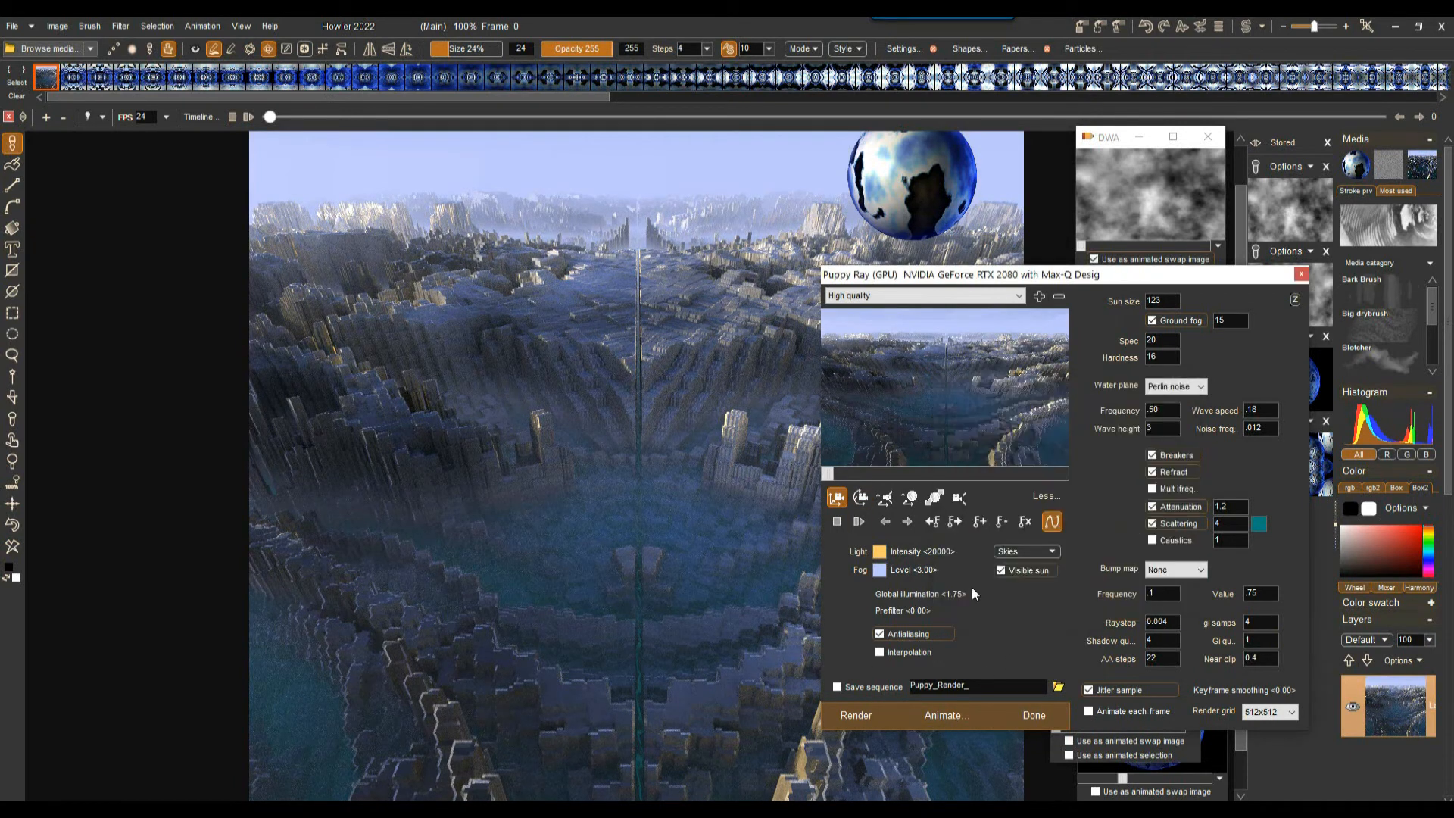
left_click(1120, 709)
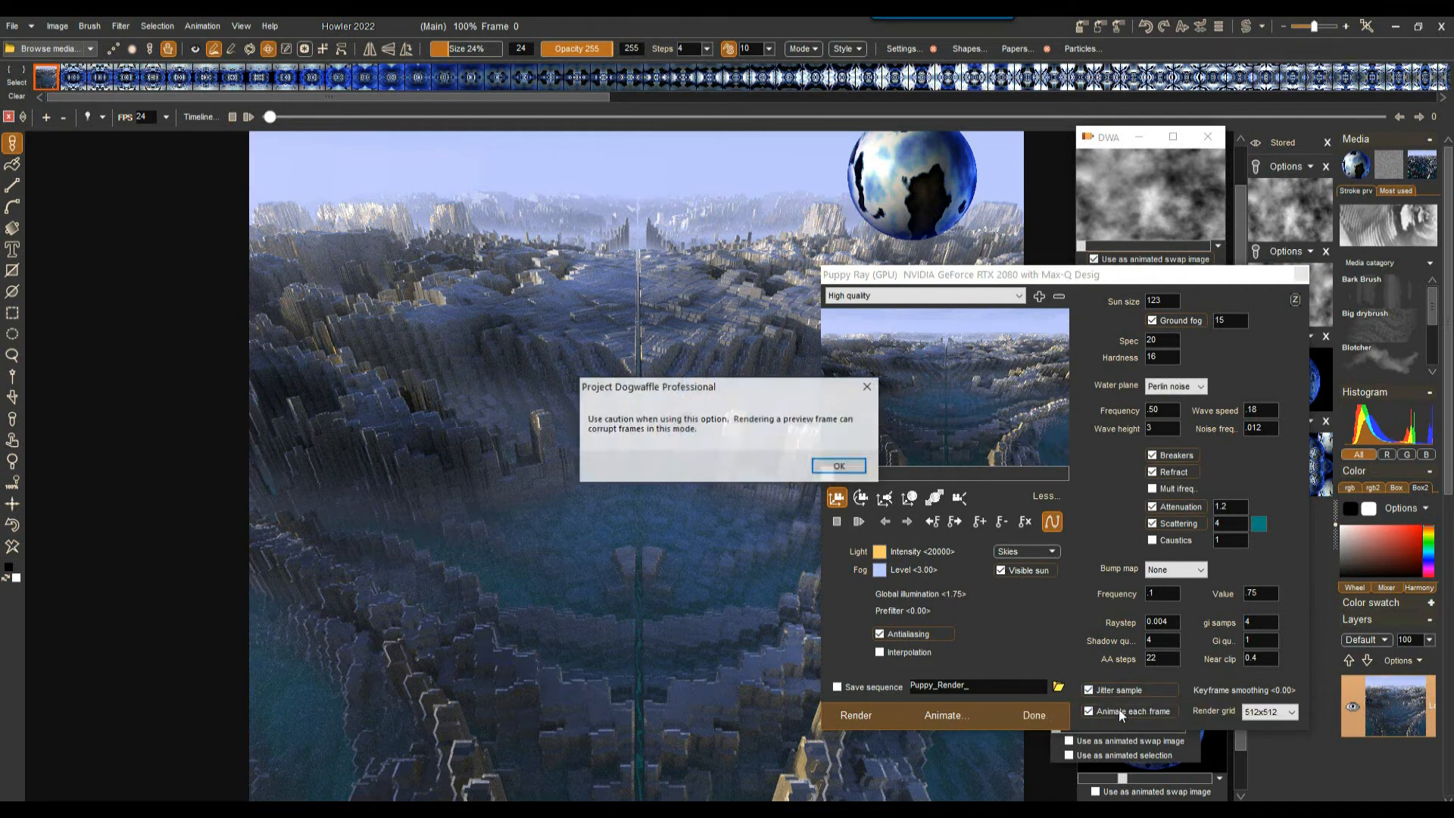
left_click(852, 469)
left_click(1047, 711)
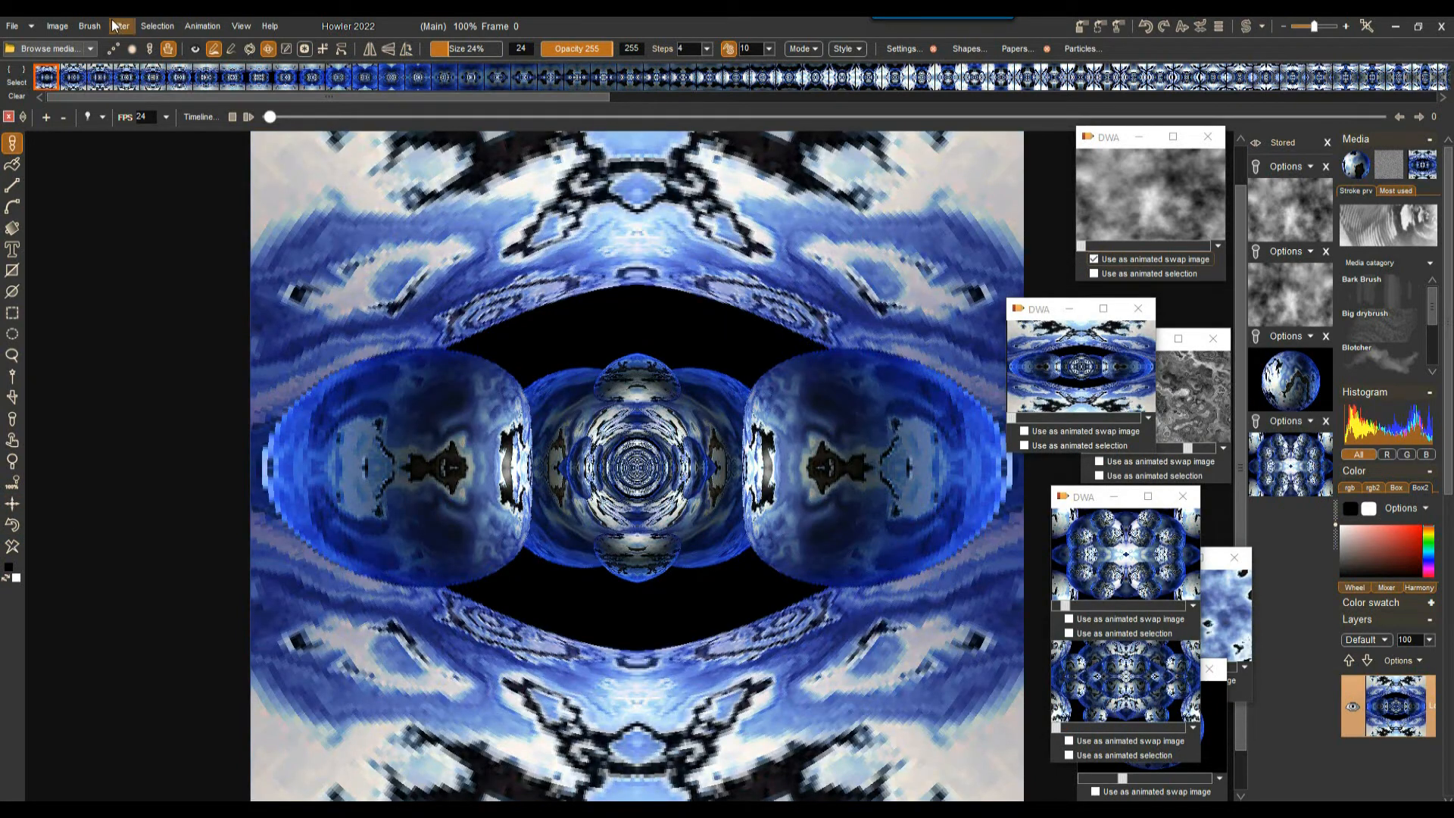
Step: Try rendering the Puppy Ray animation with current settings, and stop it after about 20 frames
left_click(120, 25)
mouse_move(174, 183)
left_click(337, 250)
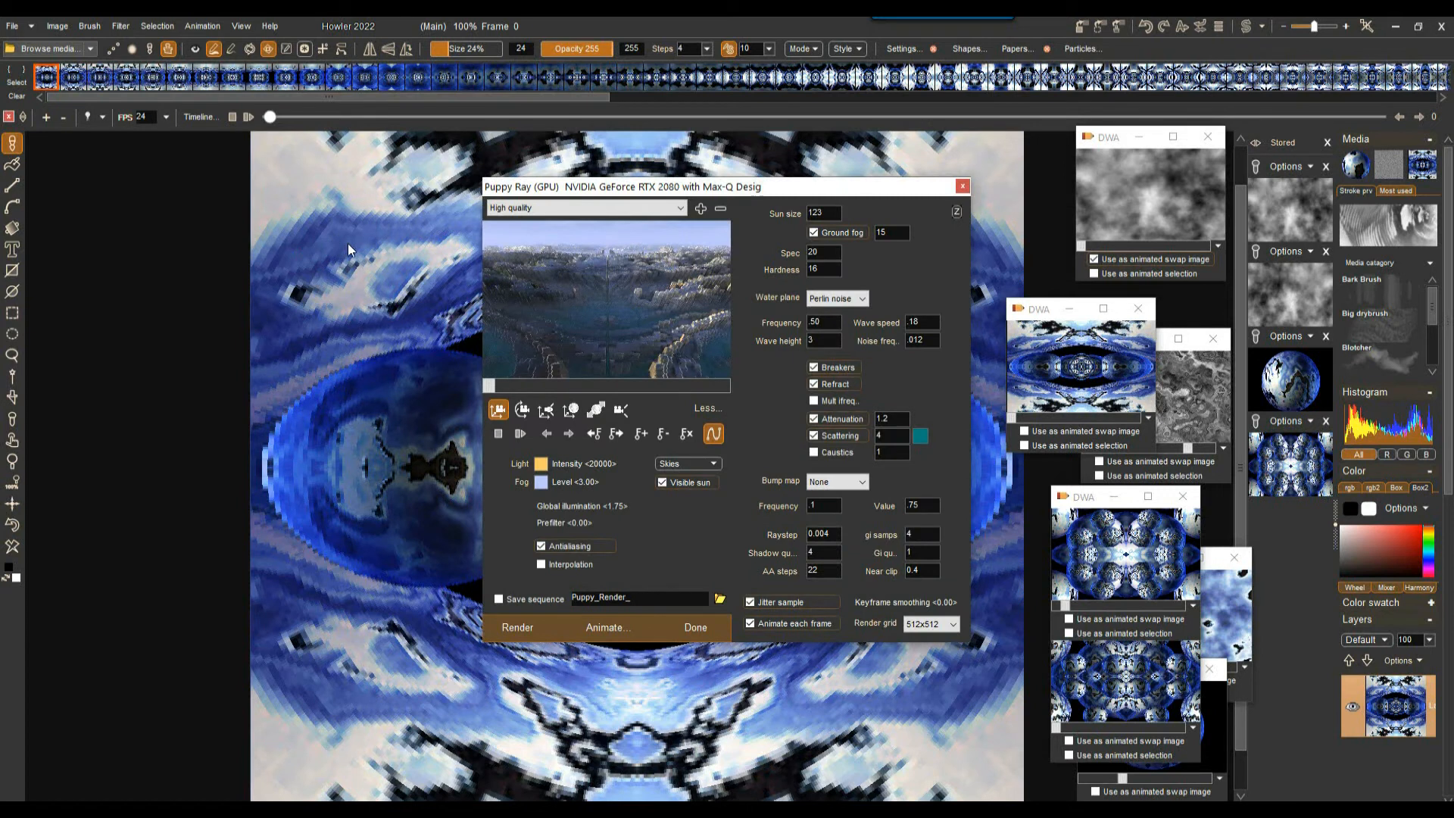
left_click(606, 627)
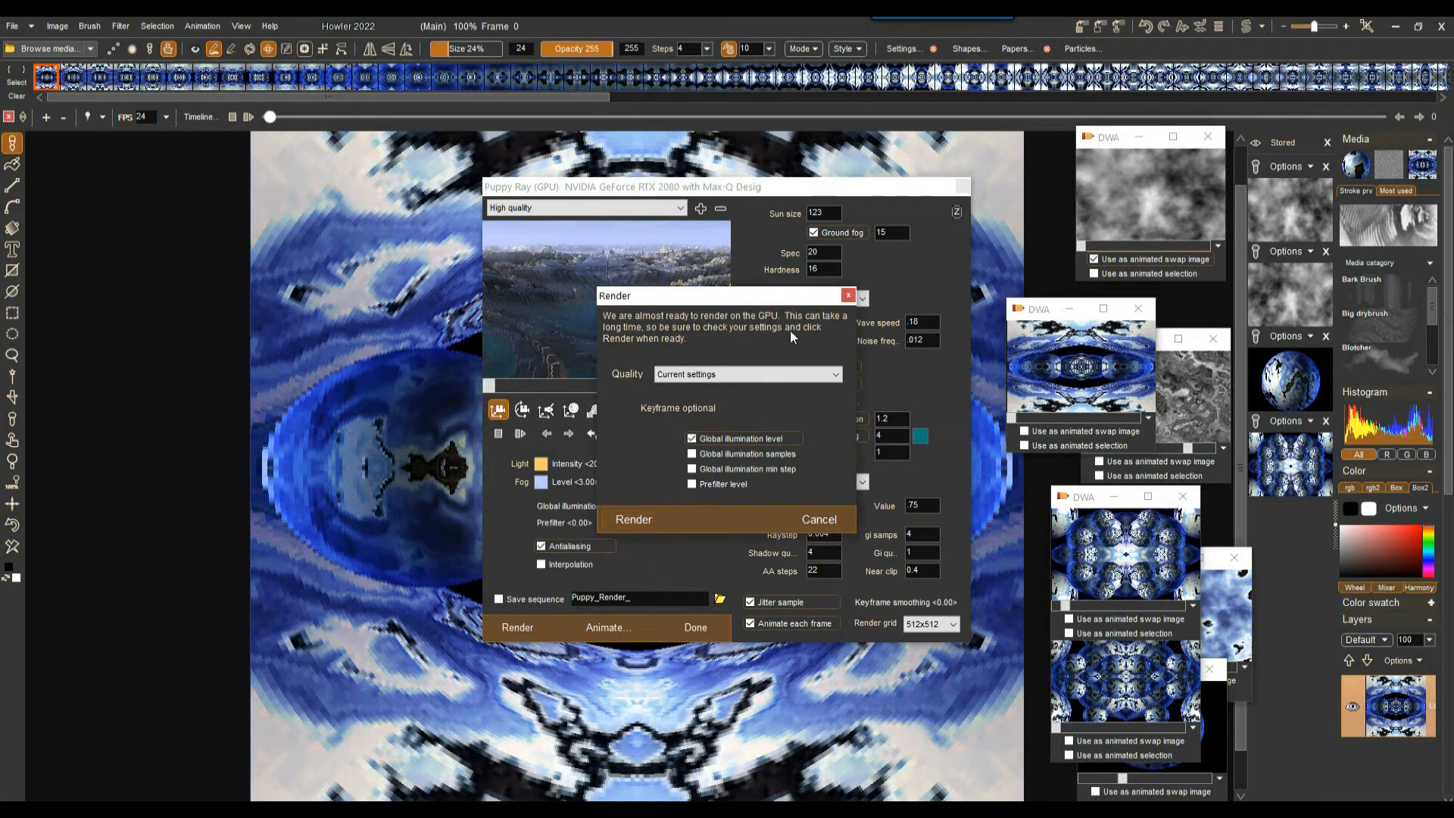
left_click(820, 519)
left_click_drag(508, 188, 1043, 170)
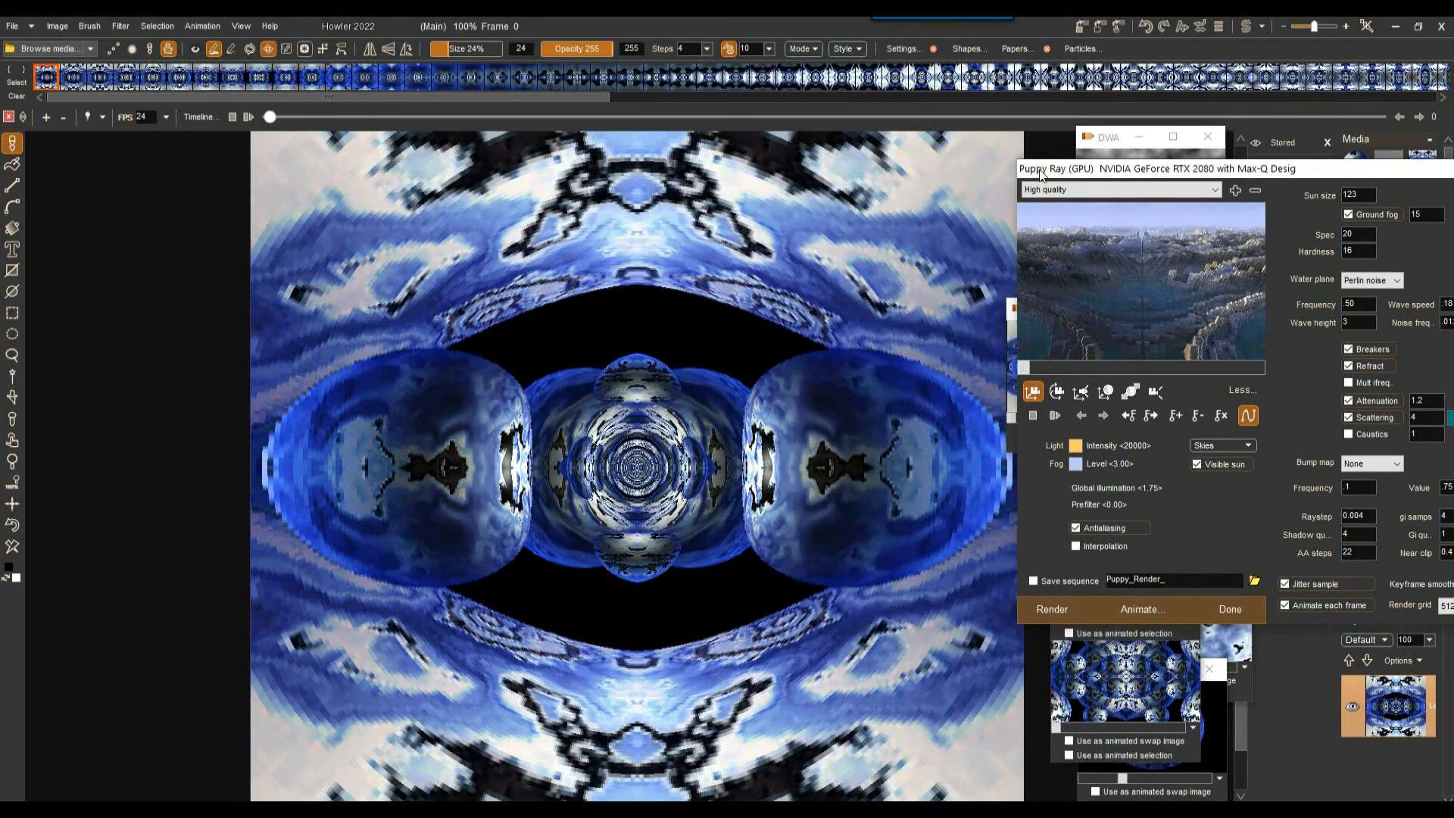
left_click(1142, 606)
left_click(1178, 496)
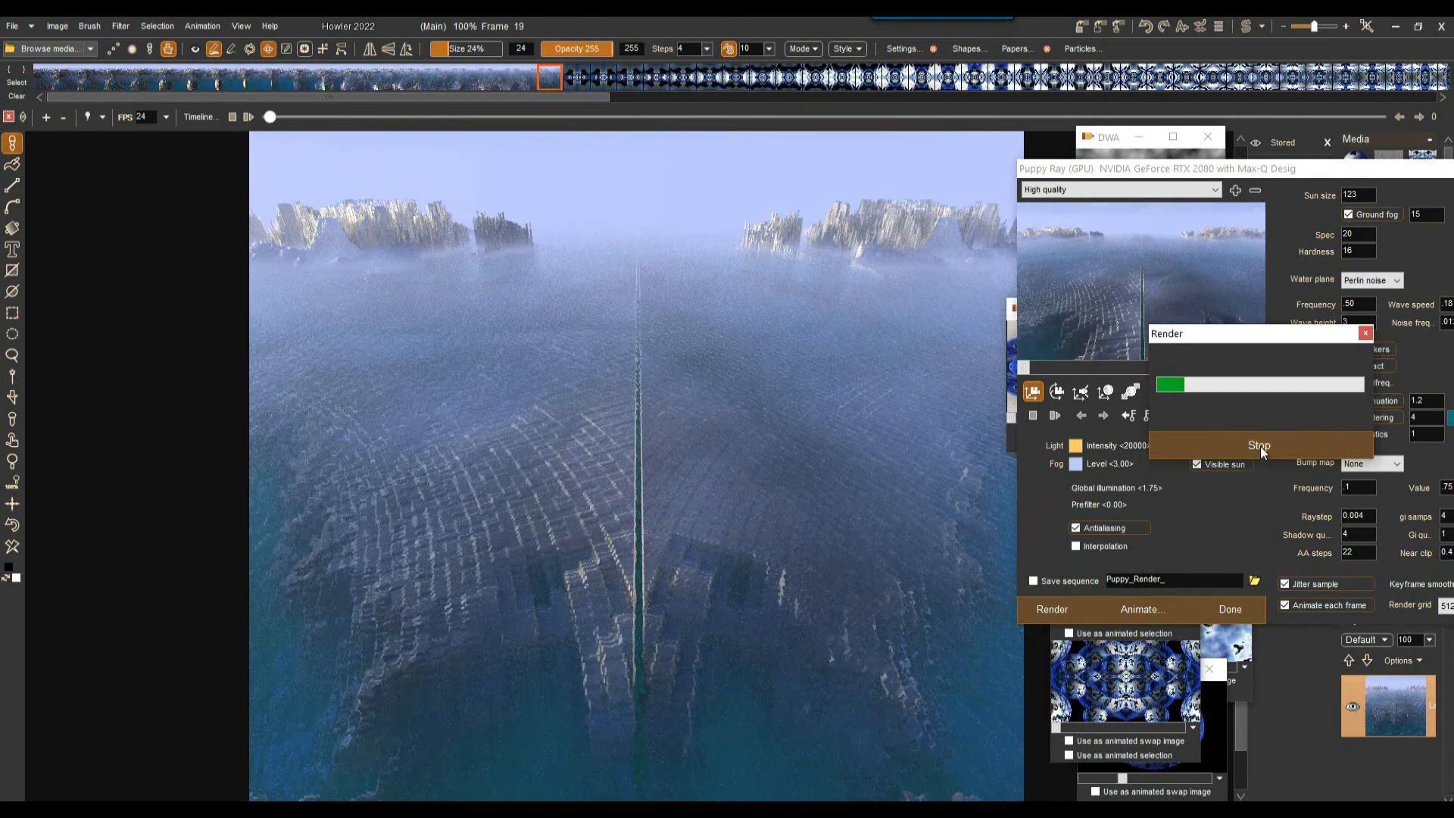
left_click(1261, 446)
Step: Close Puppy Ray and restore the stored mirrored tunnel animation over the partly rendered frames
left_click(1086, 530)
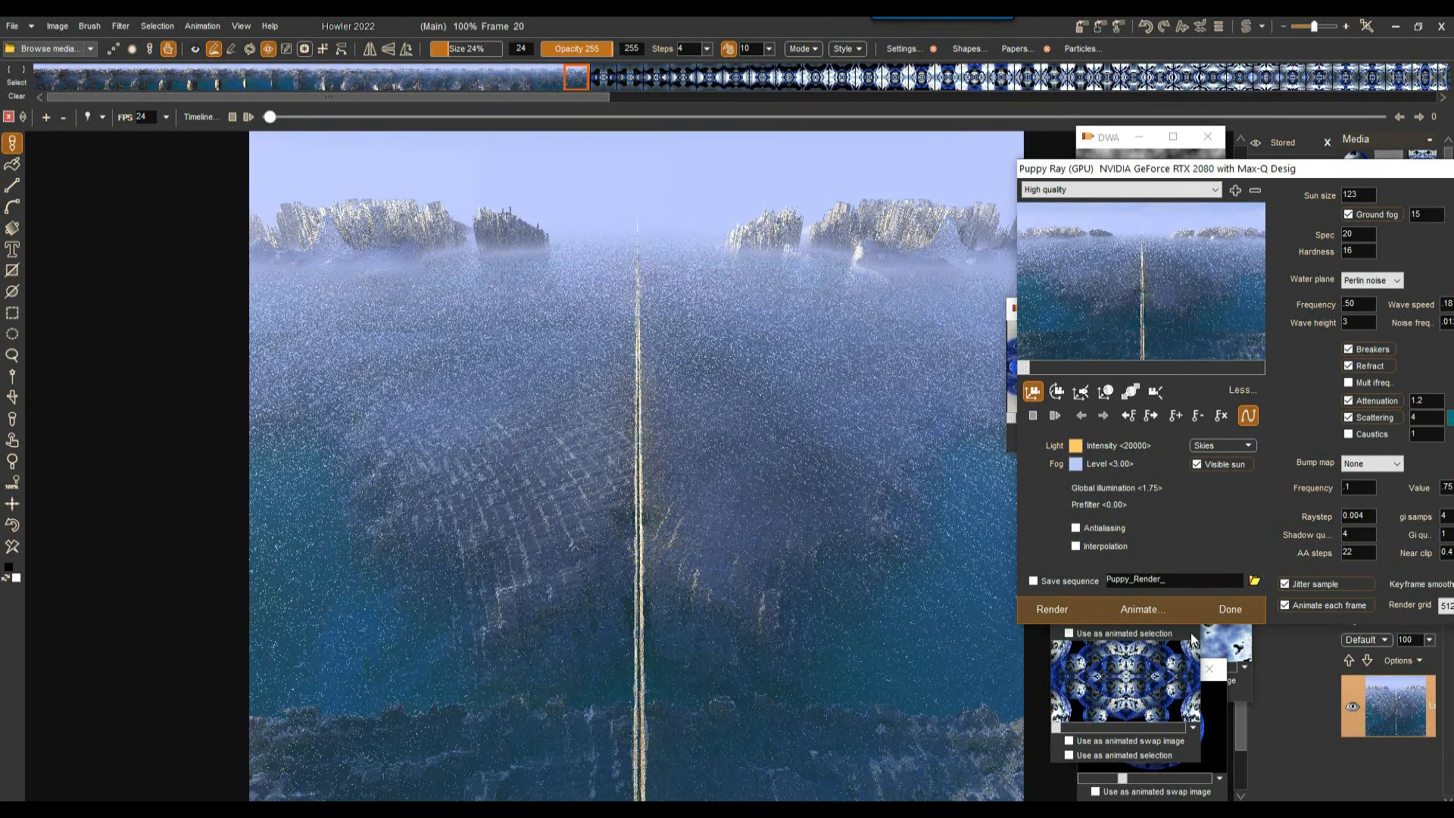
left_click(1230, 609)
left_click(1088, 351)
left_click(778, 464)
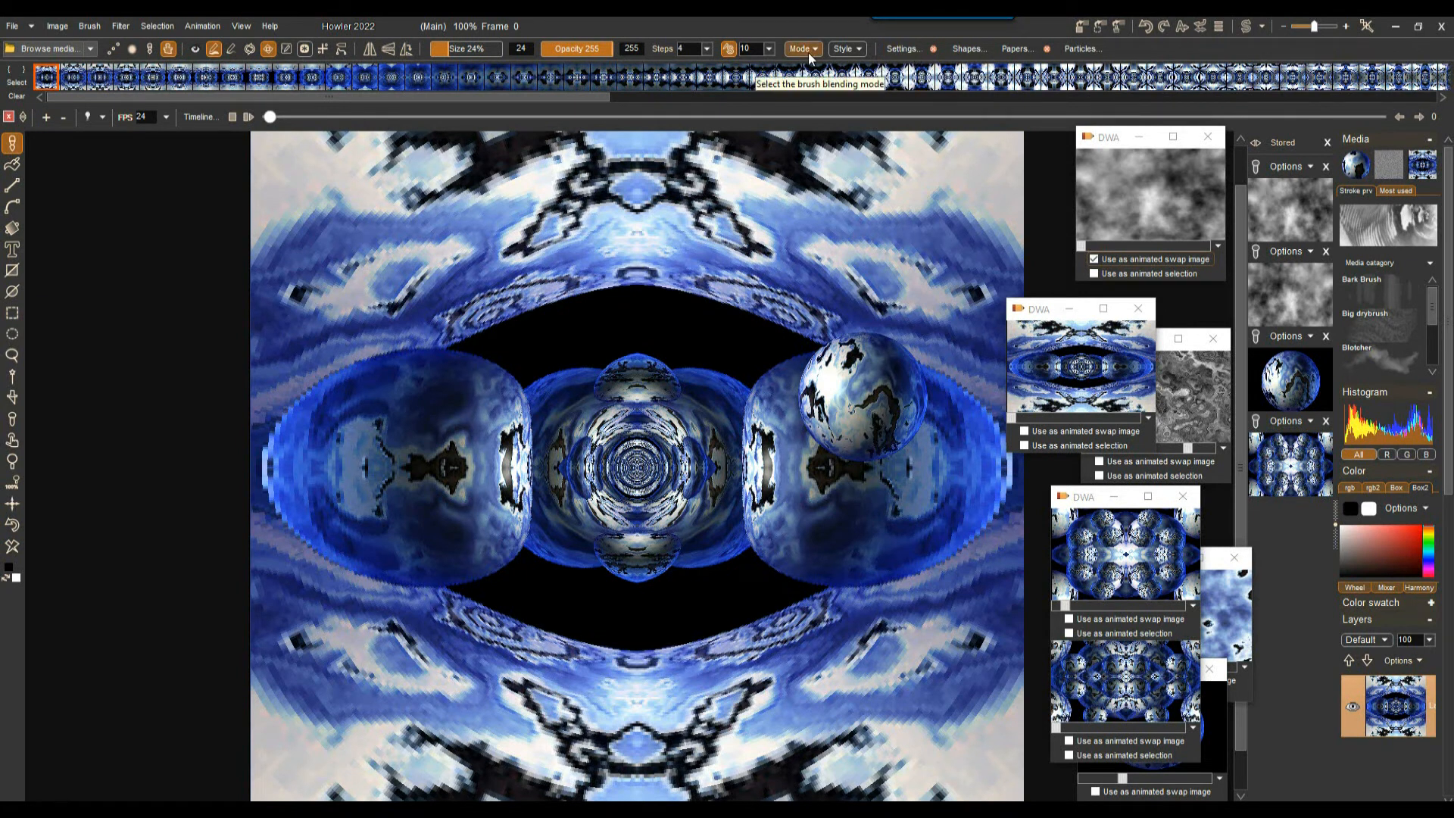
Step: Free the custom planet brush and restore the stored mirrored tunnel animation to remove the stray brush stamp
left_click(906, 49)
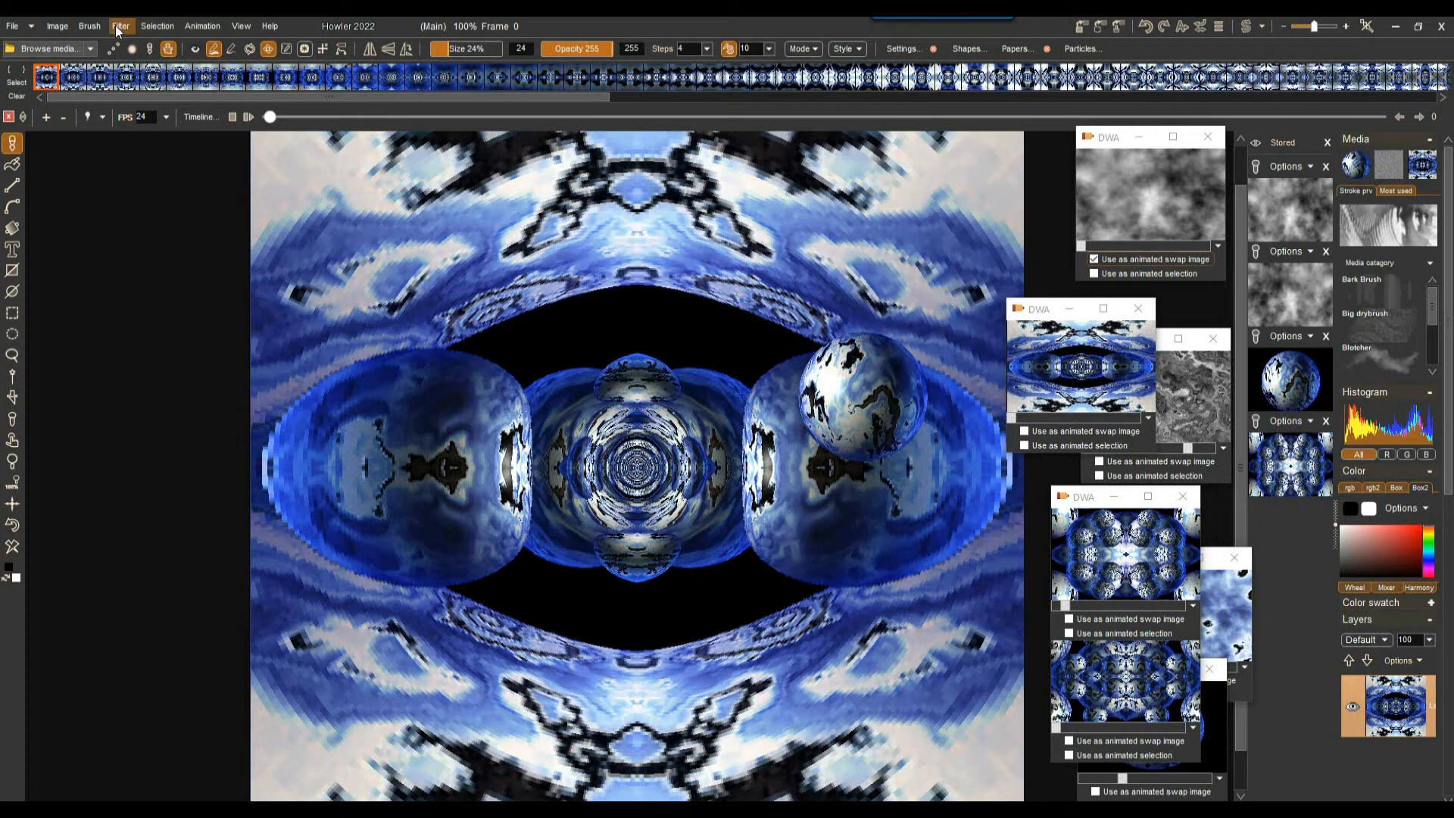
left_click(89, 26)
mouse_move(132, 182)
left_click(111, 149)
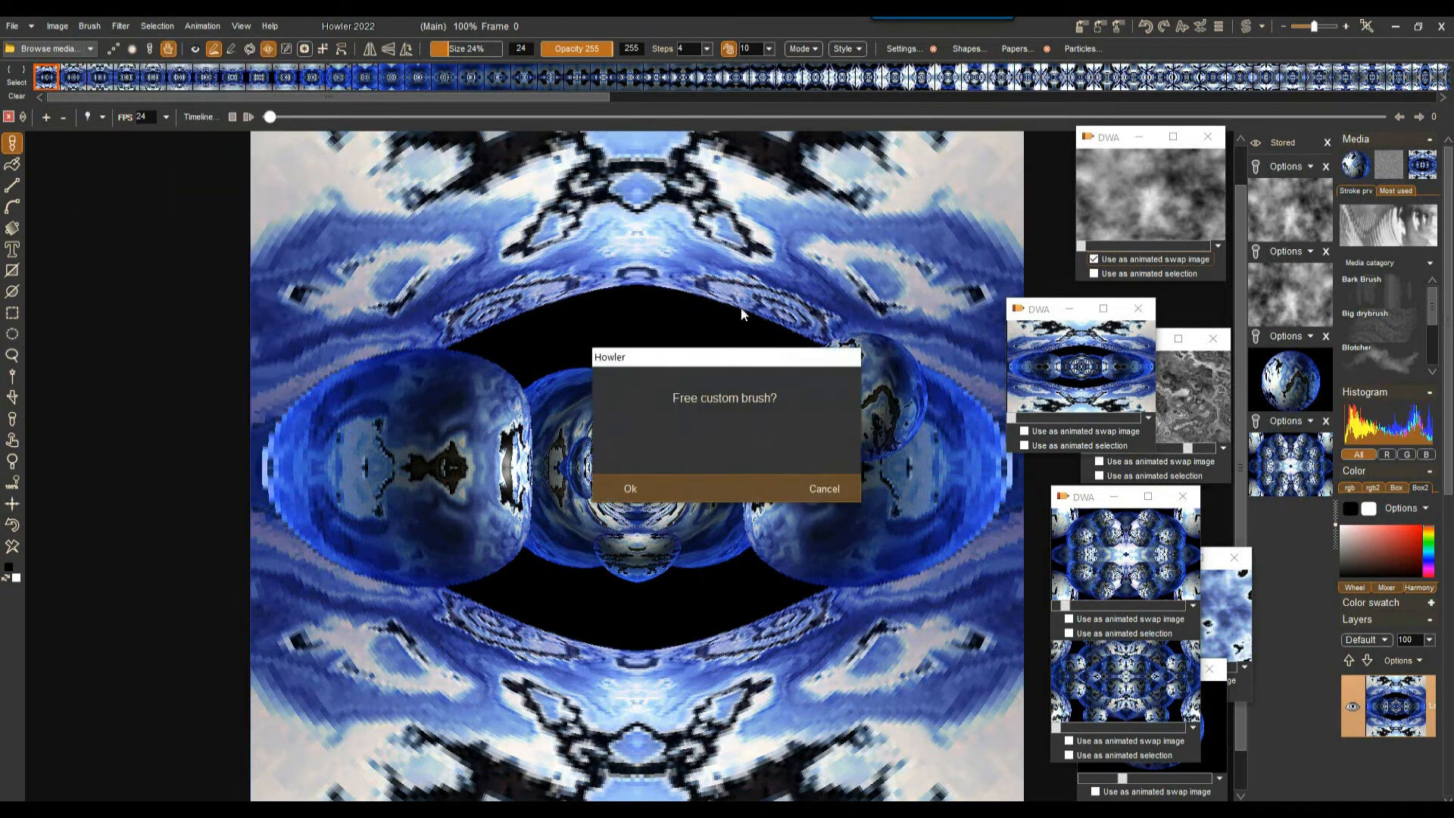
left_click(620, 491)
left_click(1111, 359)
left_click(780, 460)
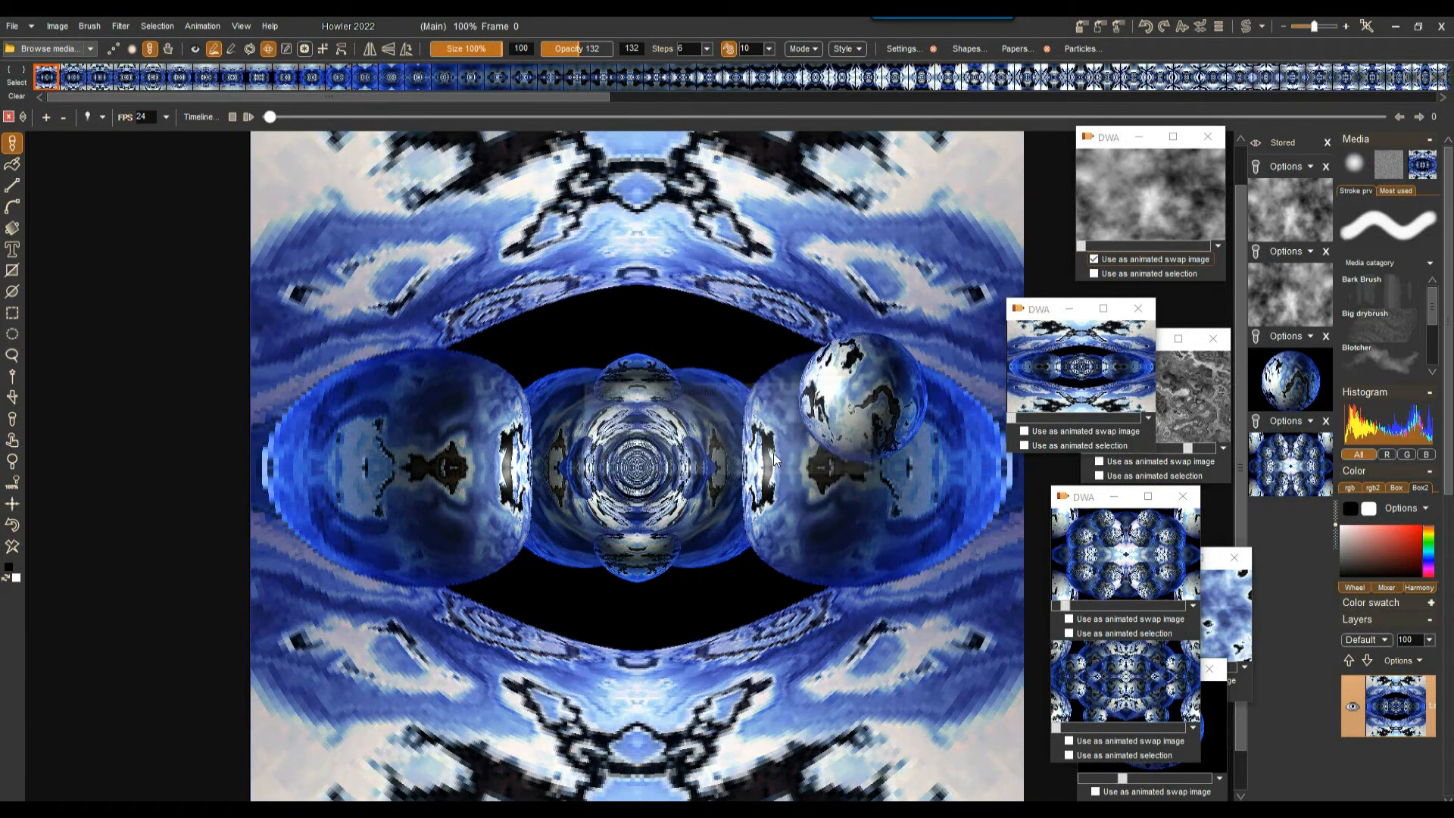
Step: Reopen Puppy Ray on the restored tunnel animation and preview the landscape at frame 0
left_click(120, 26)
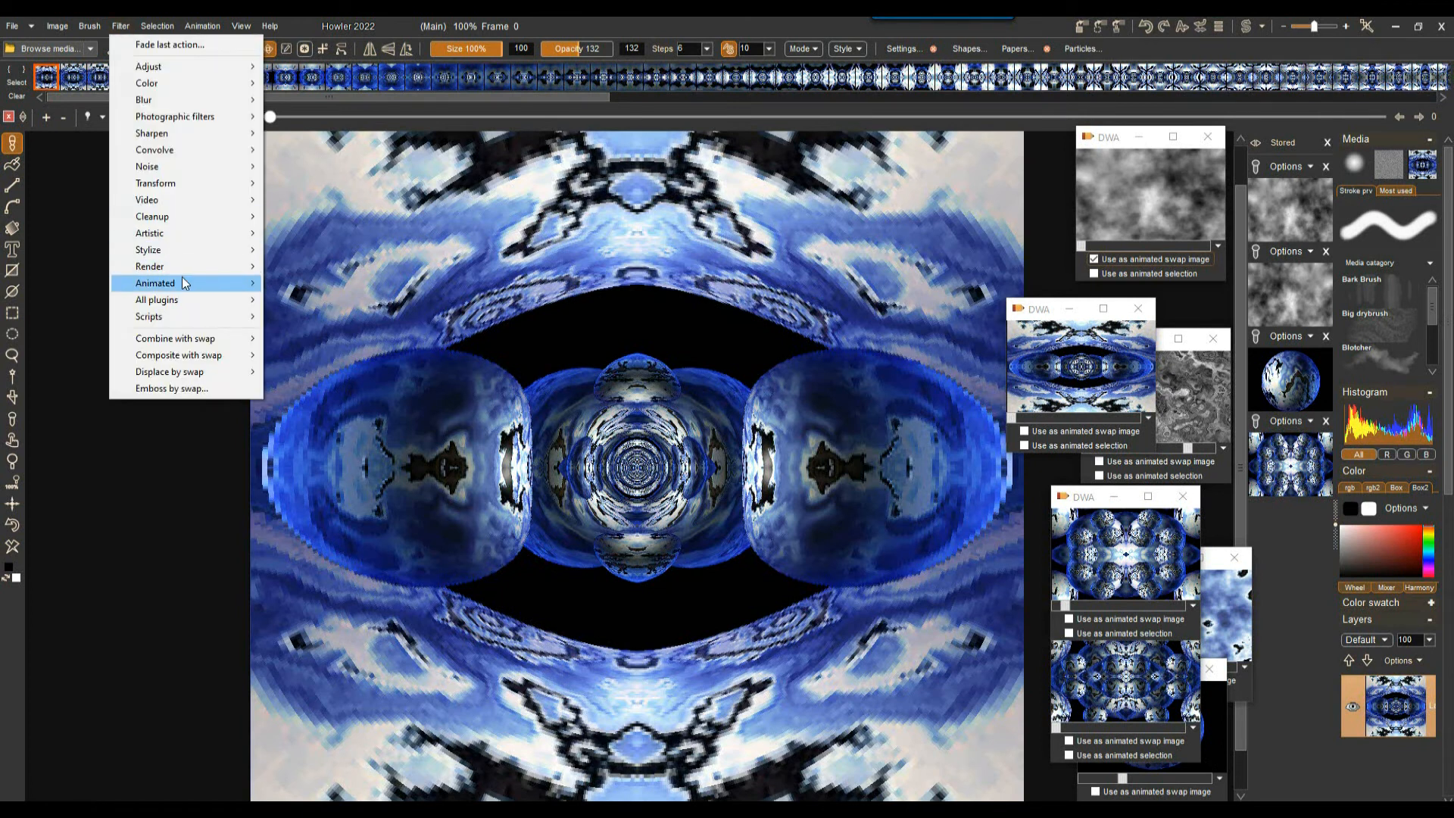
mouse_move(182, 184)
left_click(356, 254)
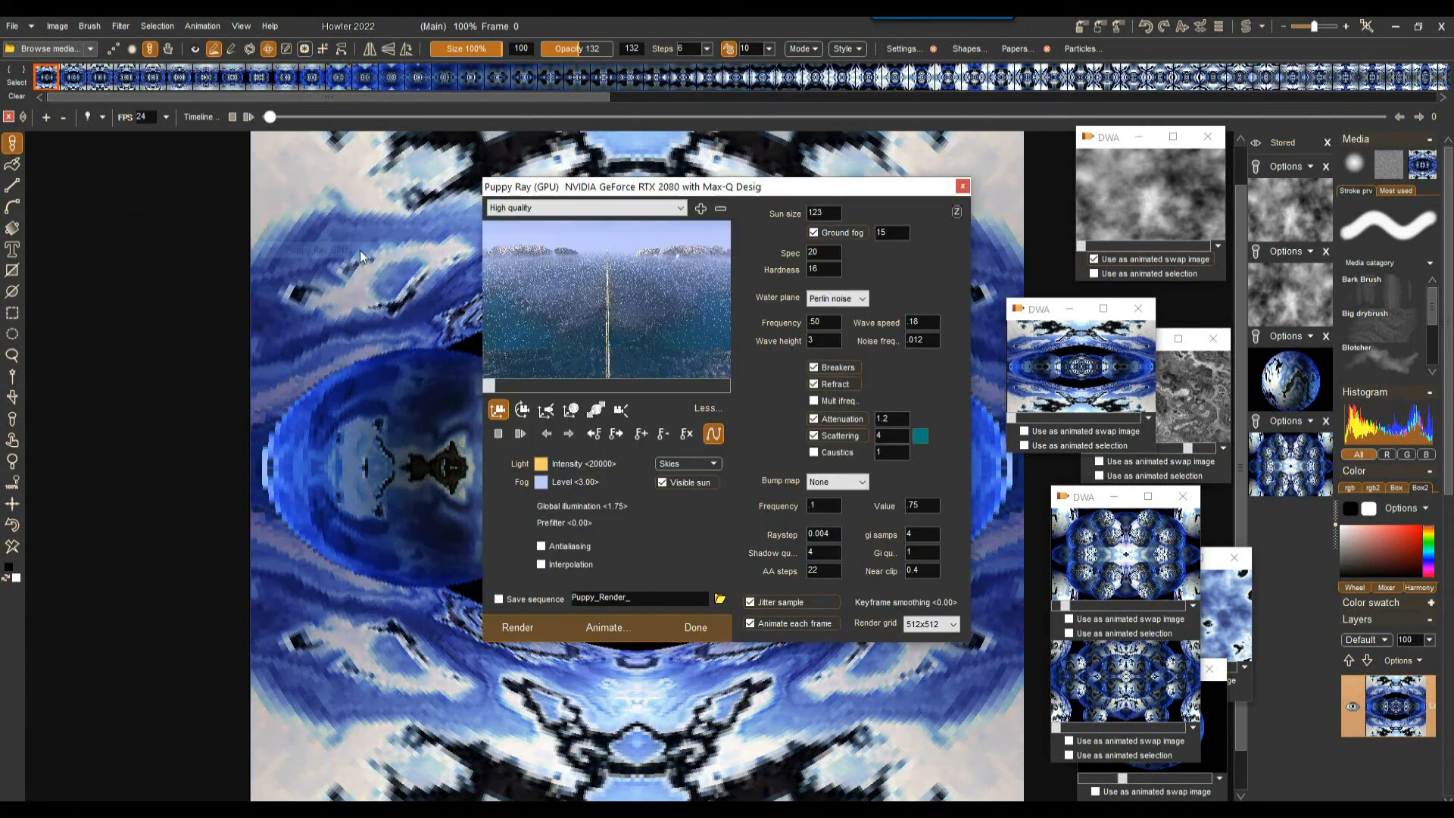
left_click(727, 387)
left_click_drag(723, 388, 468, 389)
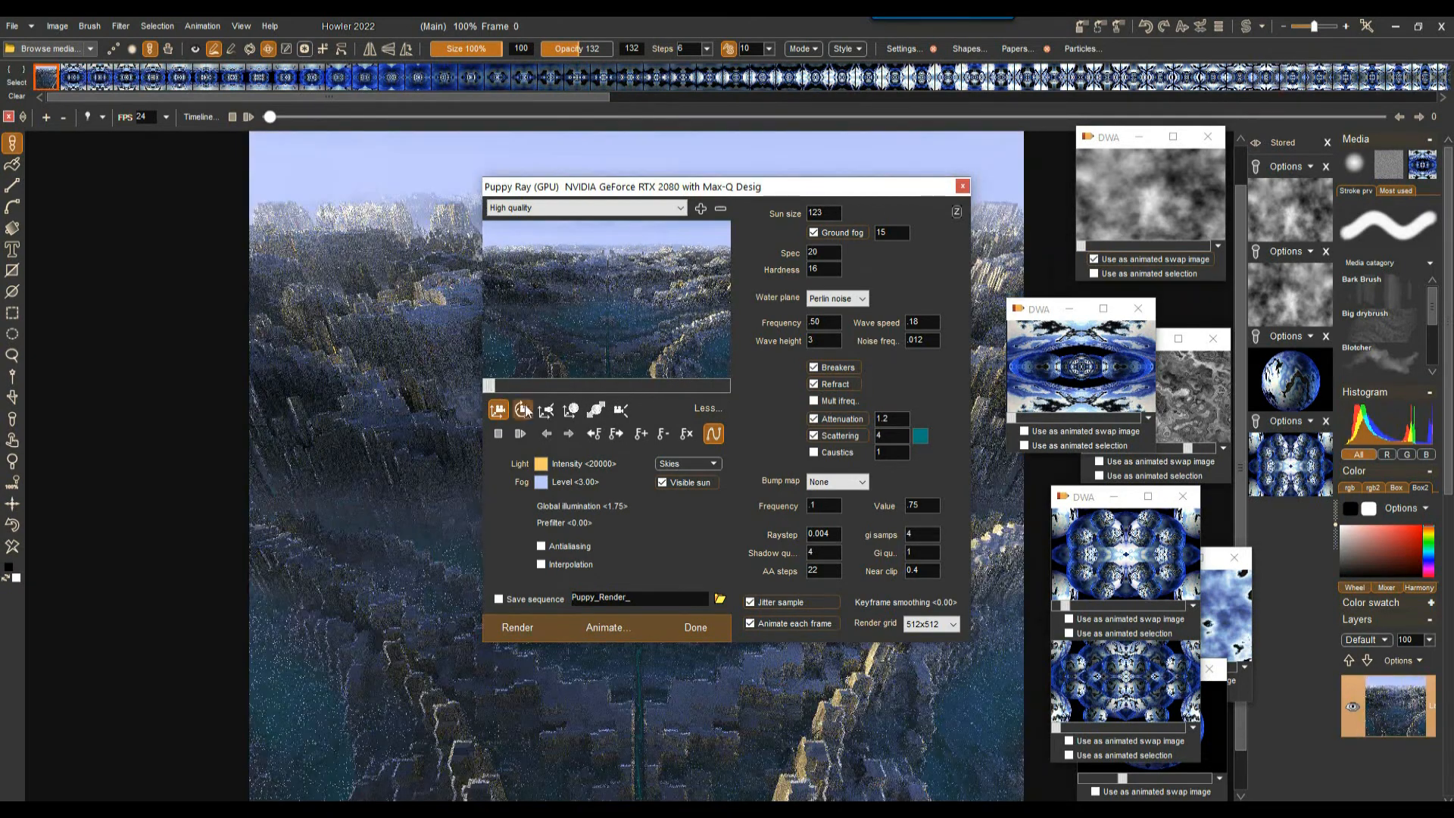
Step: Rotate and move the camera at frame 122 to look over the river towards the sun, enable Antialiasing, and close Puppy Ray
left_click(700, 390)
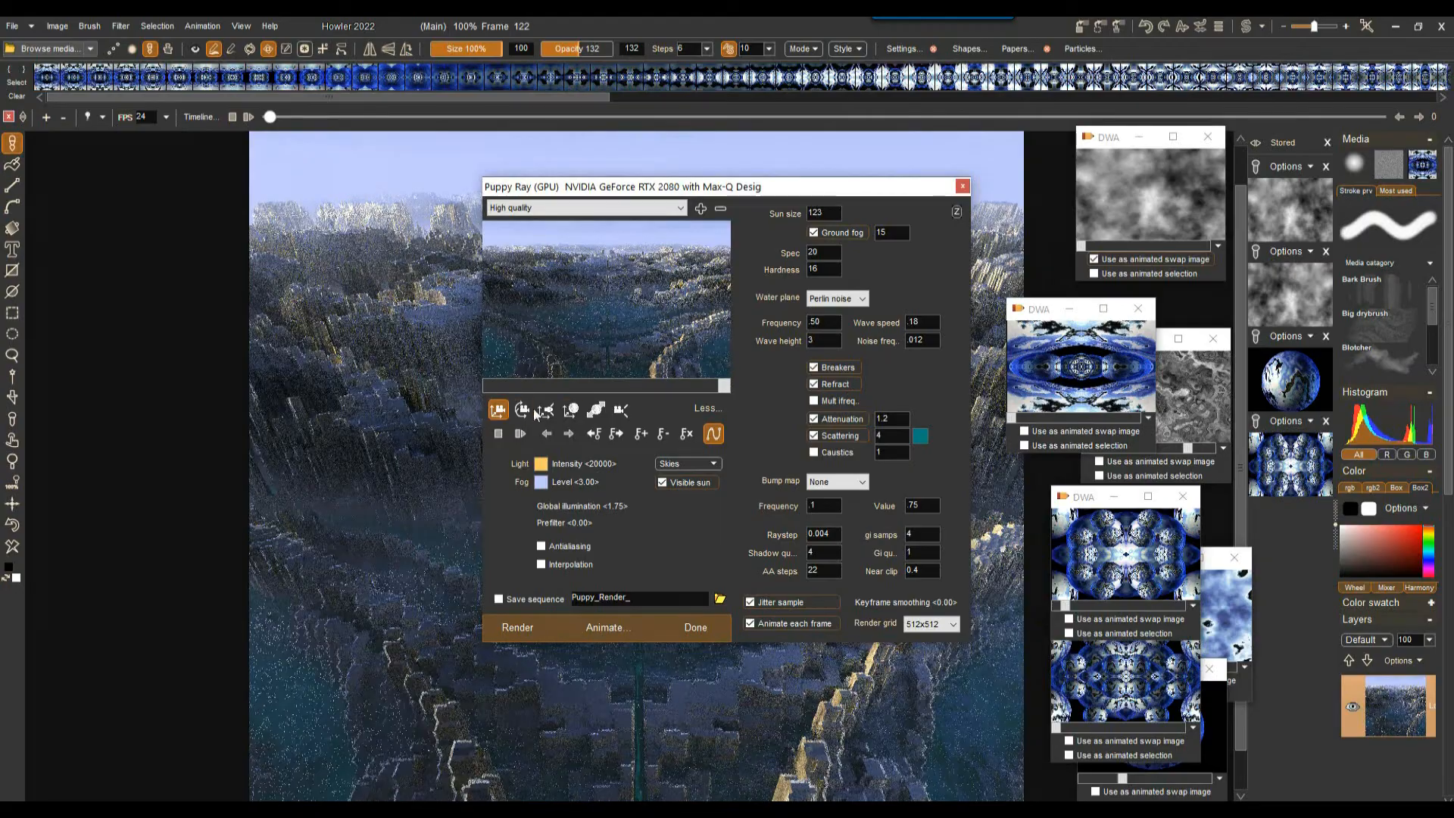
left_click_drag(524, 414, 782, 376)
left_click_drag(504, 417, 599, 272)
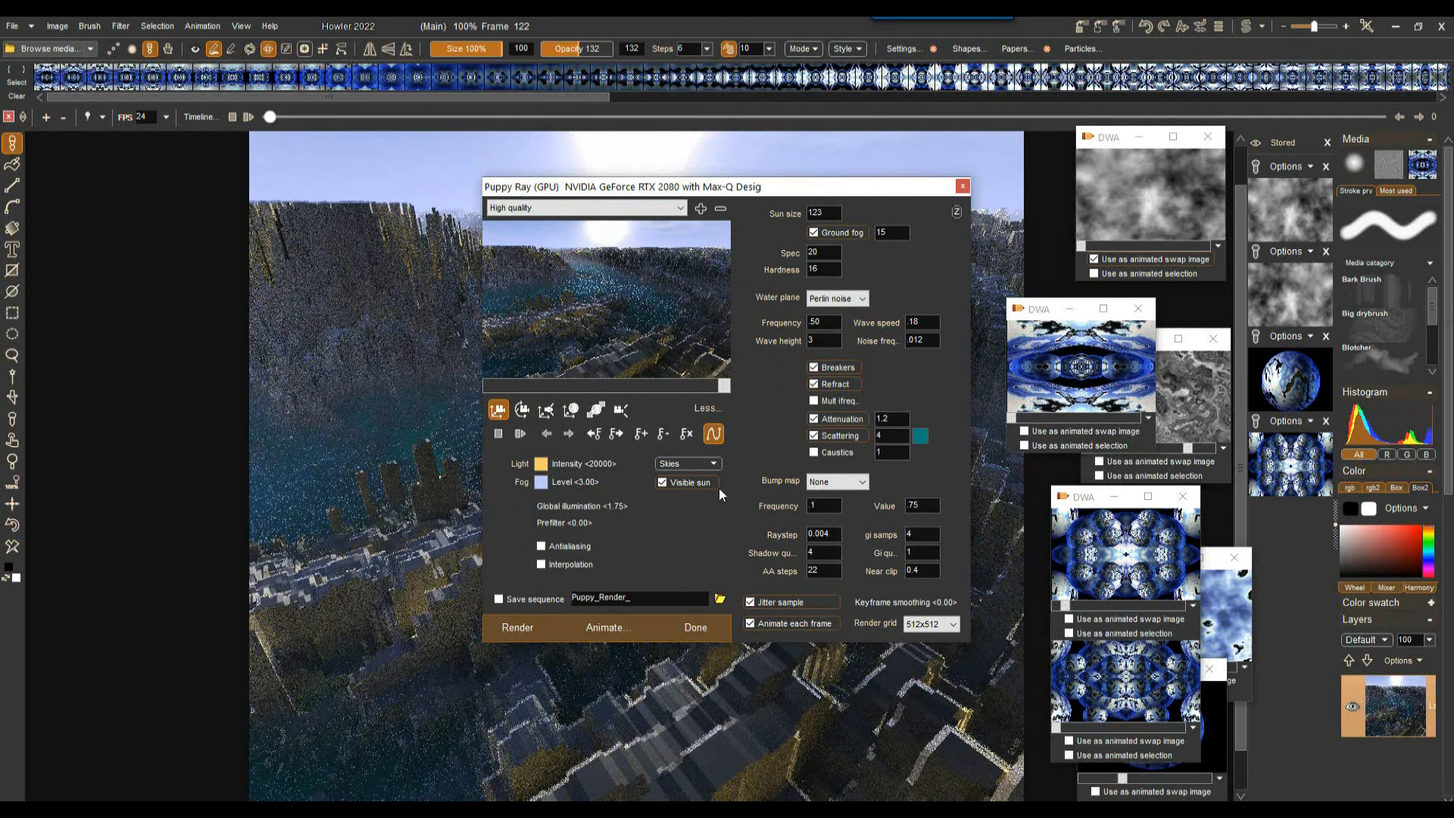
left_click(557, 543)
left_click(668, 627)
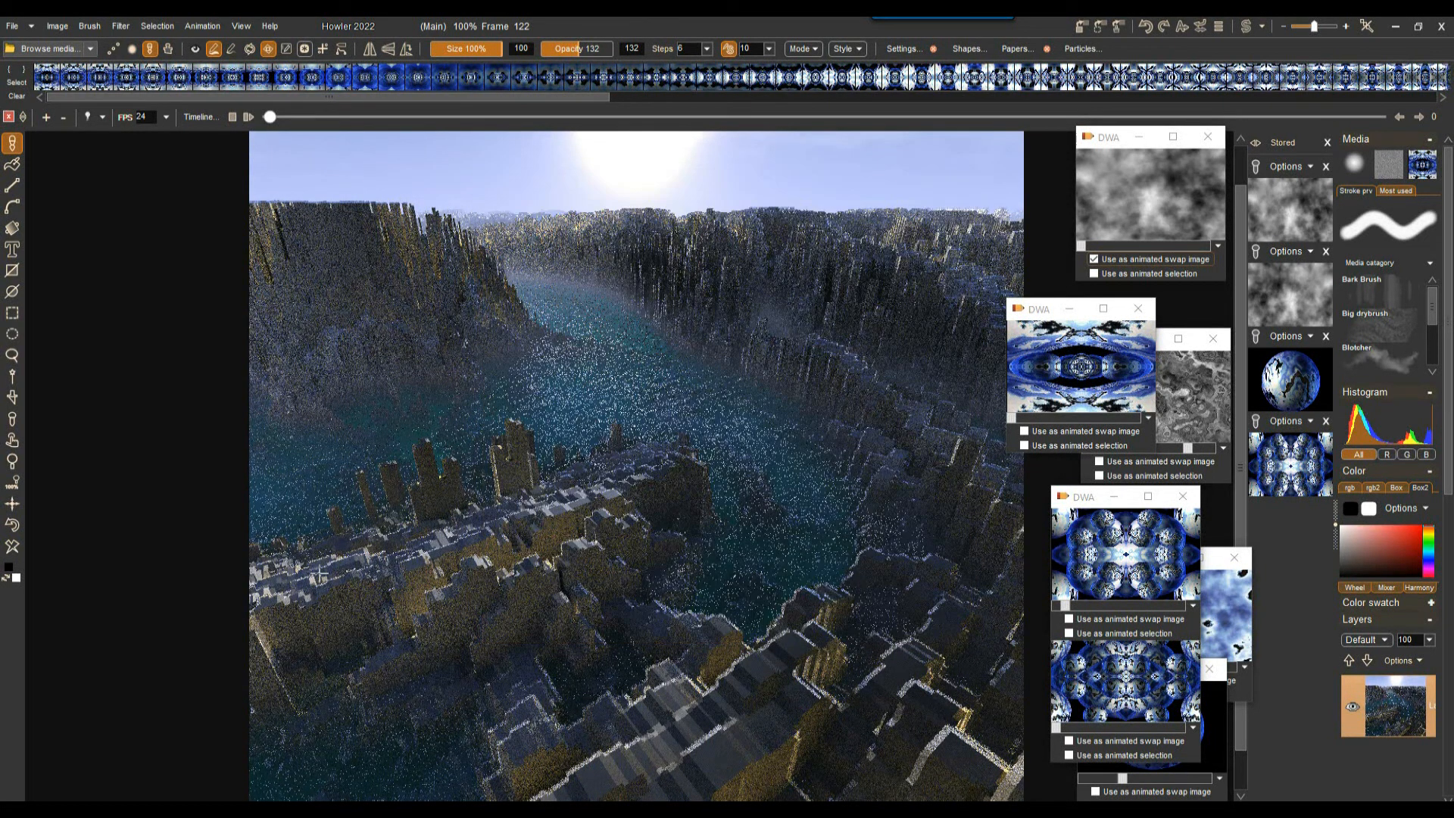
Step: Reopen Puppy Ray and start rendering the full animation with Current settings, keeping Global illumination level keyframed
left_click(121, 26)
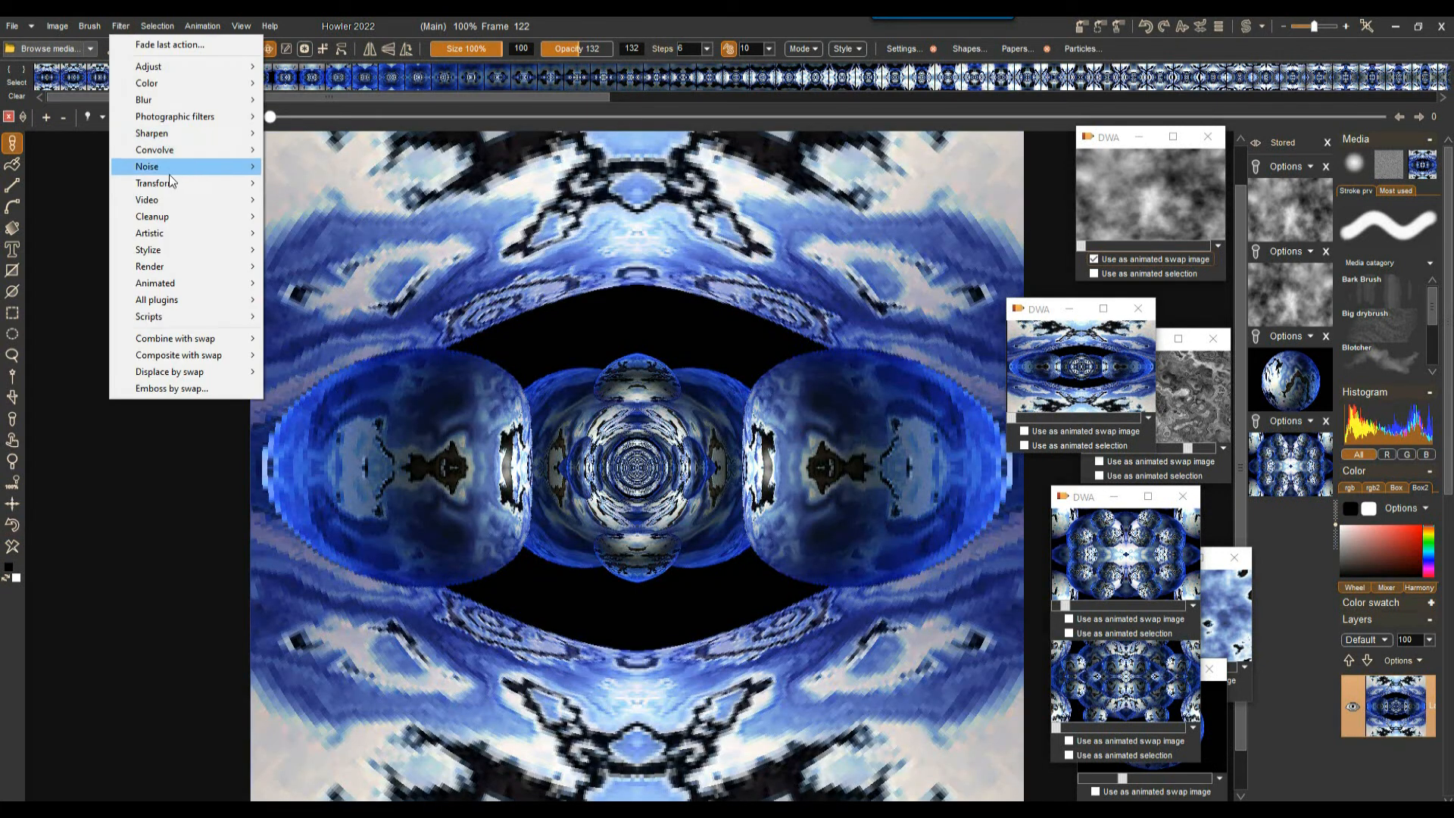
mouse_move(175, 184)
left_click(322, 251)
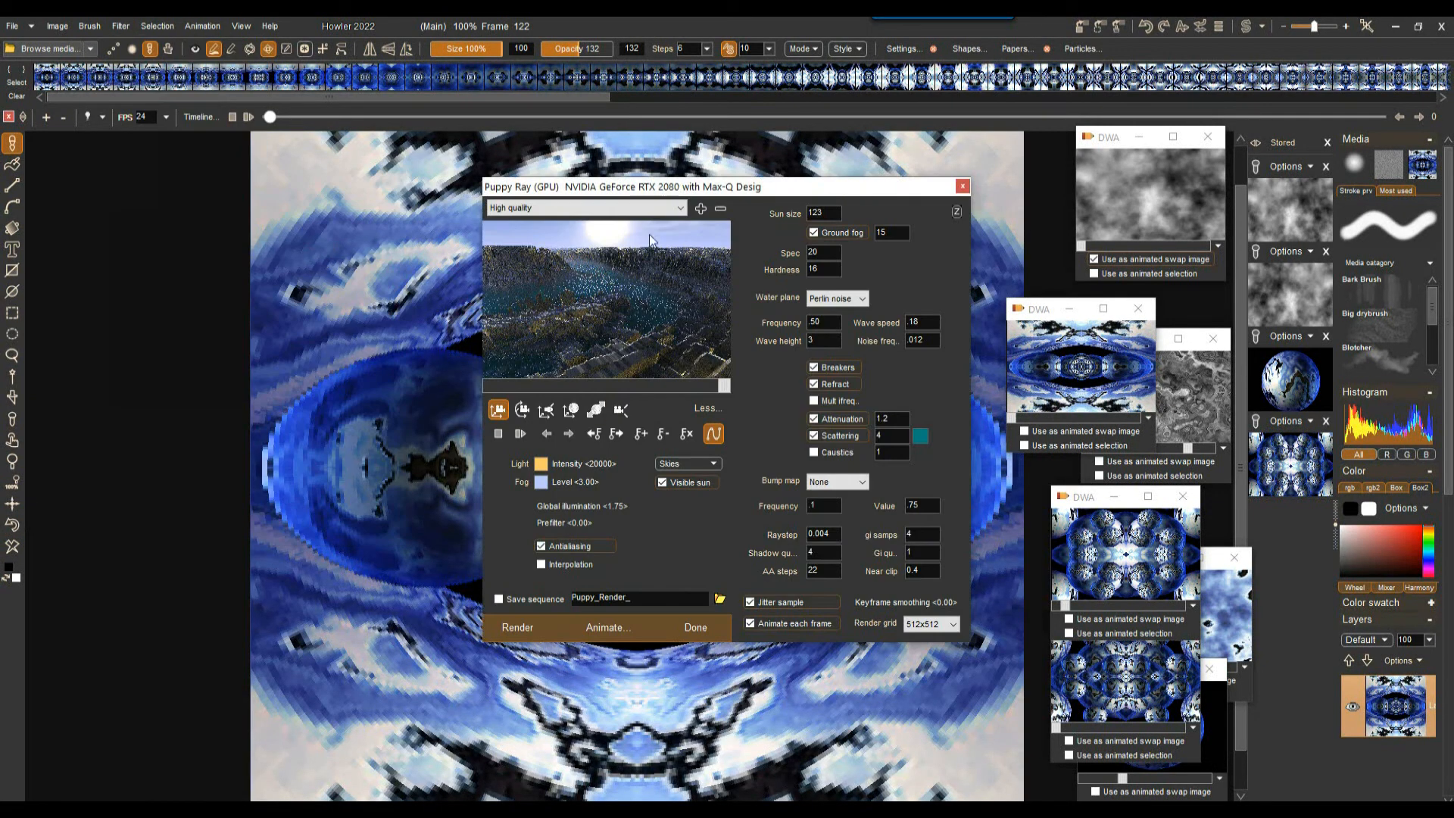
left_click(1120, 578)
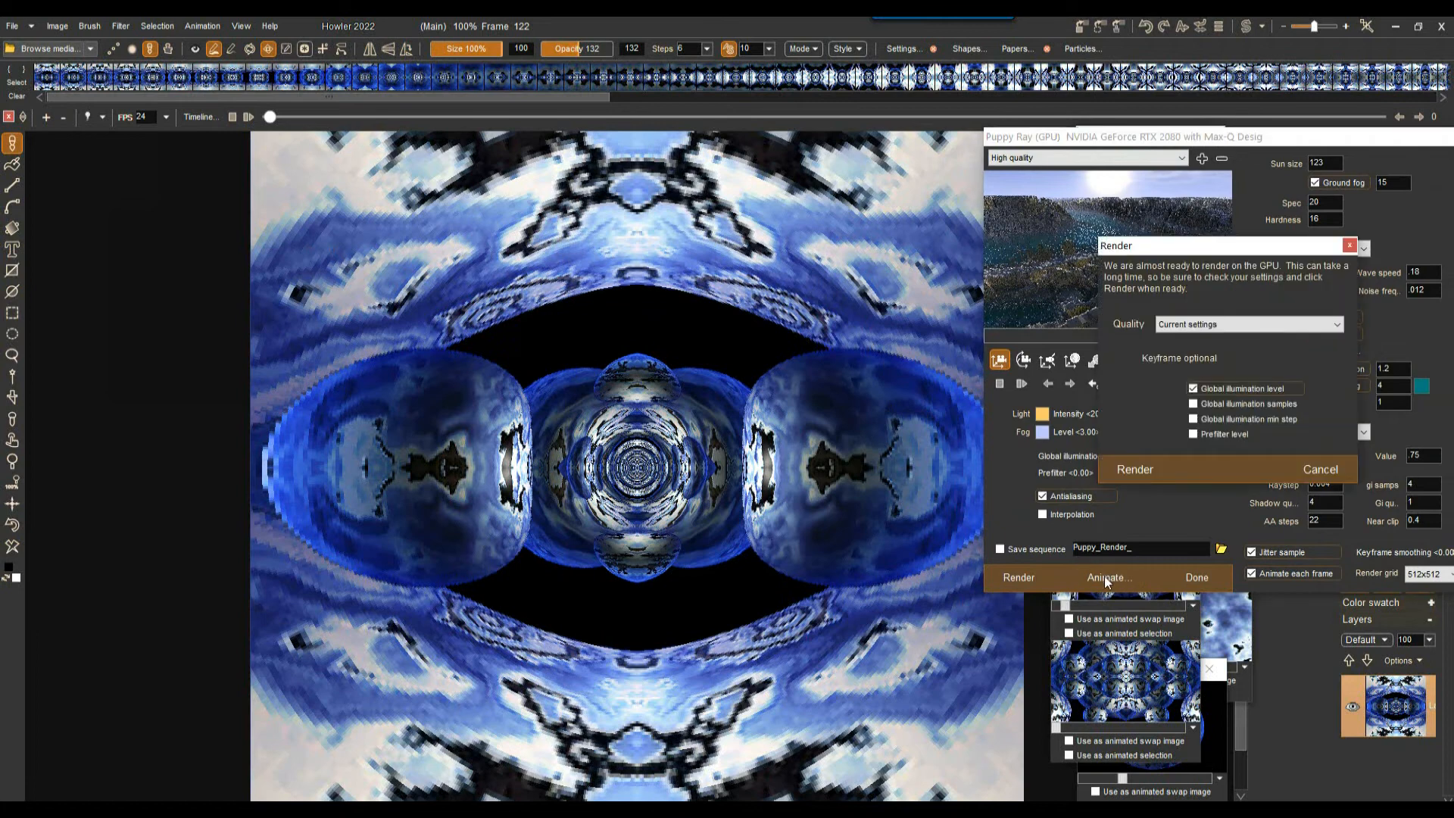
left_click(1137, 469)
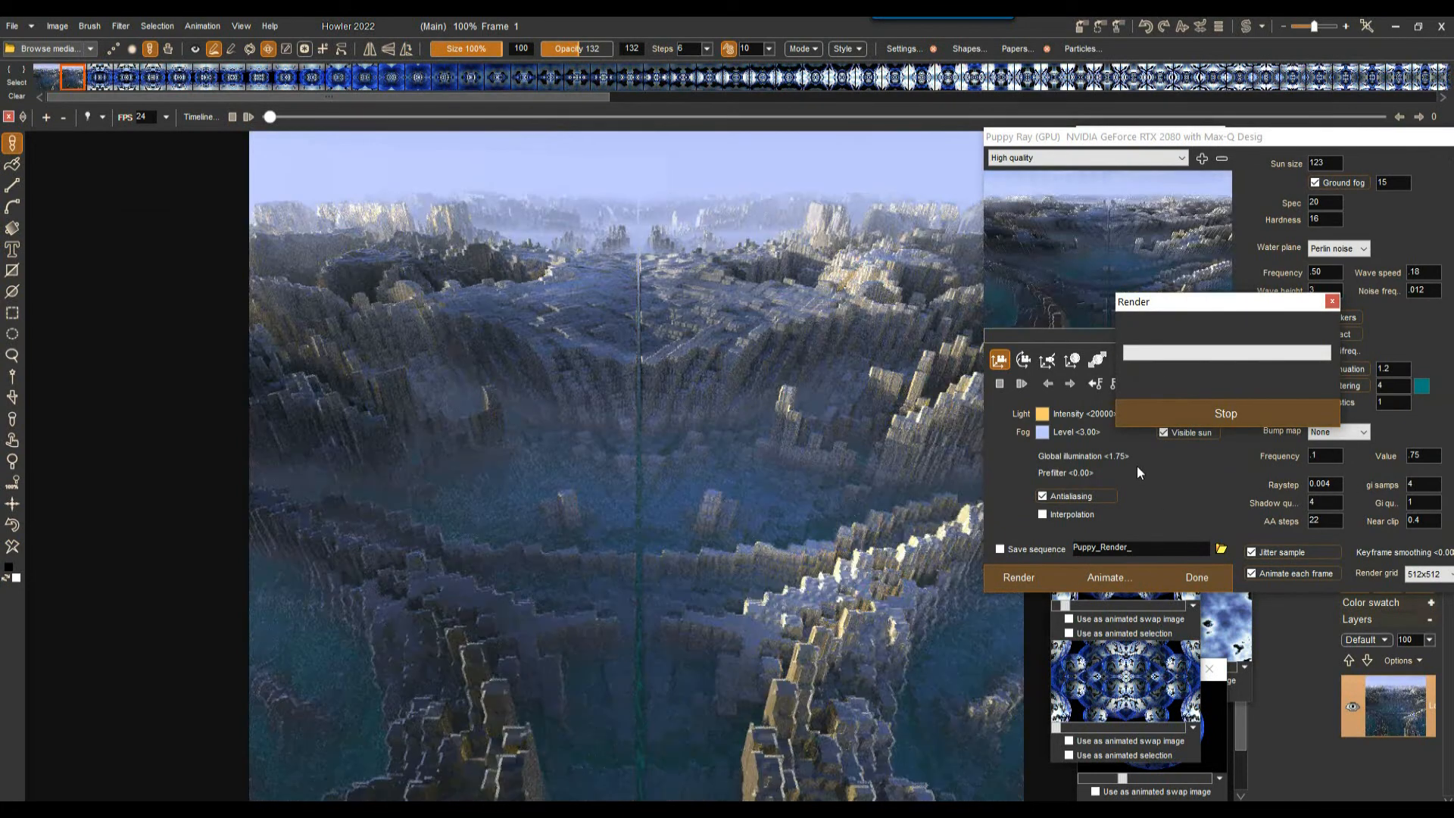